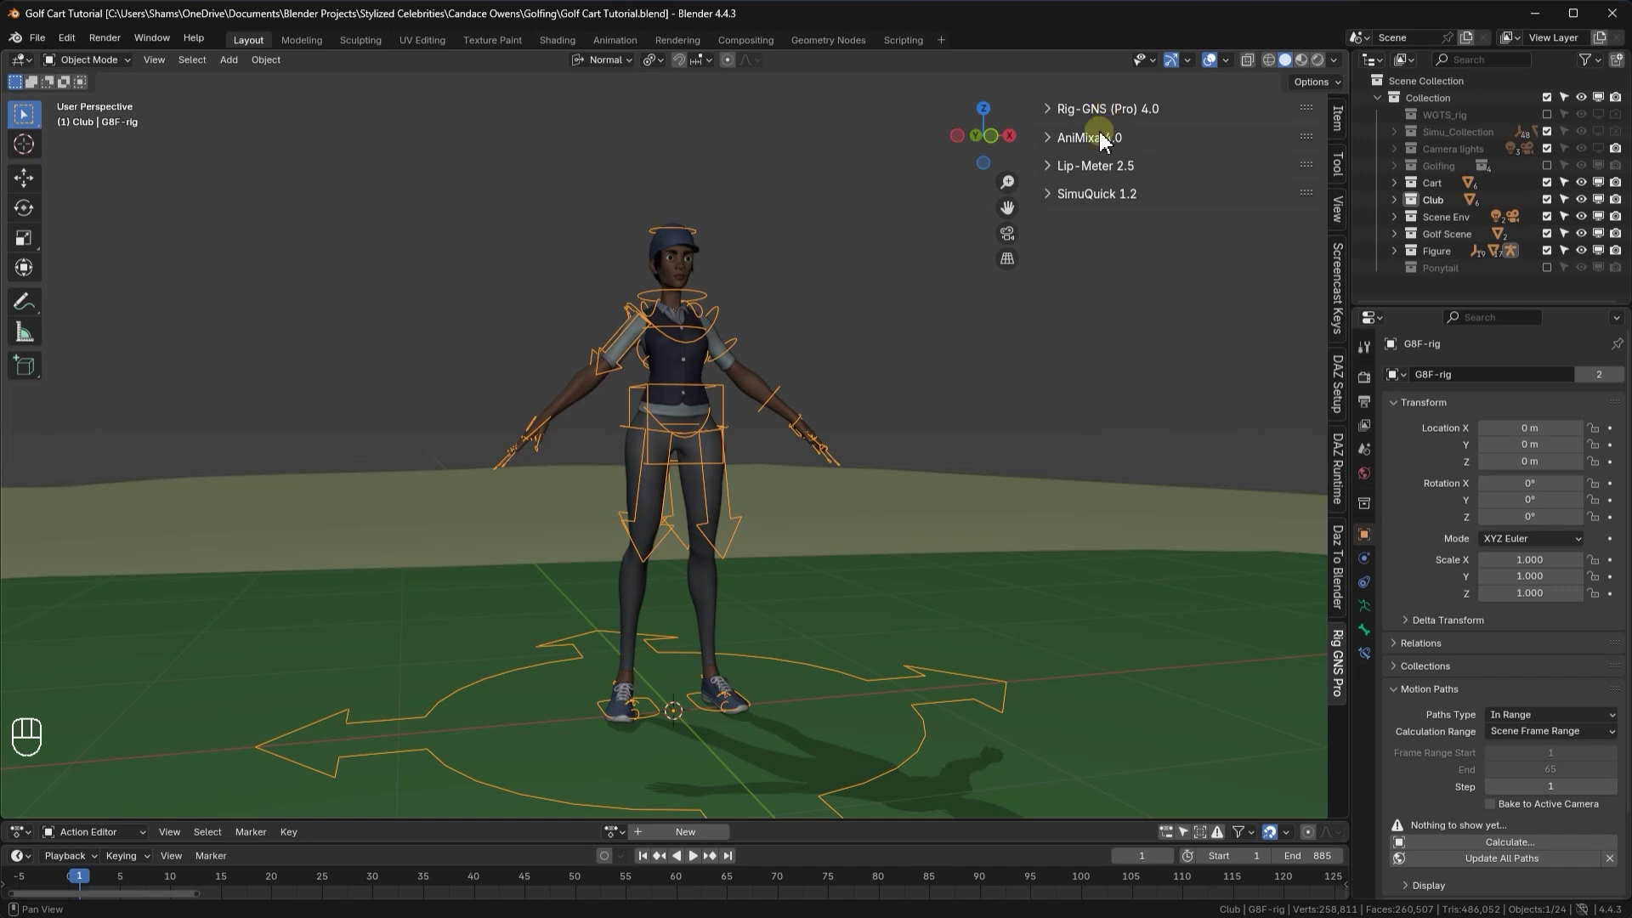
- Open the Mixamo website from the AniMixa import tools and maximize its browser window
click(1096, 138)
click(1096, 168)
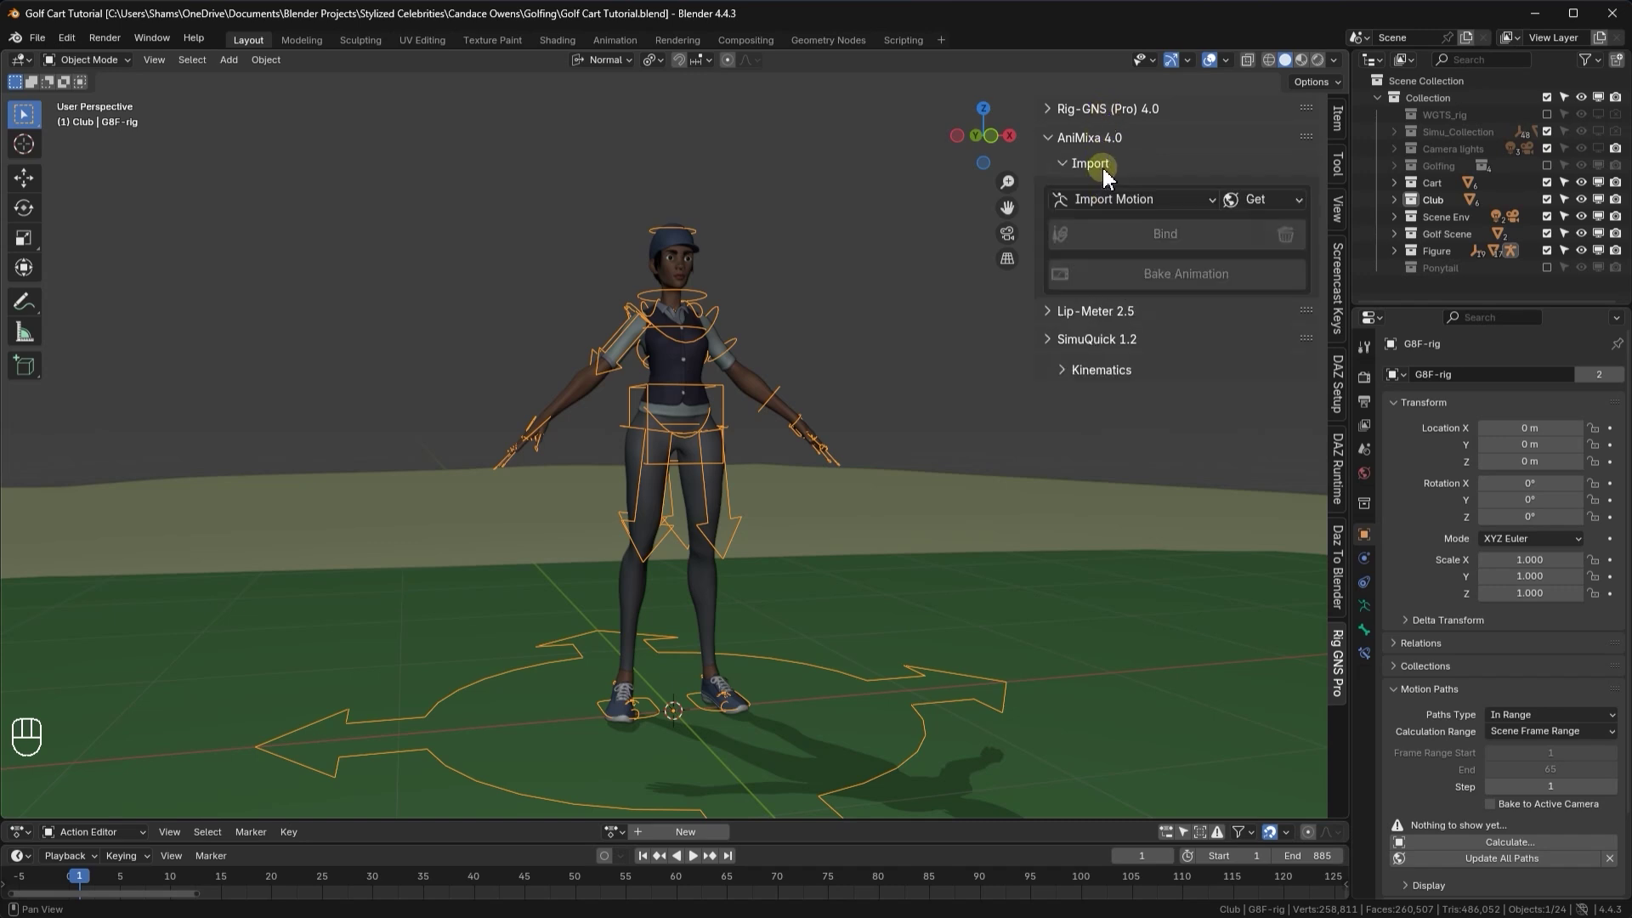
click(1250, 201)
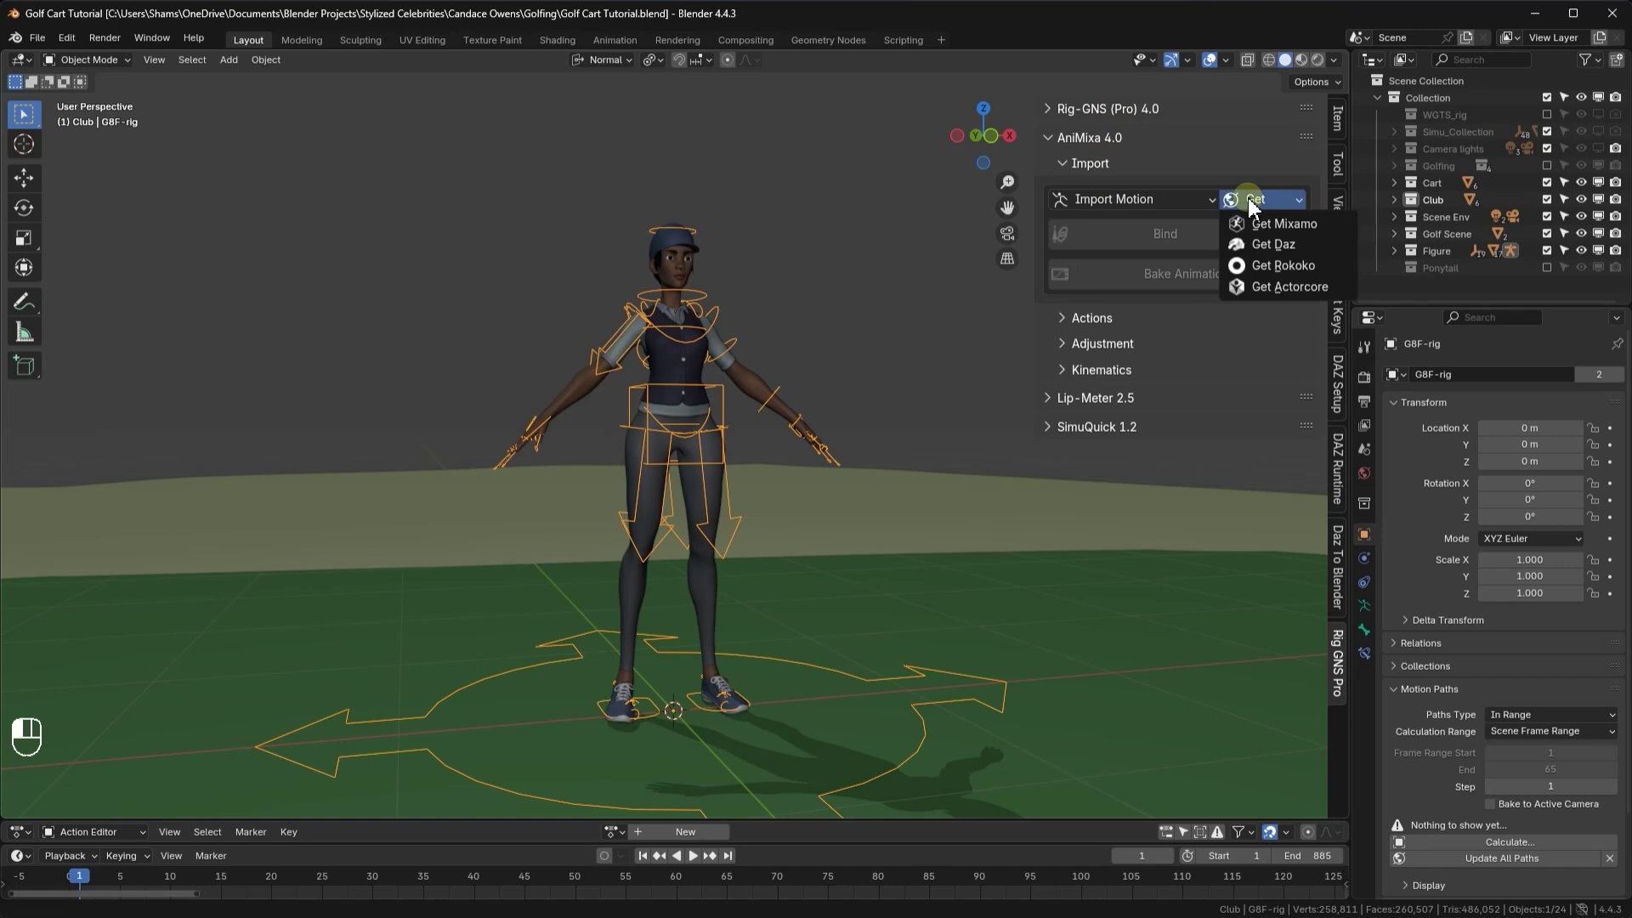
click(1266, 226)
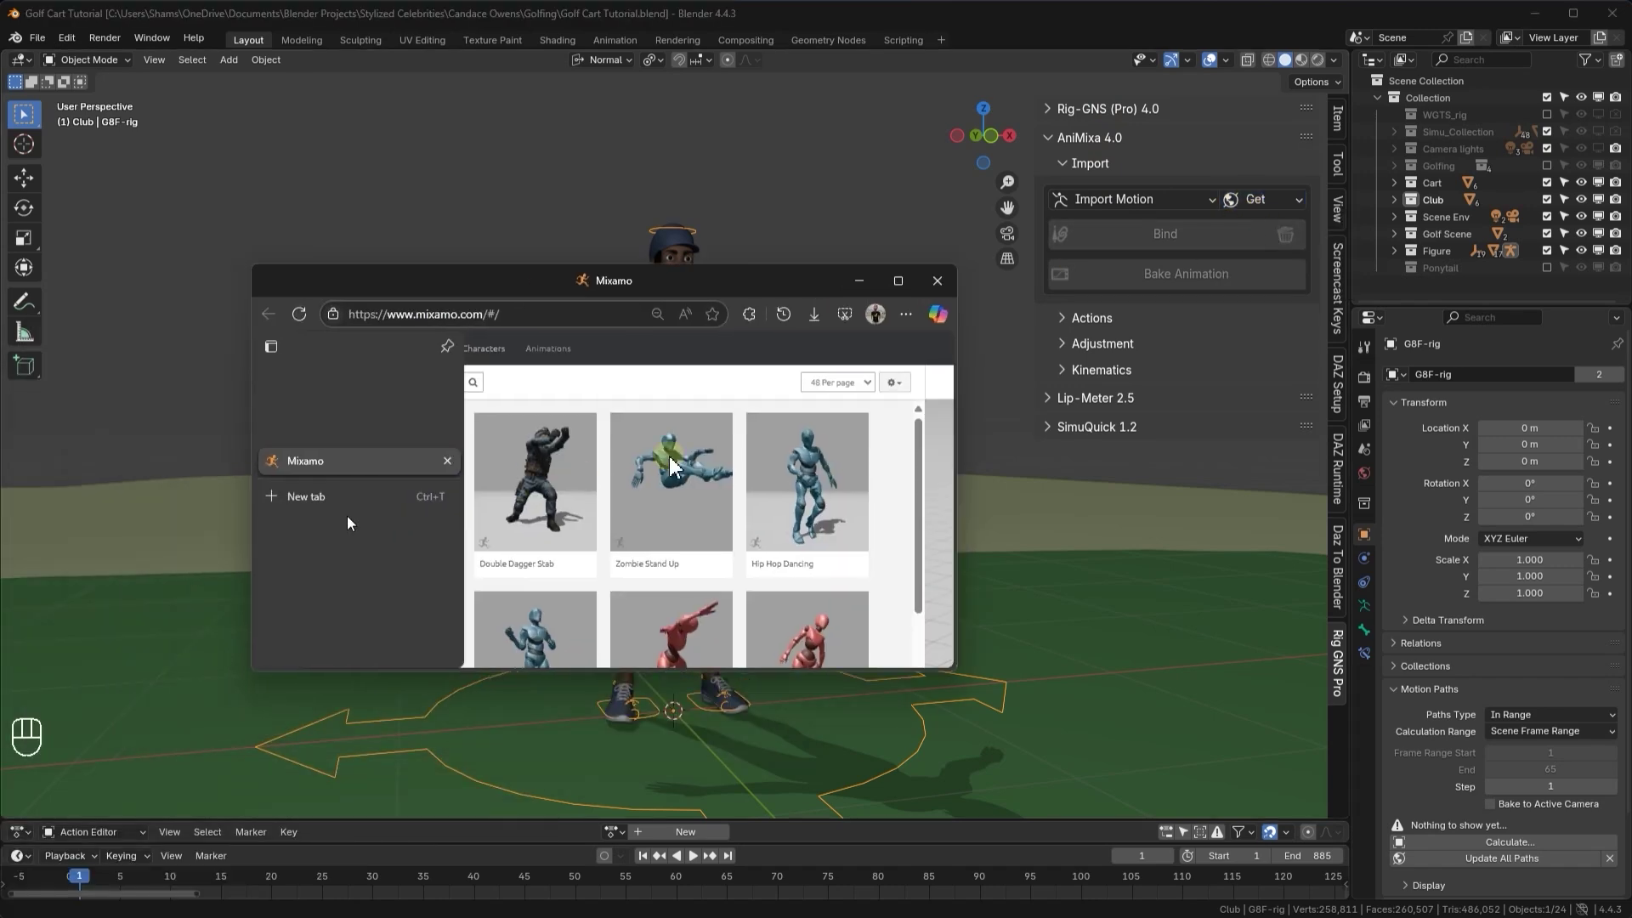
click(898, 280)
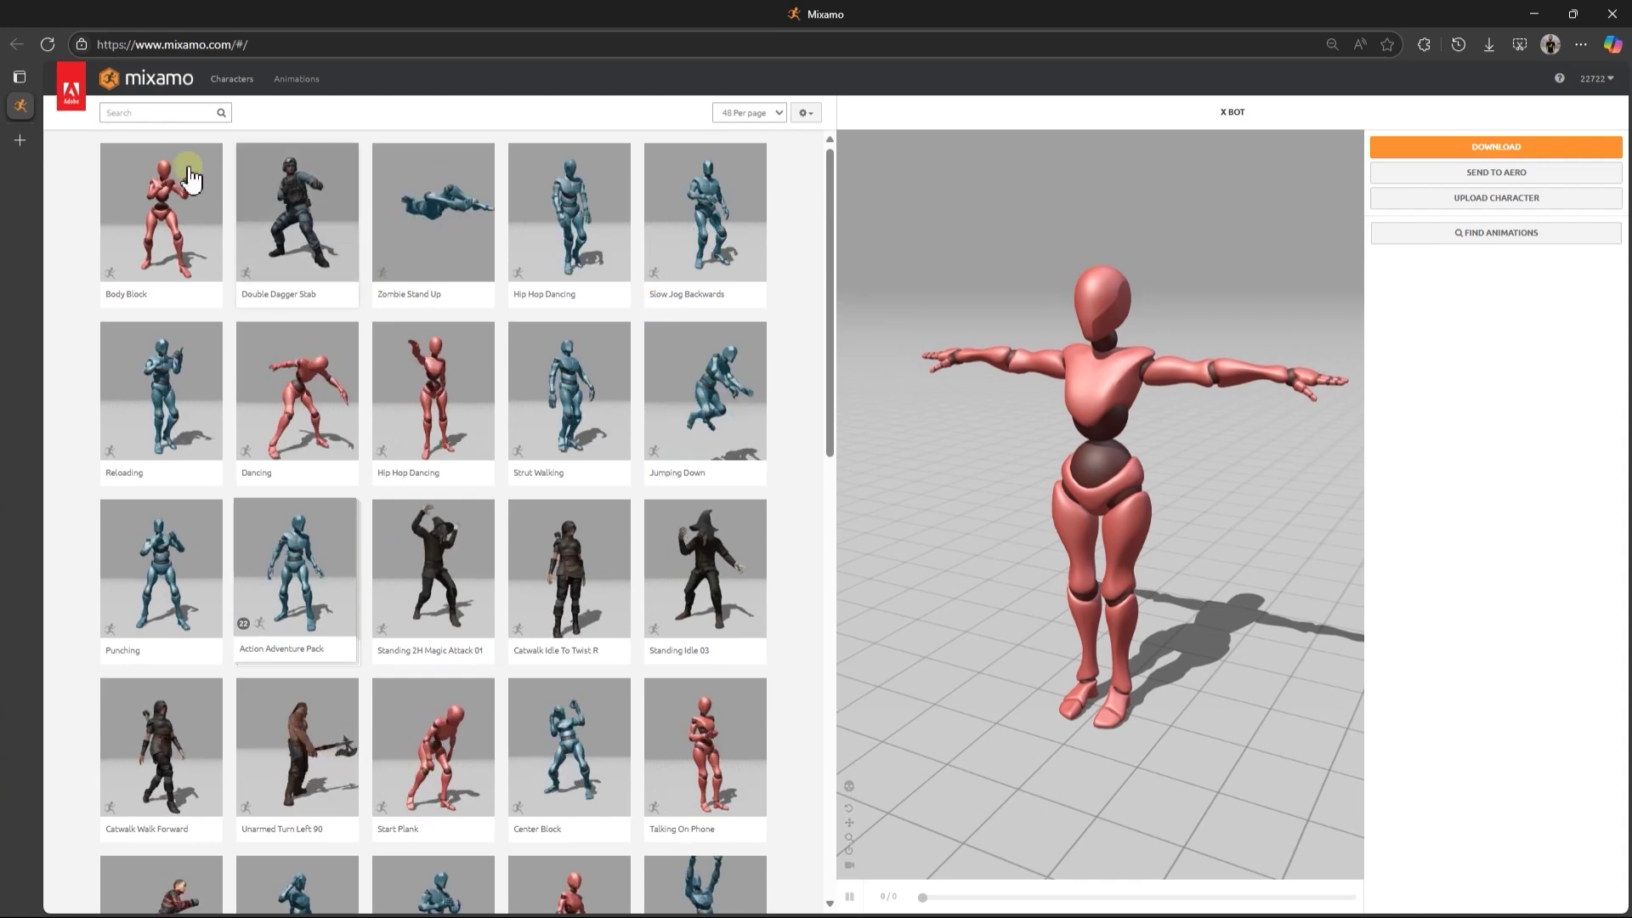
- Search Mixamo for "Golf Drive" and load the first Golf Drive animation in the results onto the preview character
click(136, 111)
text(Golf)
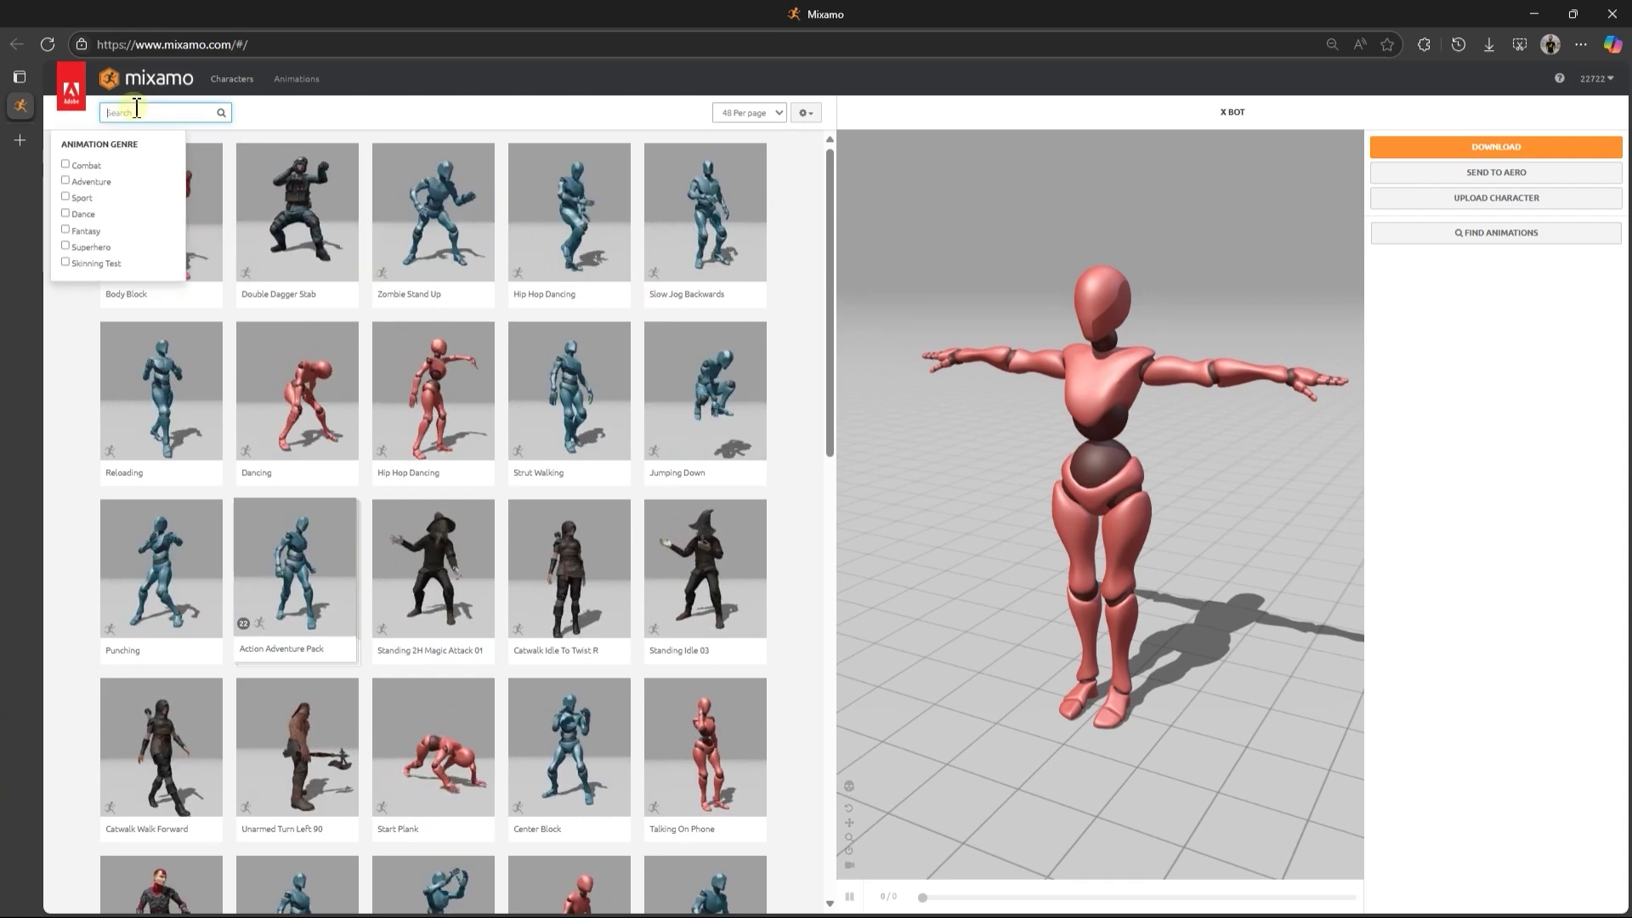
text( Drive)
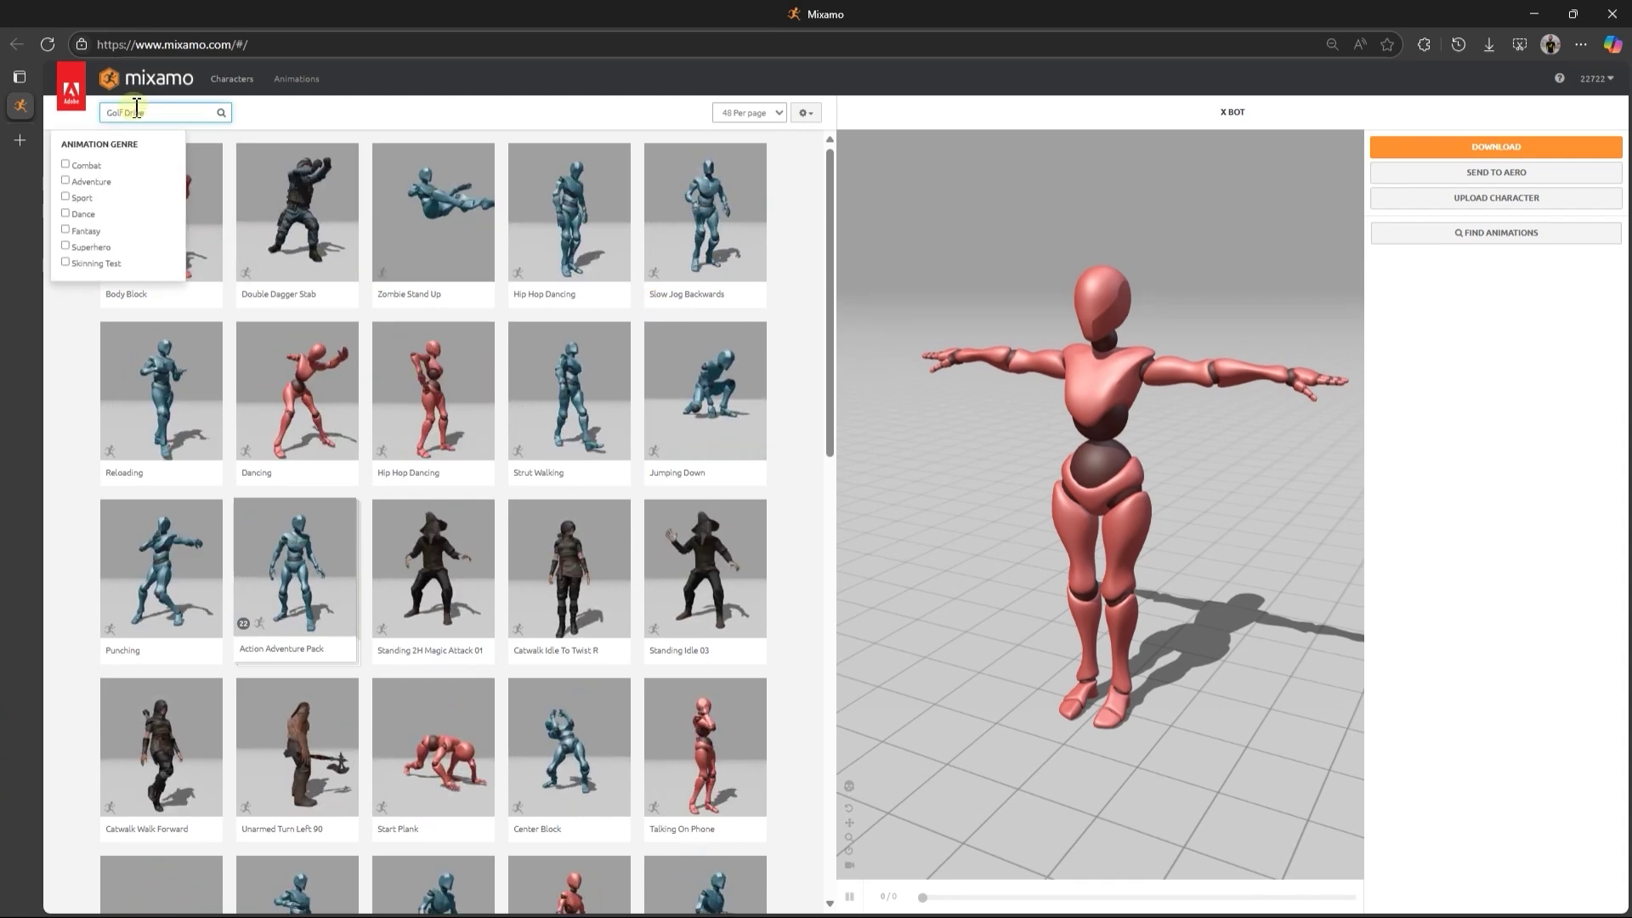
key(Return)
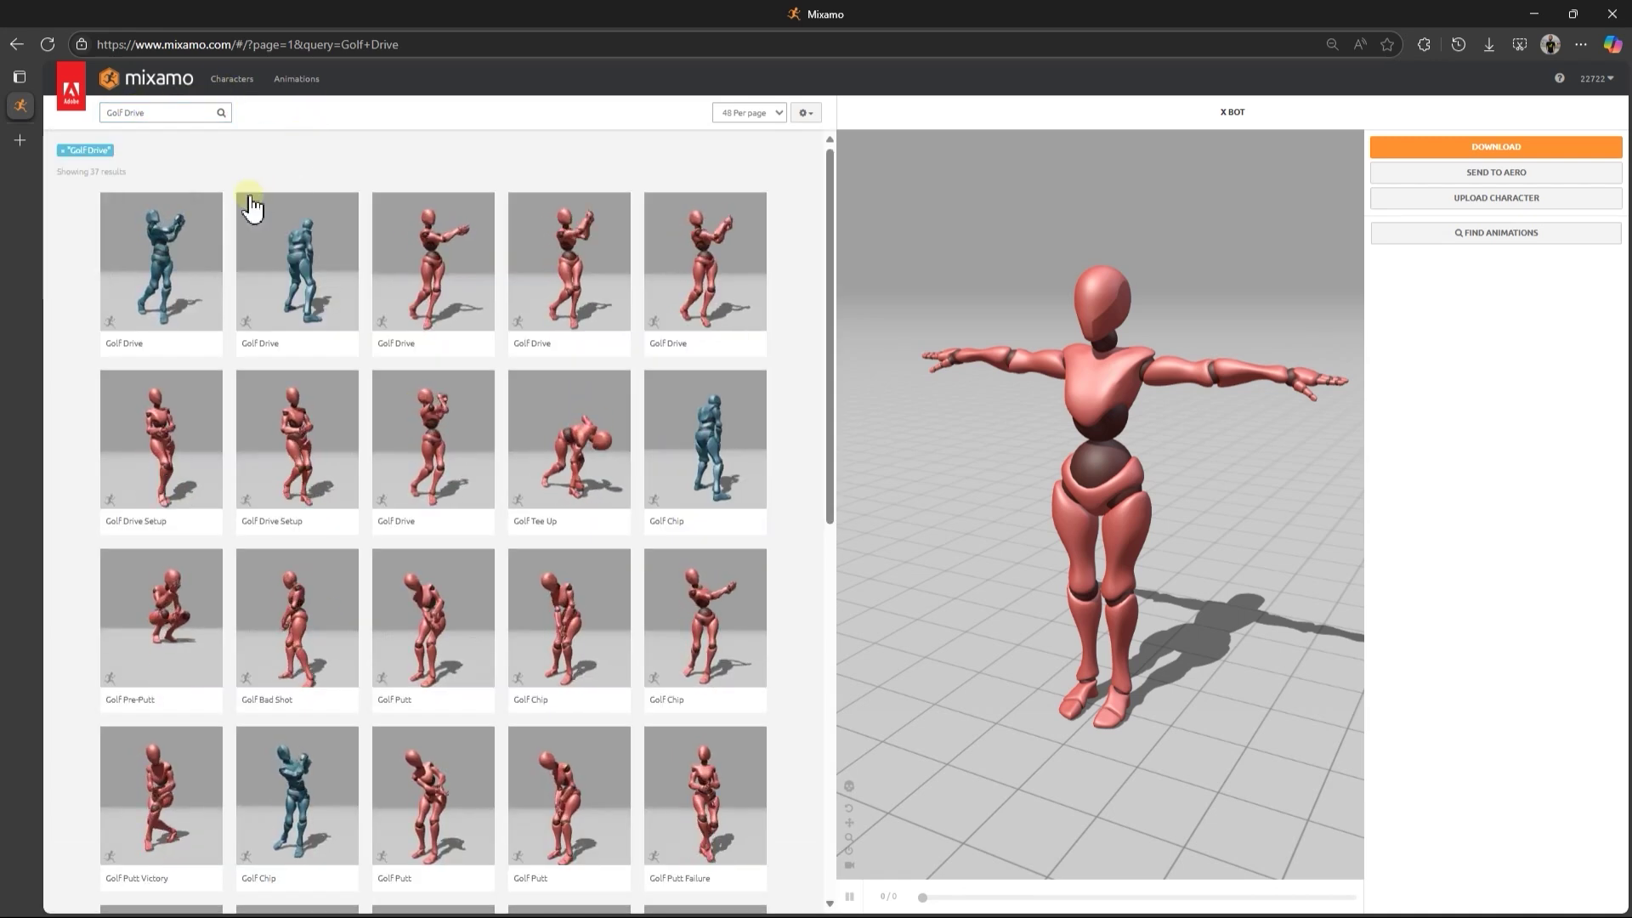
click(156, 255)
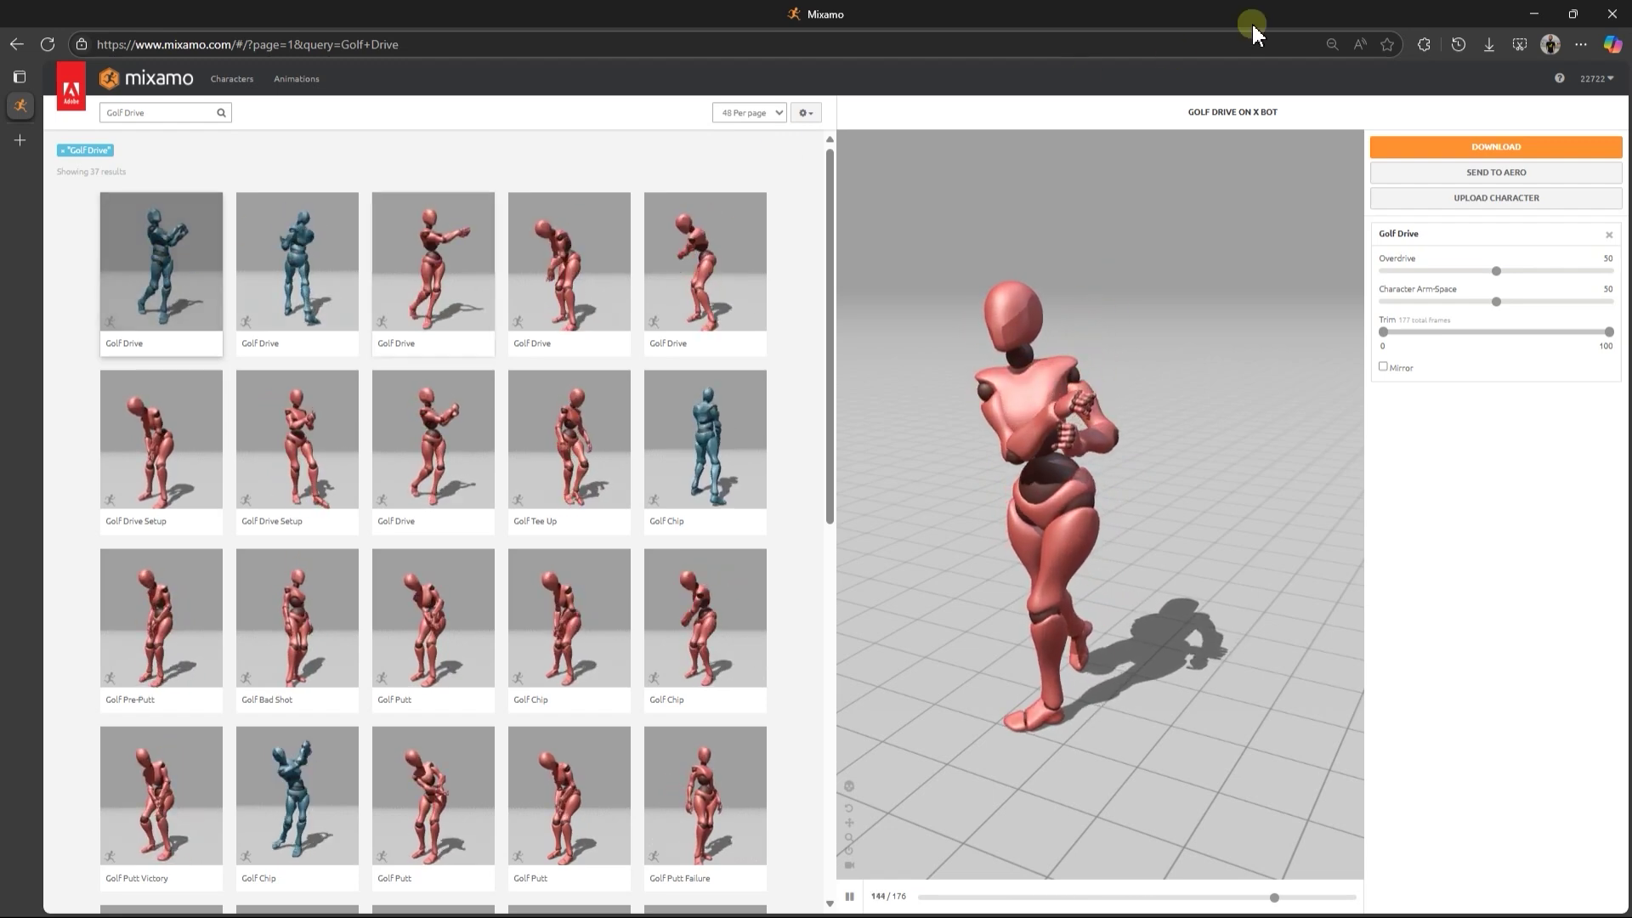
- Download the Golf Drive animation as FBX Binary, without skin, at 24 frames per second, with no keyframe reduction
click(1496, 146)
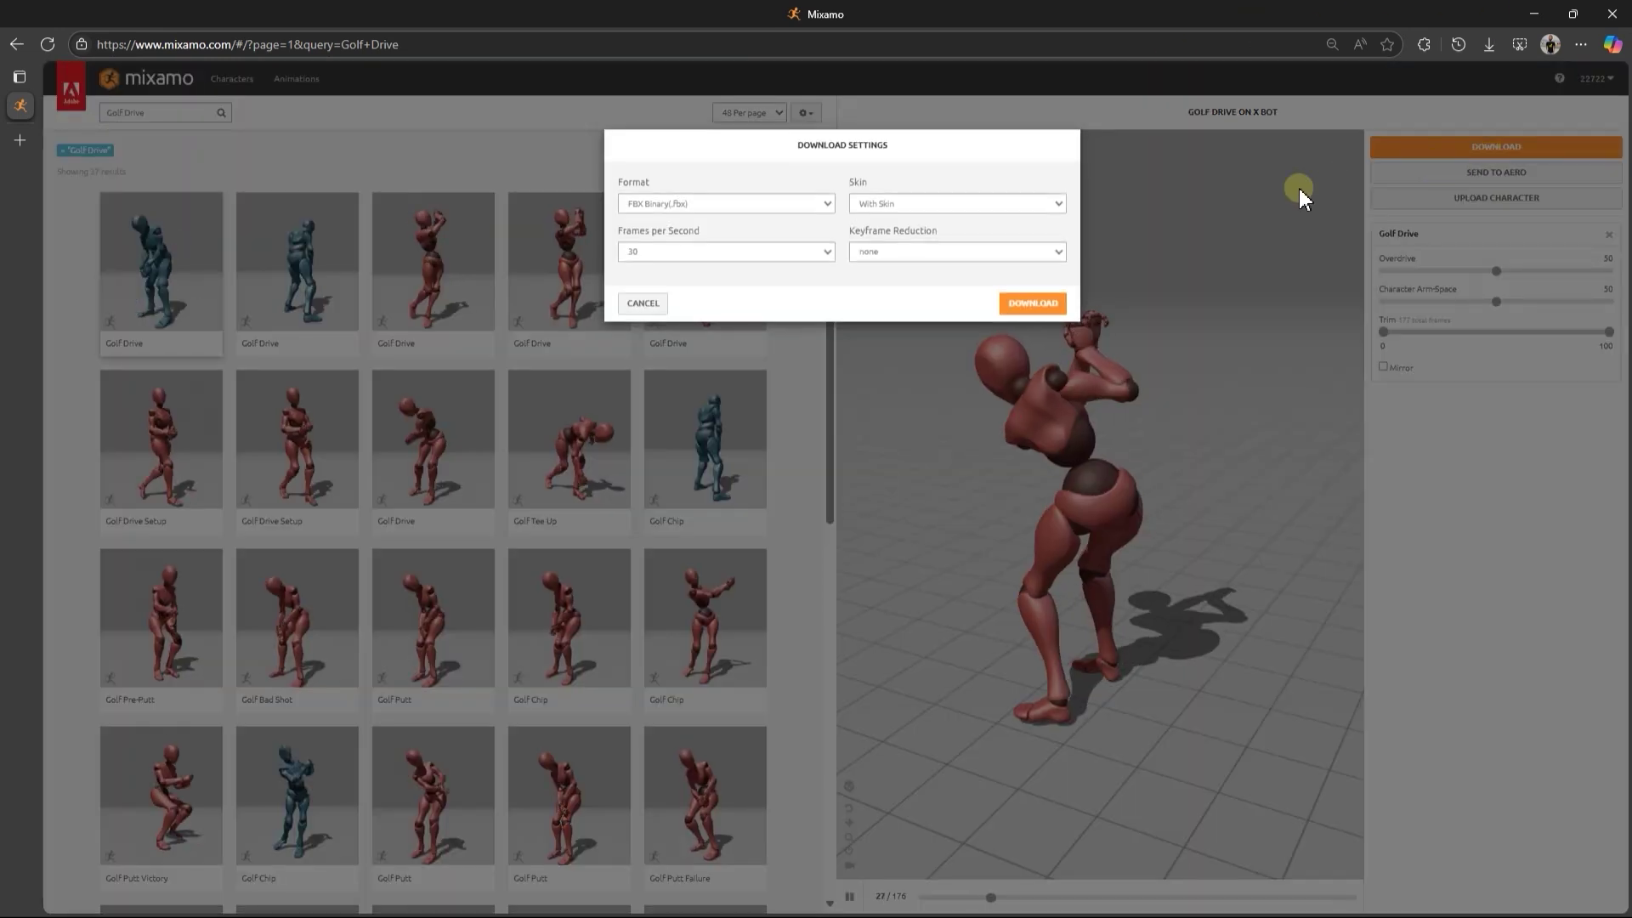
click(1020, 204)
click(935, 253)
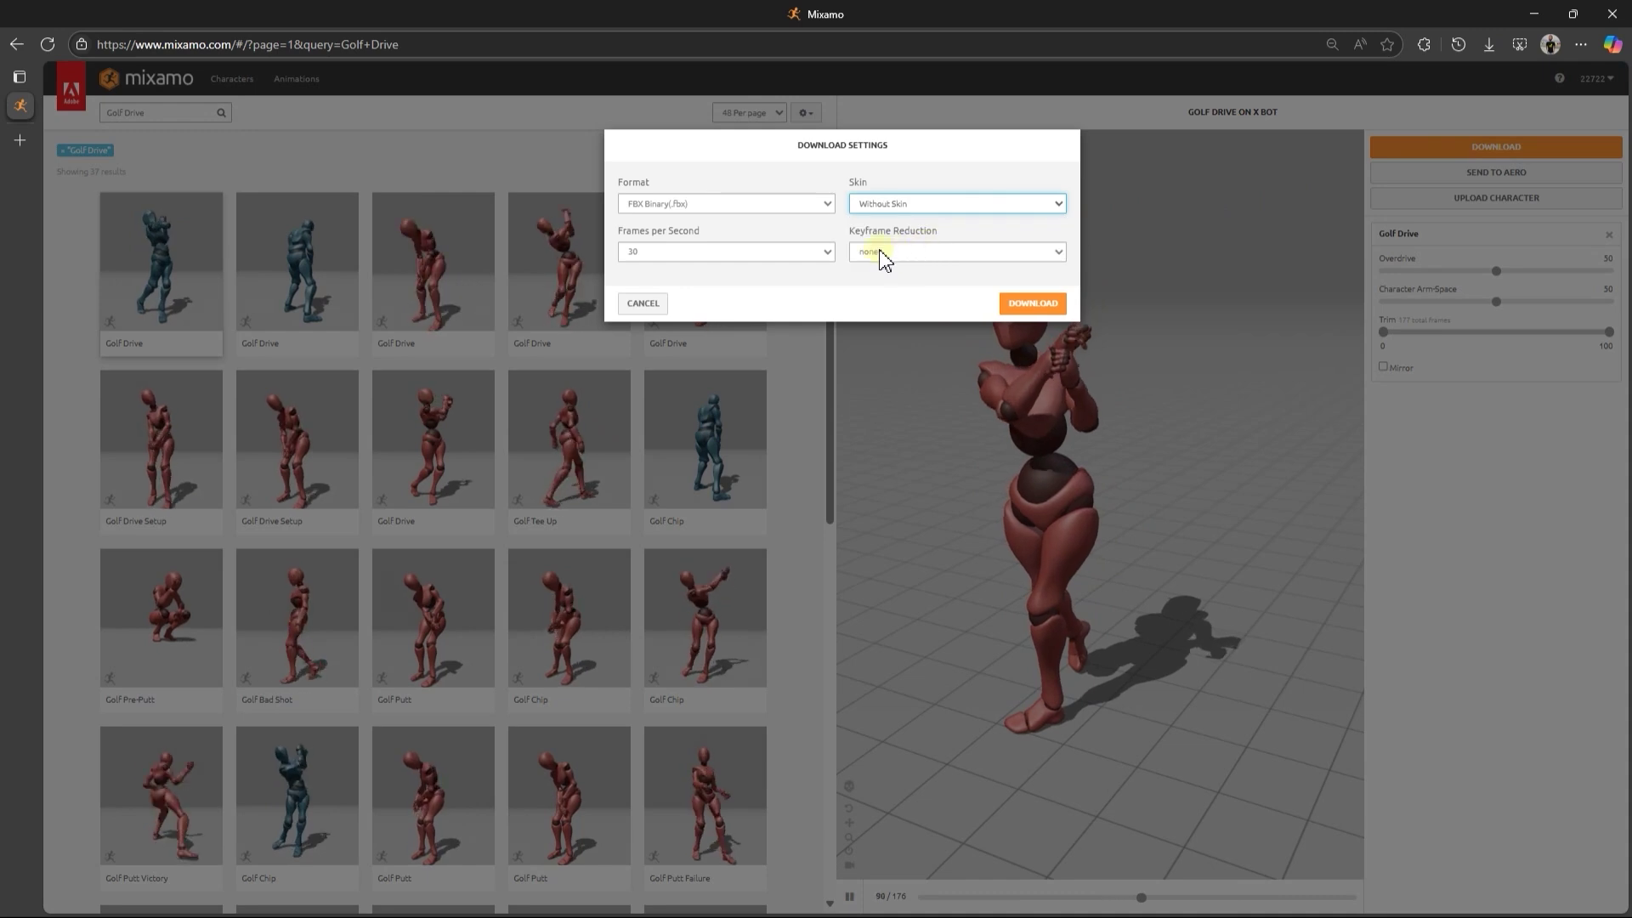
click(791, 252)
click(748, 274)
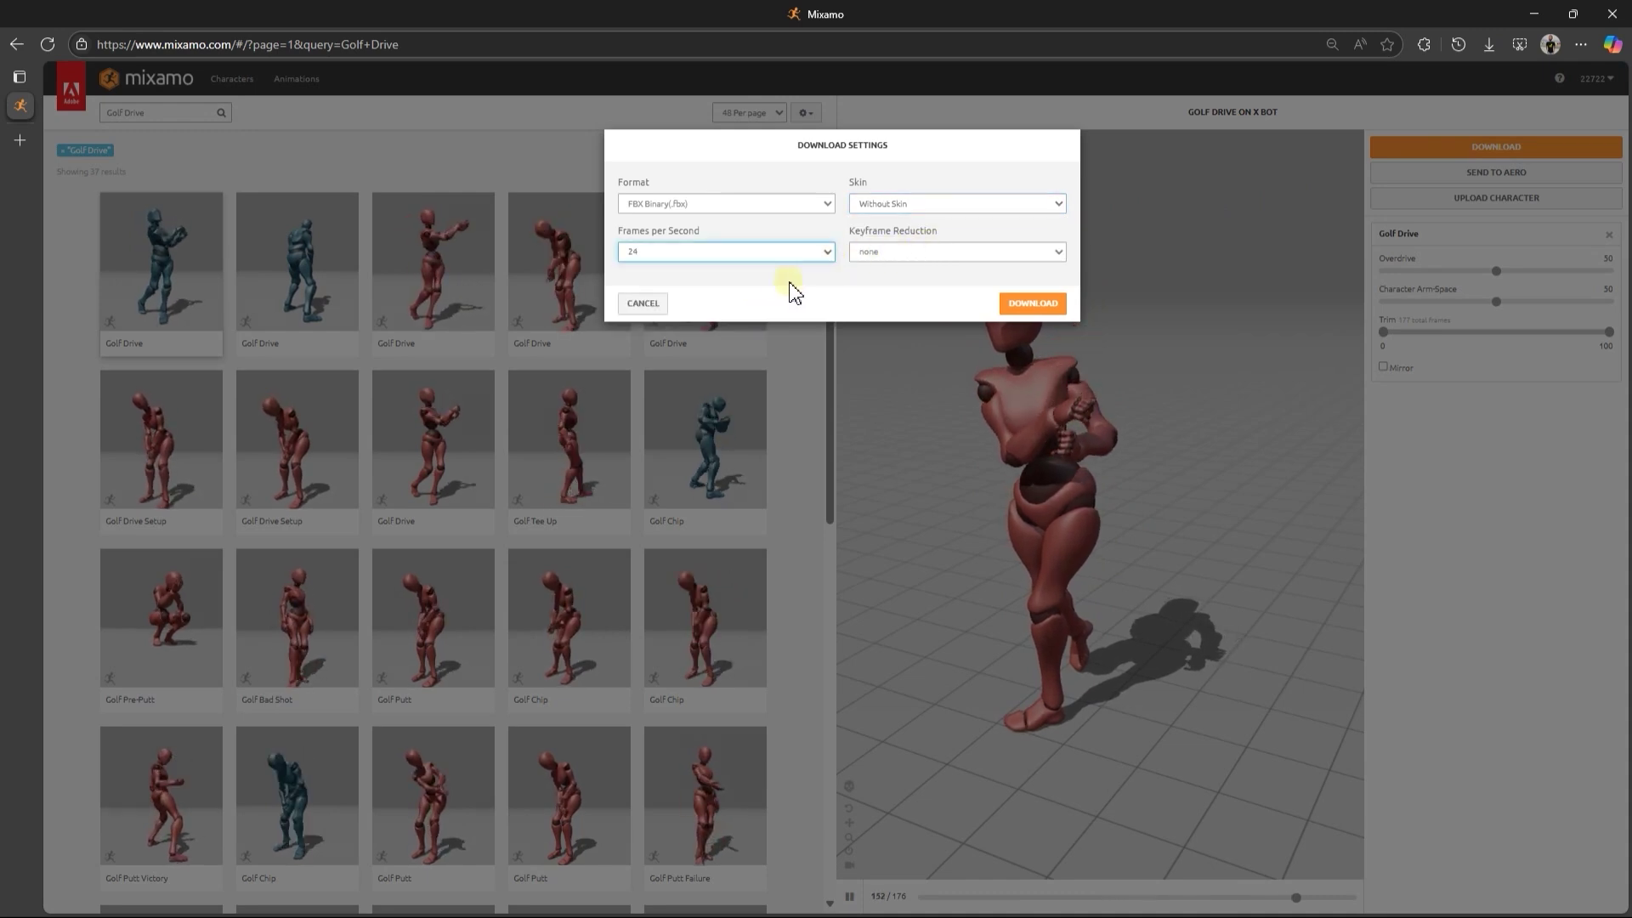
click(1026, 311)
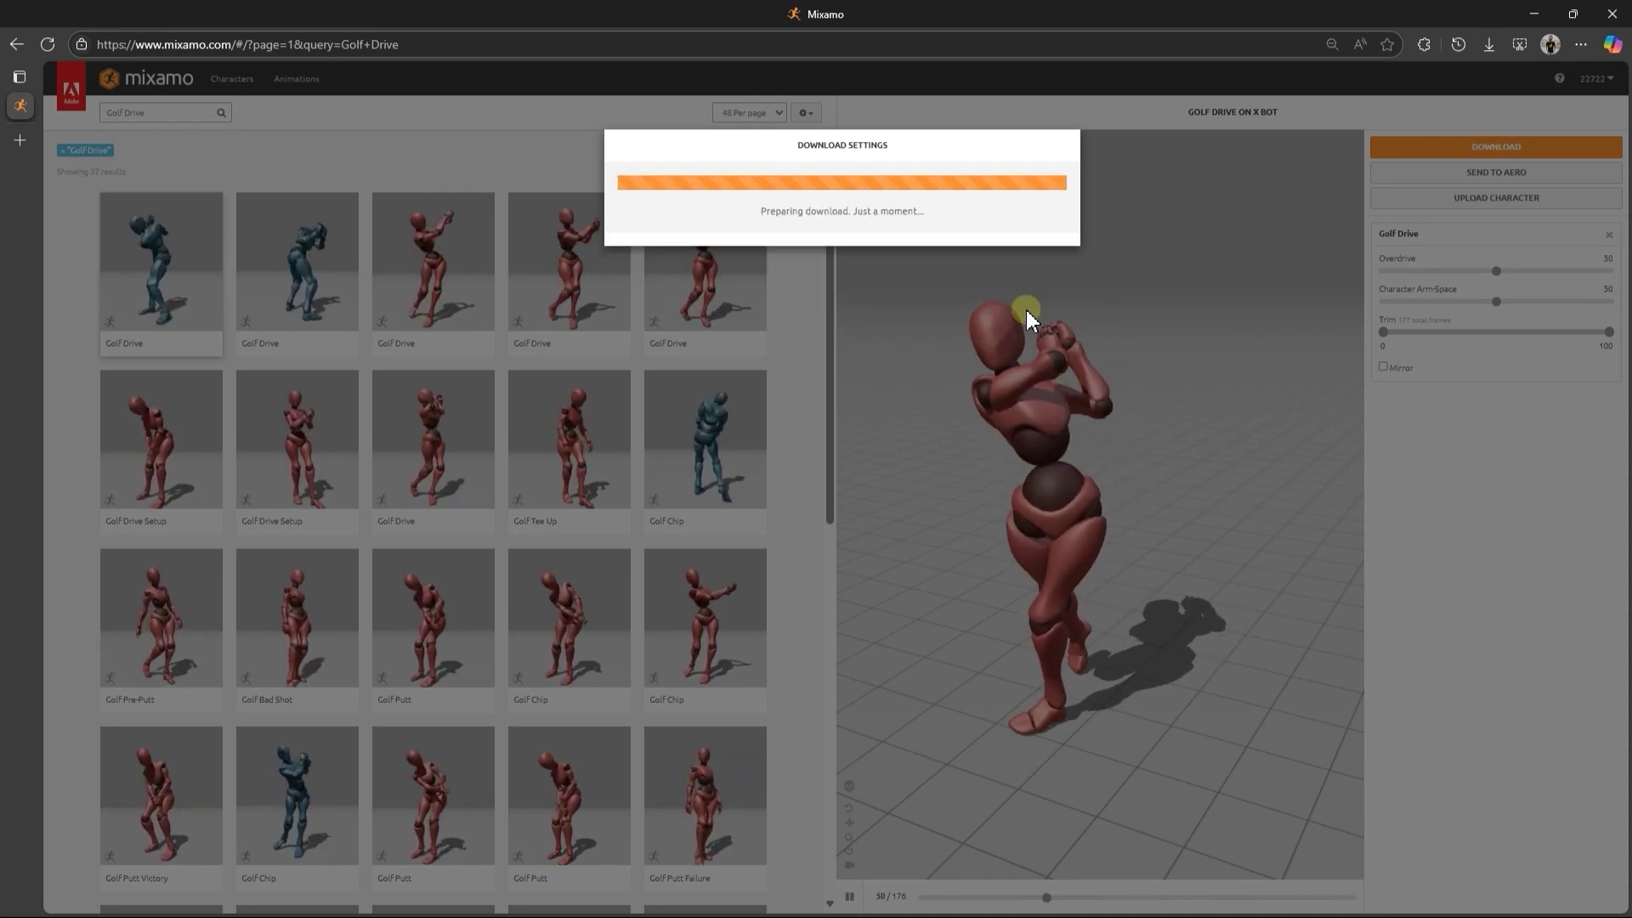
- Switch back to Blender and import Golf Drive.fbx from the Downloads folder as a Mixamo motion
click(969, 901)
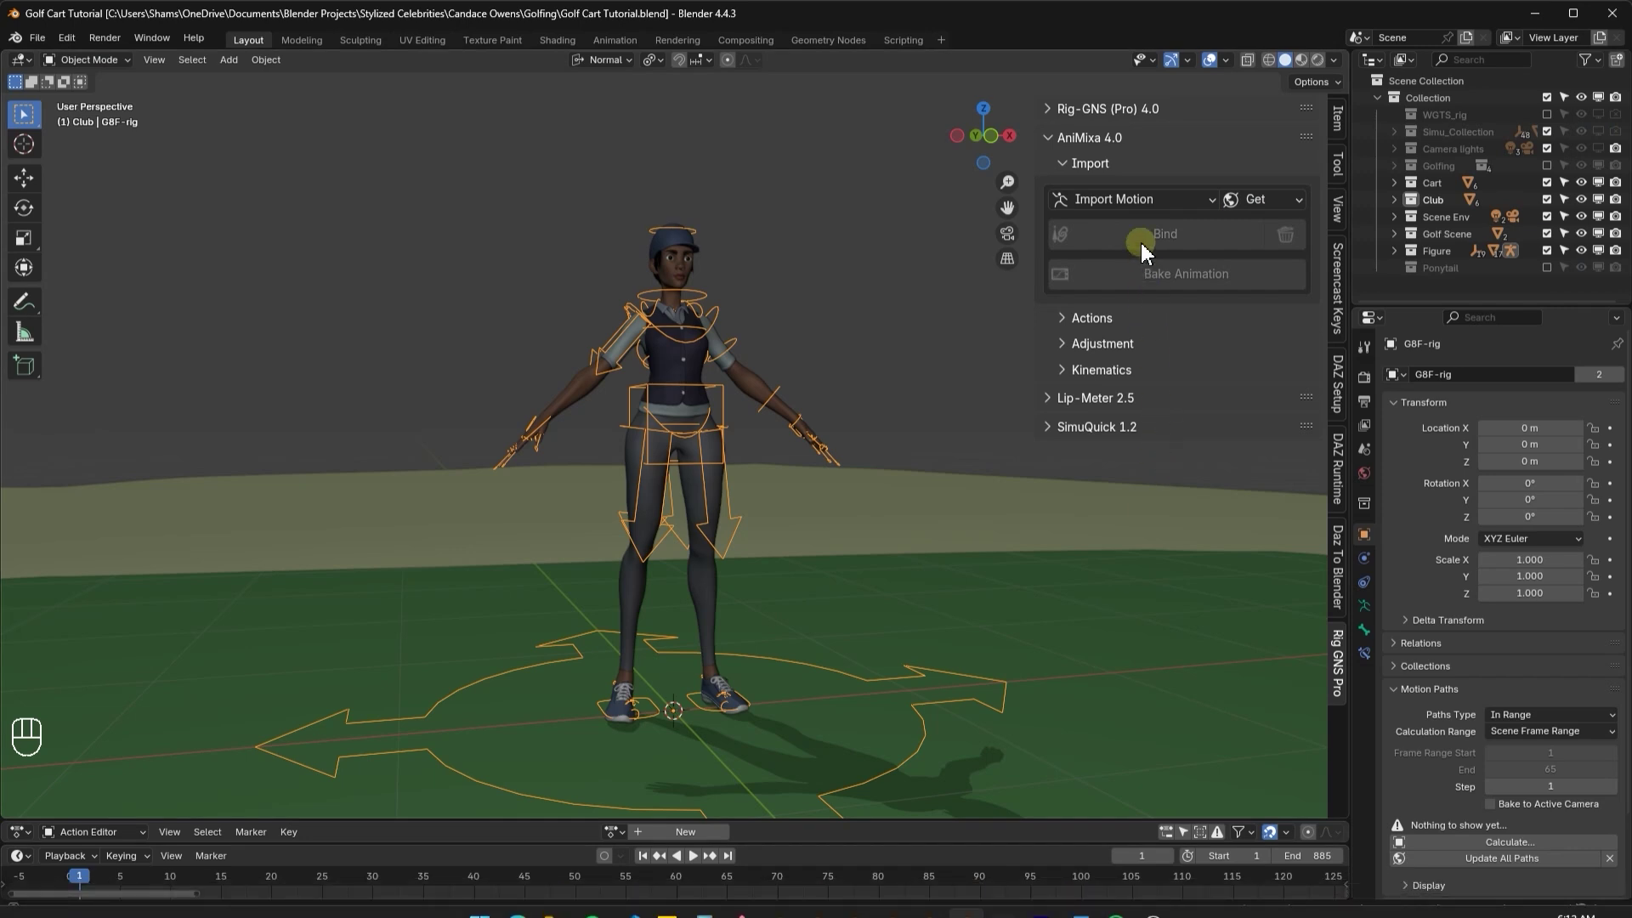
click(1133, 201)
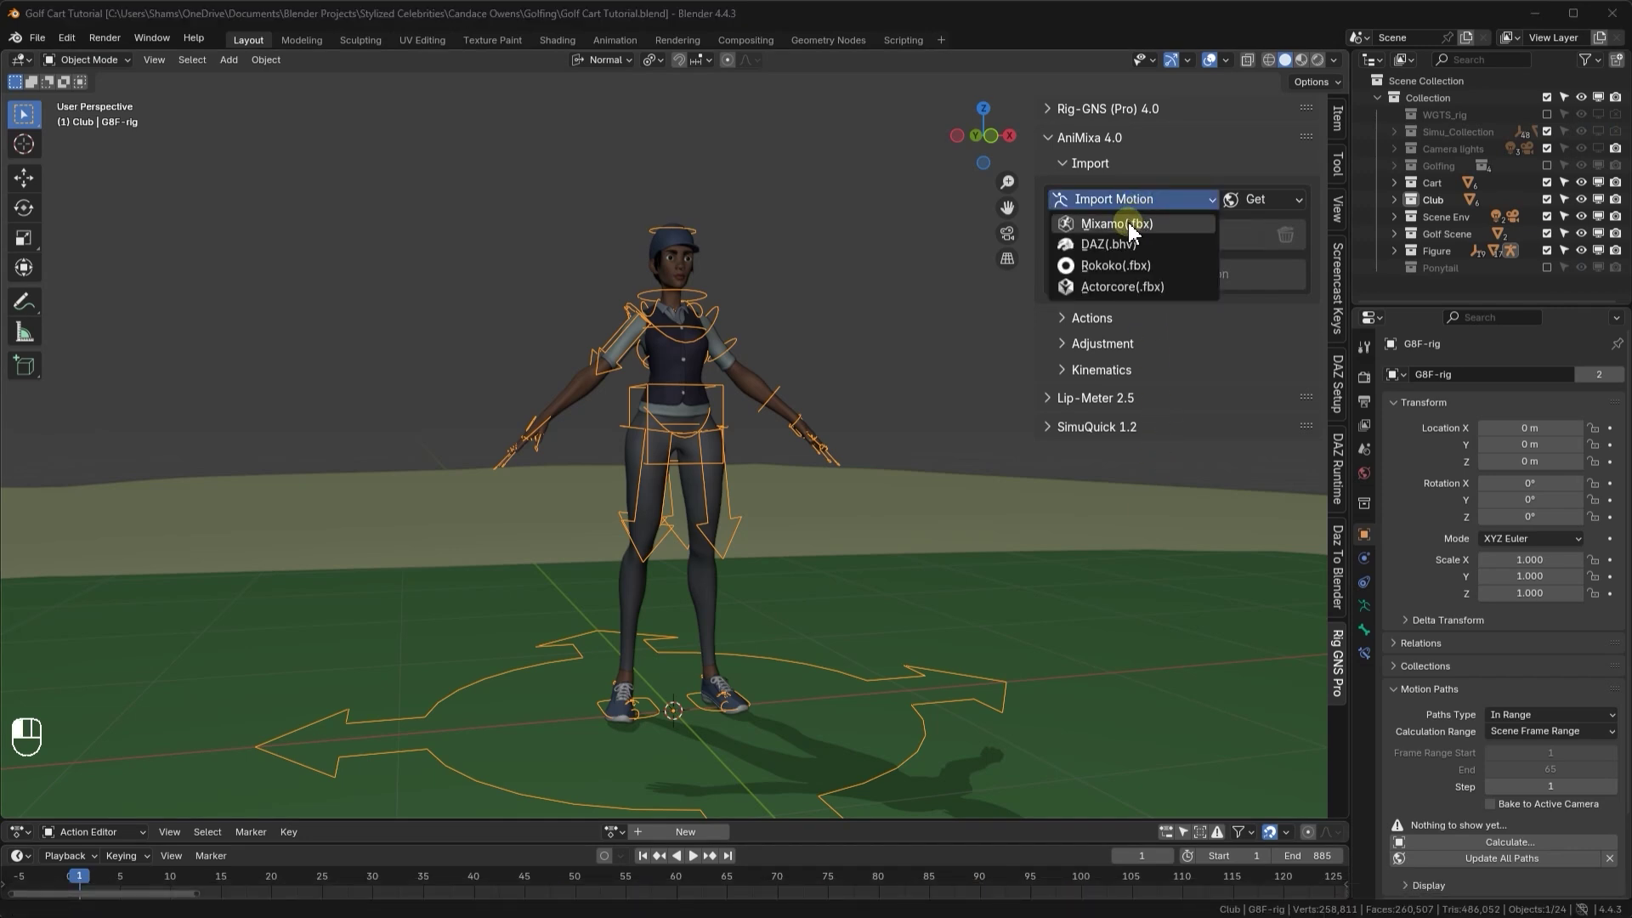
click(1129, 223)
click(477, 463)
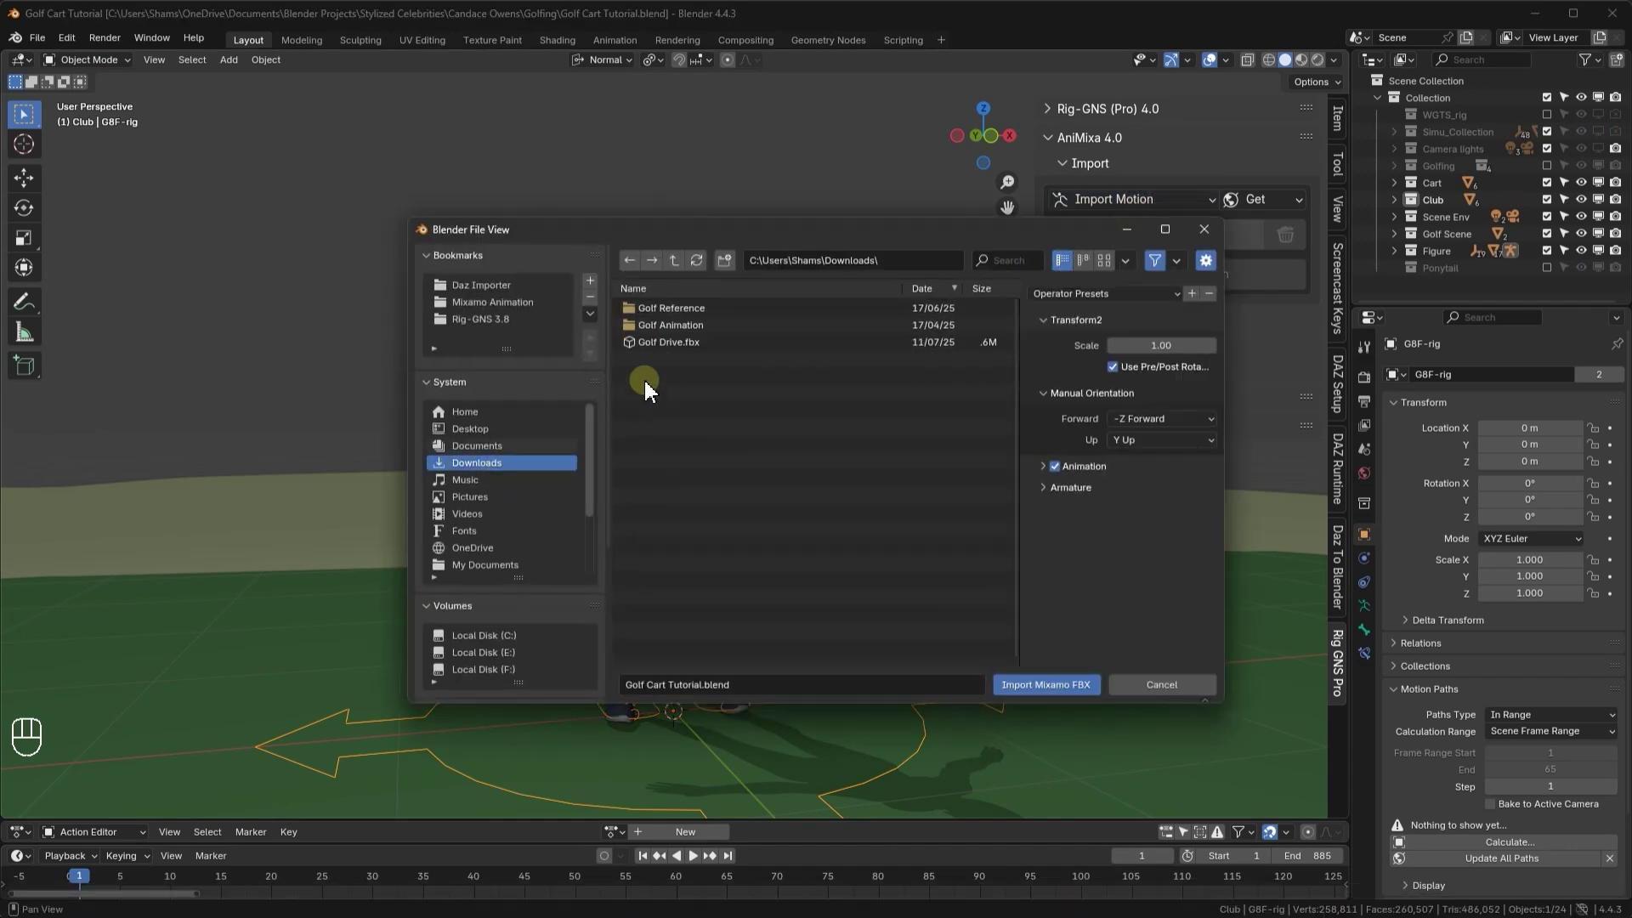
click(680, 342)
click(1038, 684)
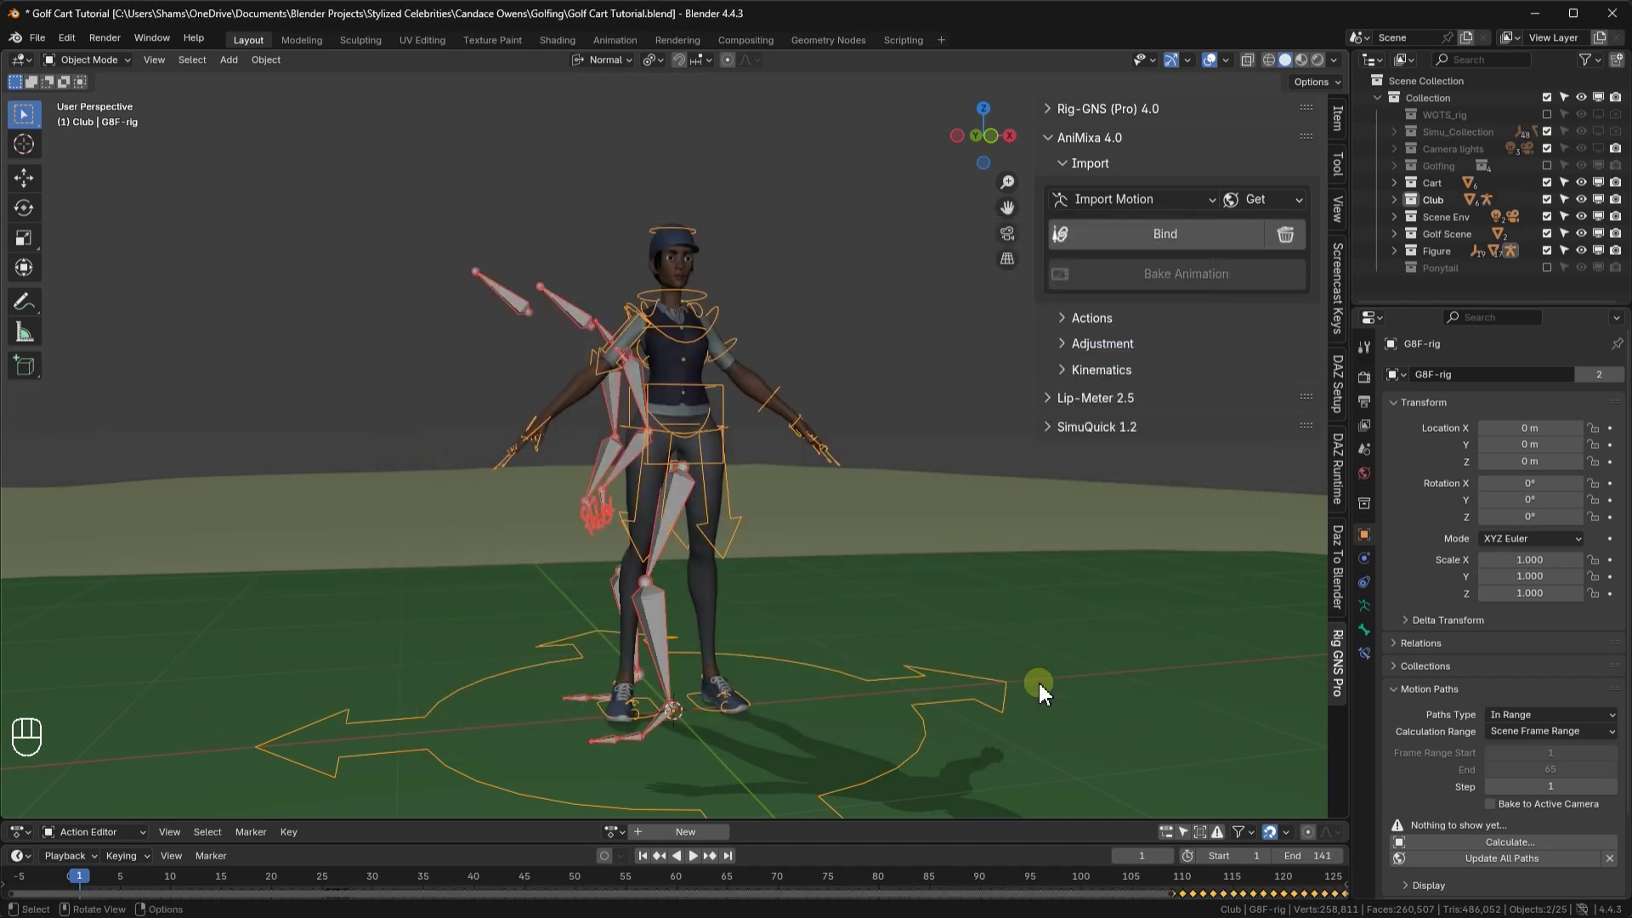
- Play the imported motion and bind it to the character rig, toggling the binding off and on to compare
key(space)
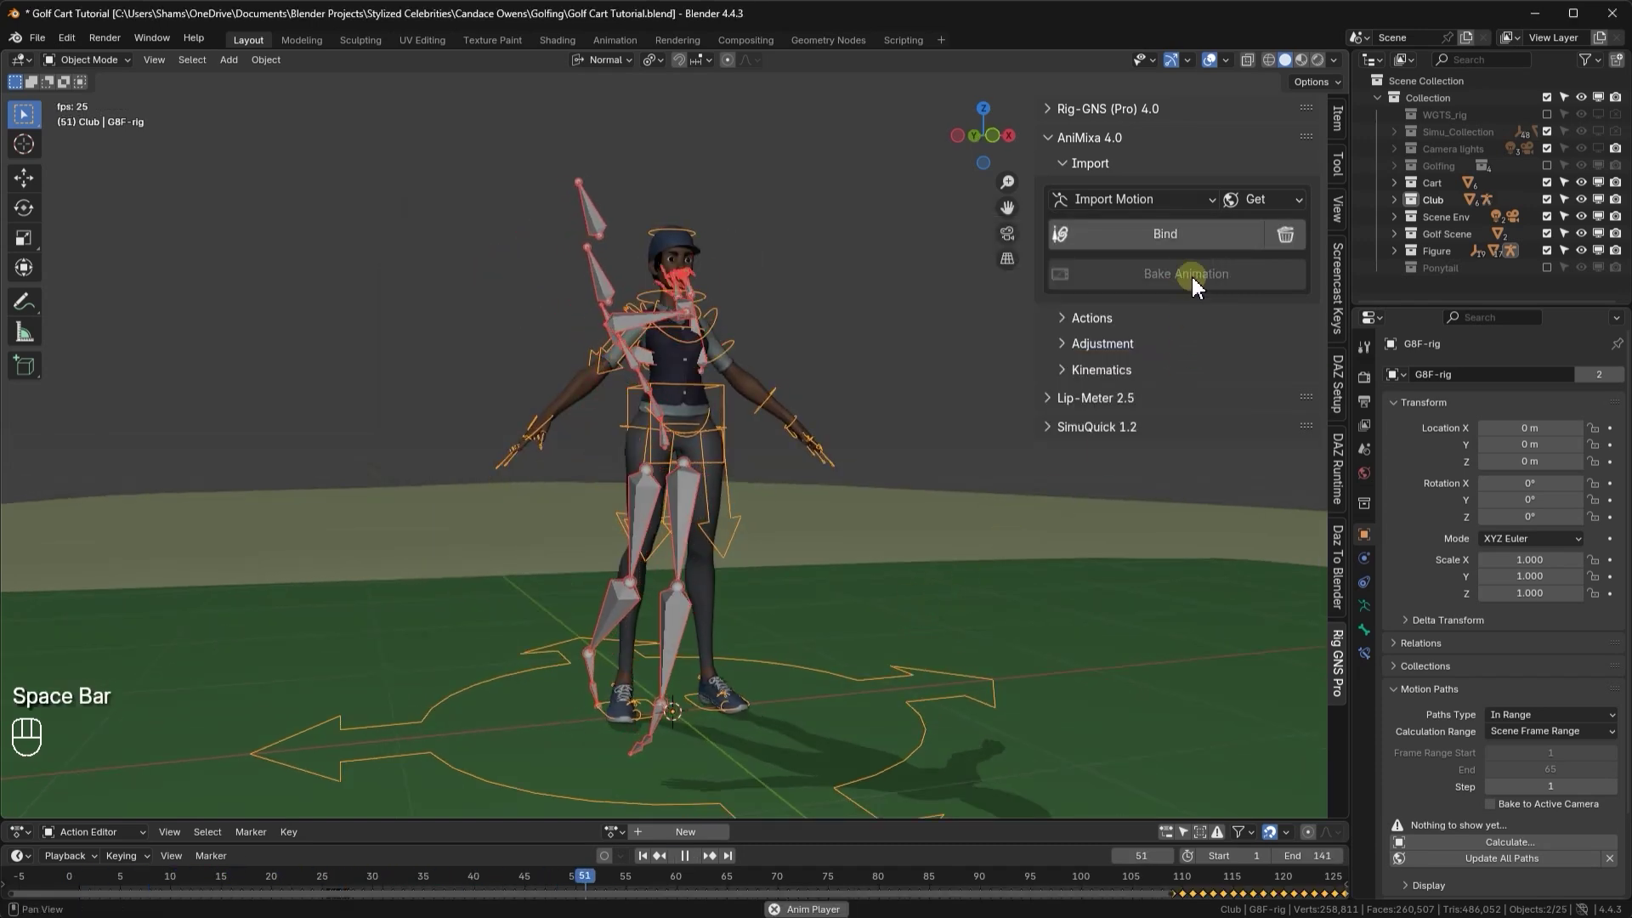
click(1154, 226)
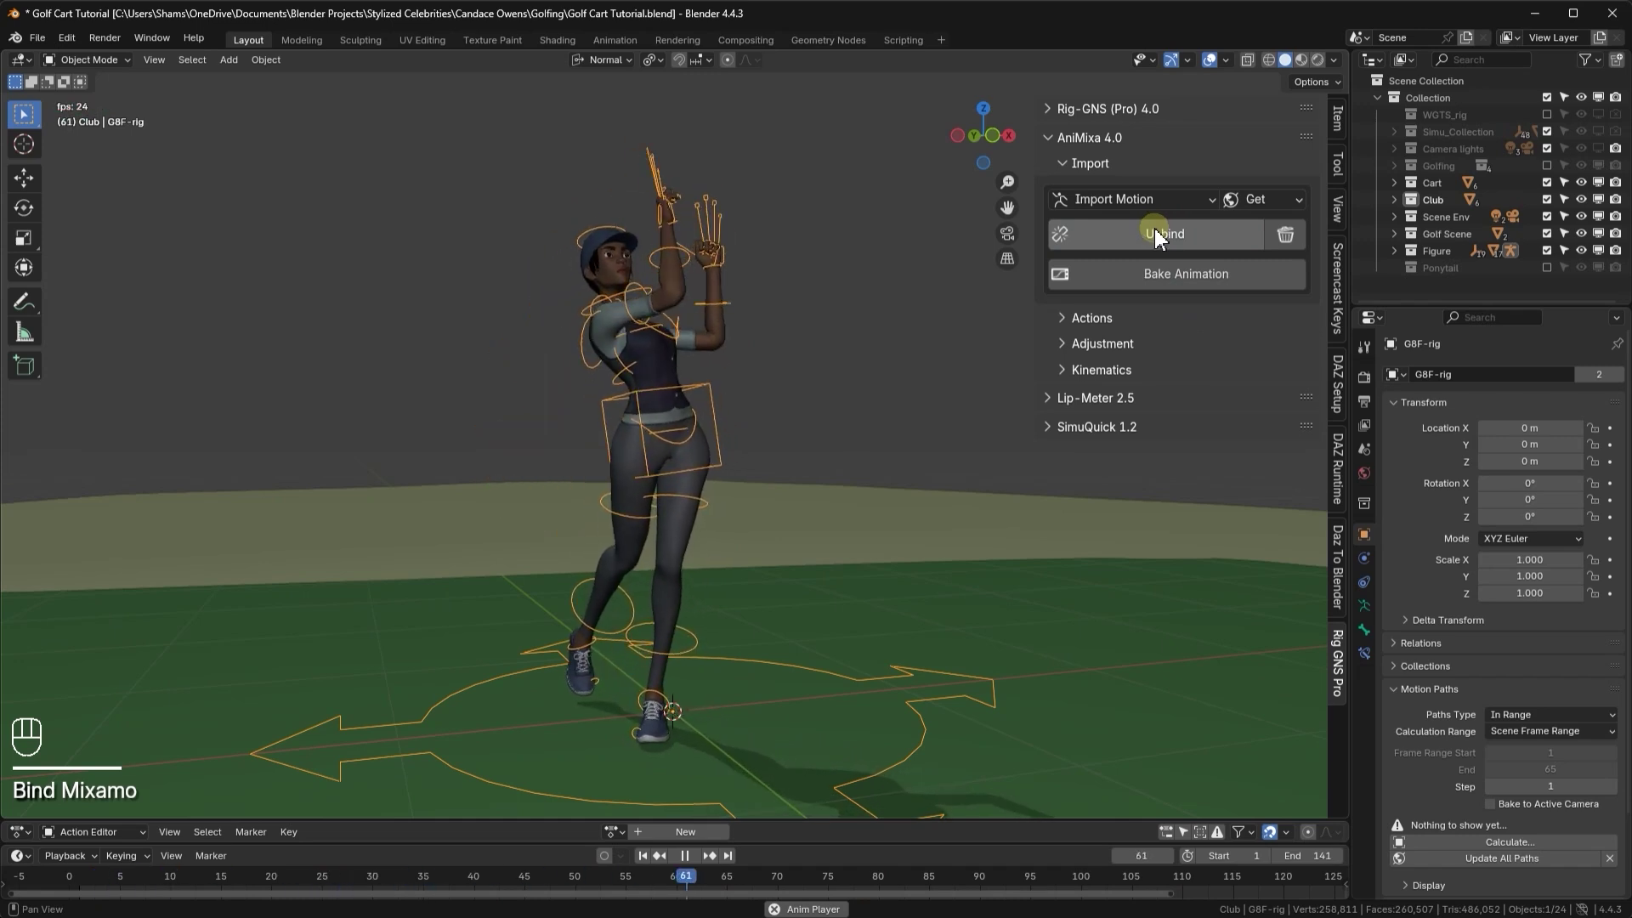
click(1156, 233)
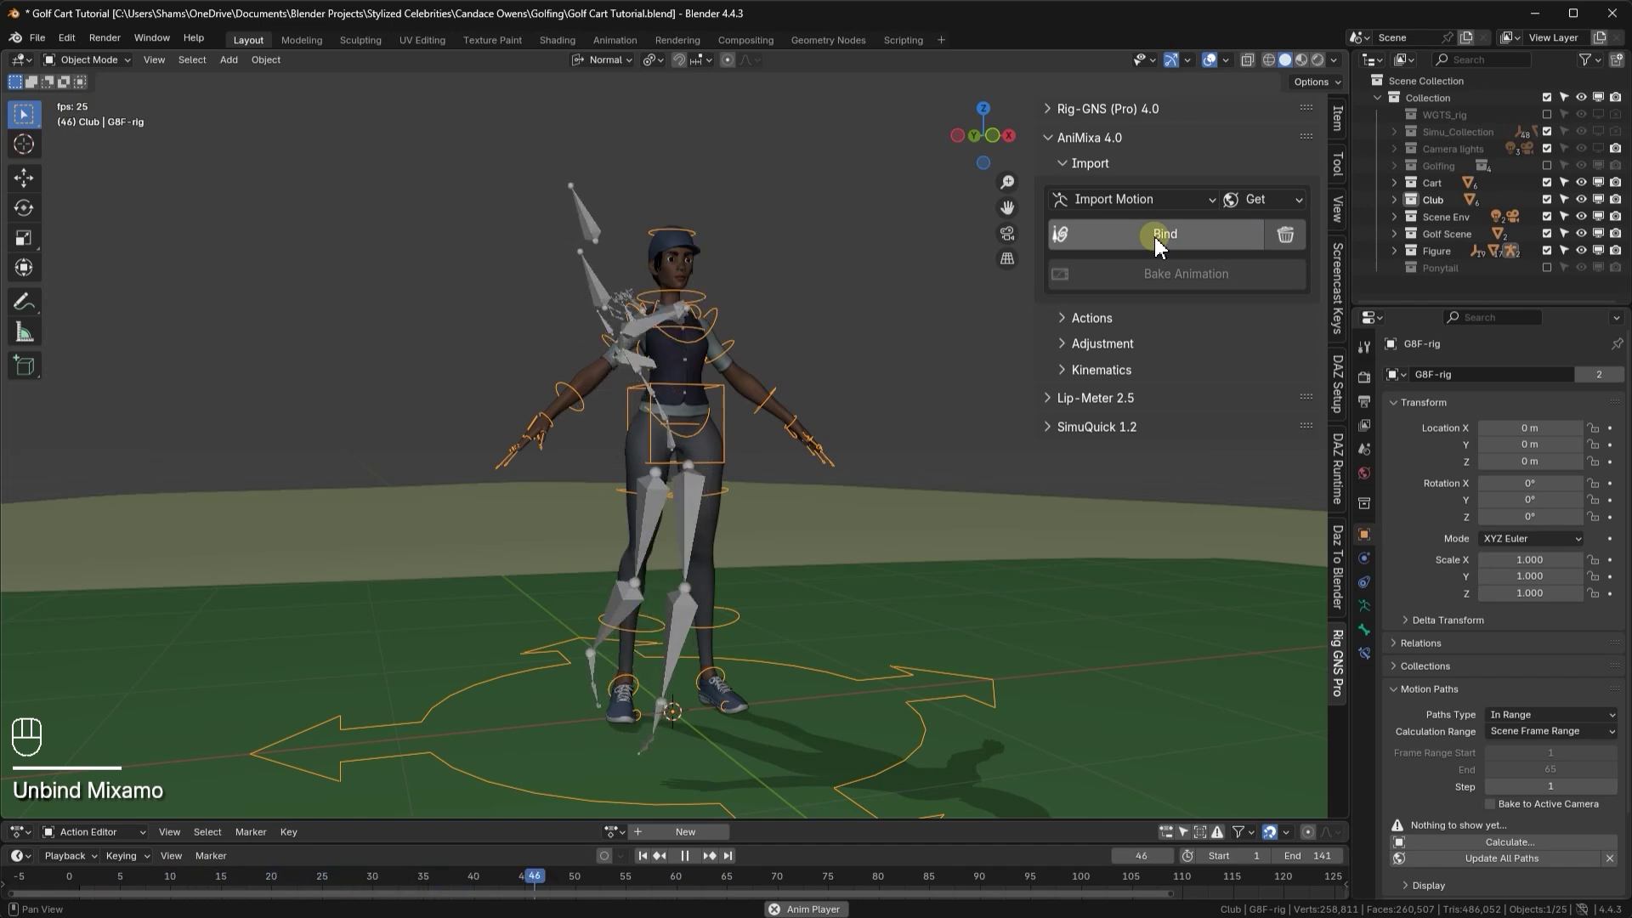
click(1156, 241)
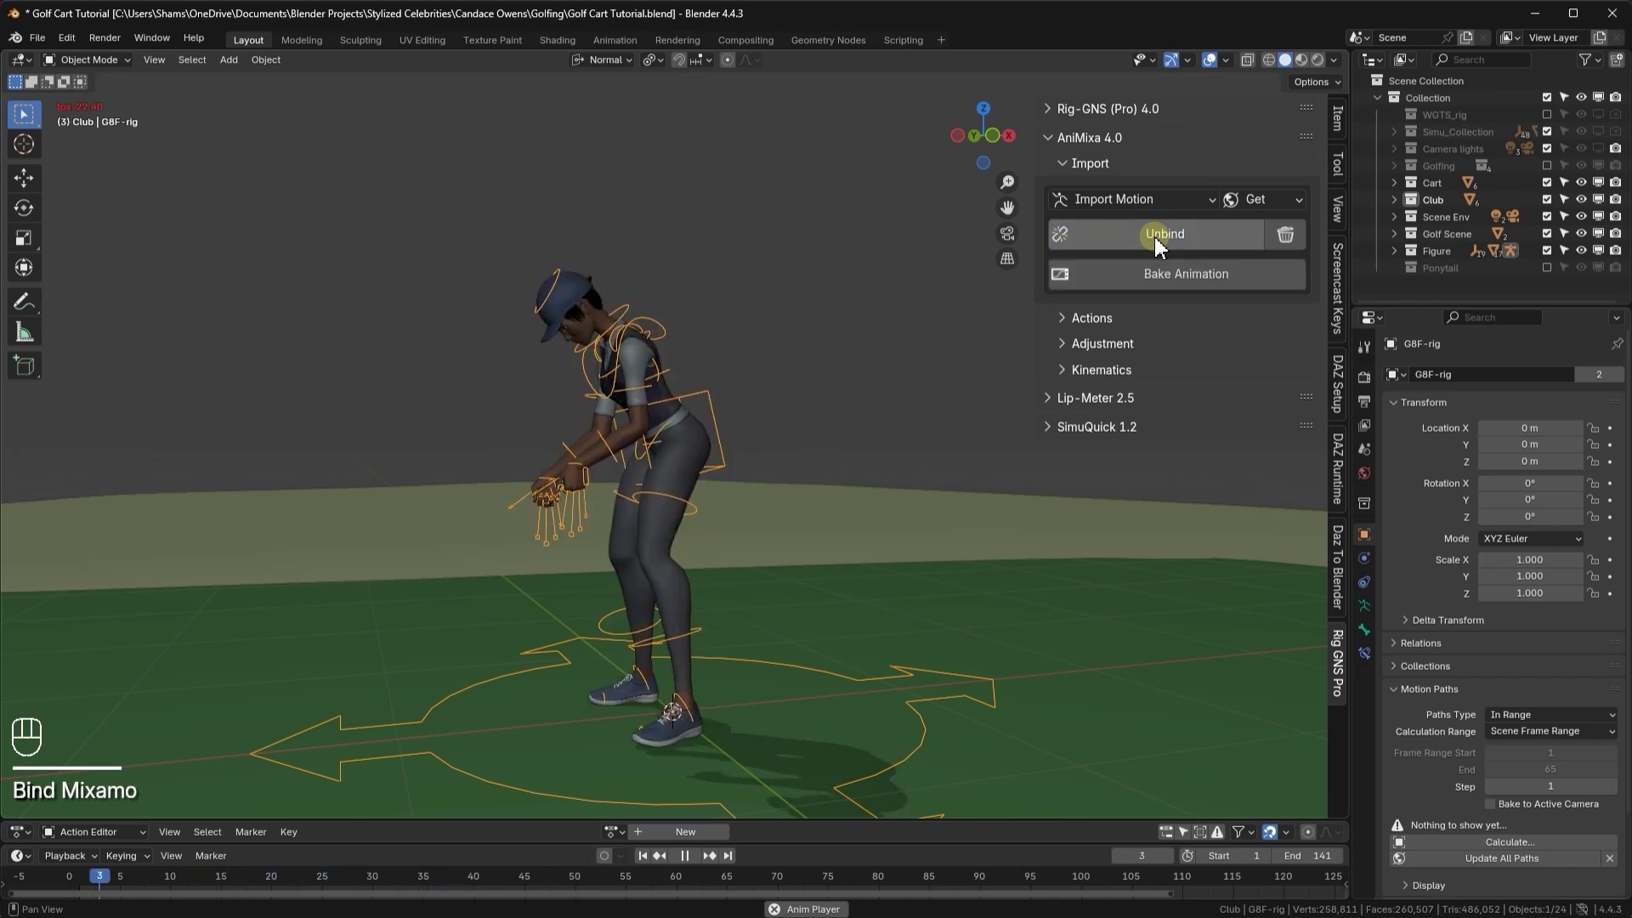
- Bake the bound Mixamo motion into an action ending at frame 141 and pause playback at frame 38
click(1168, 291)
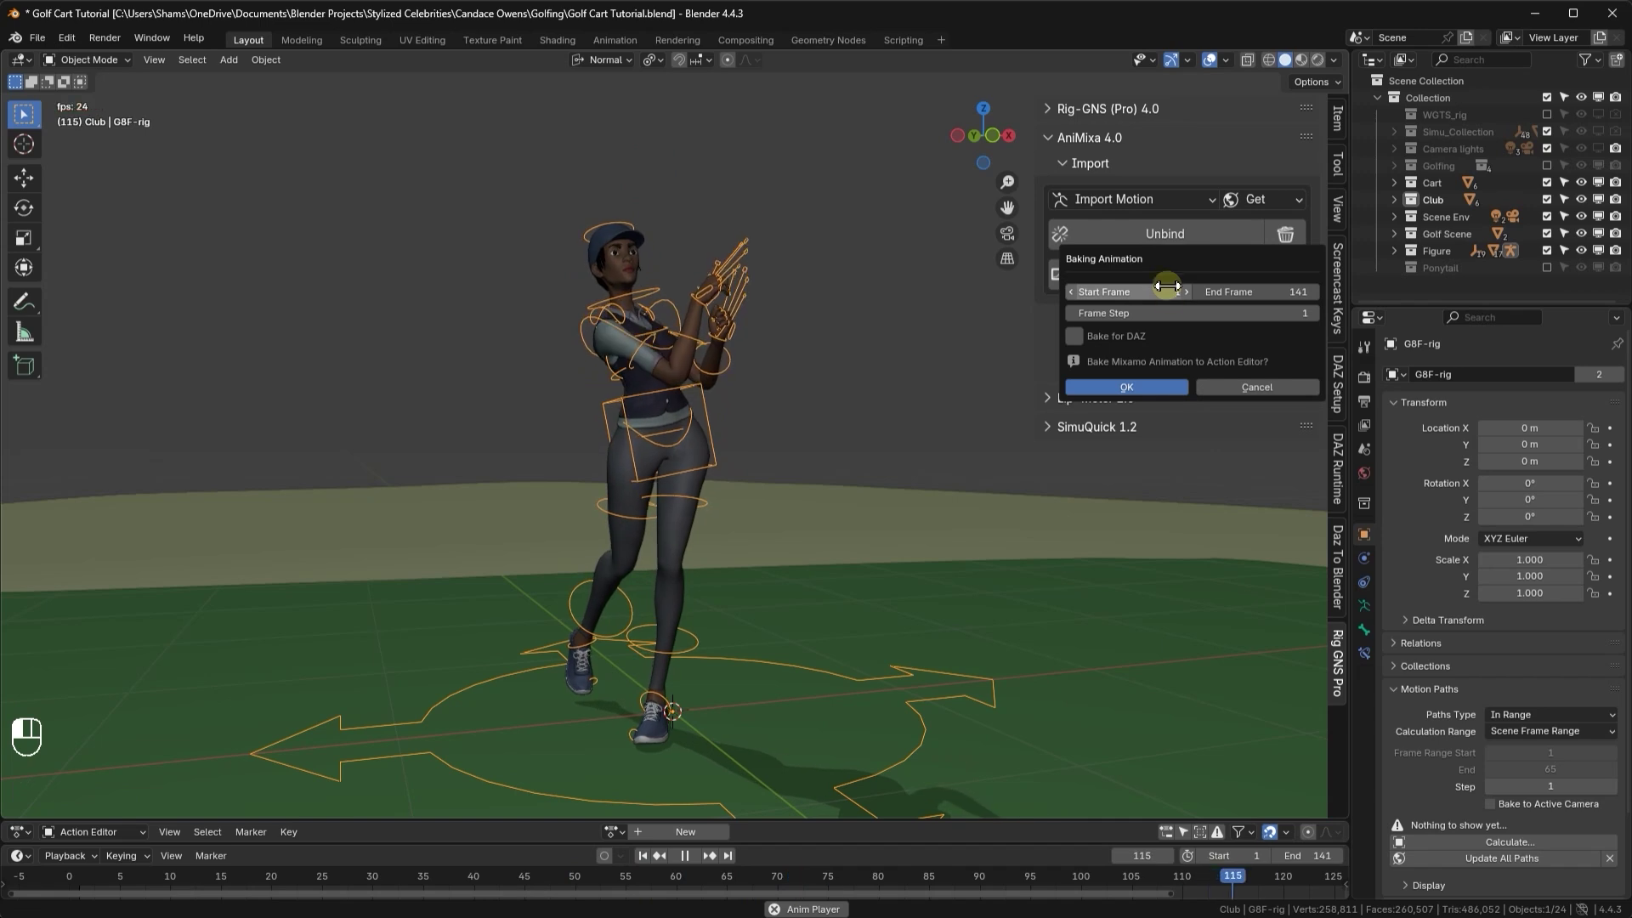
click(1167, 388)
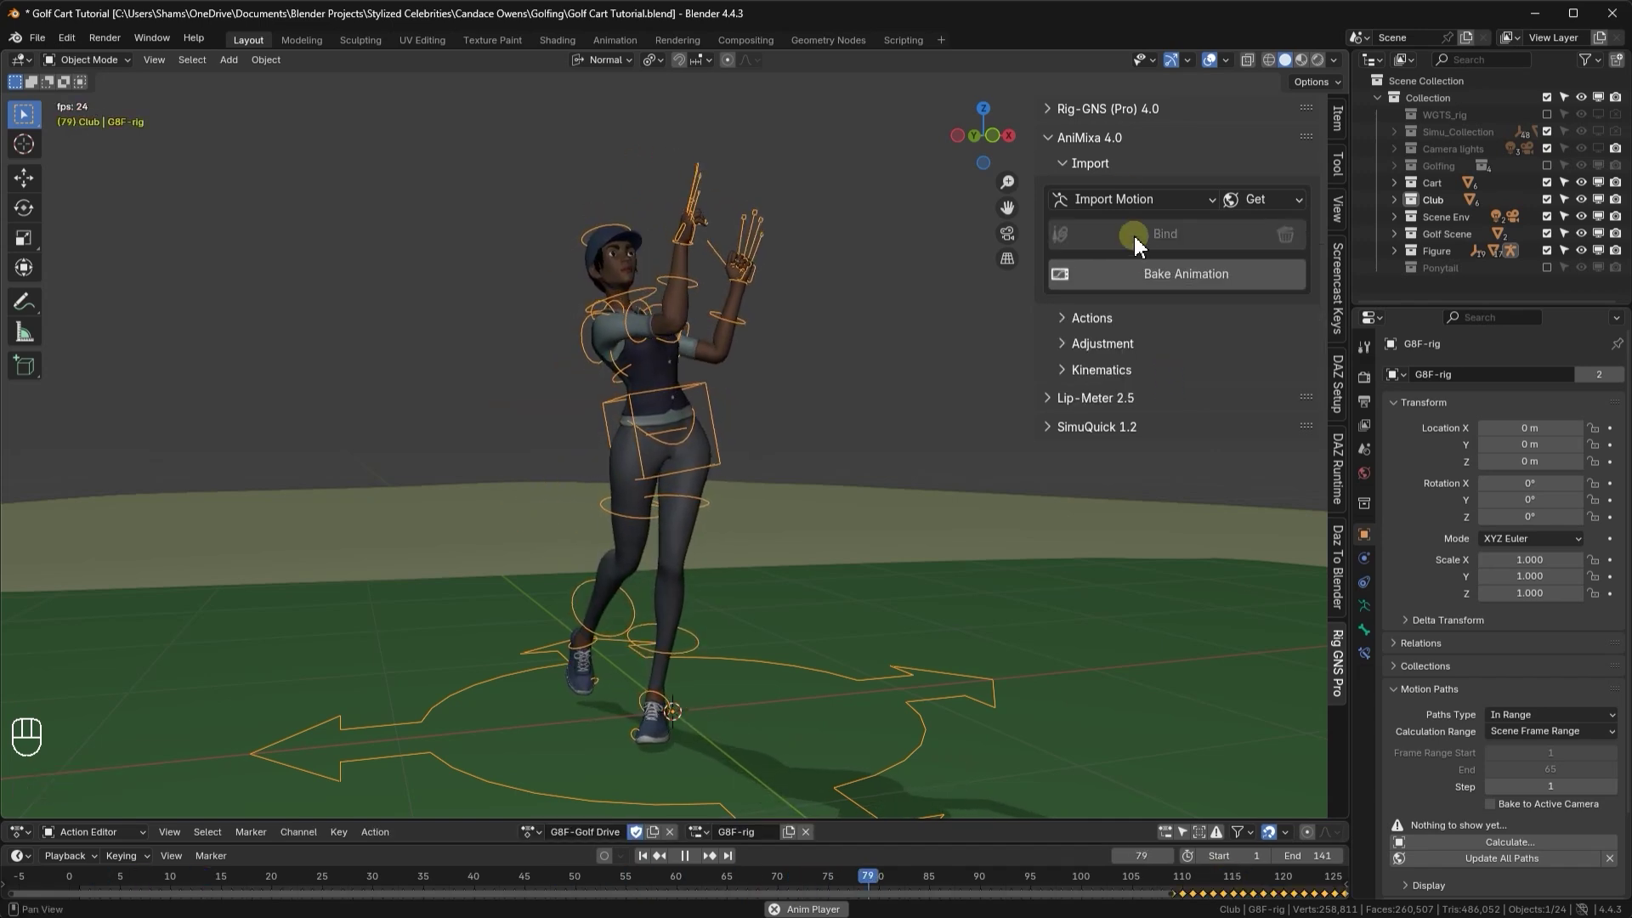
click(1115, 167)
click(1092, 189)
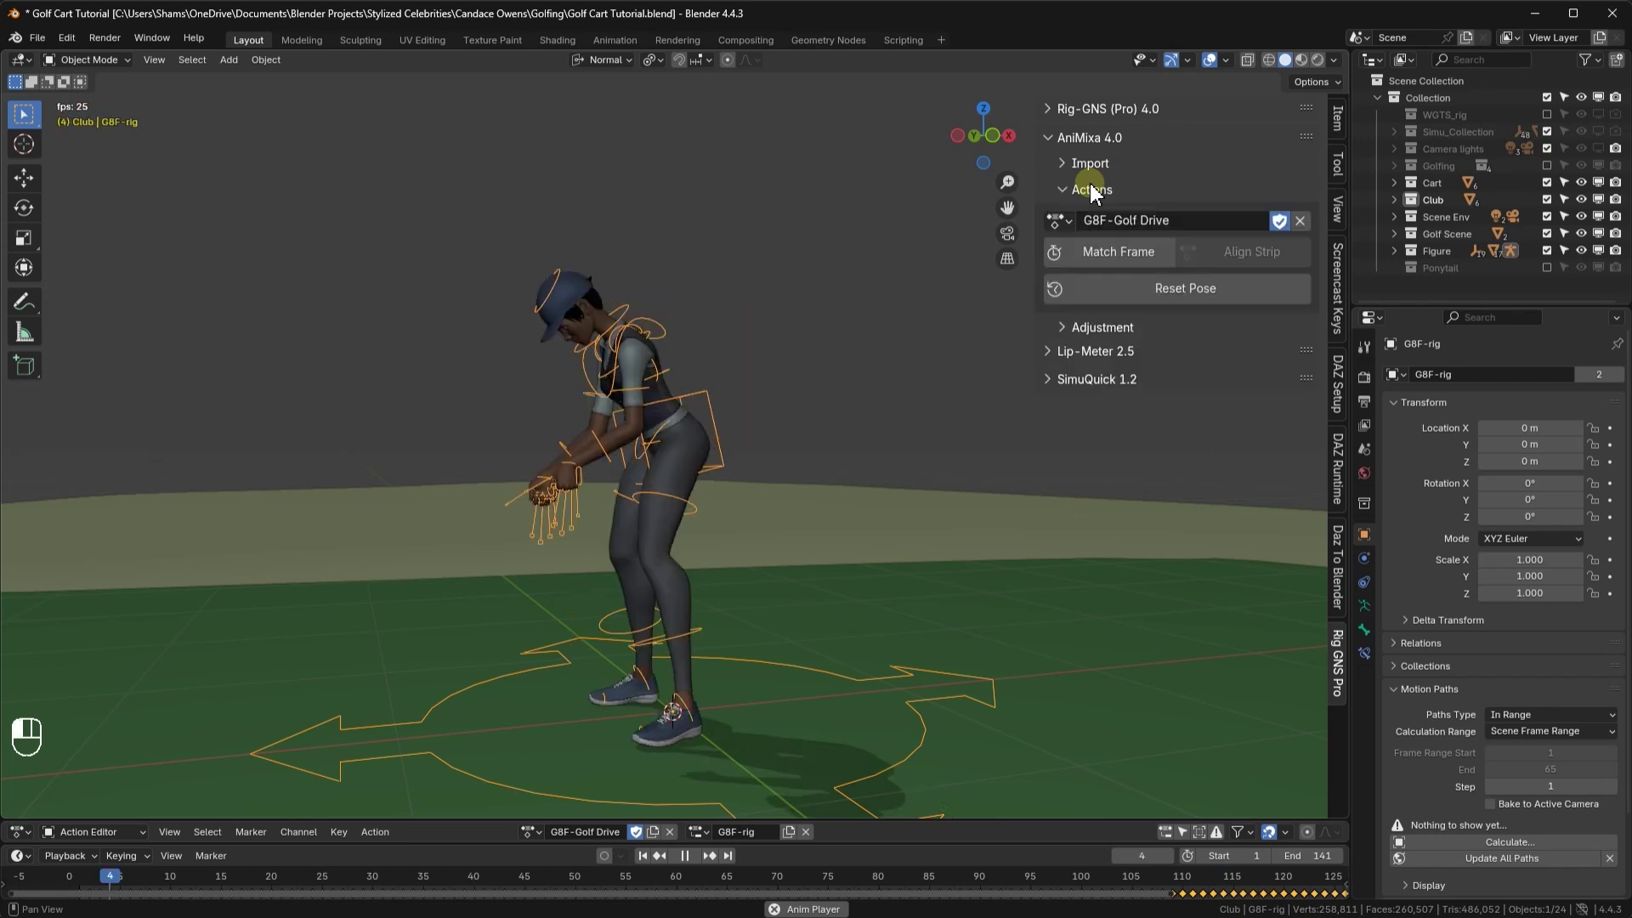
click(1090, 190)
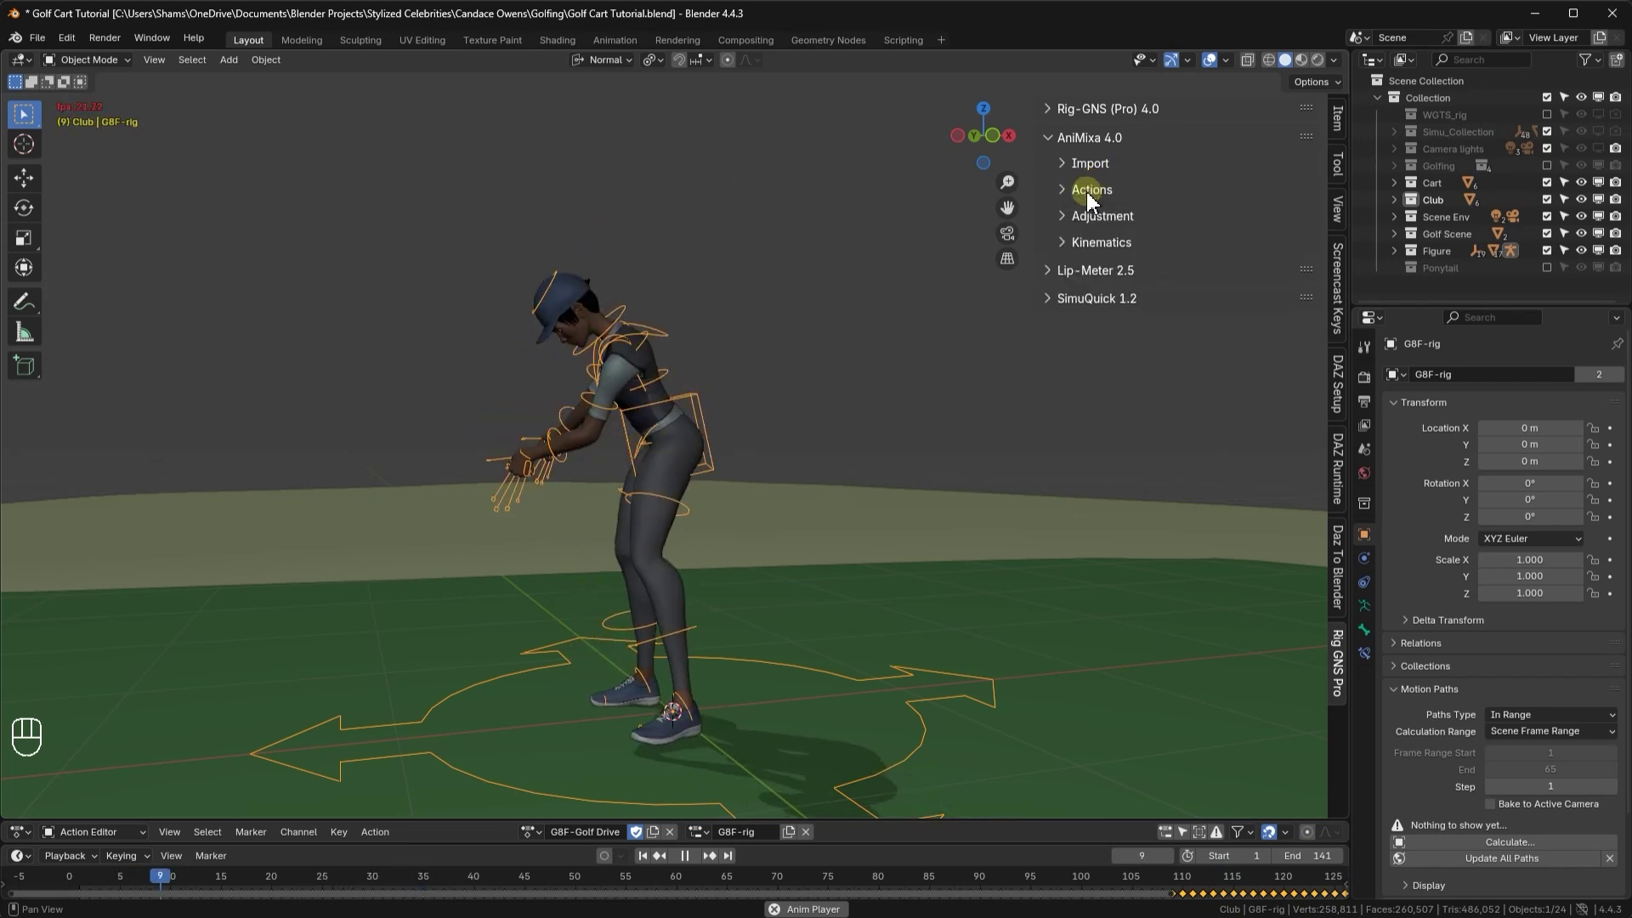
key(space)
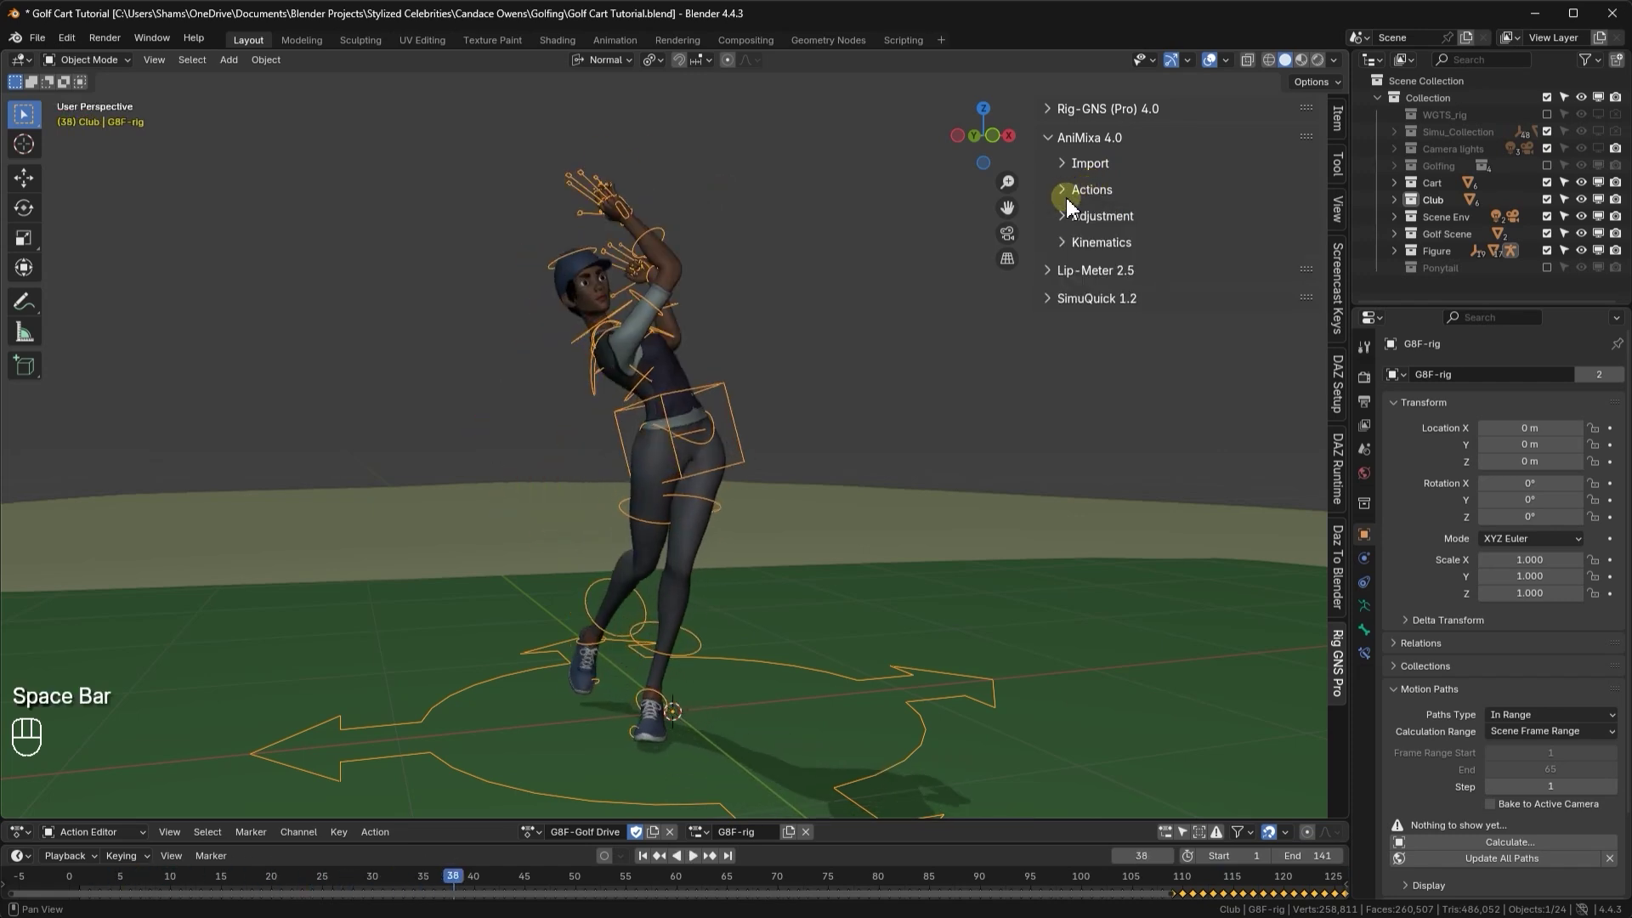
- Select the golf club with the large wooden head in the cart's bag and isolate it in local view
middle_drag(483, 394, 752, 359)
scroll(752, 359, up, 8)
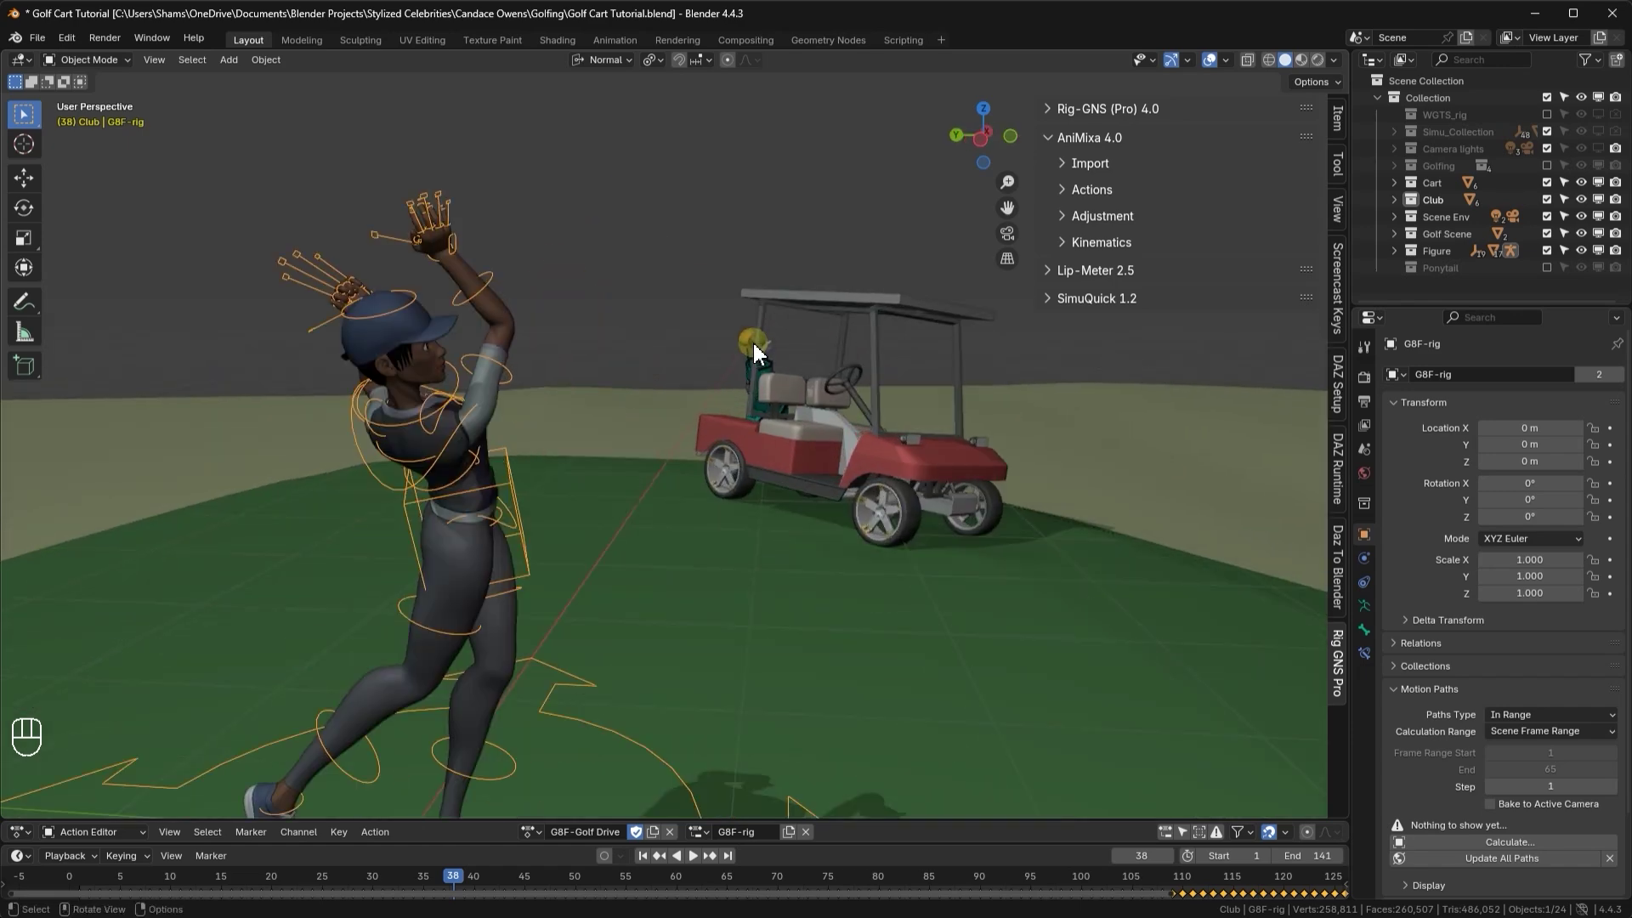
click(739, 345)
scroll(734, 339, up, 3)
key(KP_Decimal)
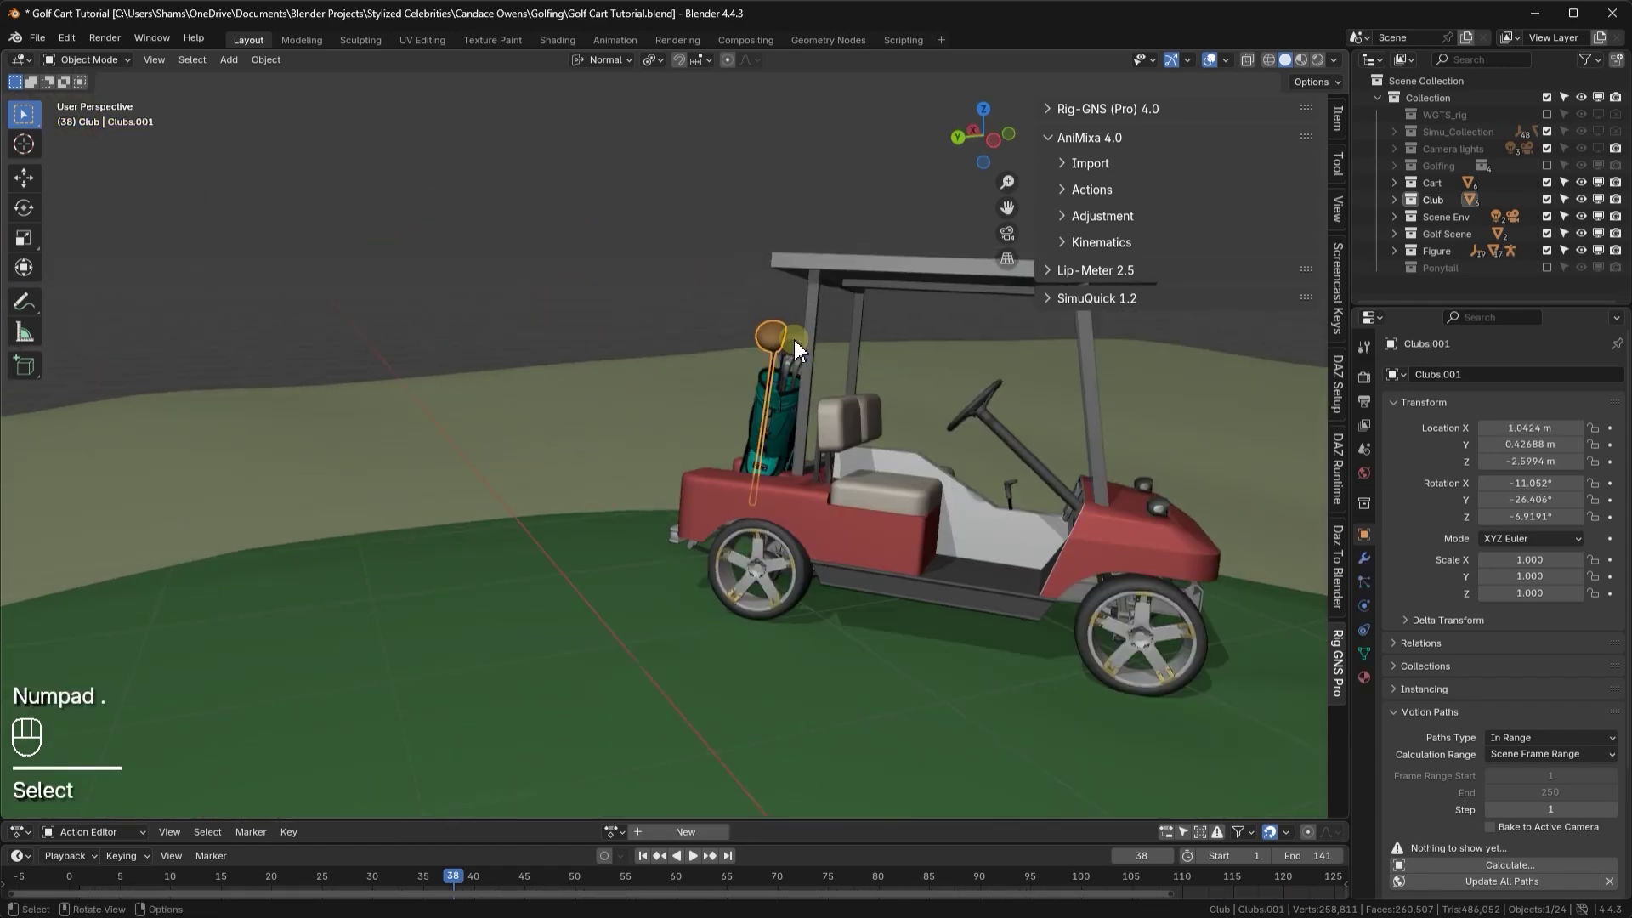
middle_drag(436, 548, 639, 566)
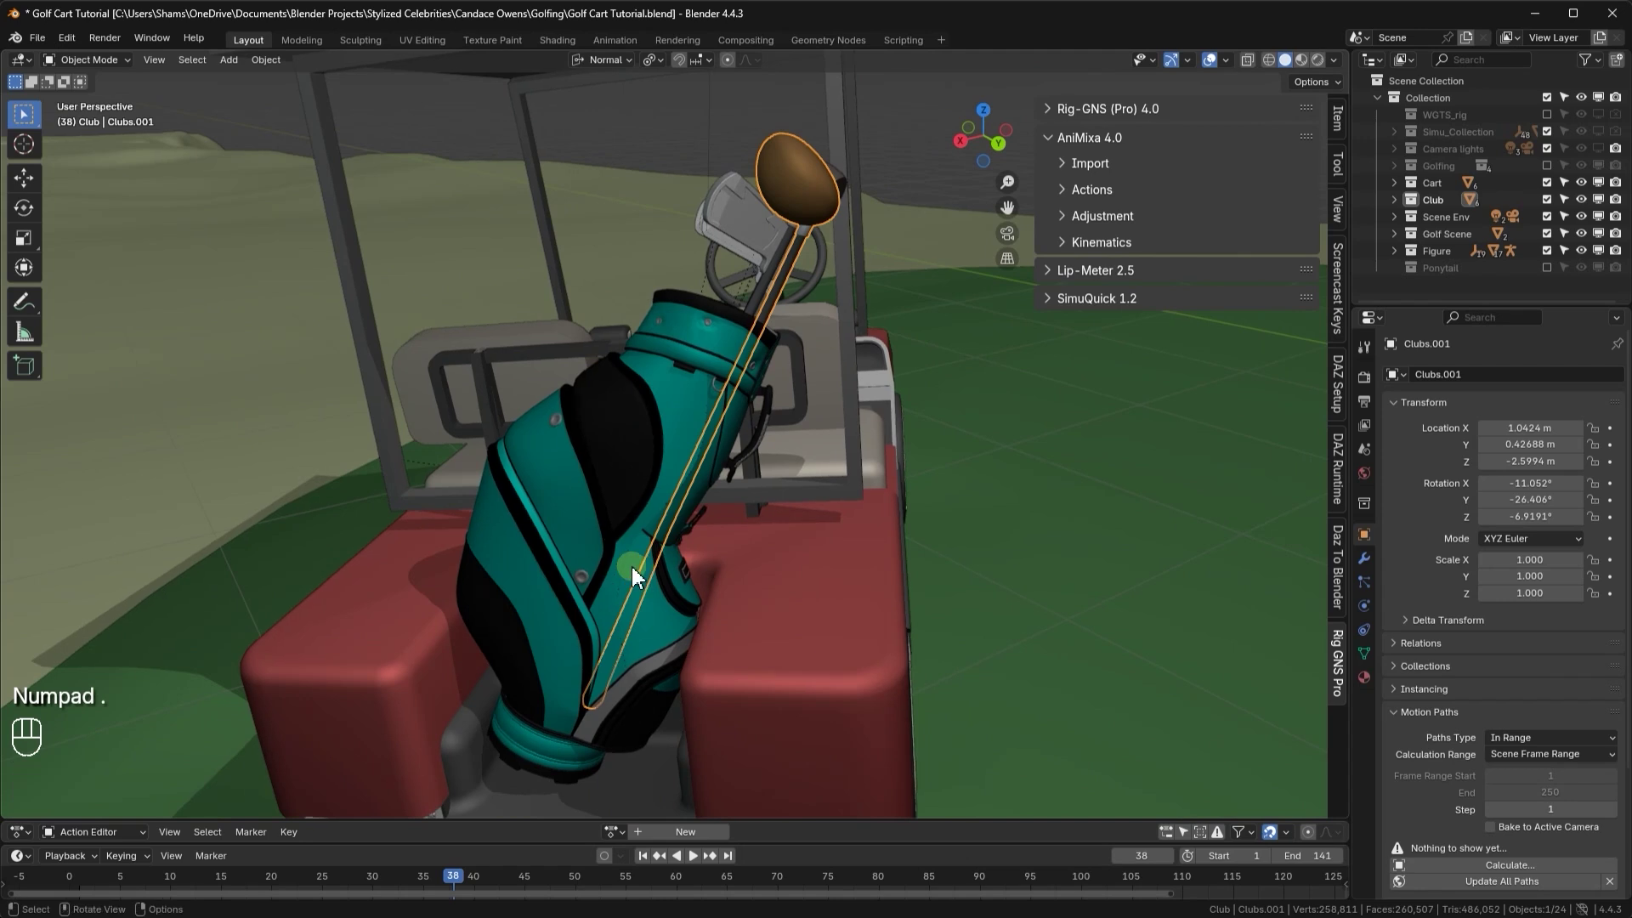
key(KP_Divide)
- Snap the 3D cursor to the middle of the vertices at the club's grip end
key(Tab)
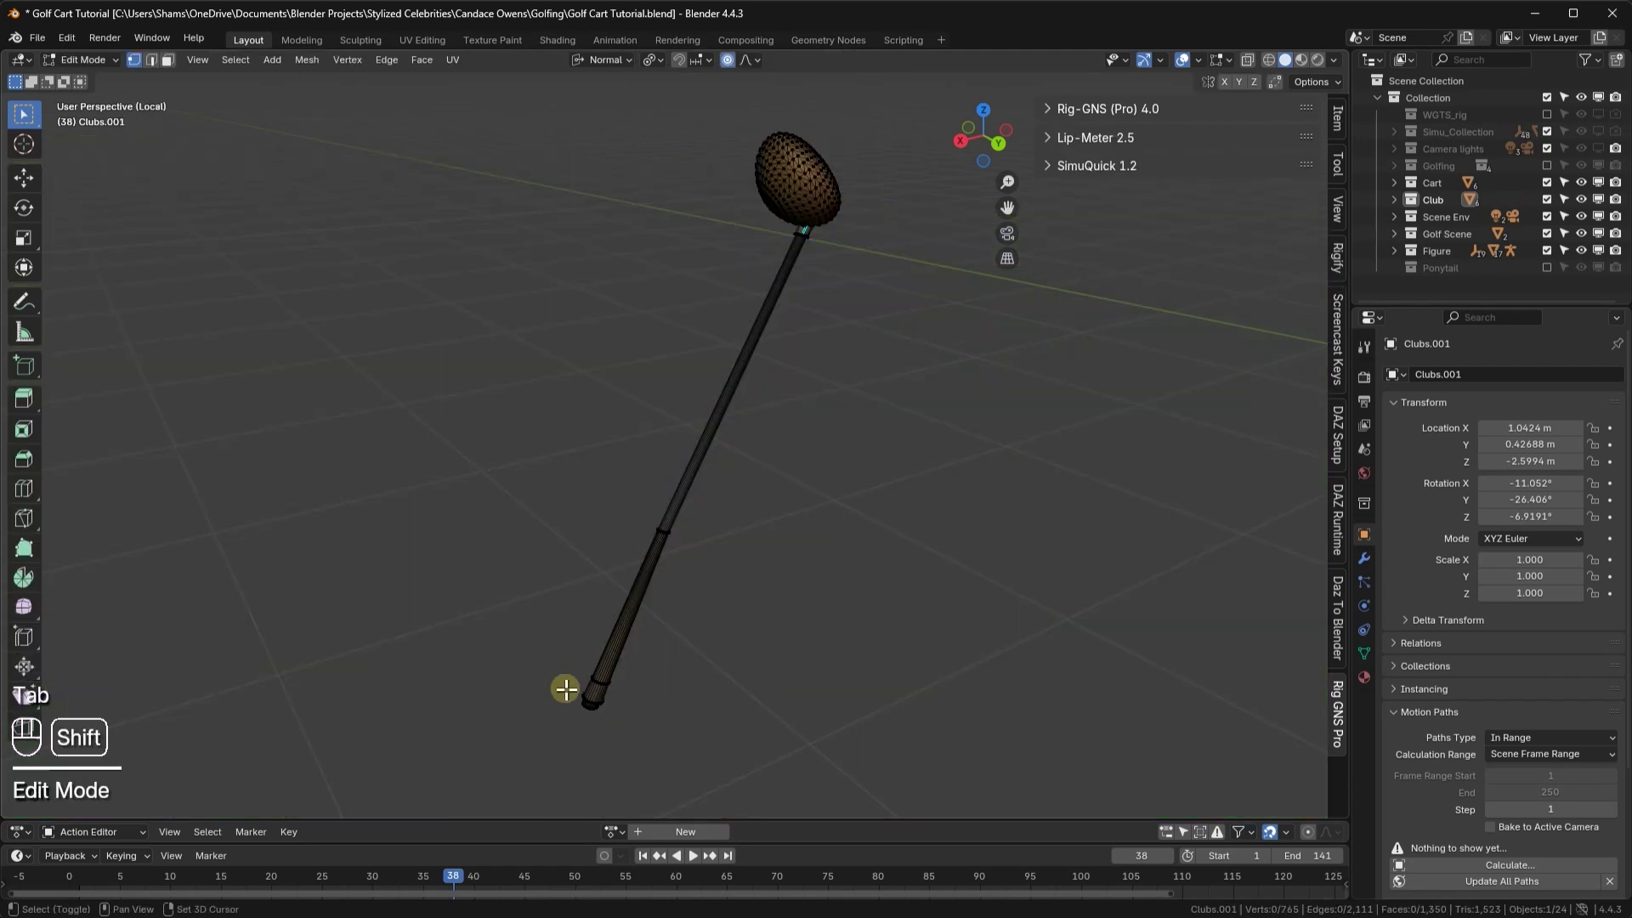
key(alt+z)
shift+drag(517, 627, 680, 738)
key(ctrl+KP_Add)
key(shift+s)
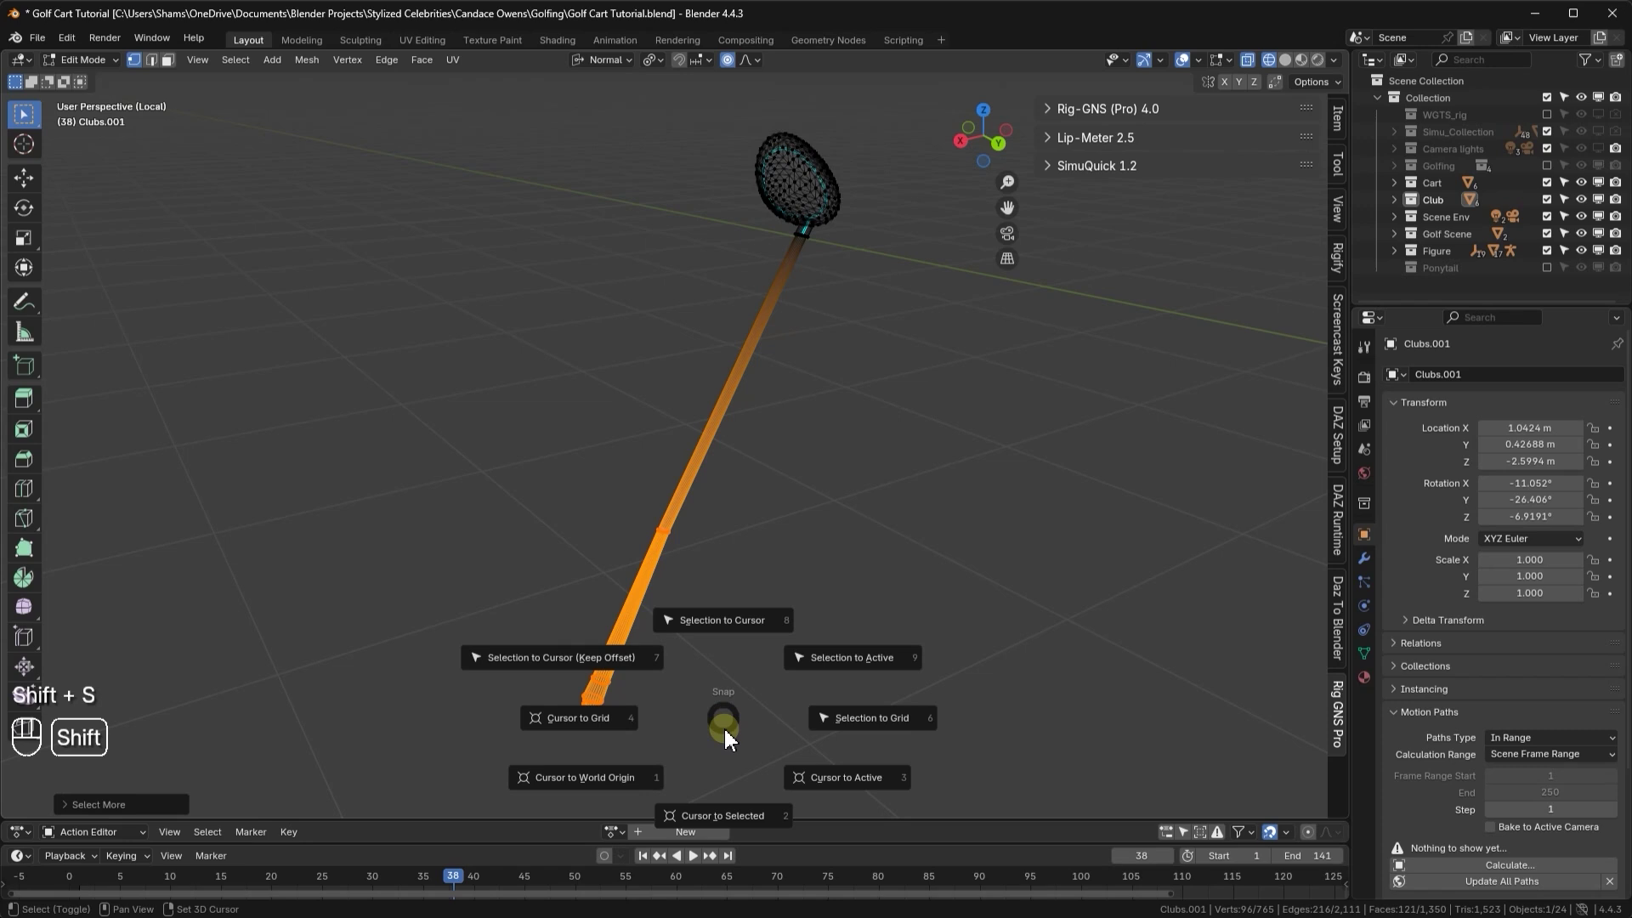
click(722, 814)
key(alt+z)
key(Tab)
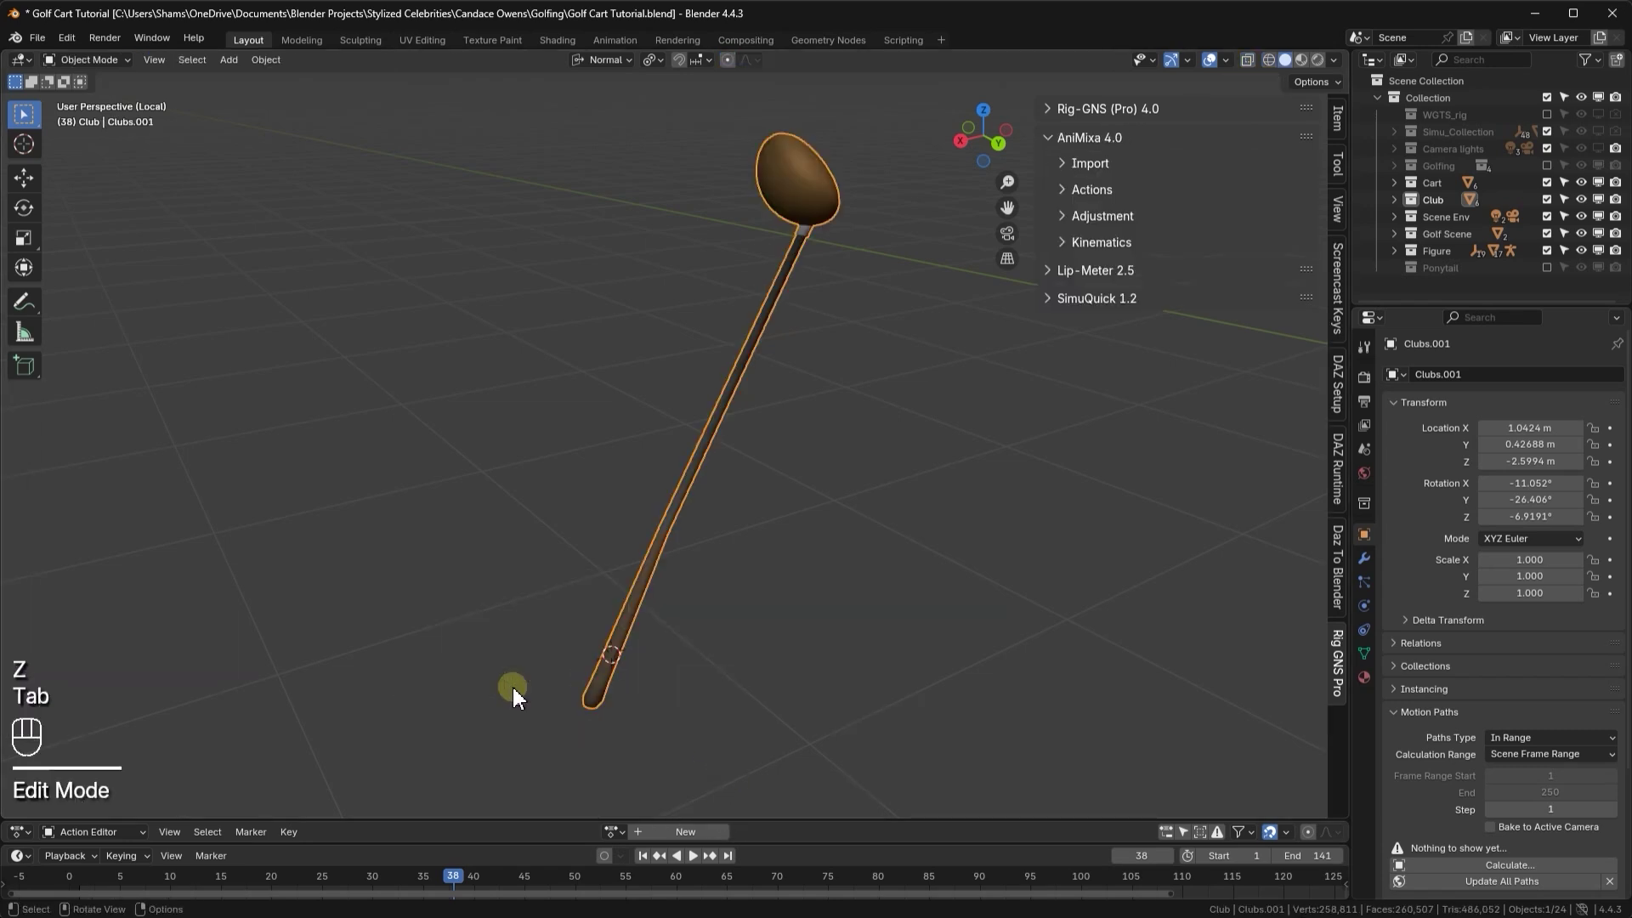
- Set the club's origin to the 3D cursor and leave local view
right_click(618, 643)
mouse_move(629, 659)
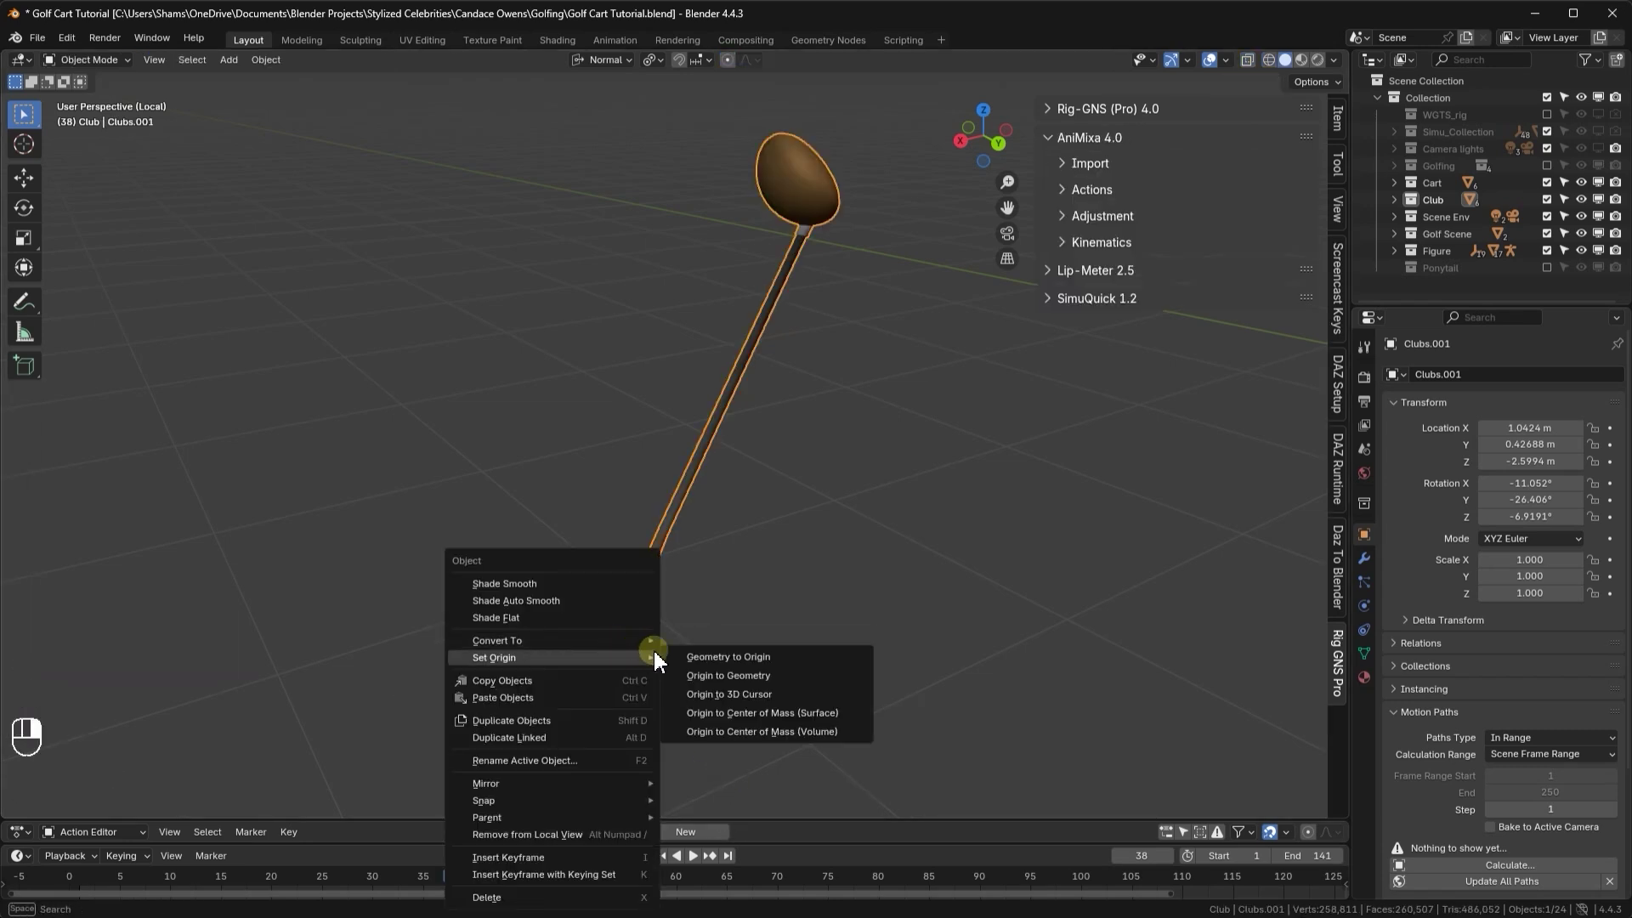
click(739, 696)
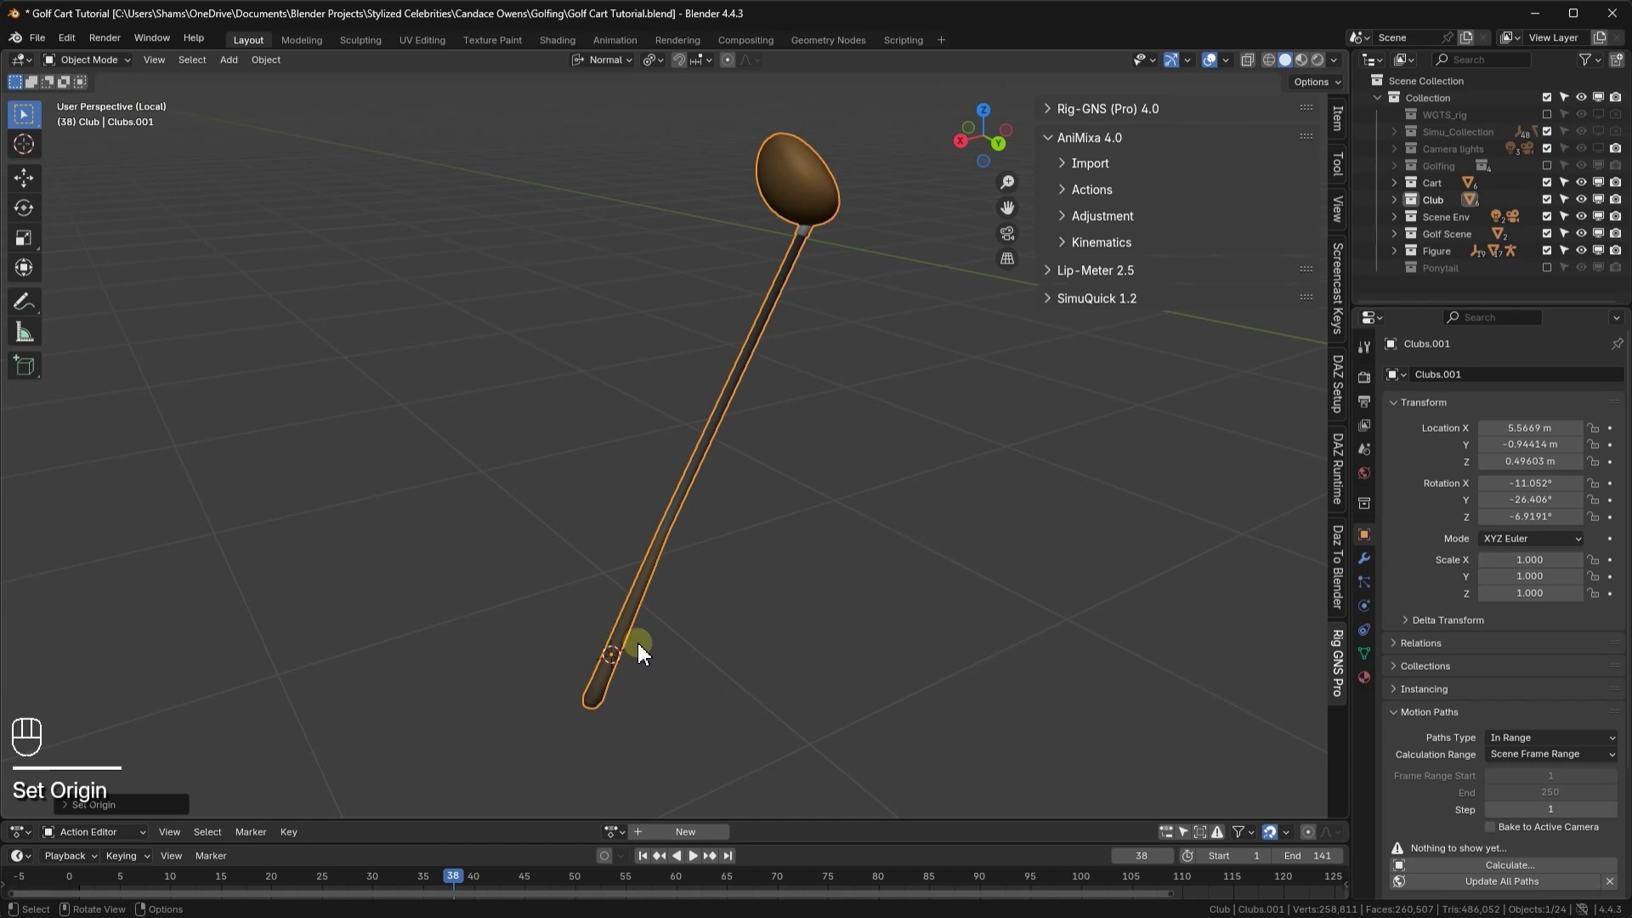
key(KP_Divide)
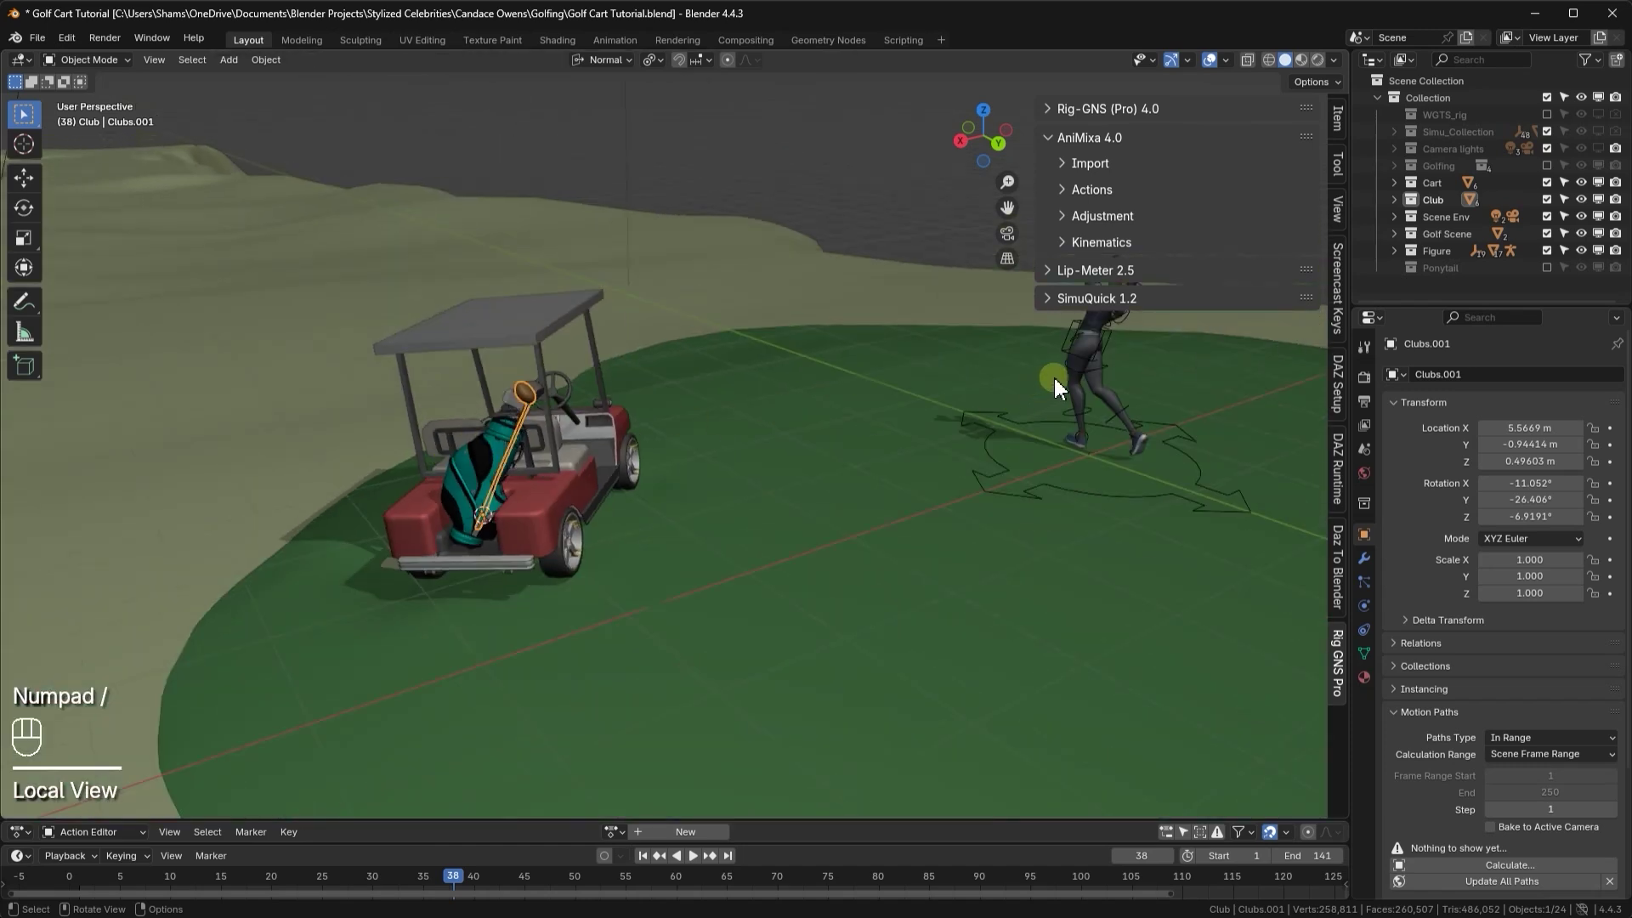
- Return the animation to frame 1 and place the 3D cursor in the palm of the character's left hand
click(1054, 387)
key(KP_Decimal)
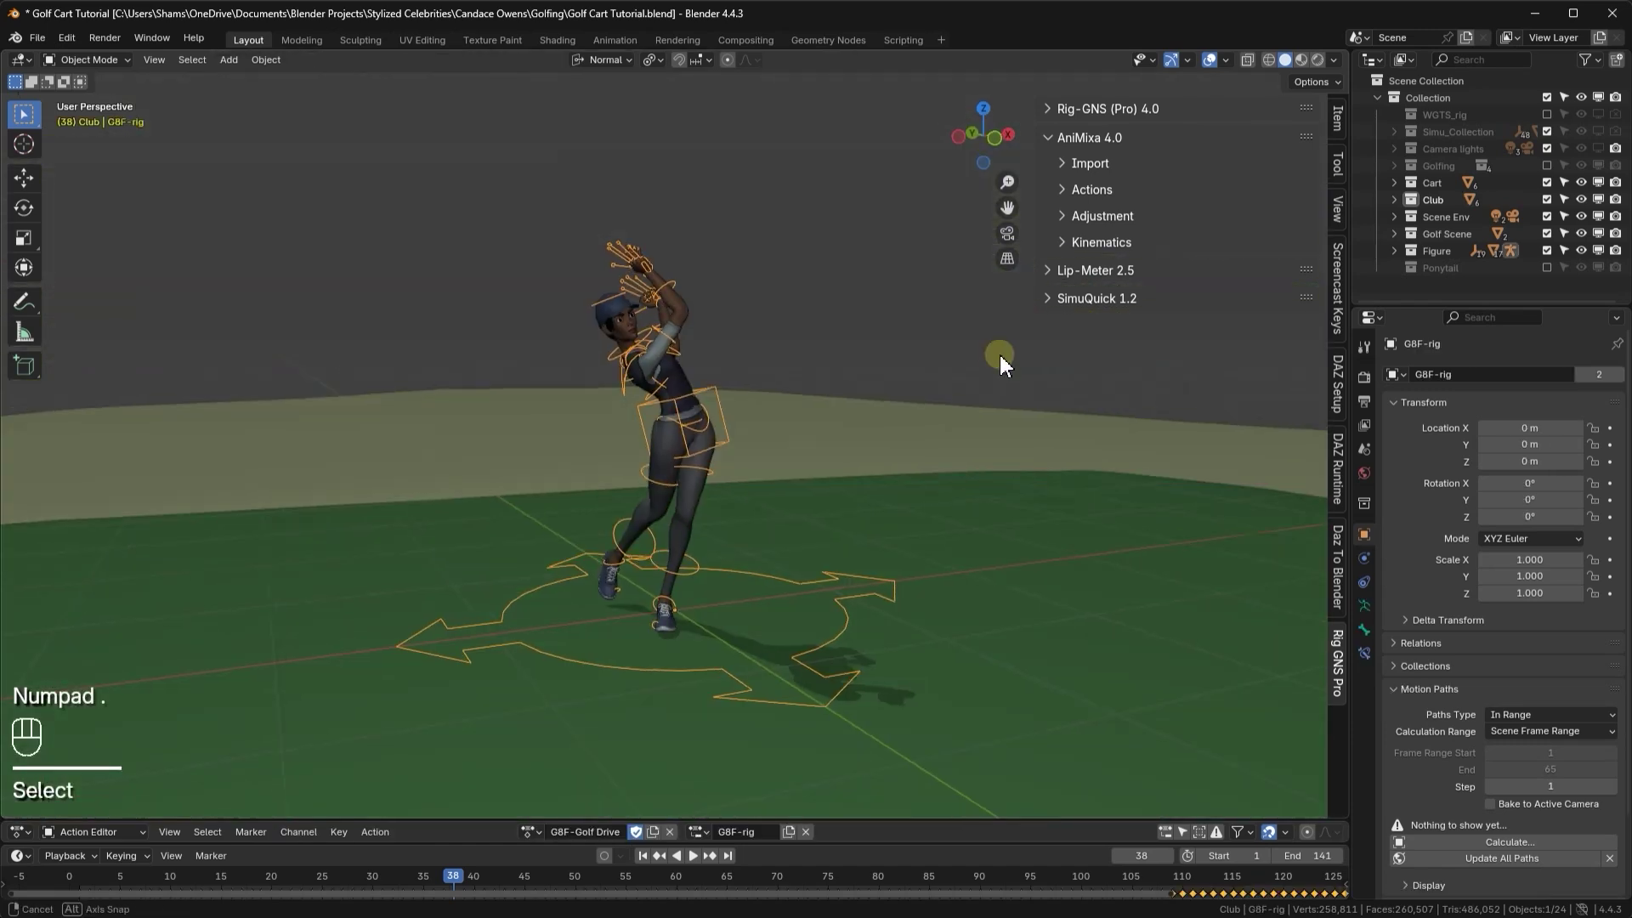
click(643, 856)
middle_drag(532, 446, 677, 462)
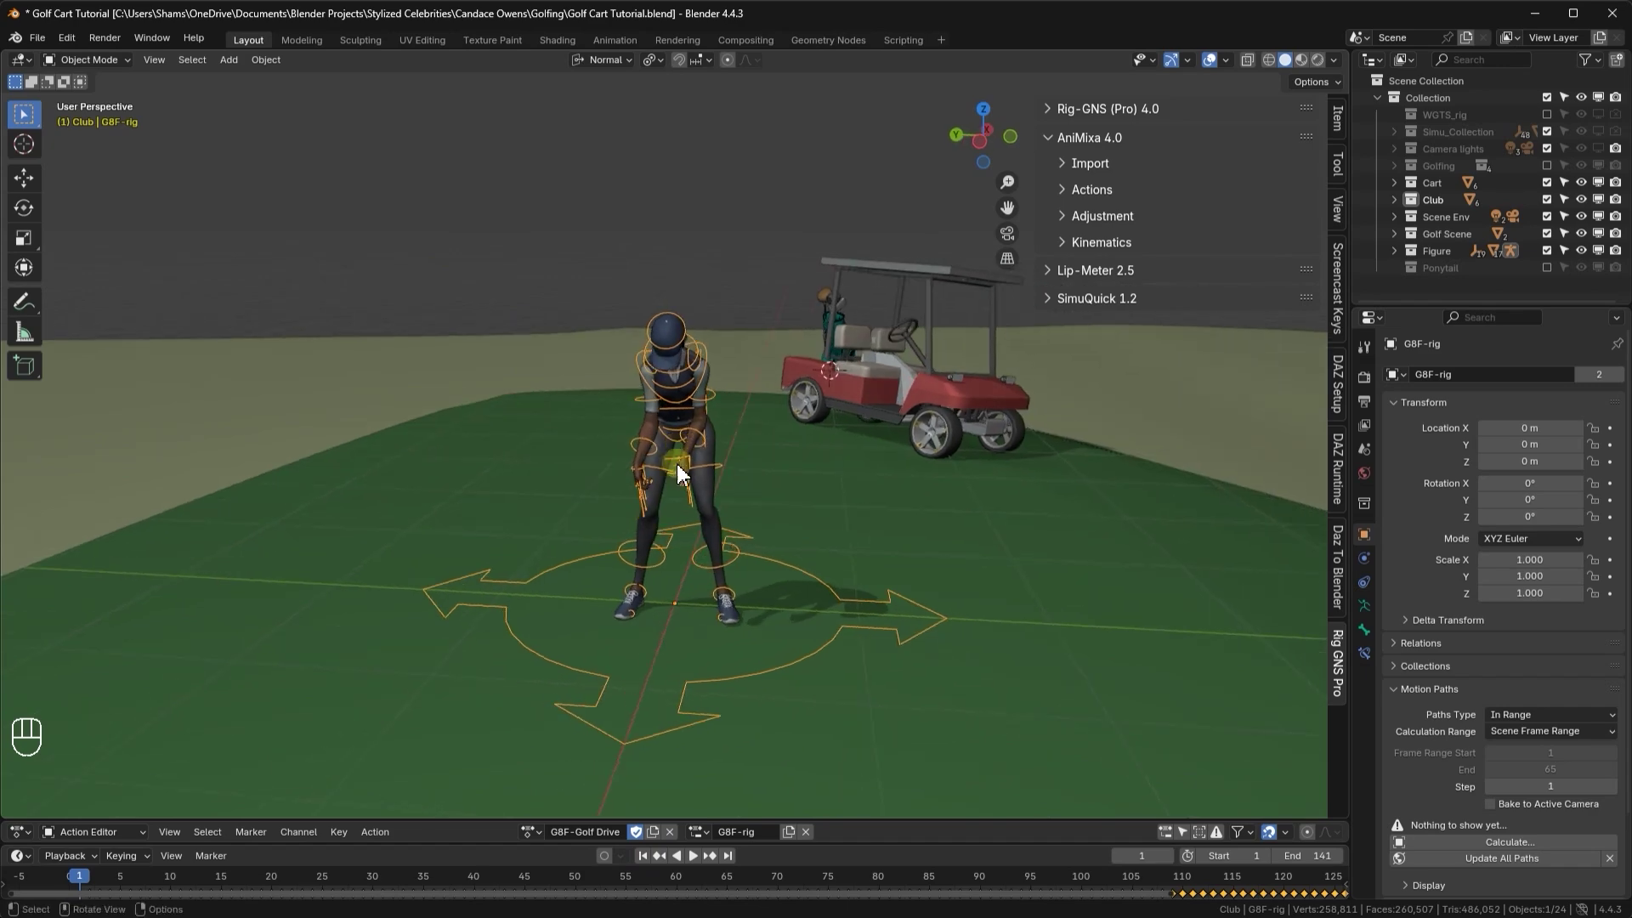
scroll(676, 462, up, 10)
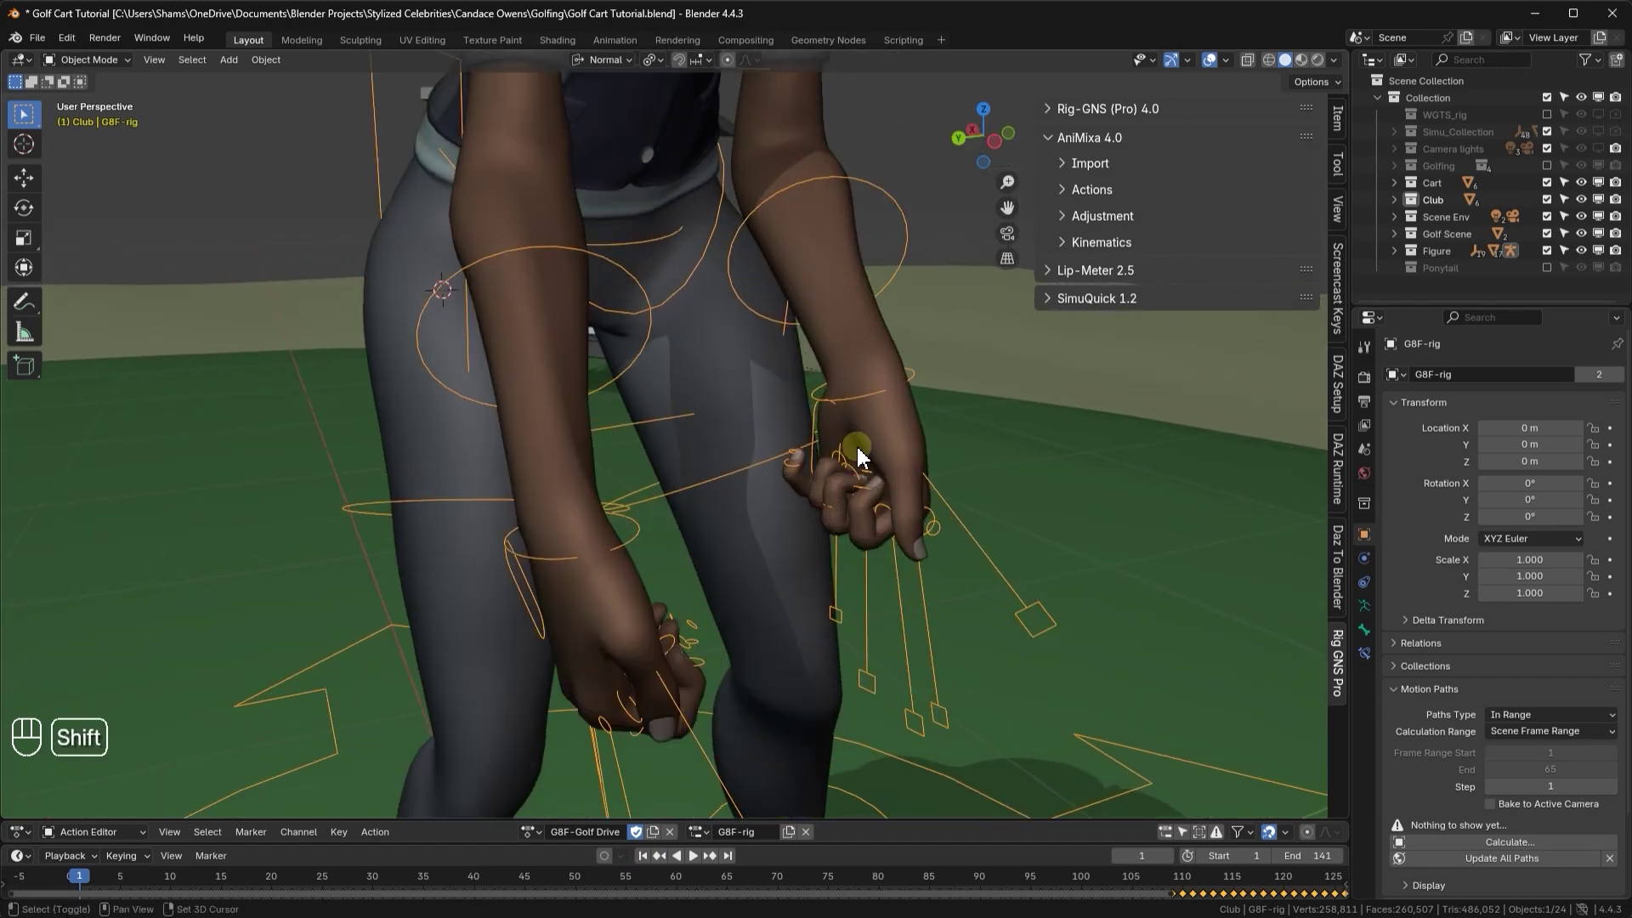
middle_drag(833, 445, 861, 438)
- Snap the large-headed golf club from the cart's bag to the 3D cursor at the left hand
click(267, 181)
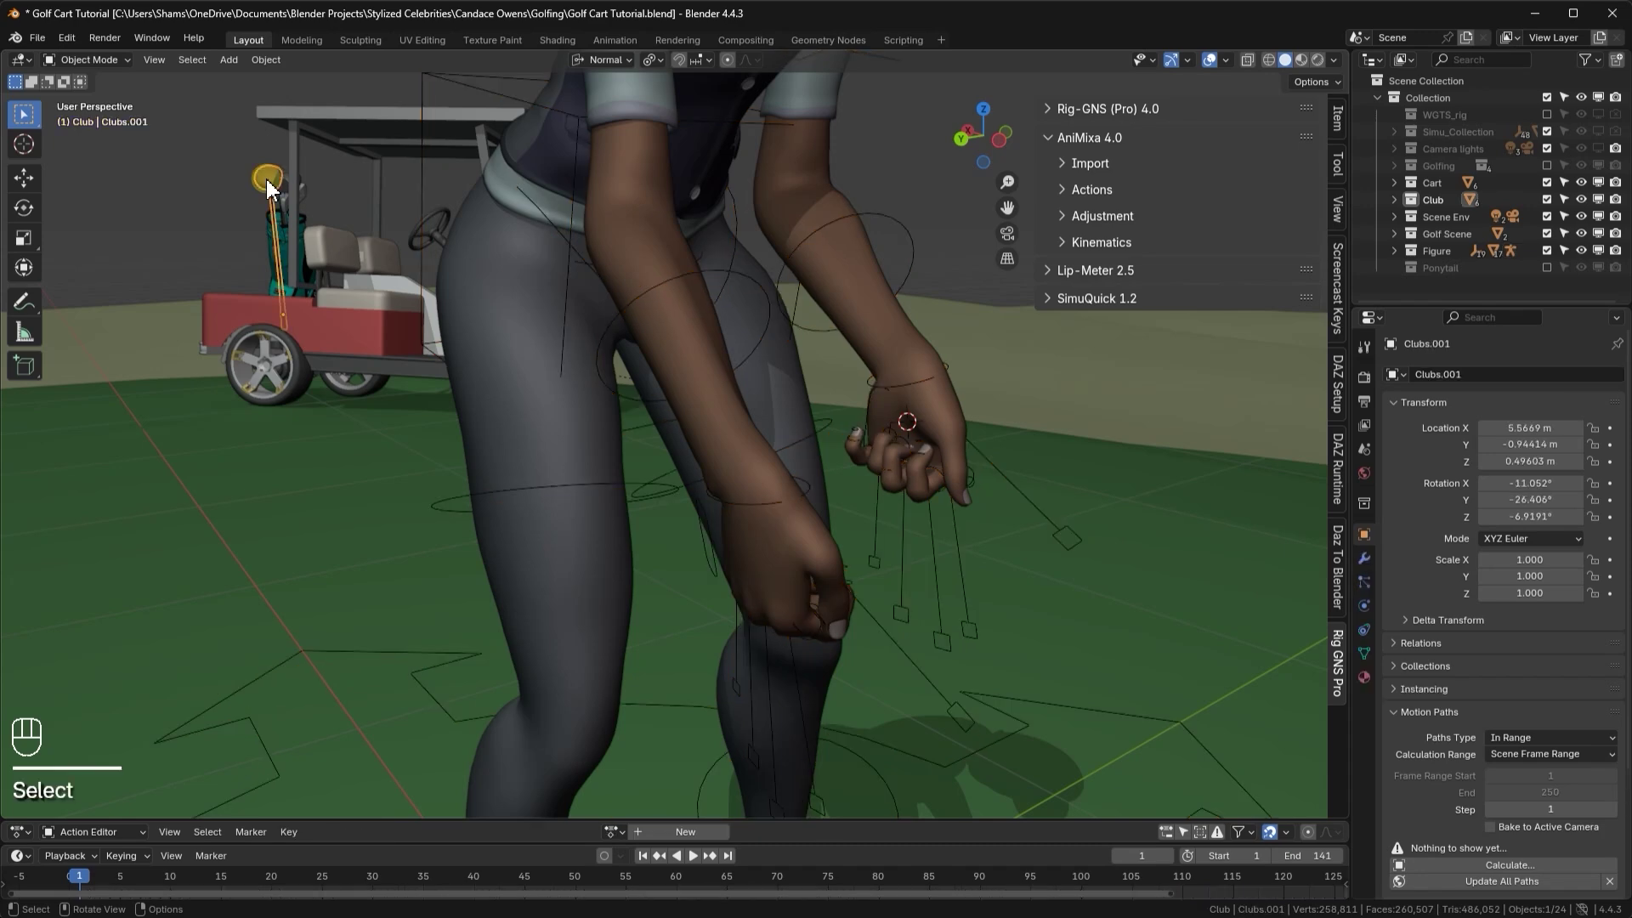
key(shift+s)
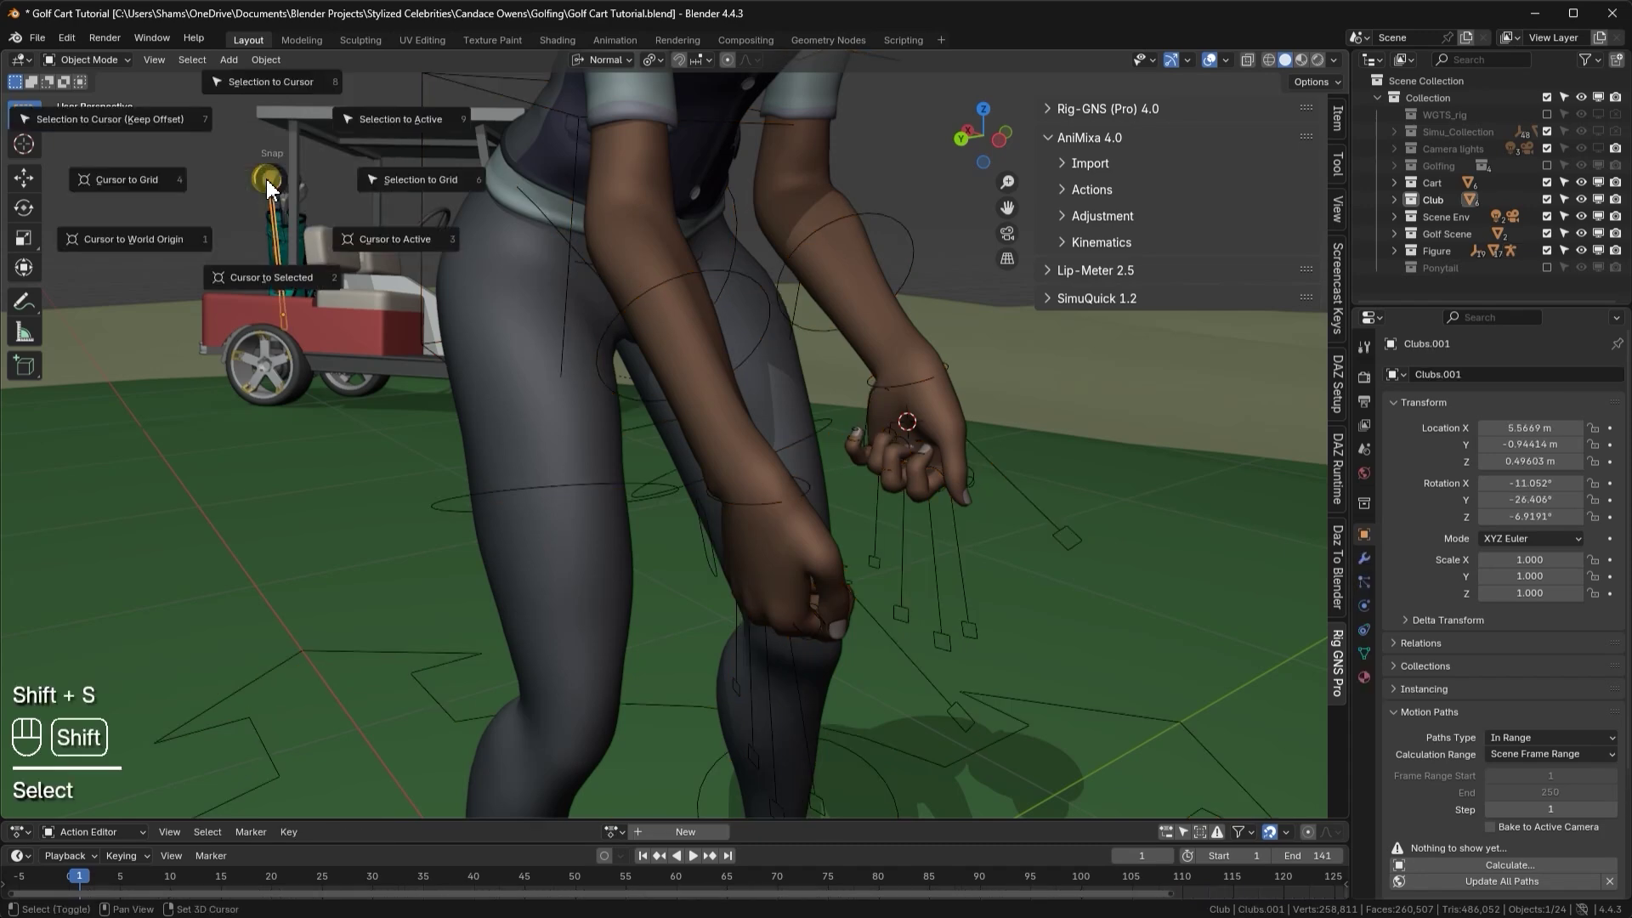
click(270, 85)
scroll(397, 293, down, 10)
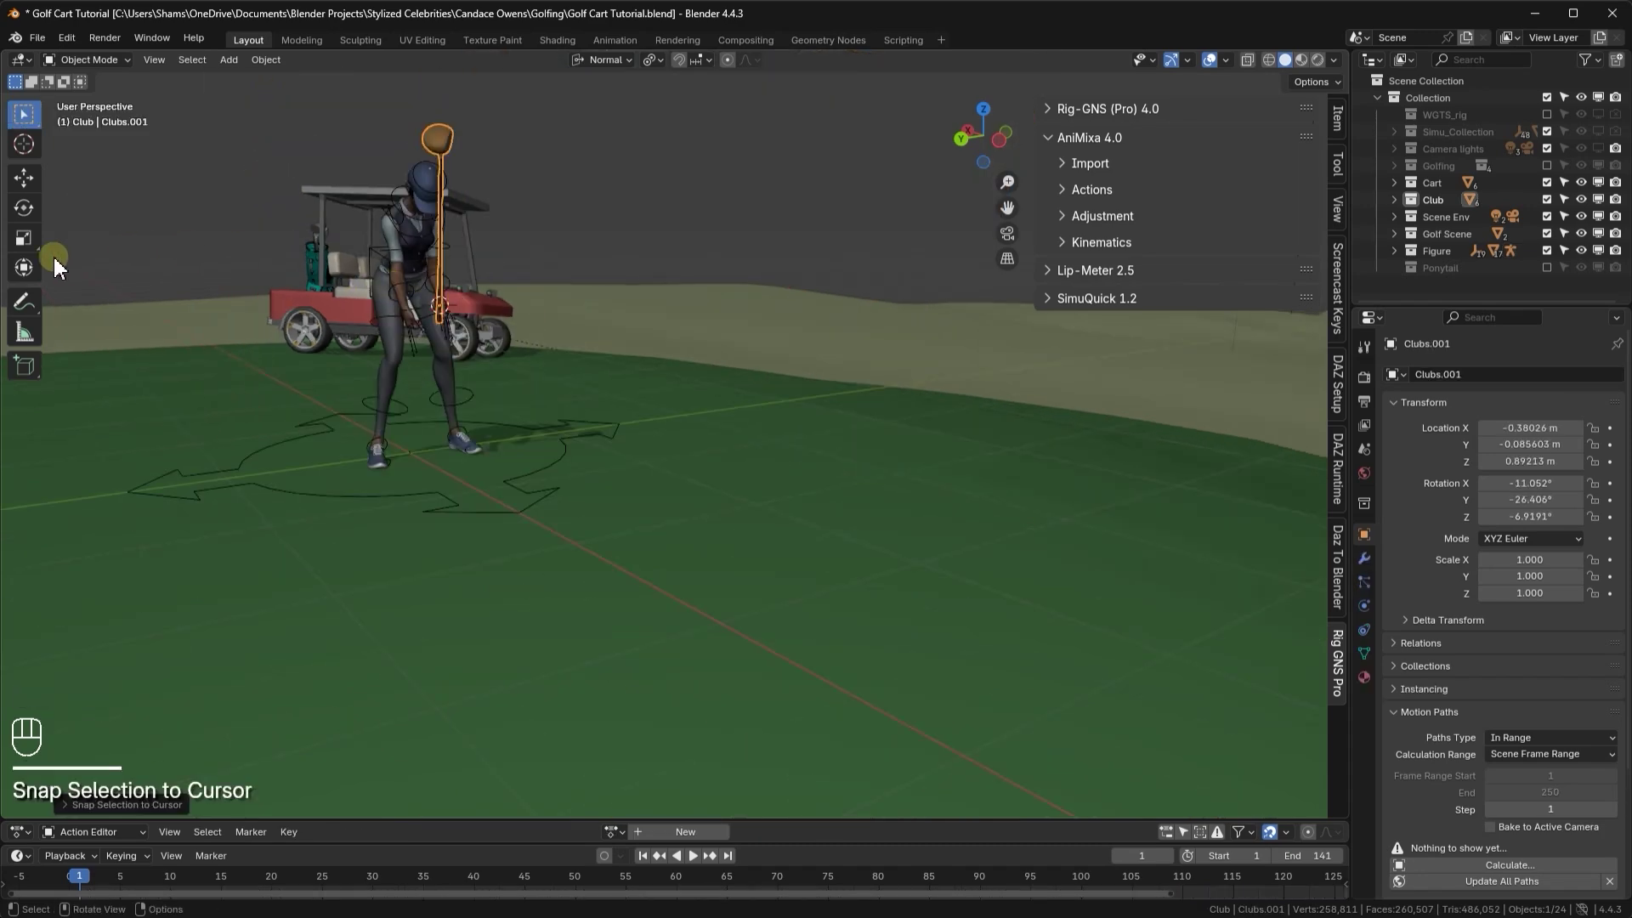
- Rotate and reposition the club with the Transform tool so its grip sits in the left hand and its head points to the ground
click(25, 269)
scroll(505, 349, up, 6)
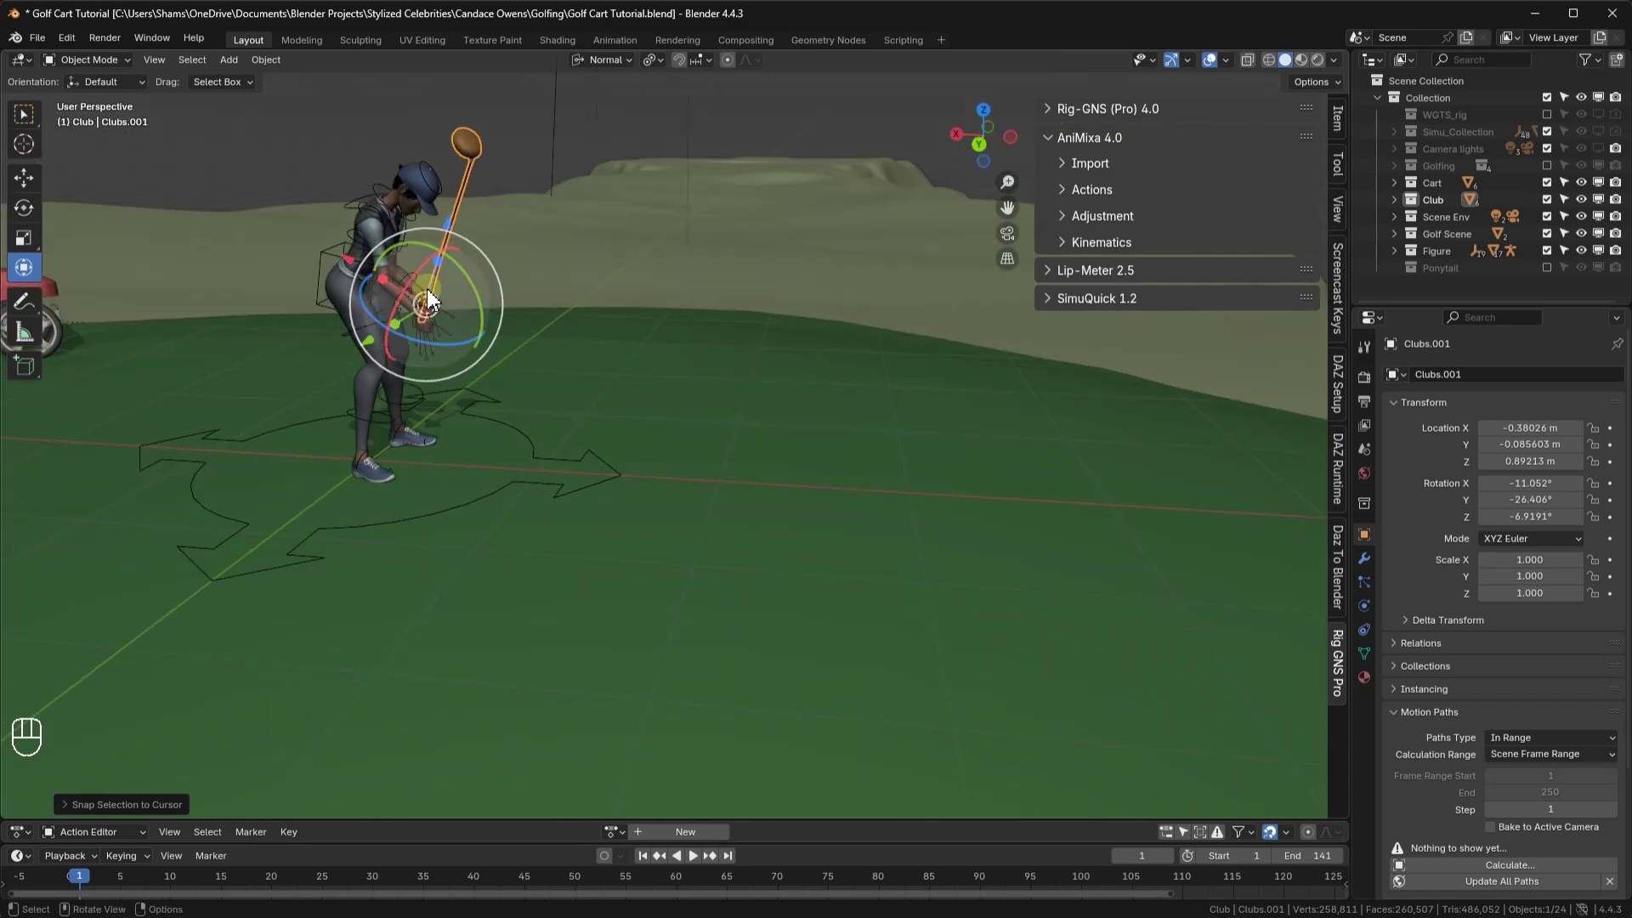
drag(740, 213, 892, 293)
middle_drag(892, 293, 536, 284)
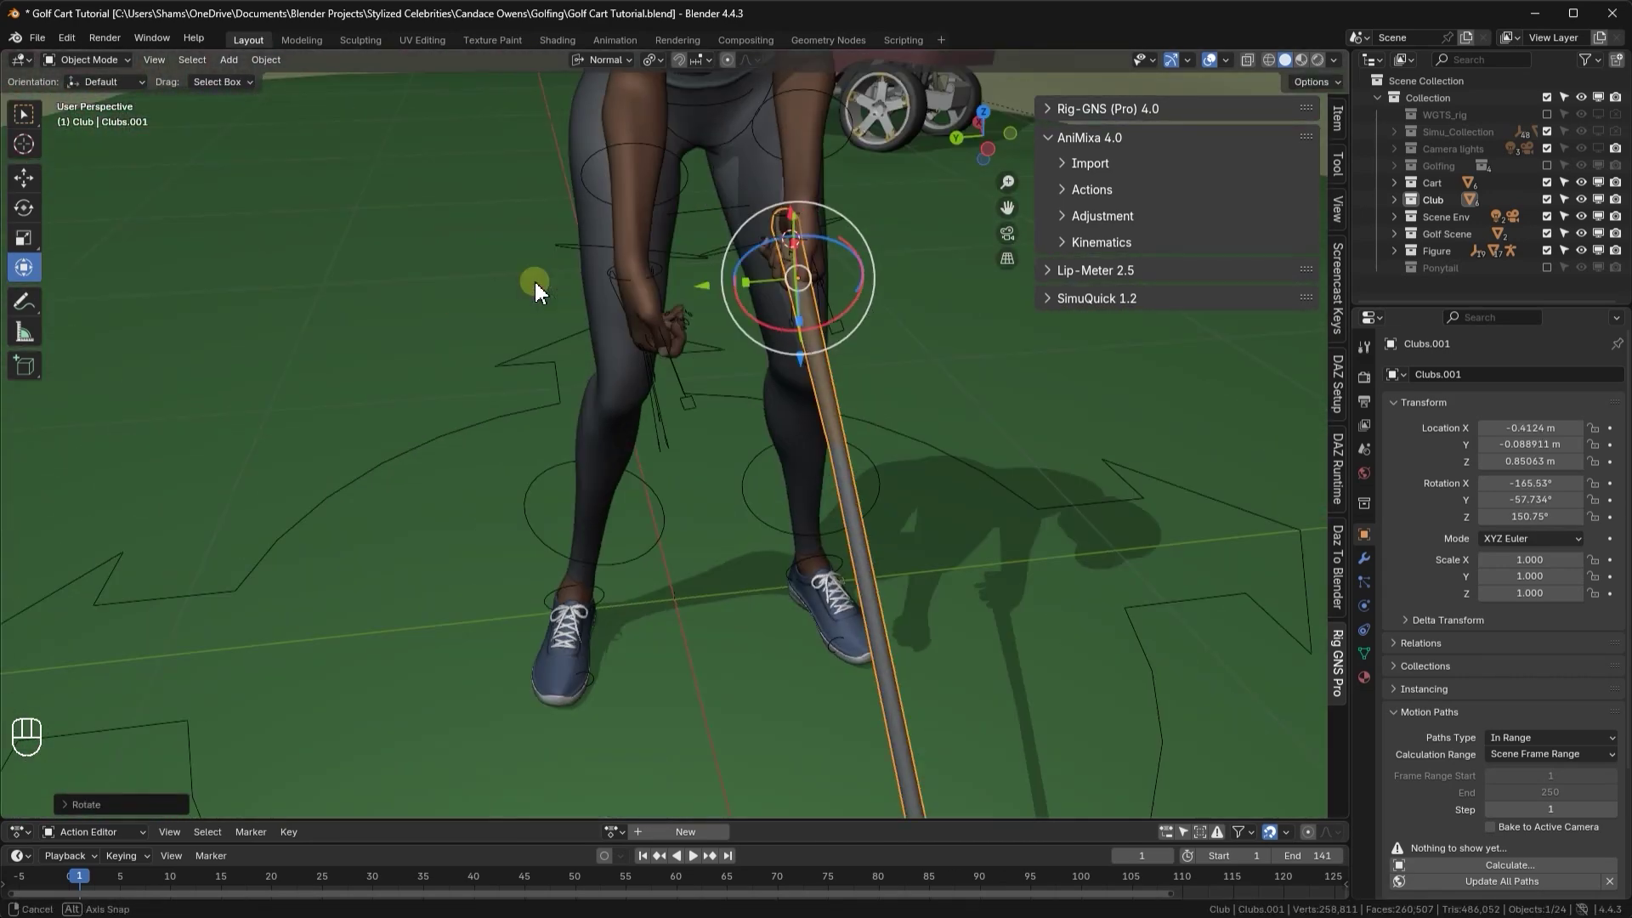
- Make hand_fk.L the rig's active bone in Pose Mode, and return to Object Mode
click(719, 249)
key(Tab)
click(710, 425)
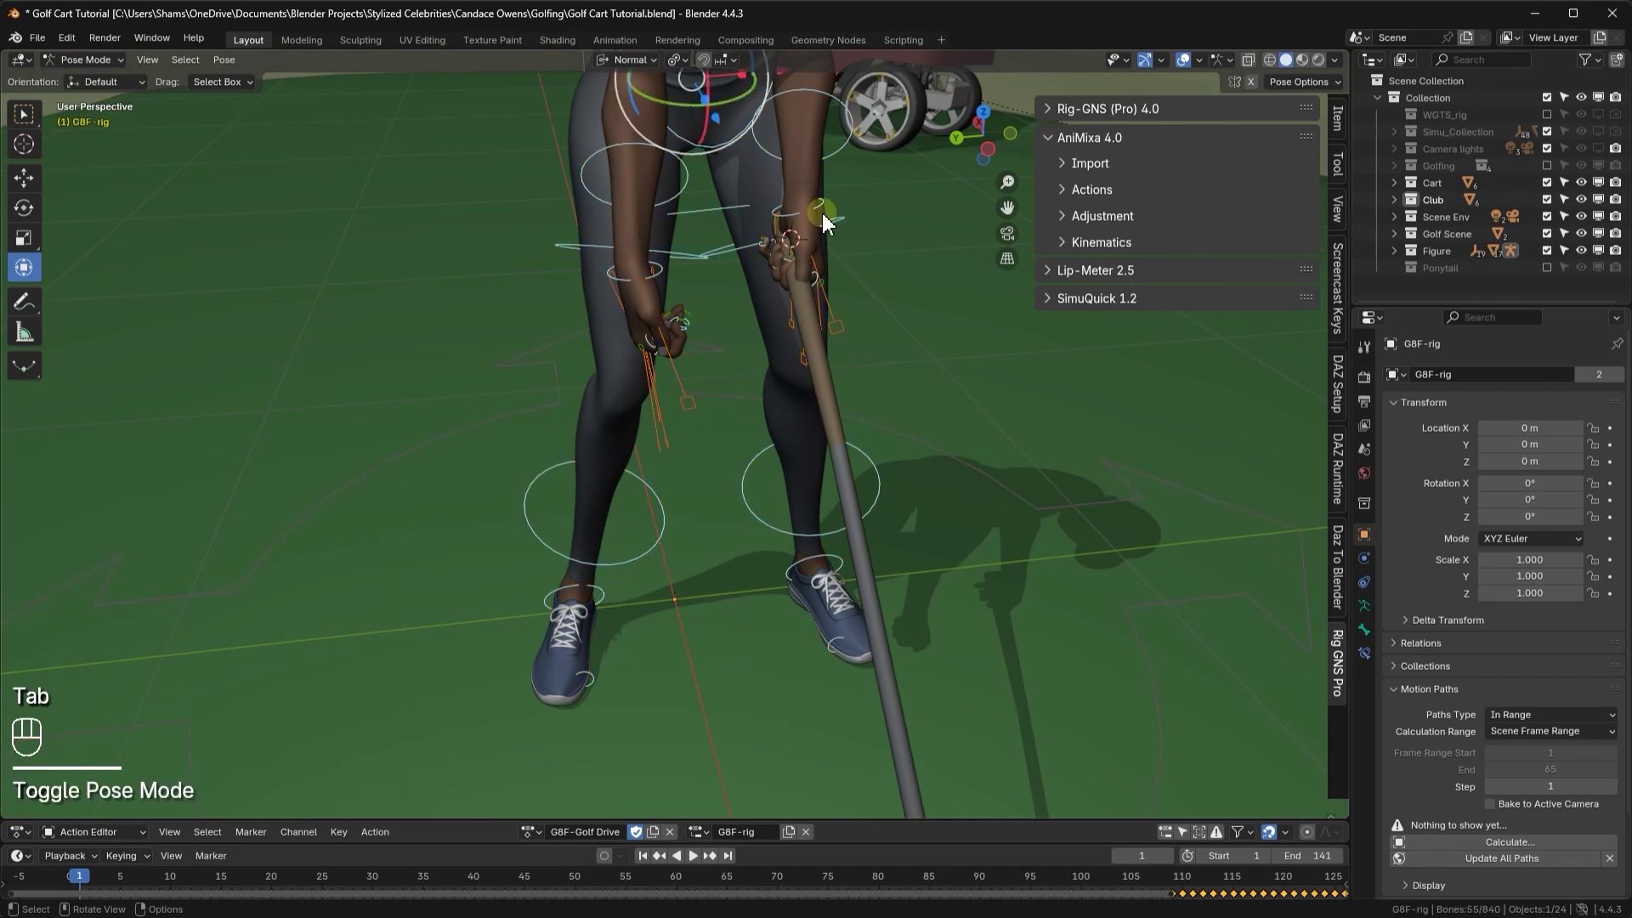
scroll(785, 219, up, 3)
click(764, 226)
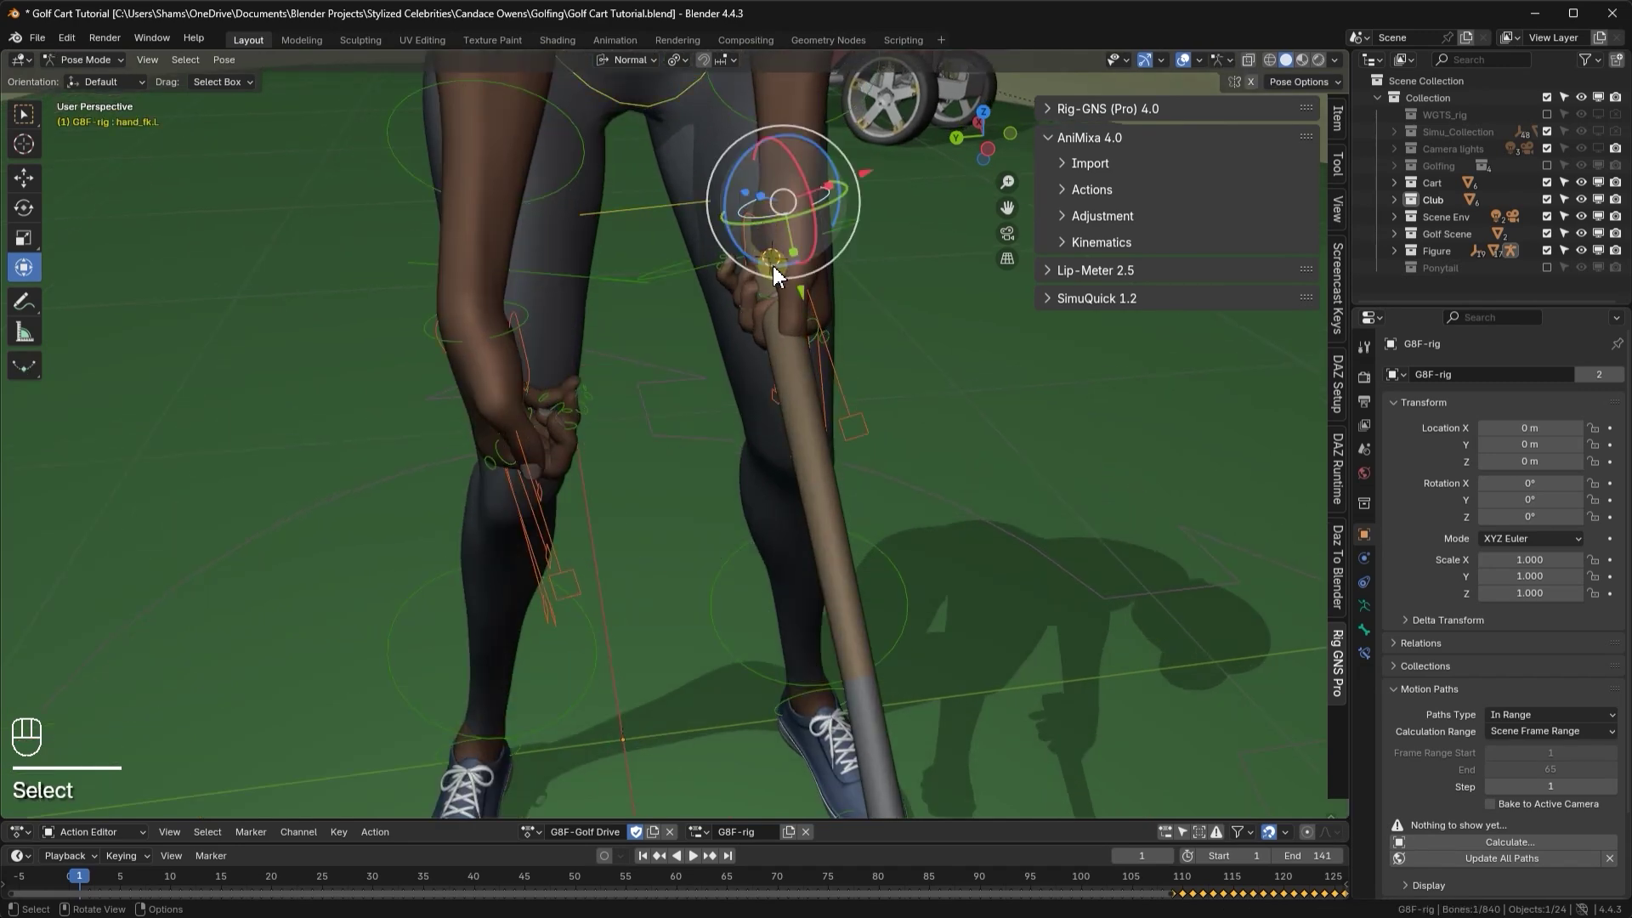
key(Tab)
- Parent the golf club to the rig's active left-hand bone
click(626, 330)
click(815, 490)
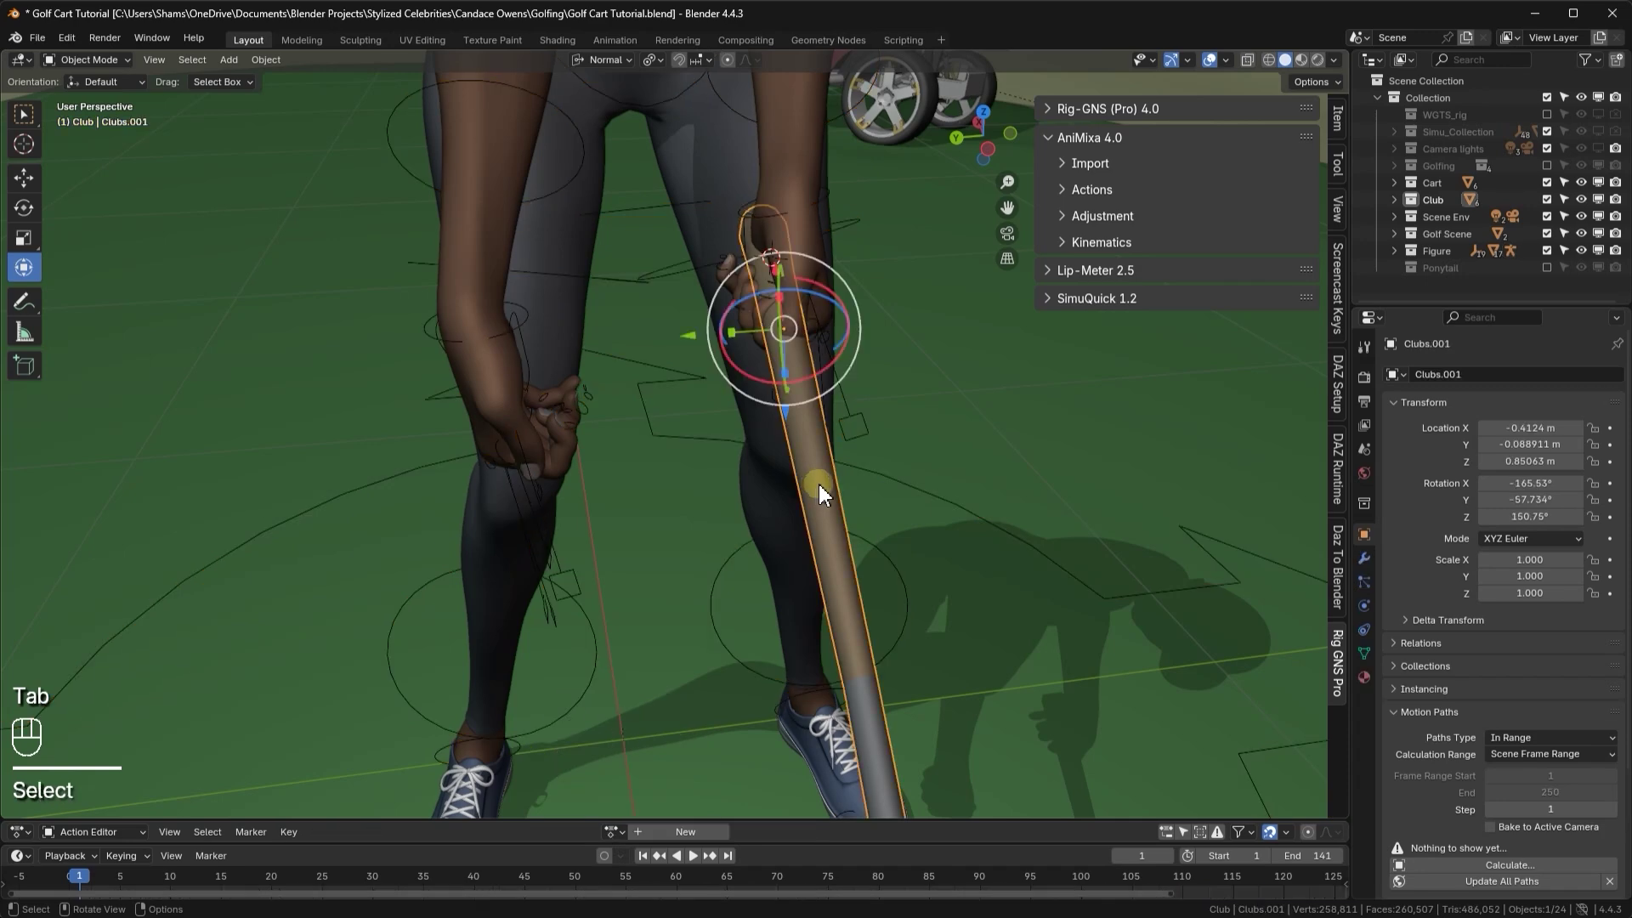
shift+click(670, 277)
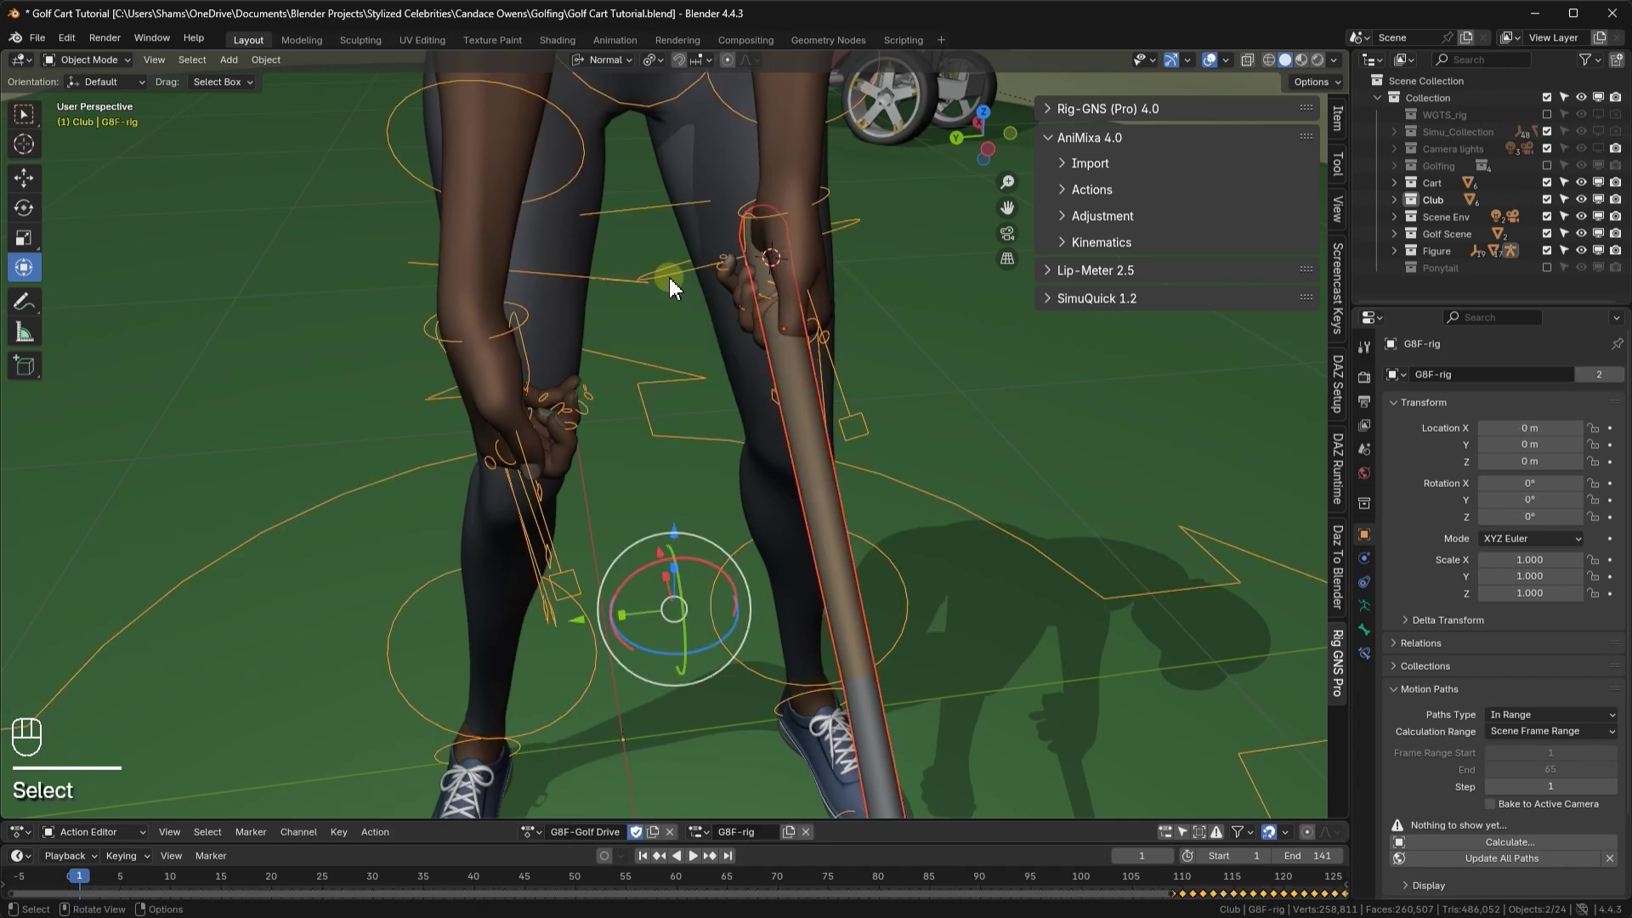
key(ctrl+p)
click(560, 412)
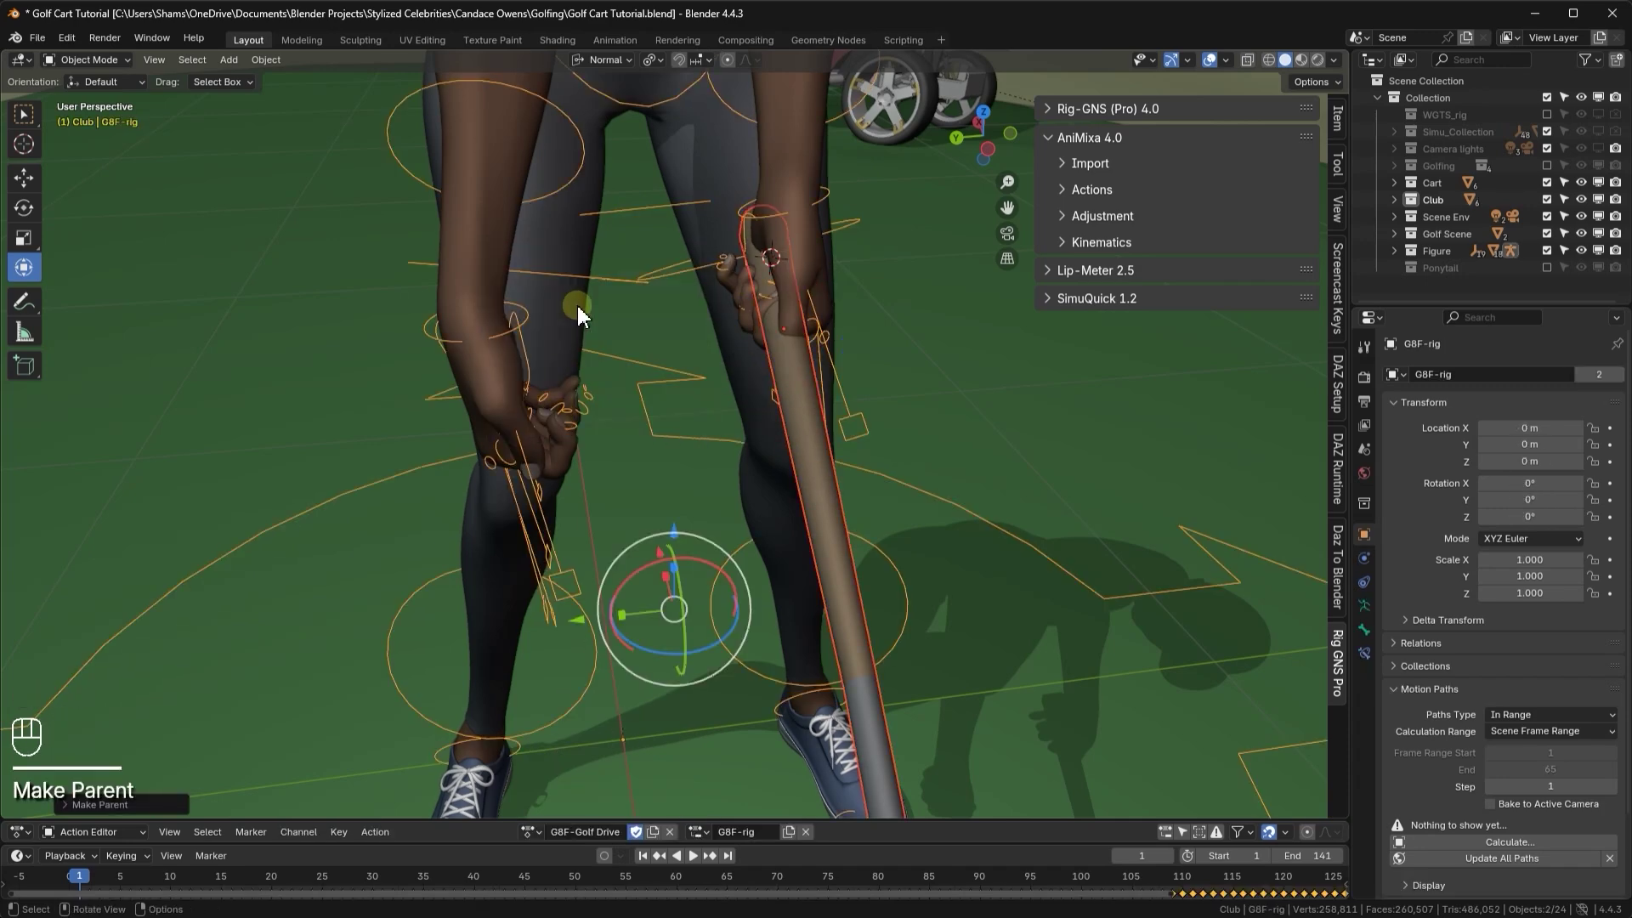
- Play the golf drive animation to check how the club follows the hand, and return to frame 1
scroll(576, 303, down, 6)
middle_drag(654, 283, 508, 262)
key(space)
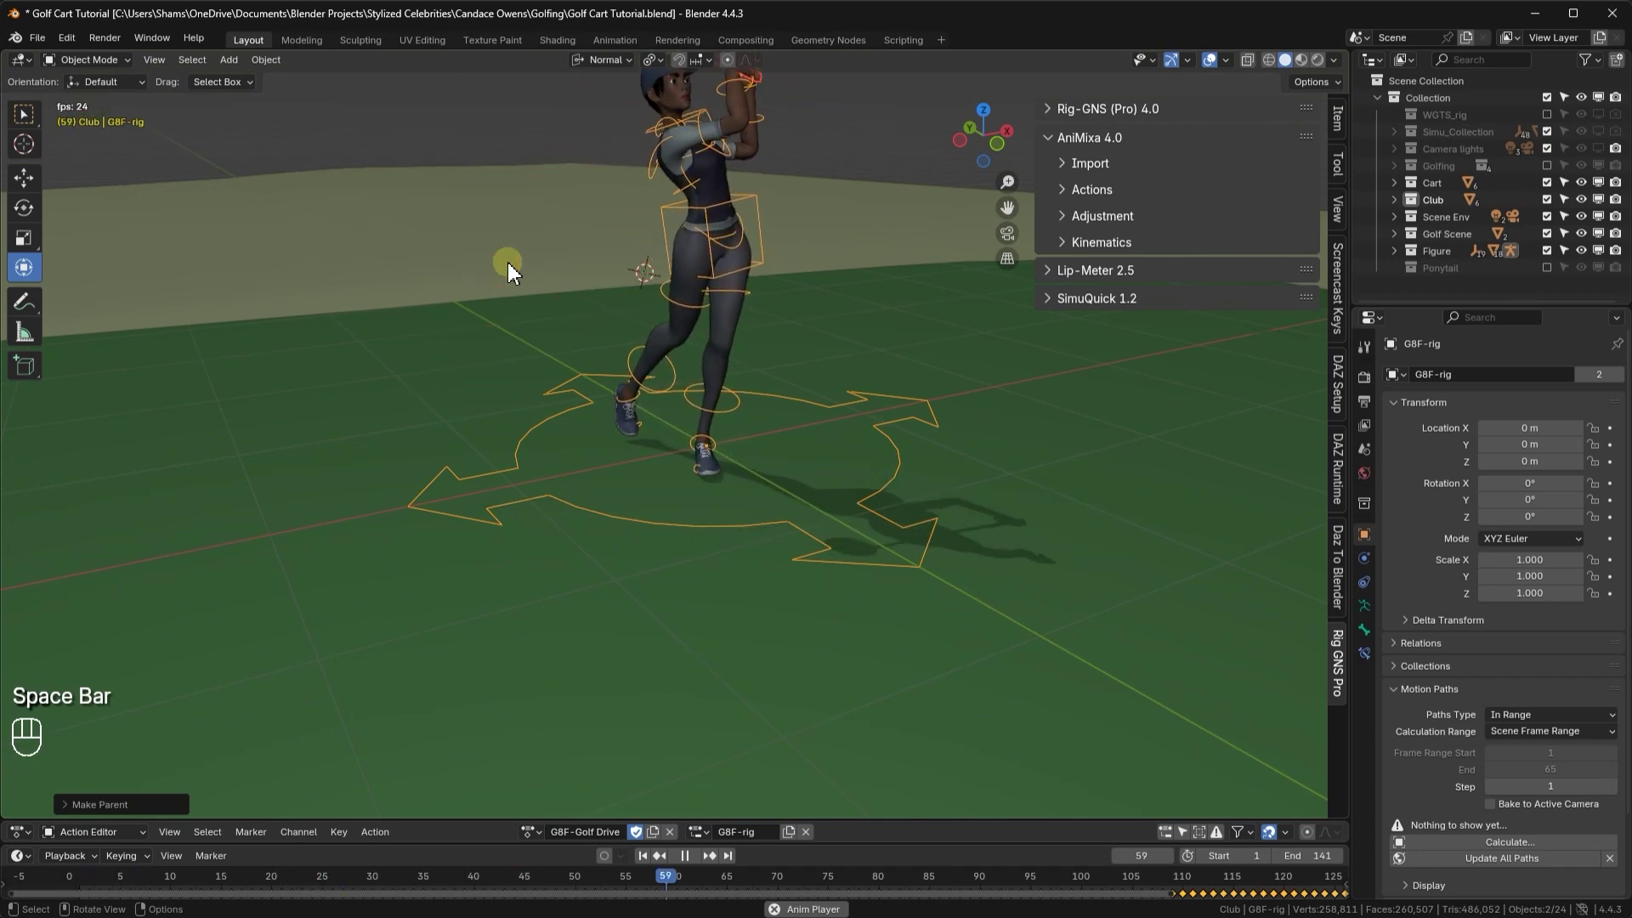
key(space)
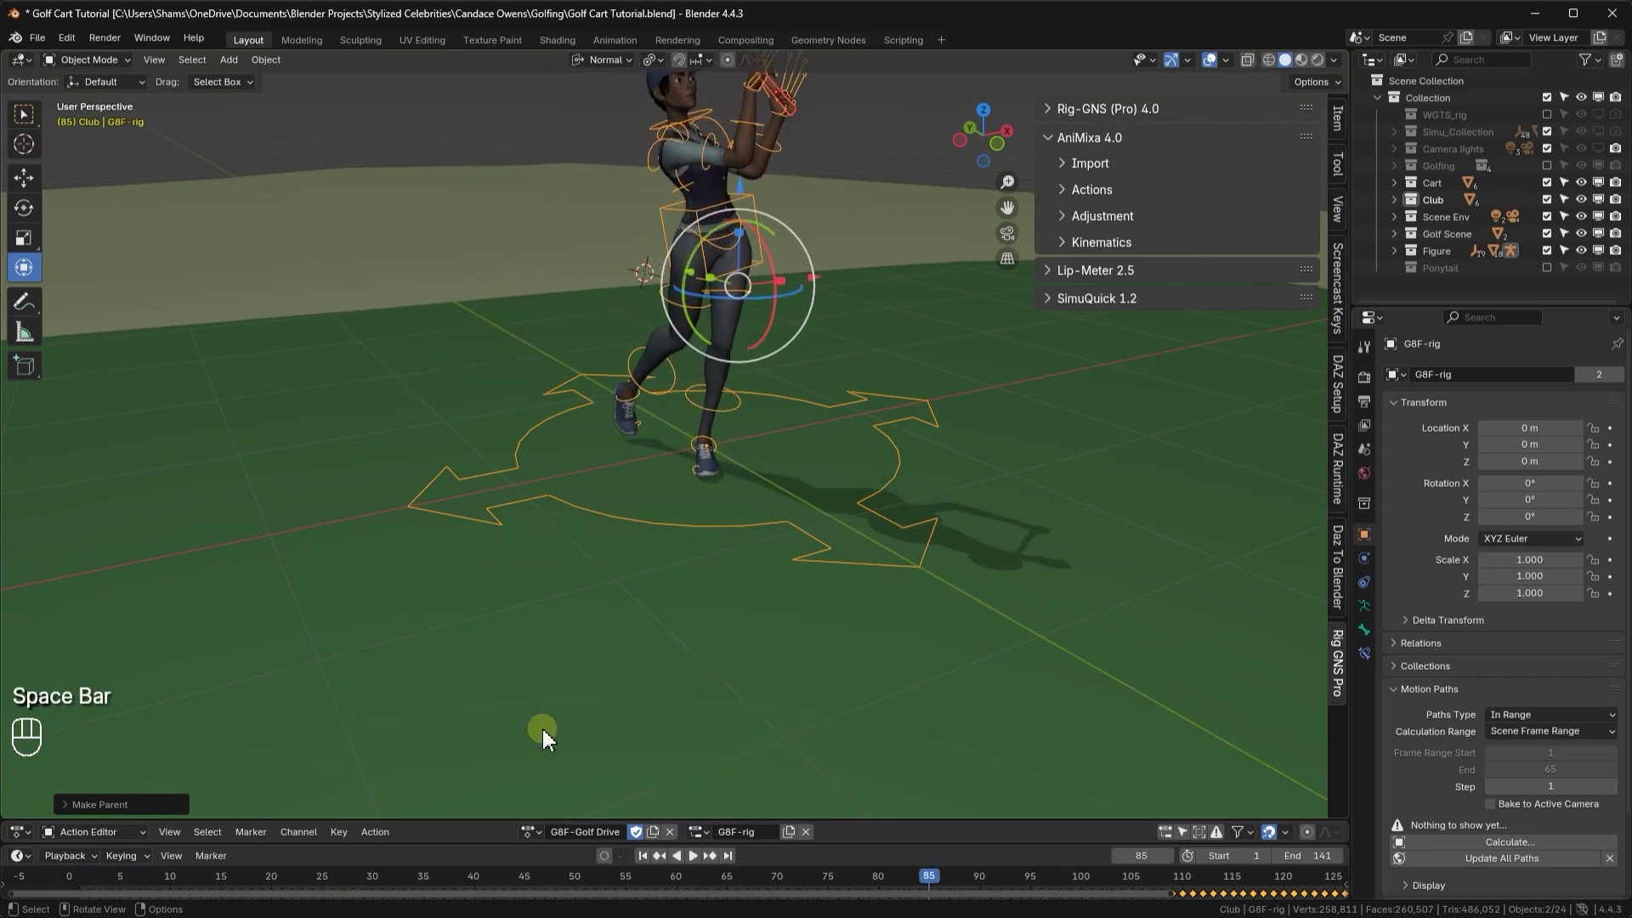
click(642, 854)
- Select the forearm_fk.R bone in Pose Mode and switch the right hand to IK with AniMixa's Kinematics tools
middle_drag(646, 469, 616, 260)
scroll(568, 296, up, 5)
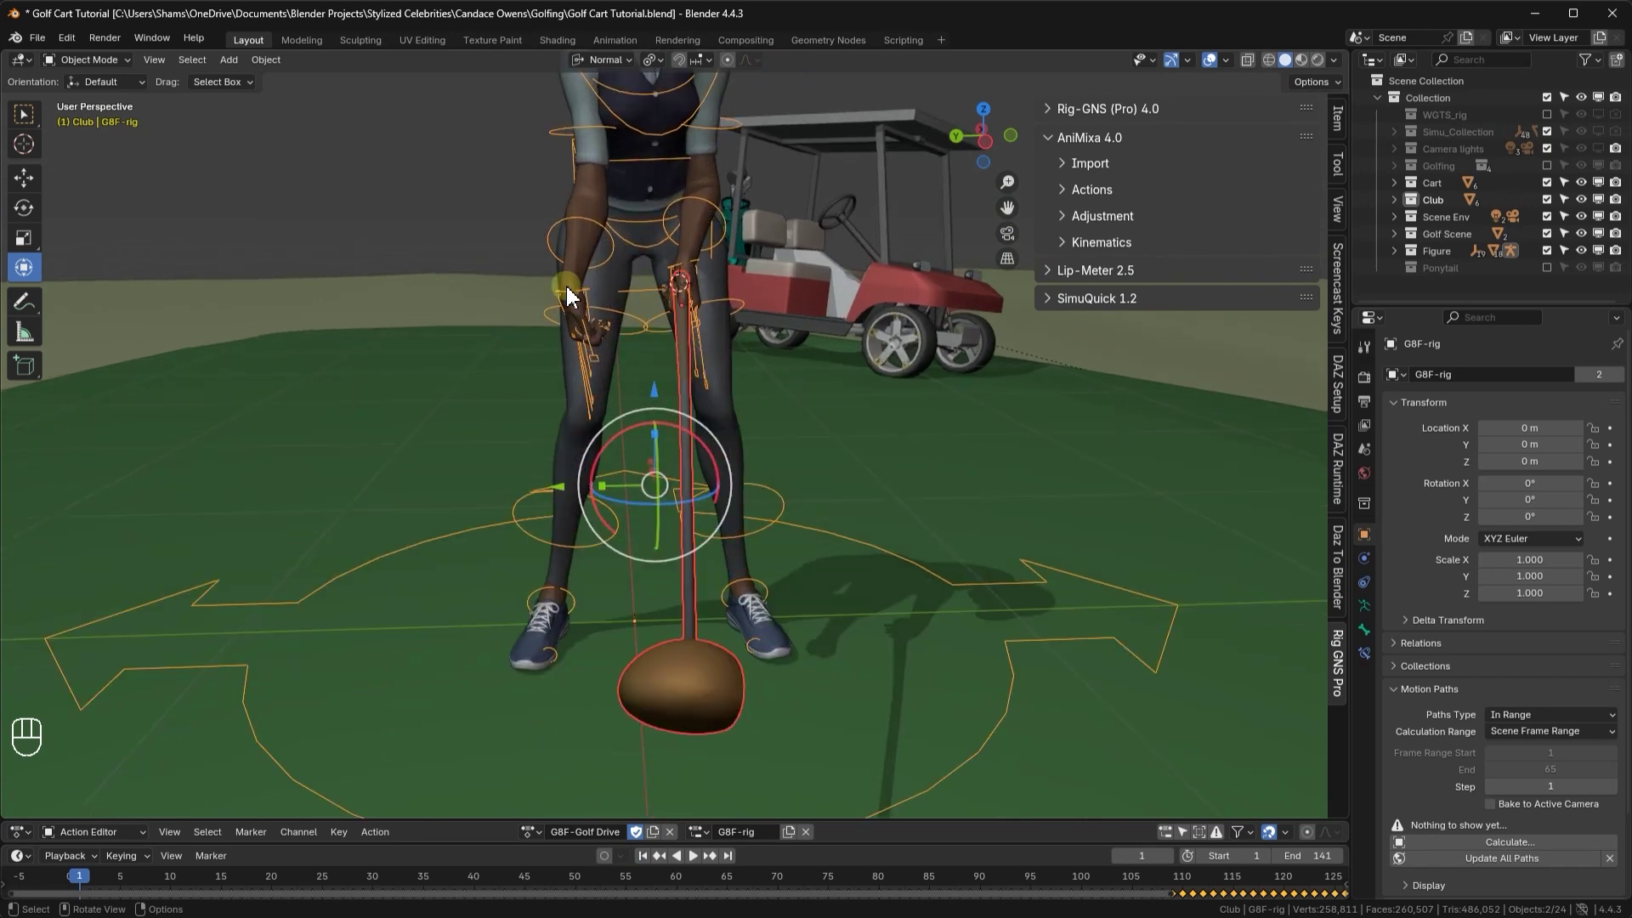
key(Tab)
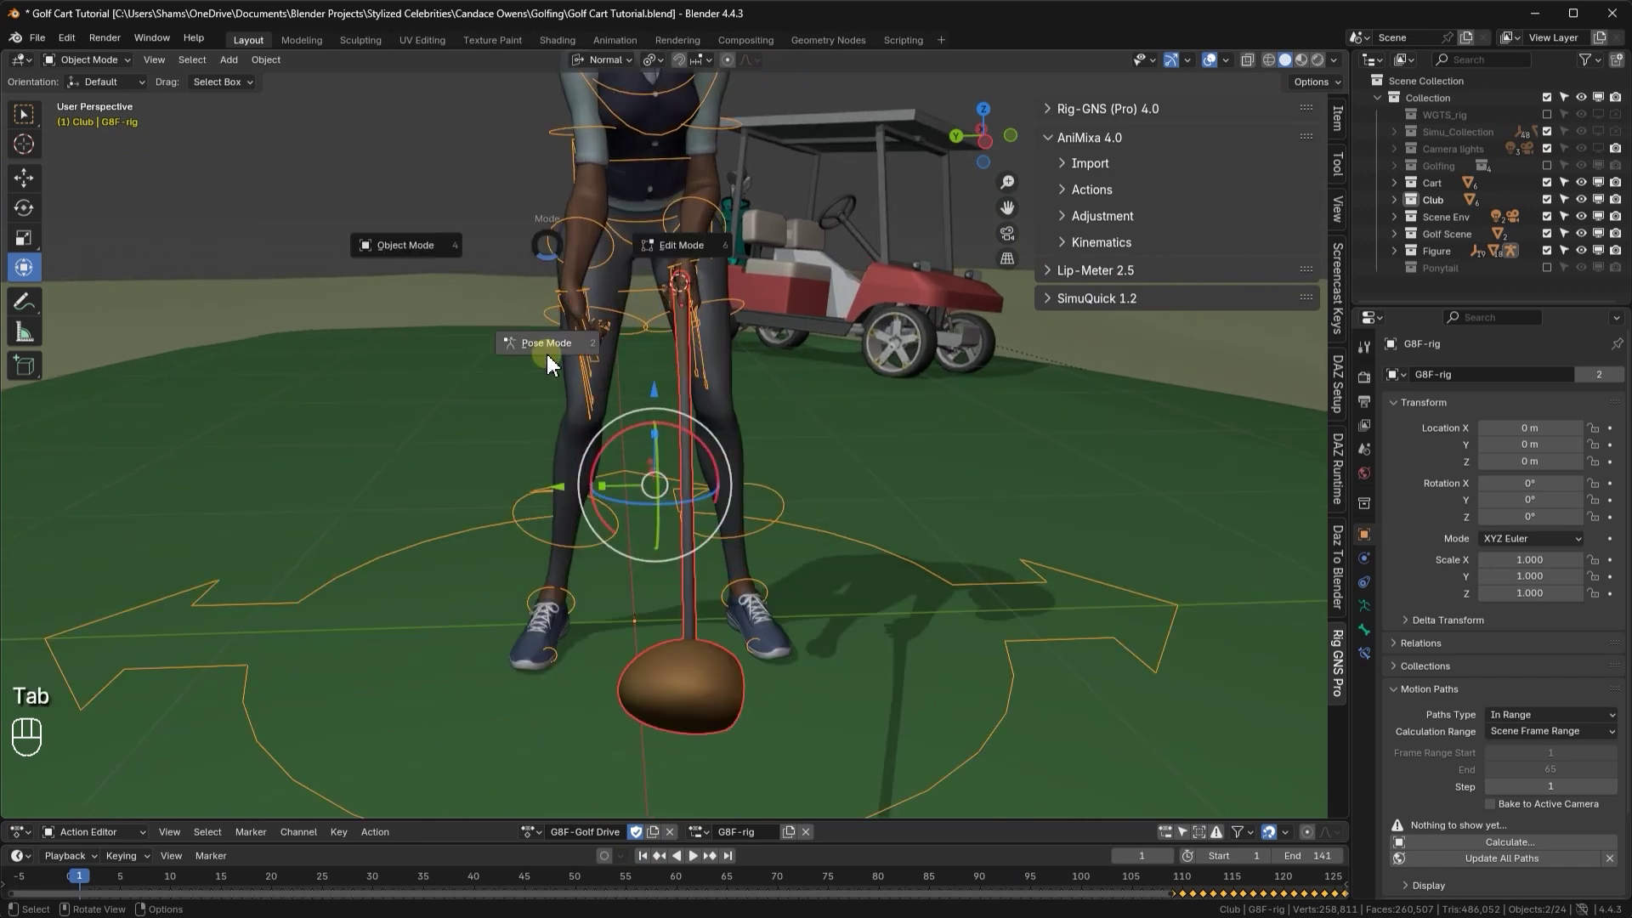
click(553, 242)
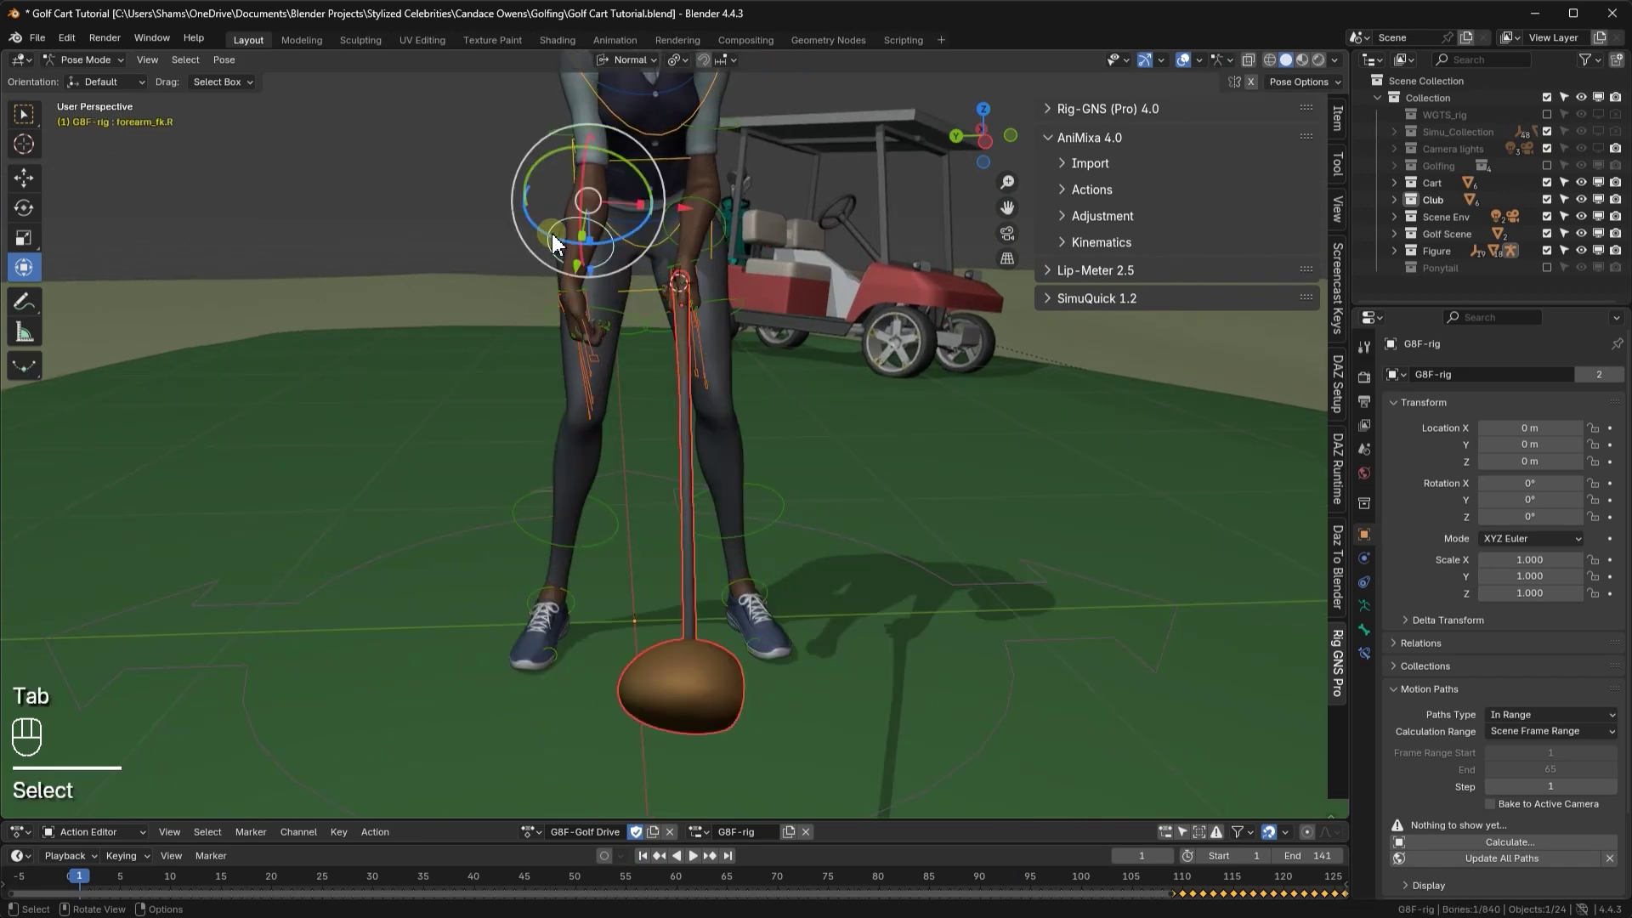
click(1120, 246)
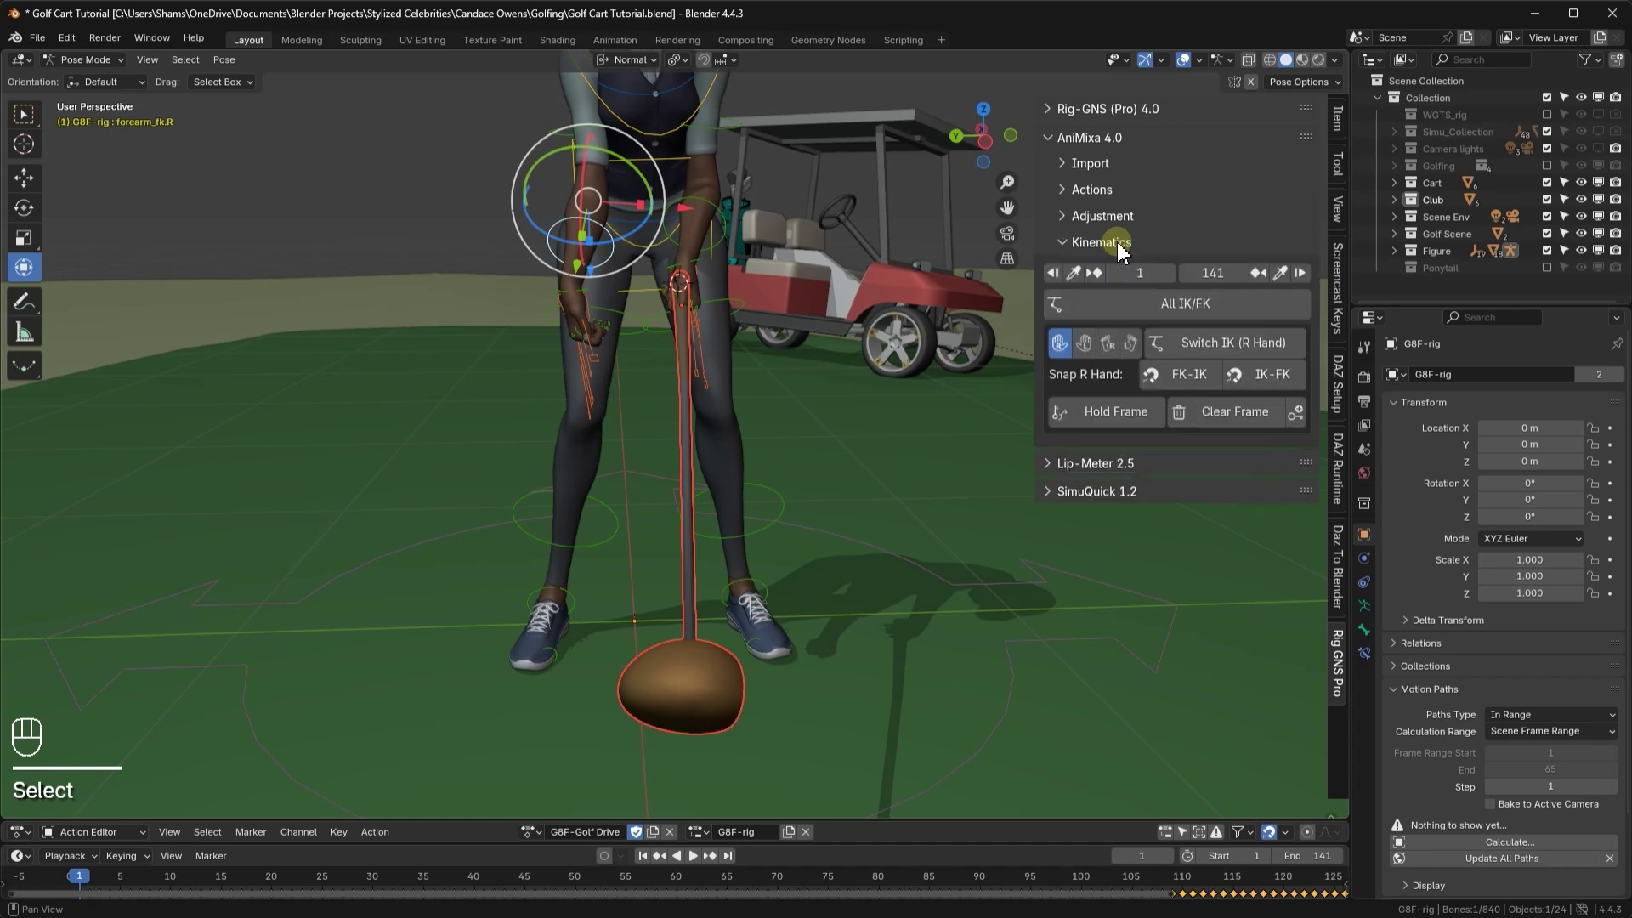
click(1205, 344)
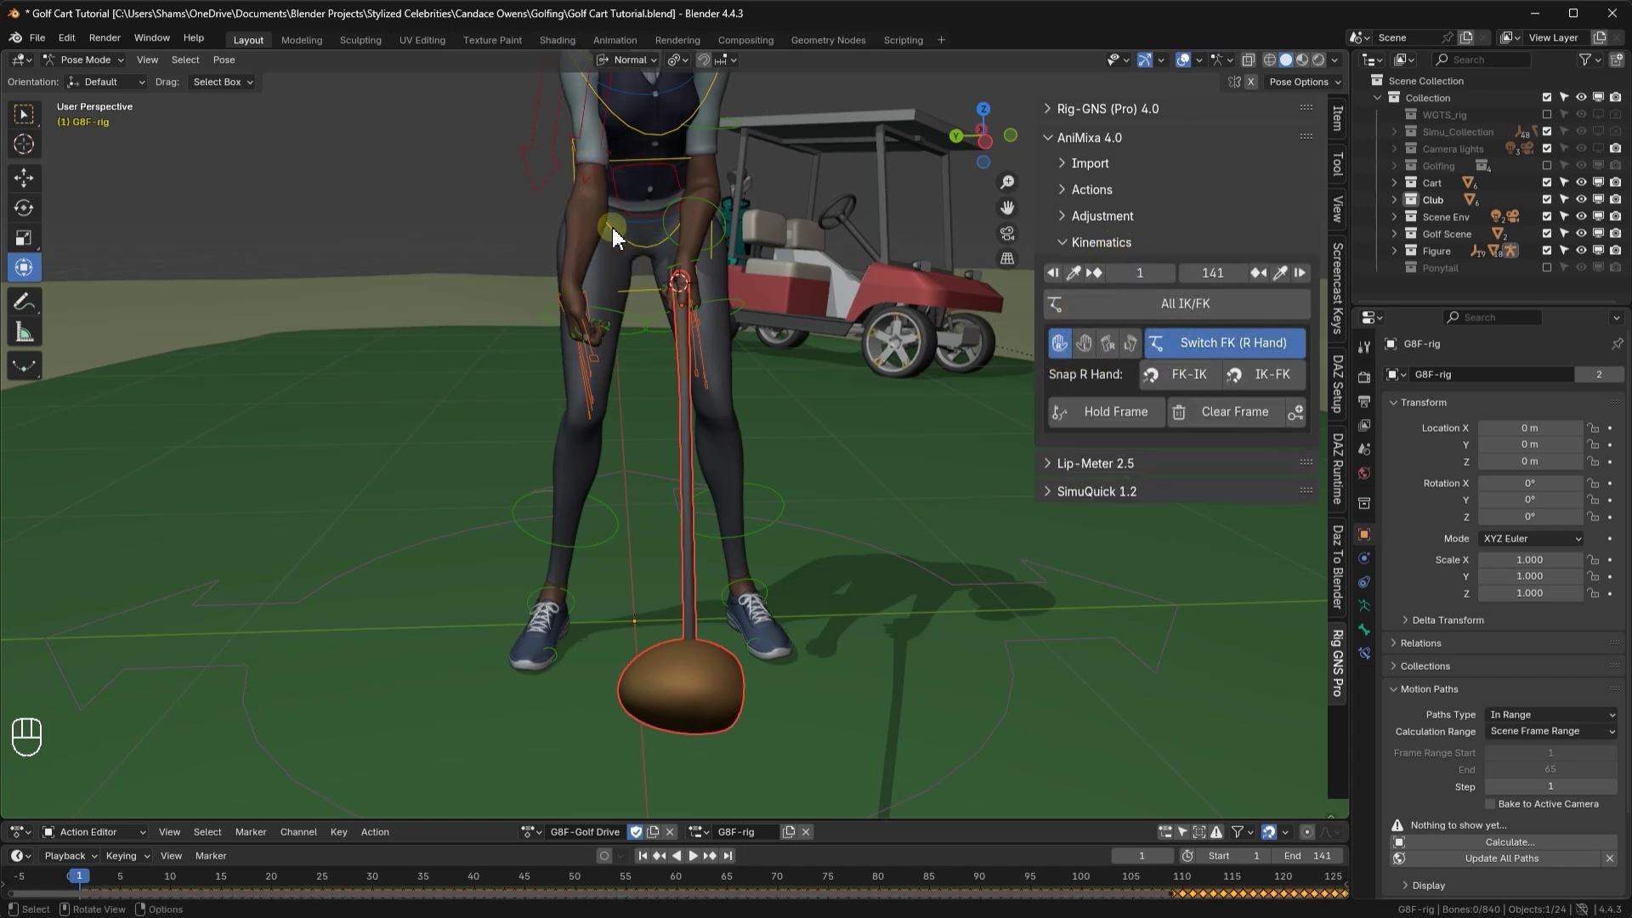
- Try out the right hand's IK control by moving hand_ik.R to the outer side of the right hip
click(632, 208)
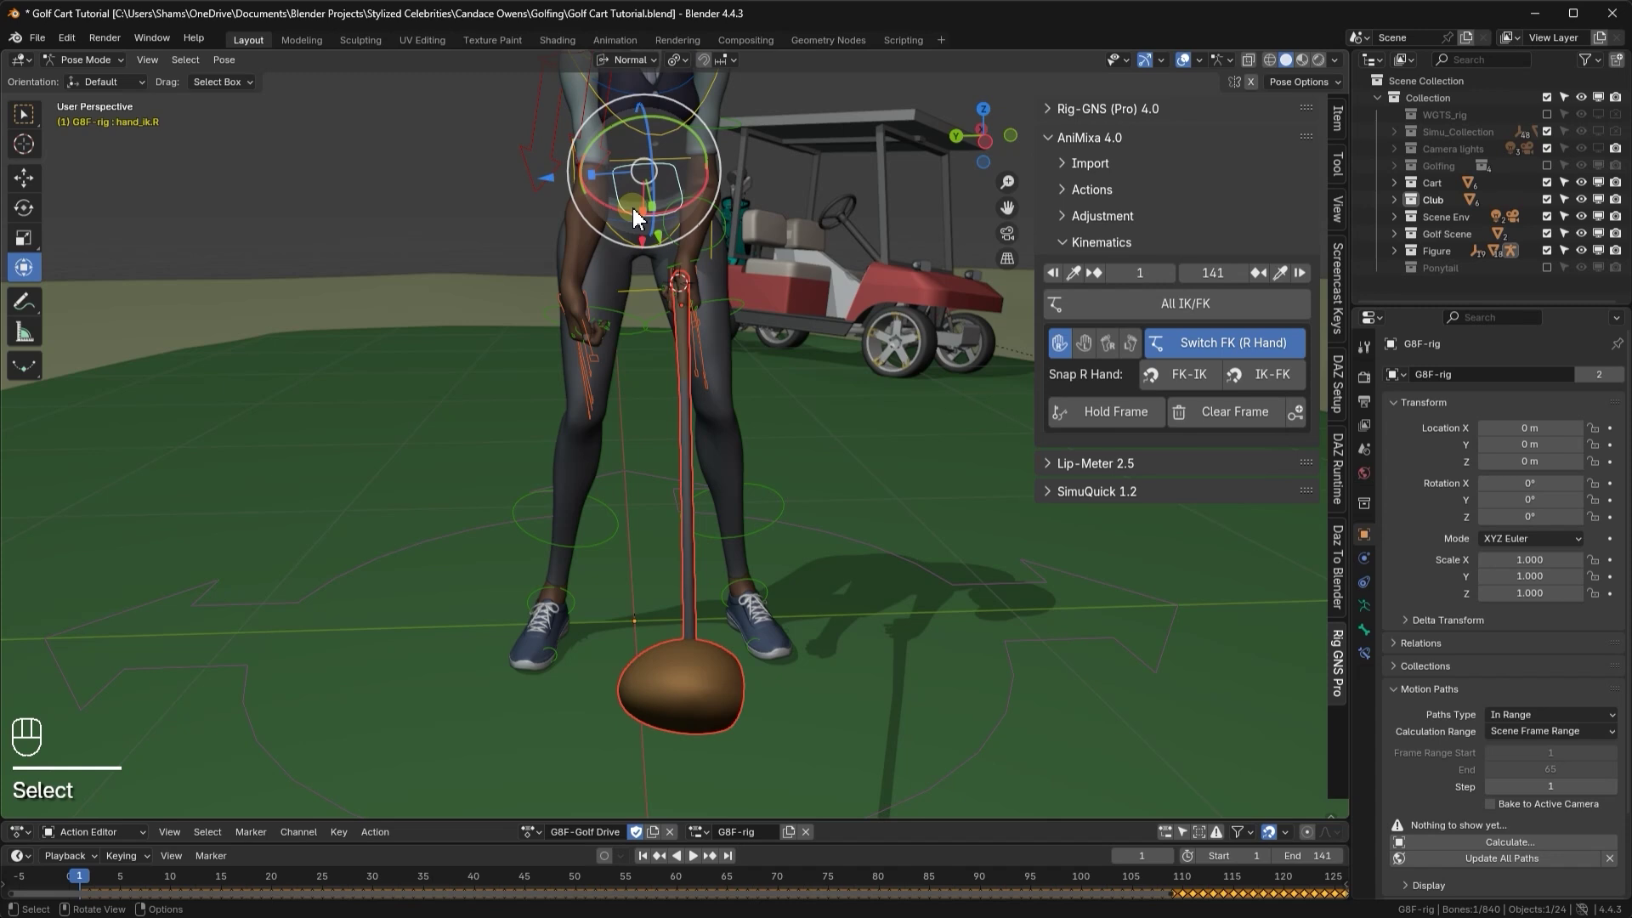
key(g)
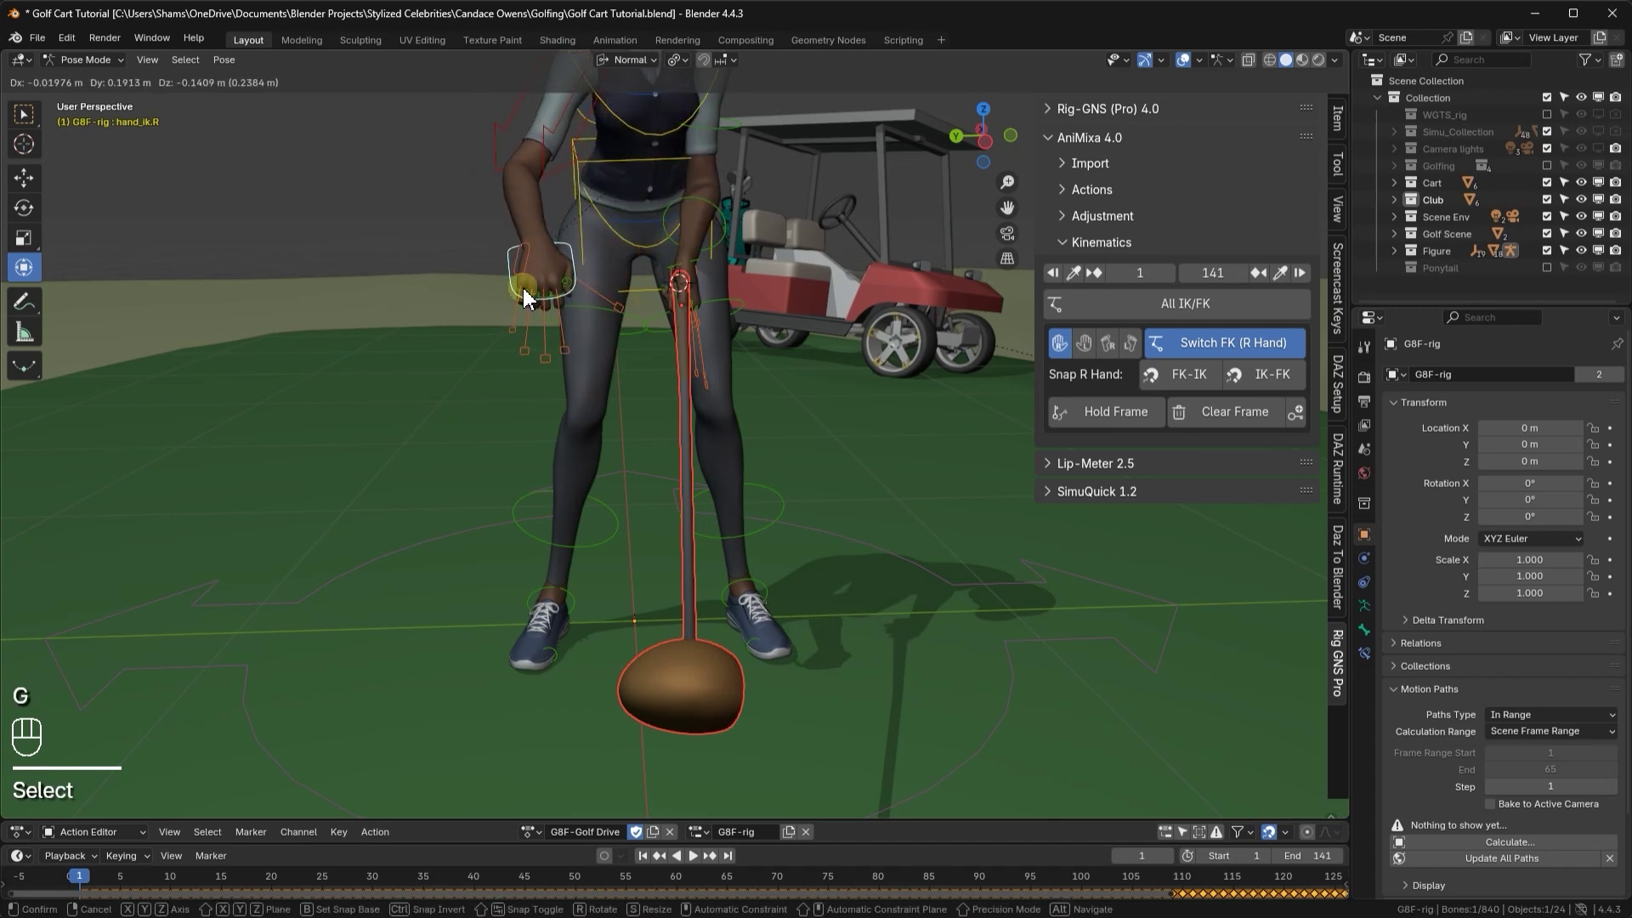
click(535, 293)
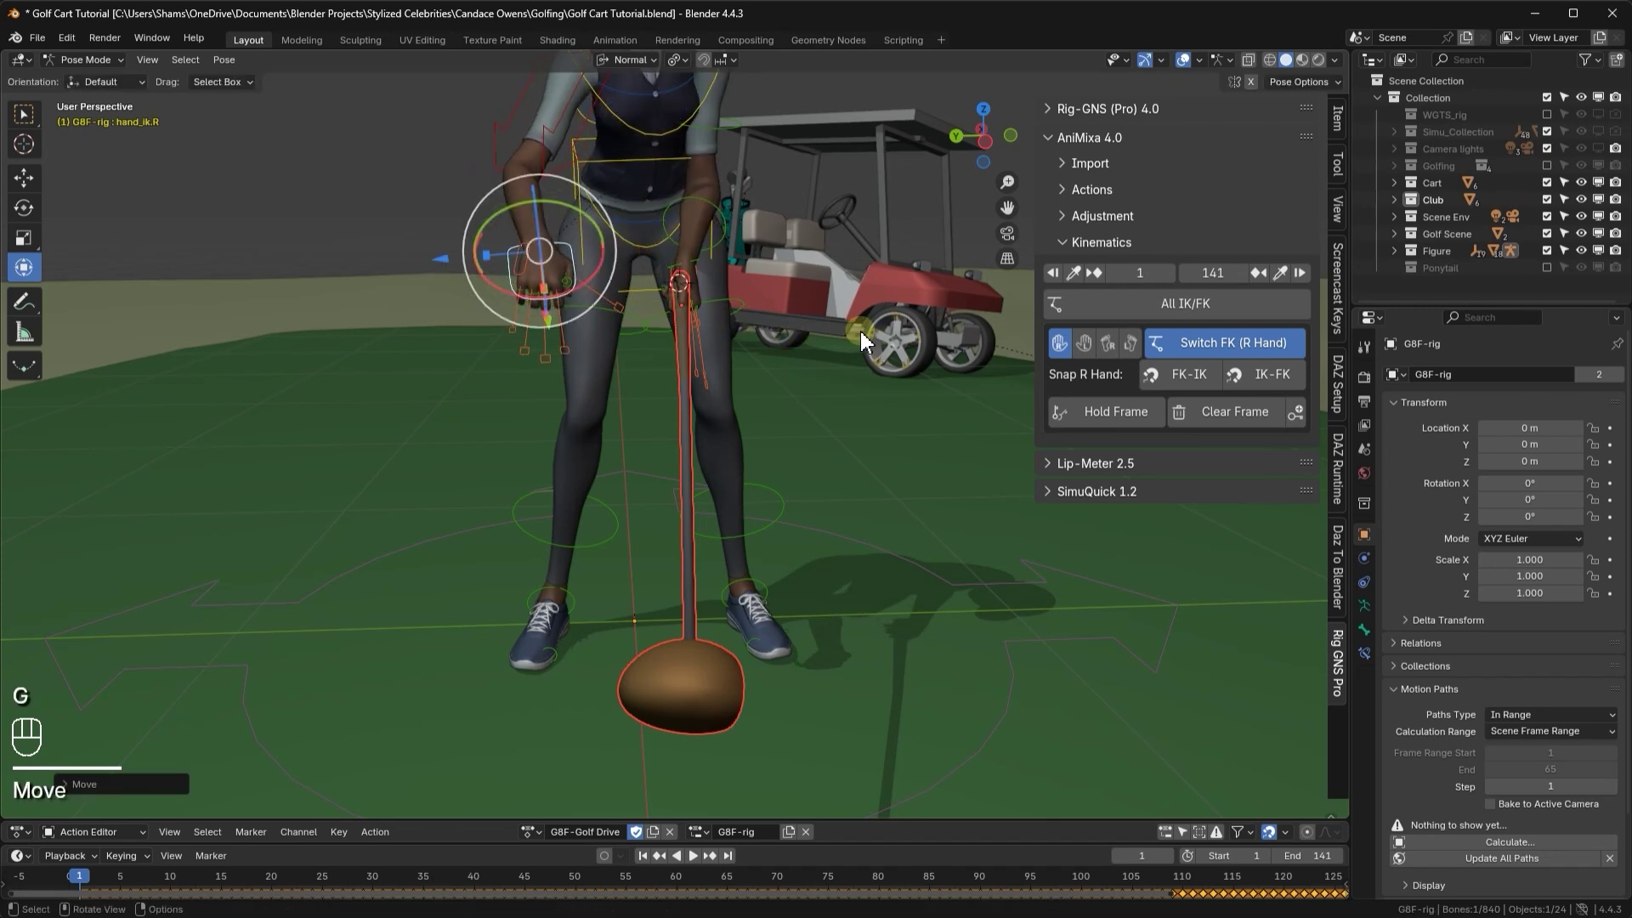
- Set the kinematics end frame to 1 and snap the right hand's IK to FK from frame 1 to 1
click(1281, 273)
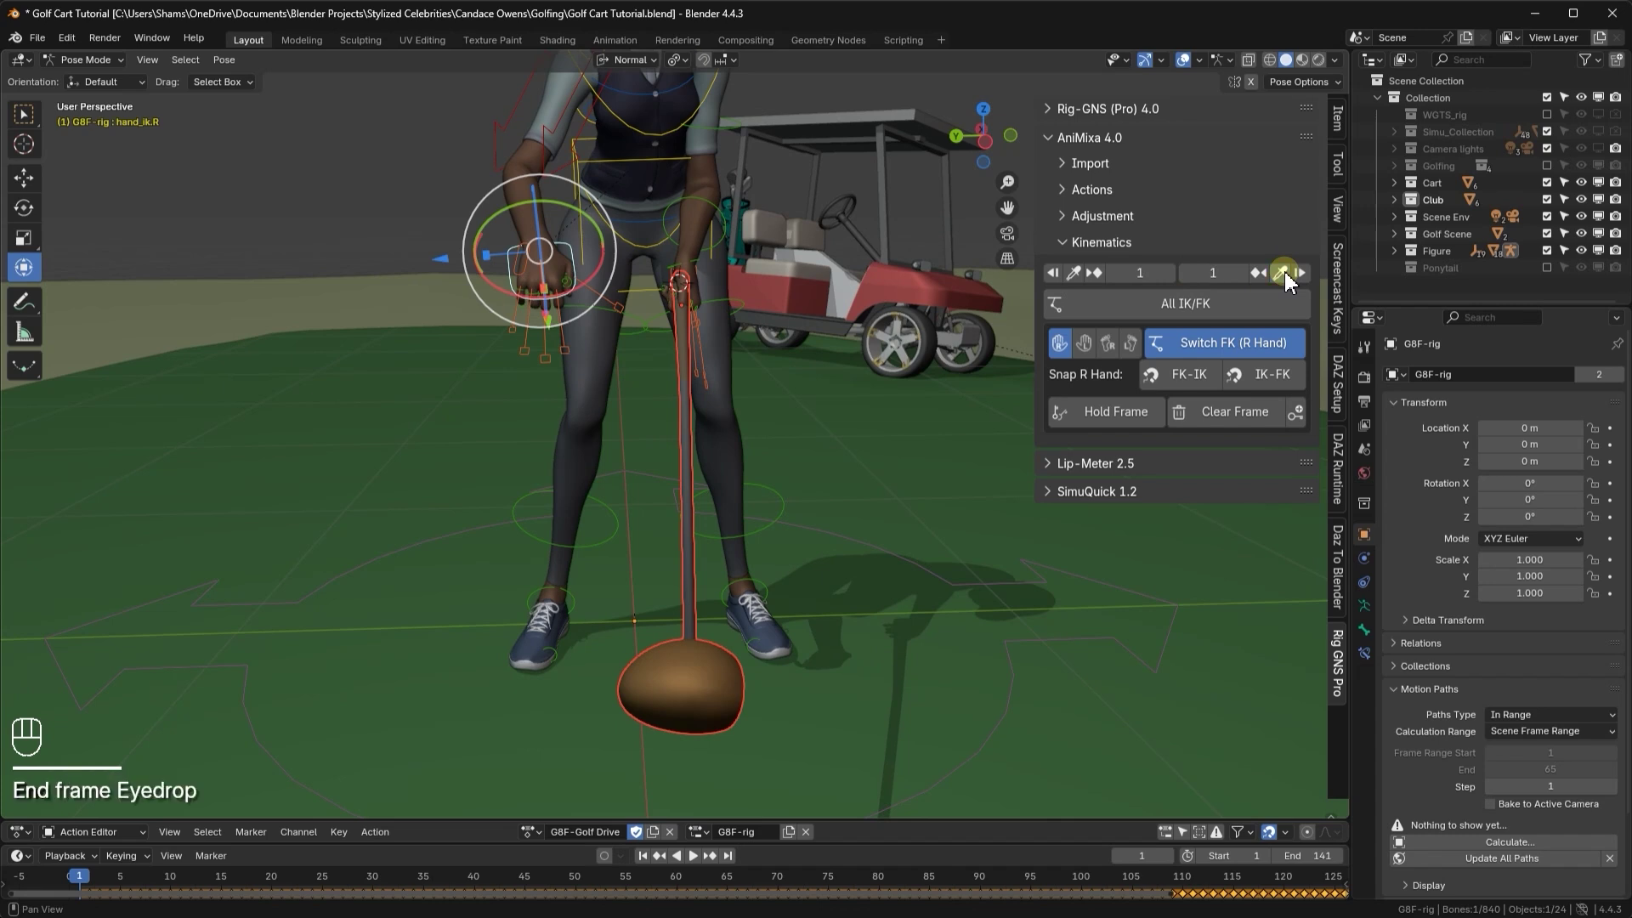
click(1262, 378)
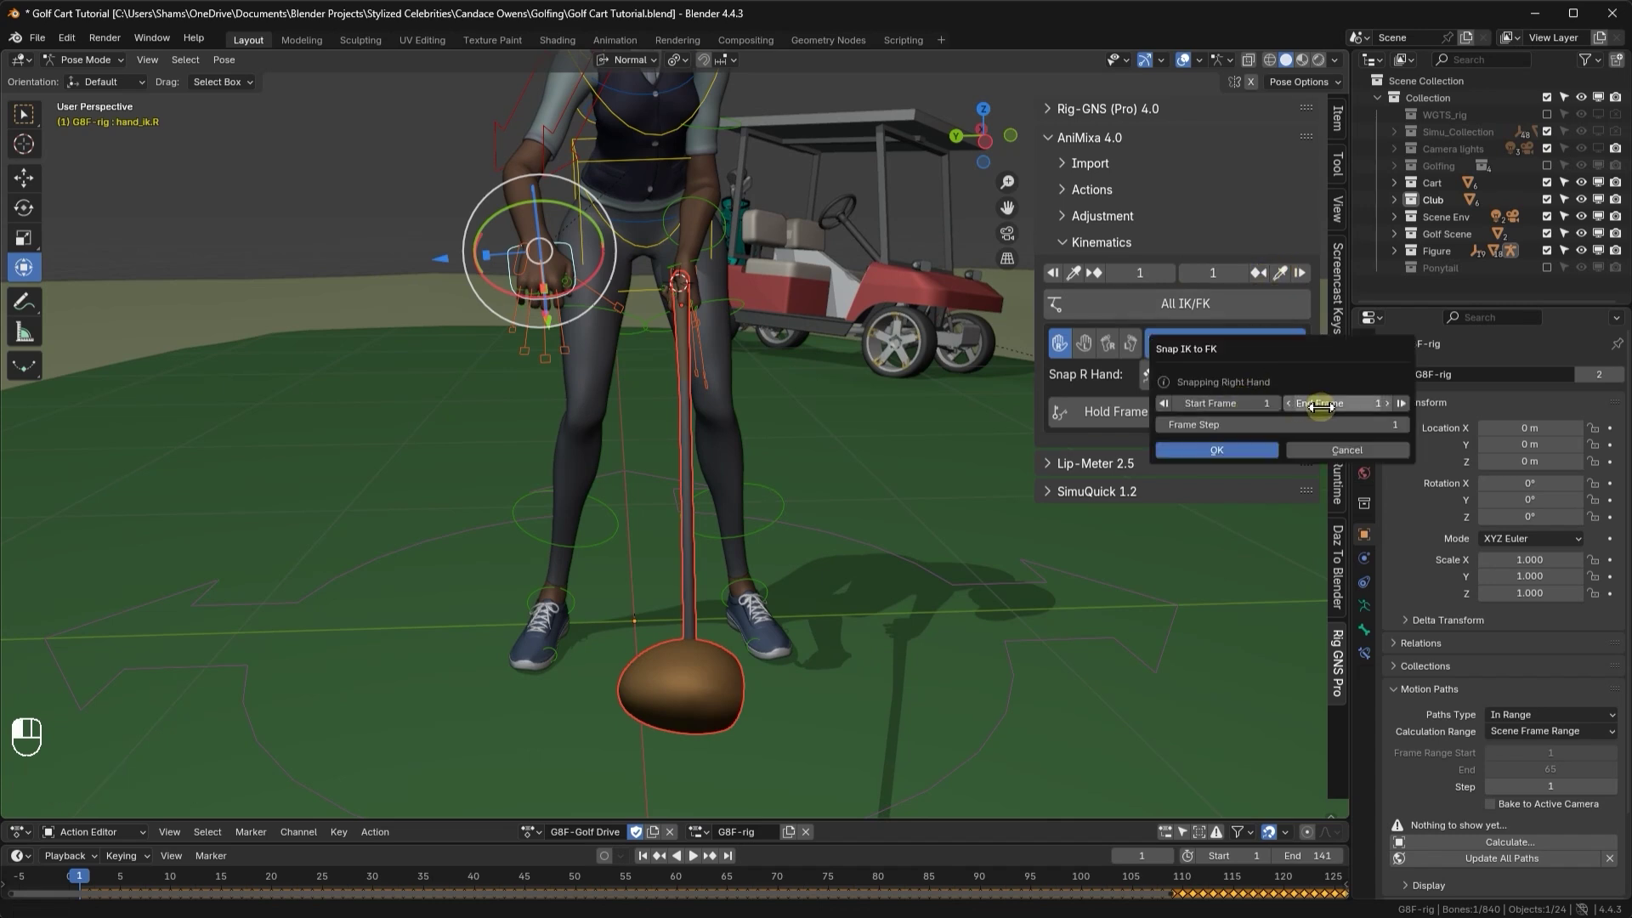
click(1246, 454)
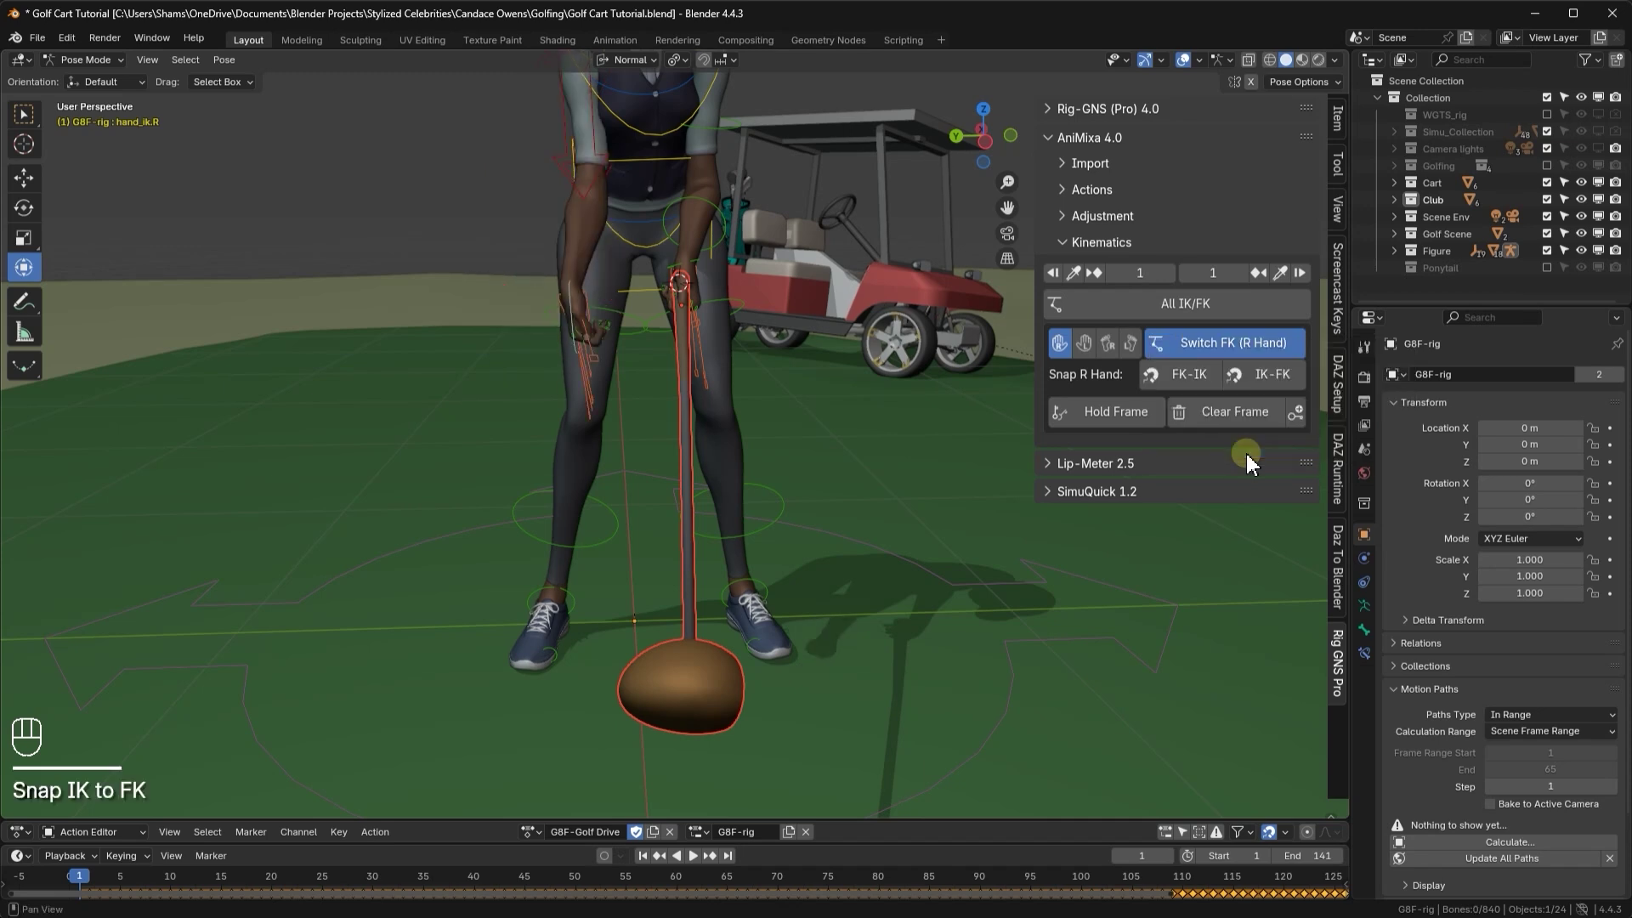
- Enable auto keying and move the hand_ik.R control over to the left hand at the club's grip
click(572, 330)
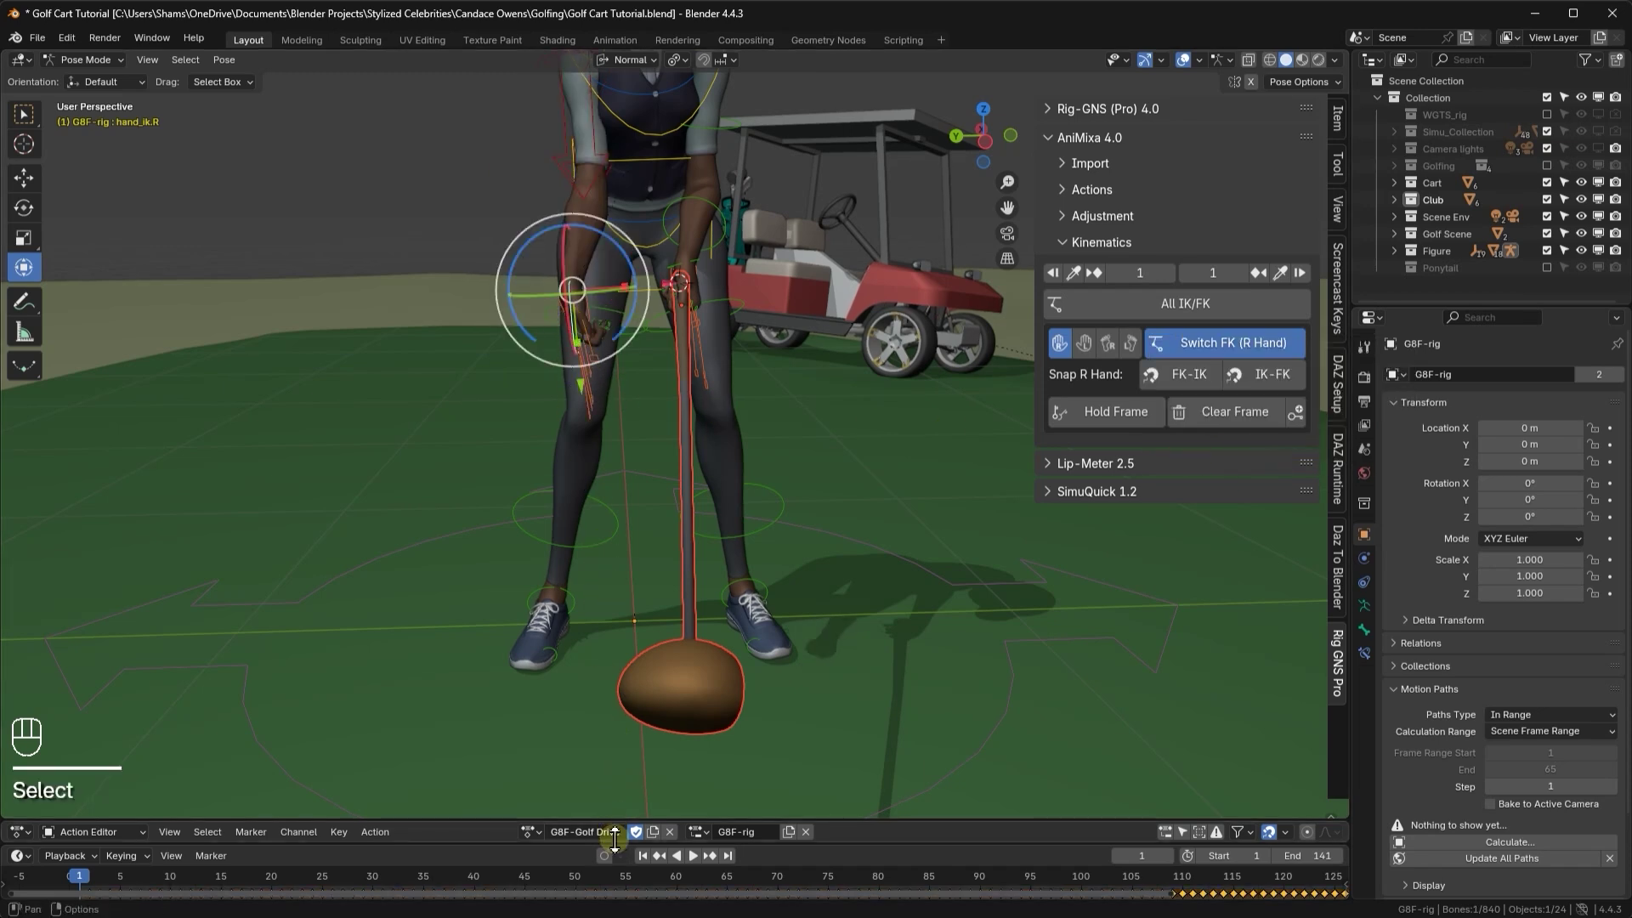
click(119, 856)
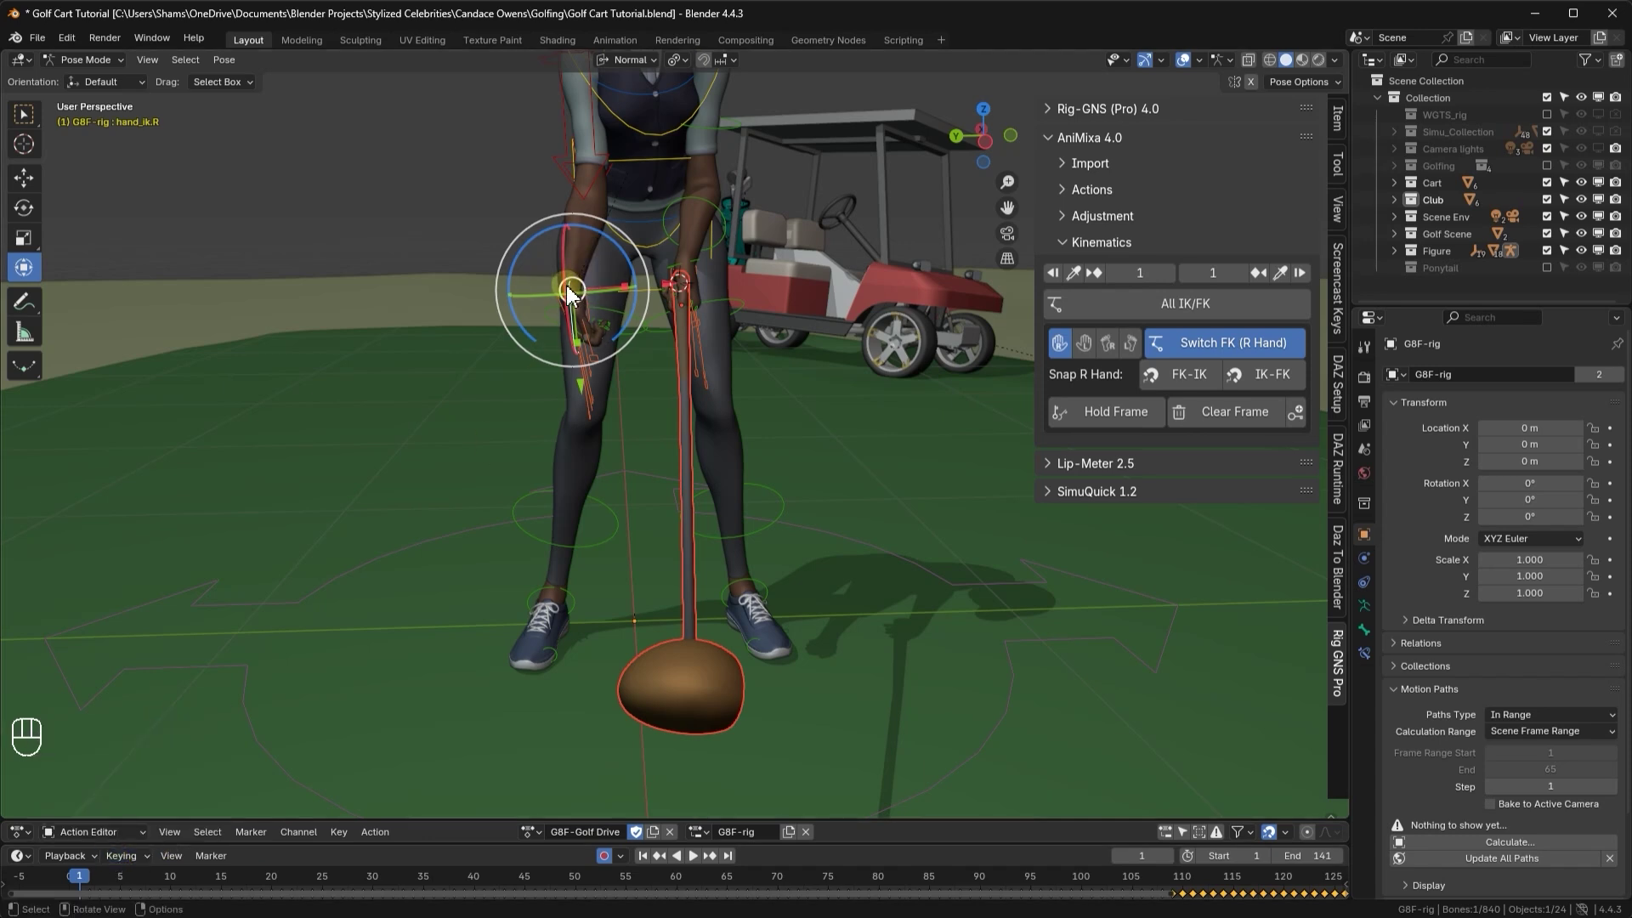
key(g)
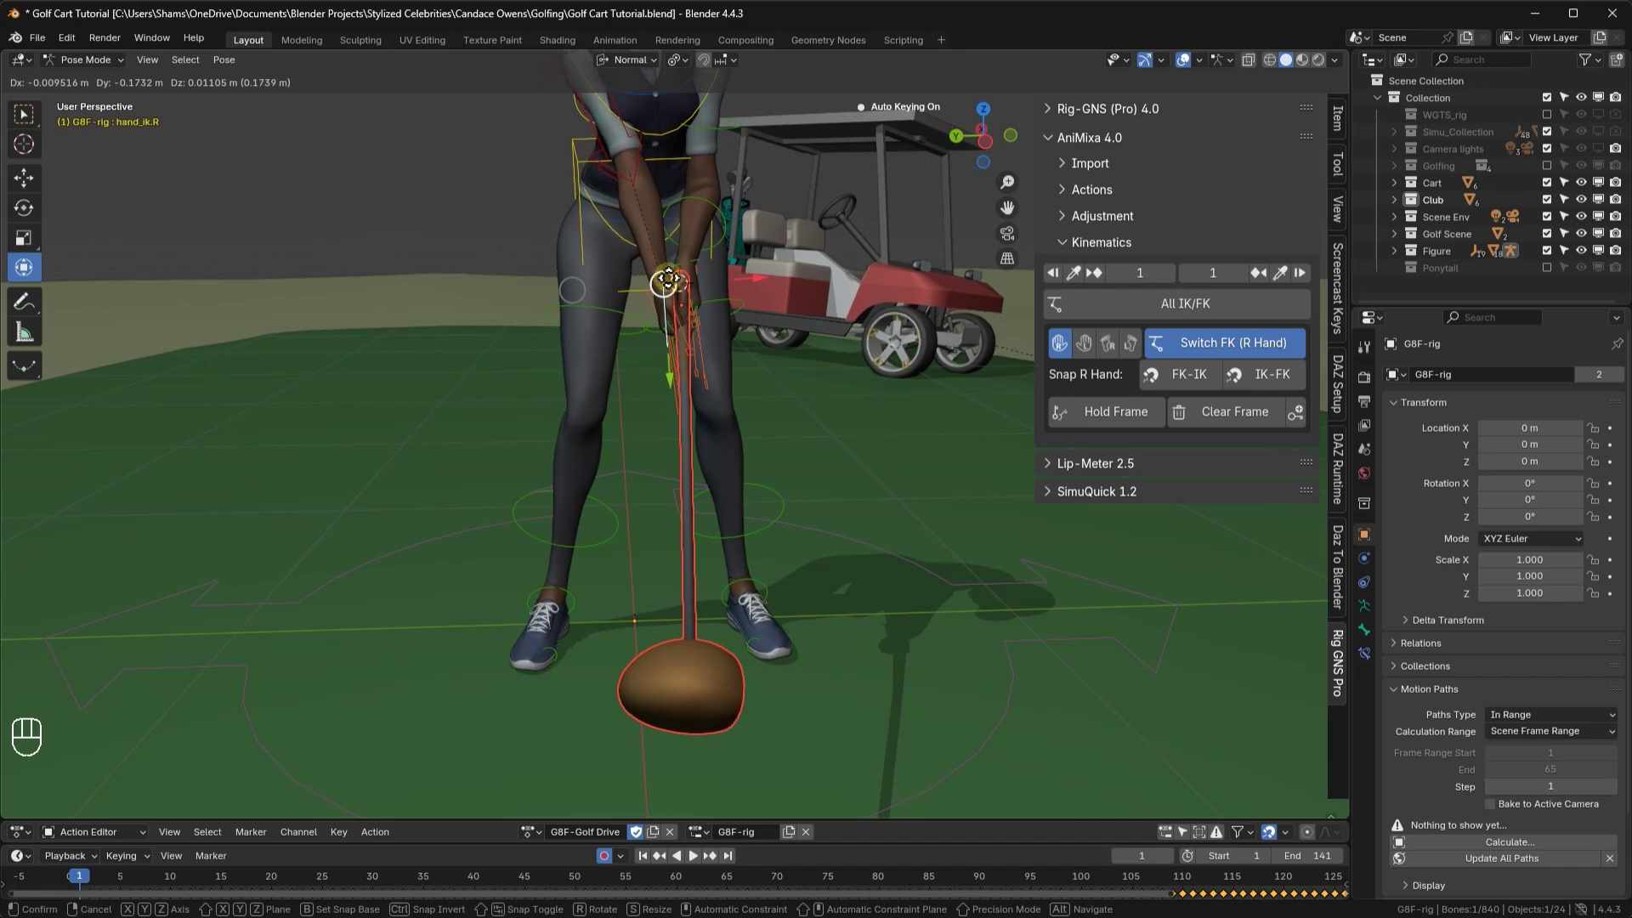
click(659, 280)
- Refine the hand_ik.R position from the side so the right hand lies on the club's grip
middle_drag(659, 282, 799, 289)
scroll(732, 300, up, 8)
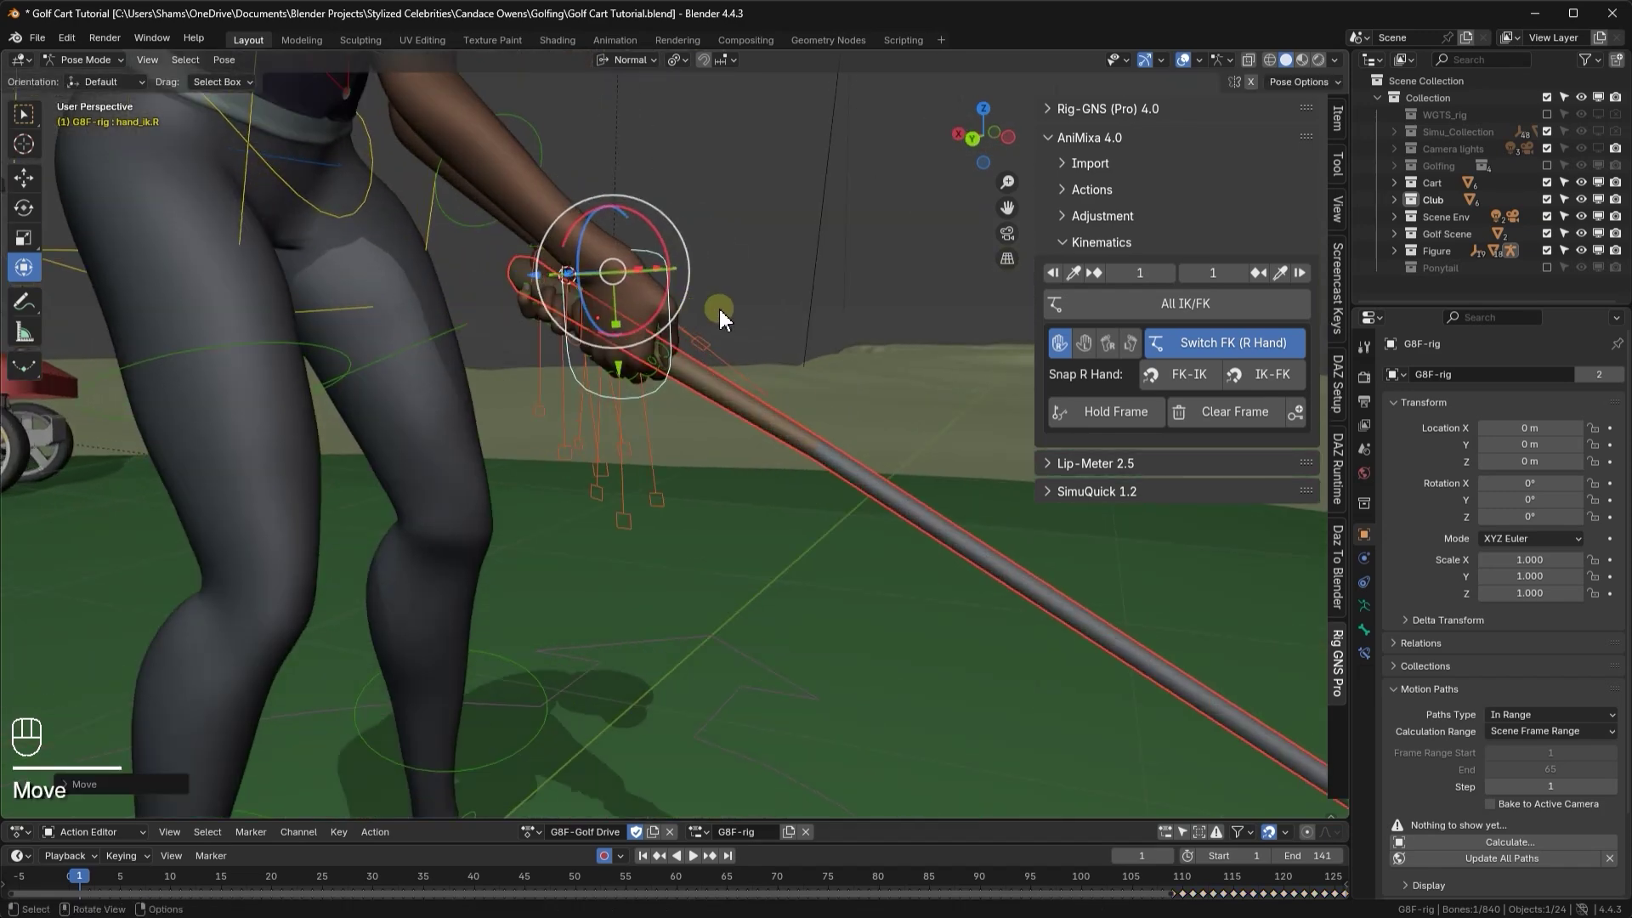
key(g)
click(599, 262)
scroll(599, 262, down, 6)
middle_drag(599, 262, 671, 303)
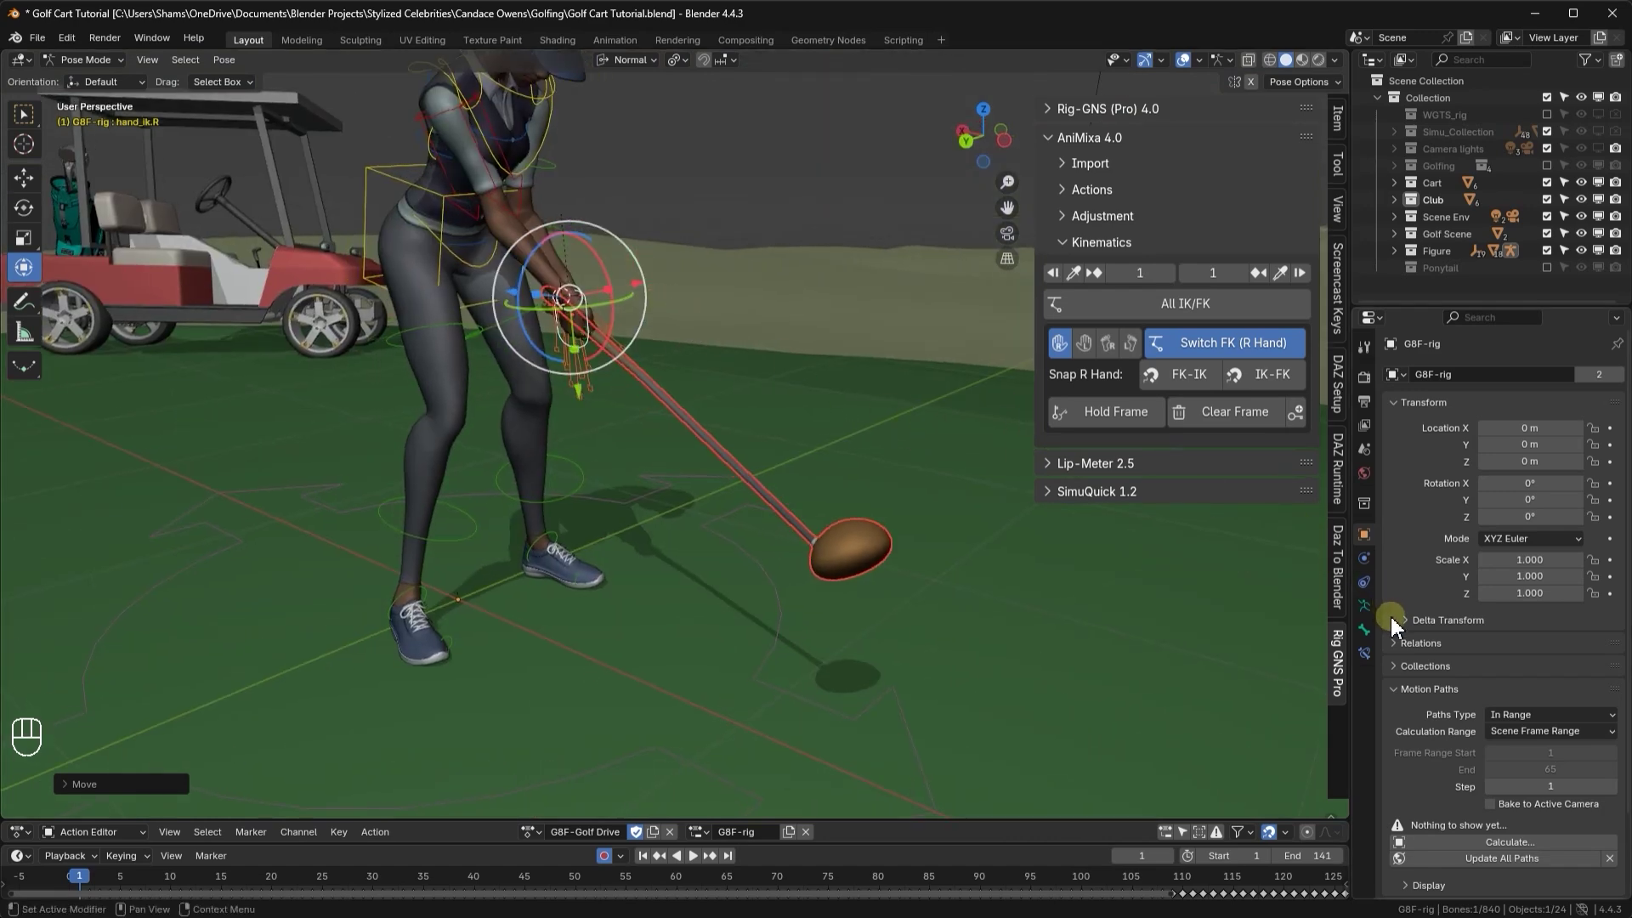
- Add a Child Of bone constraint to hand_ik.R, targeting the G8F-rig armature and its hand_fk.L bone
click(1364, 654)
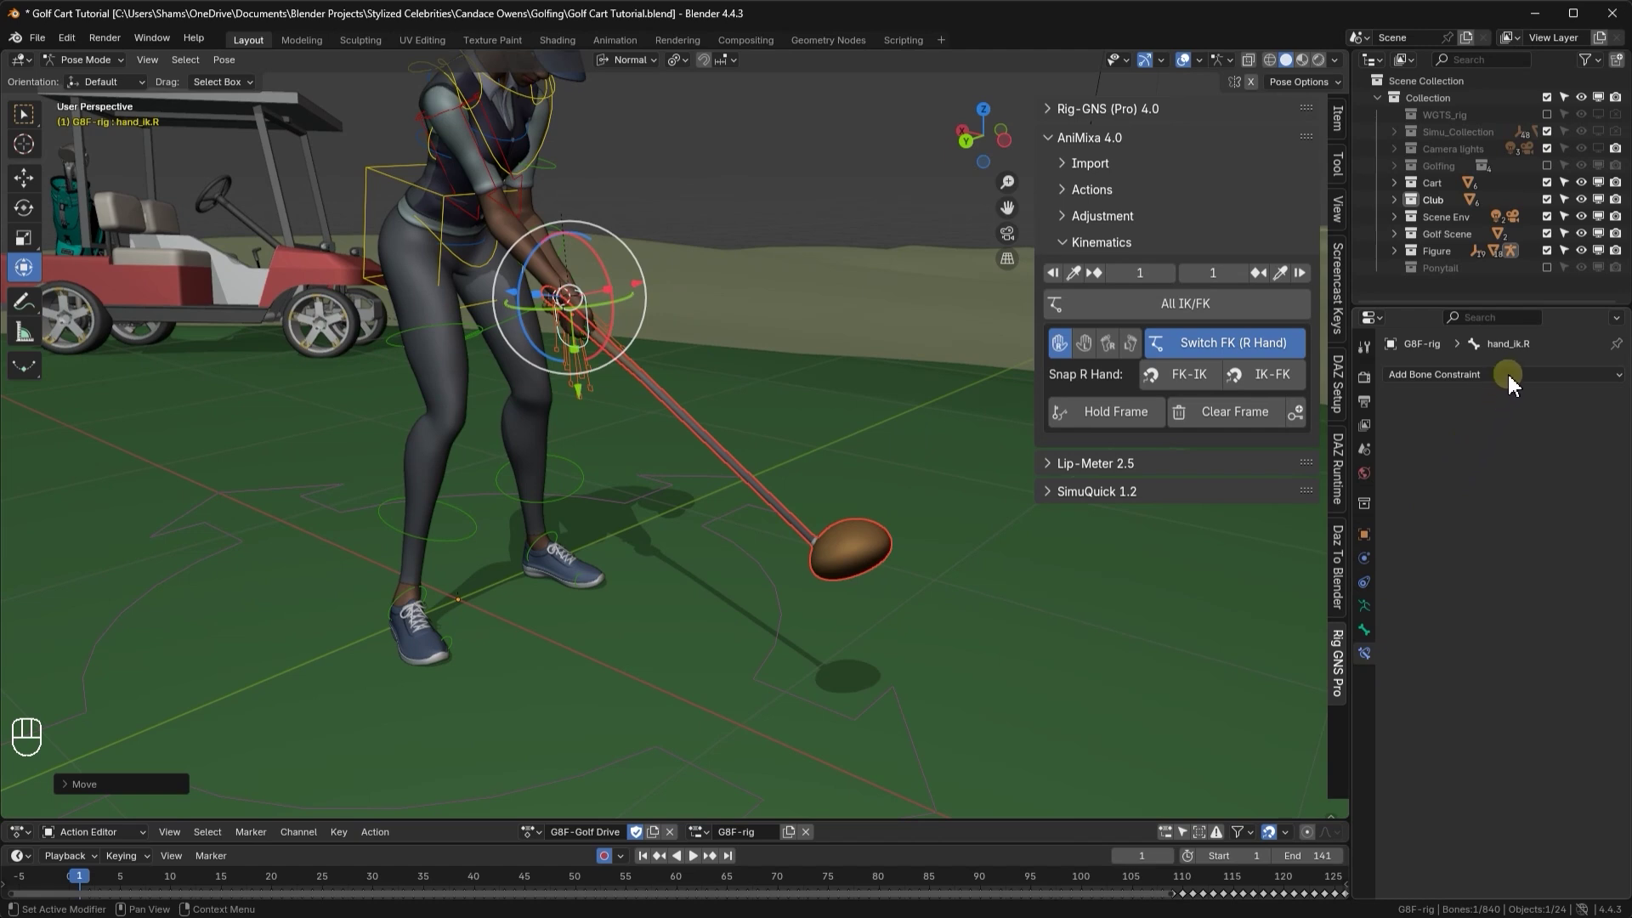
click(1405, 374)
click(1377, 440)
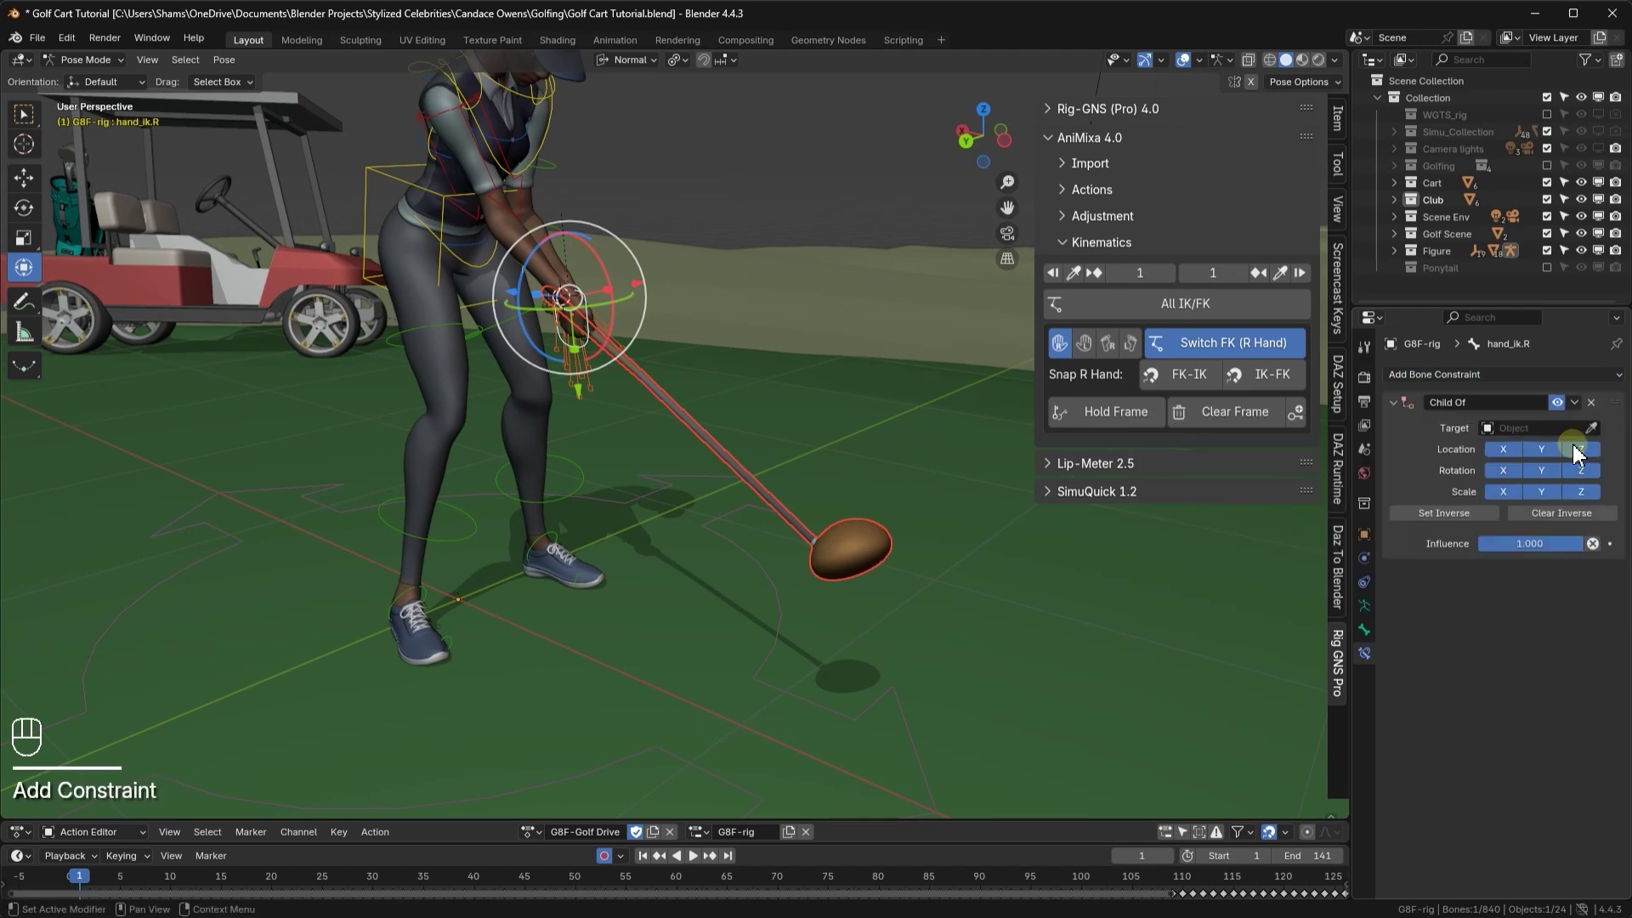
click(1589, 428)
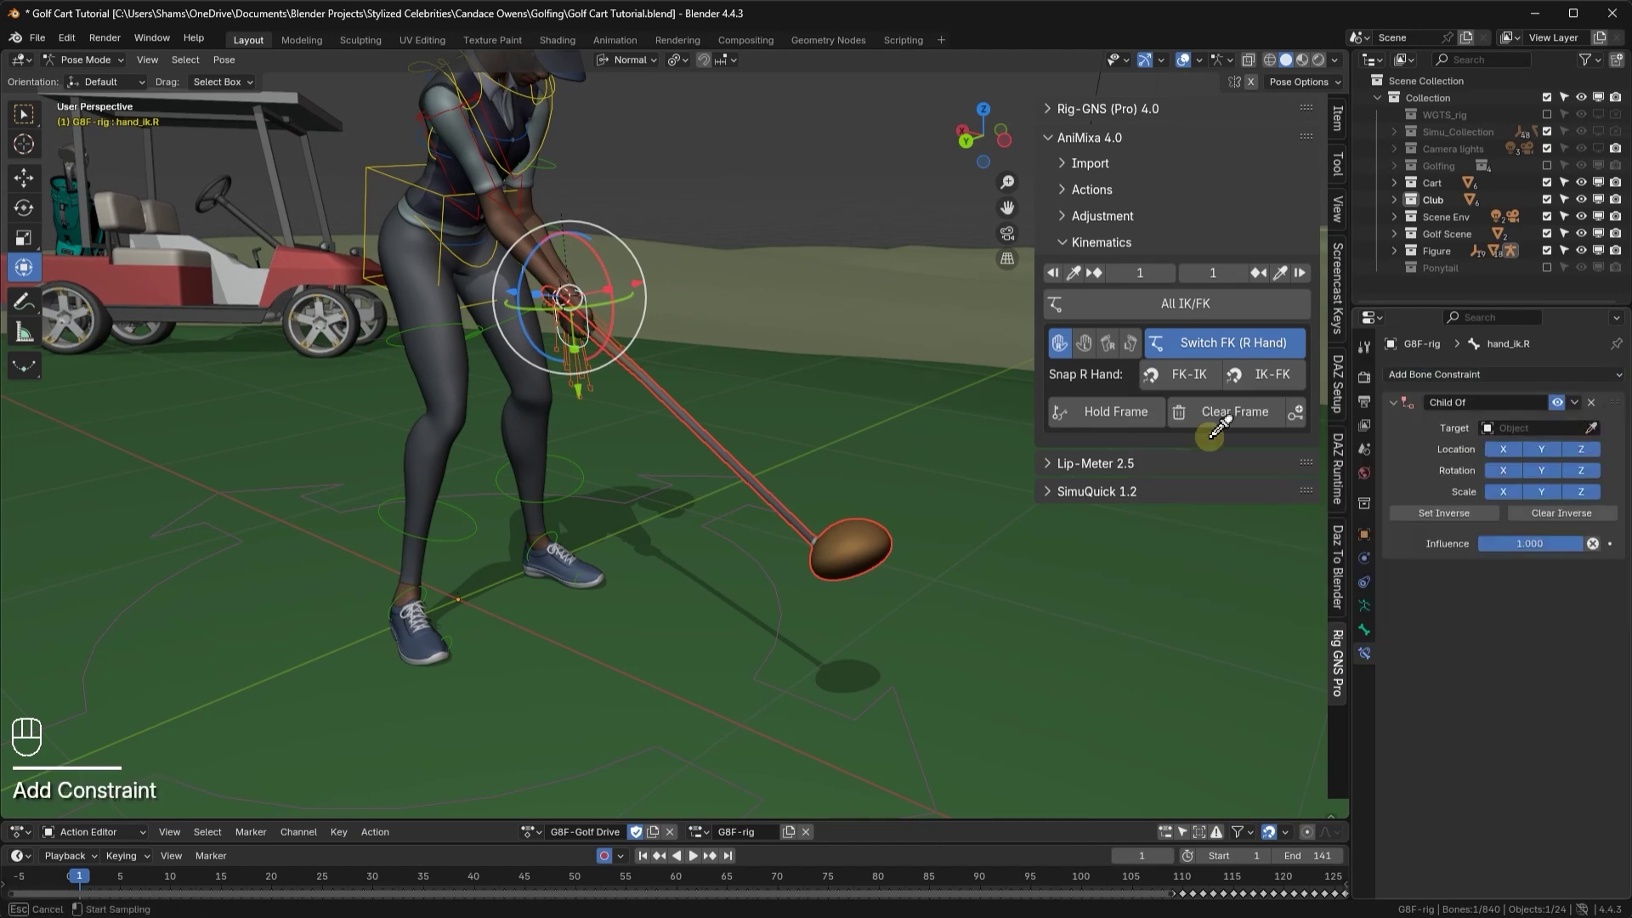
click(591, 455)
click(1525, 448)
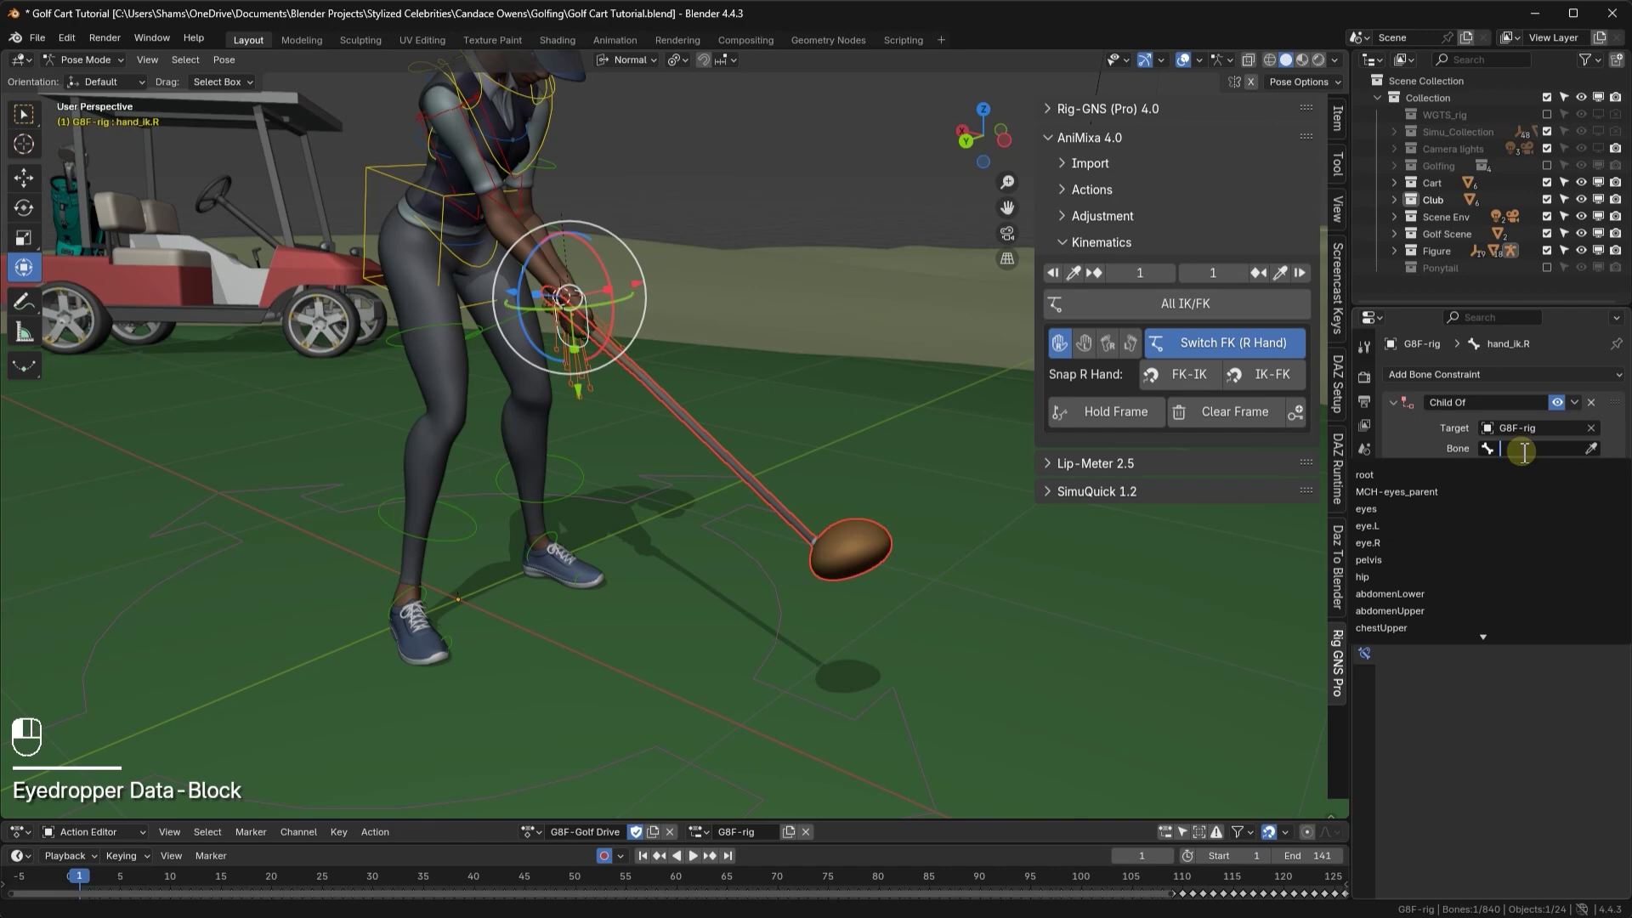
text(Hand)
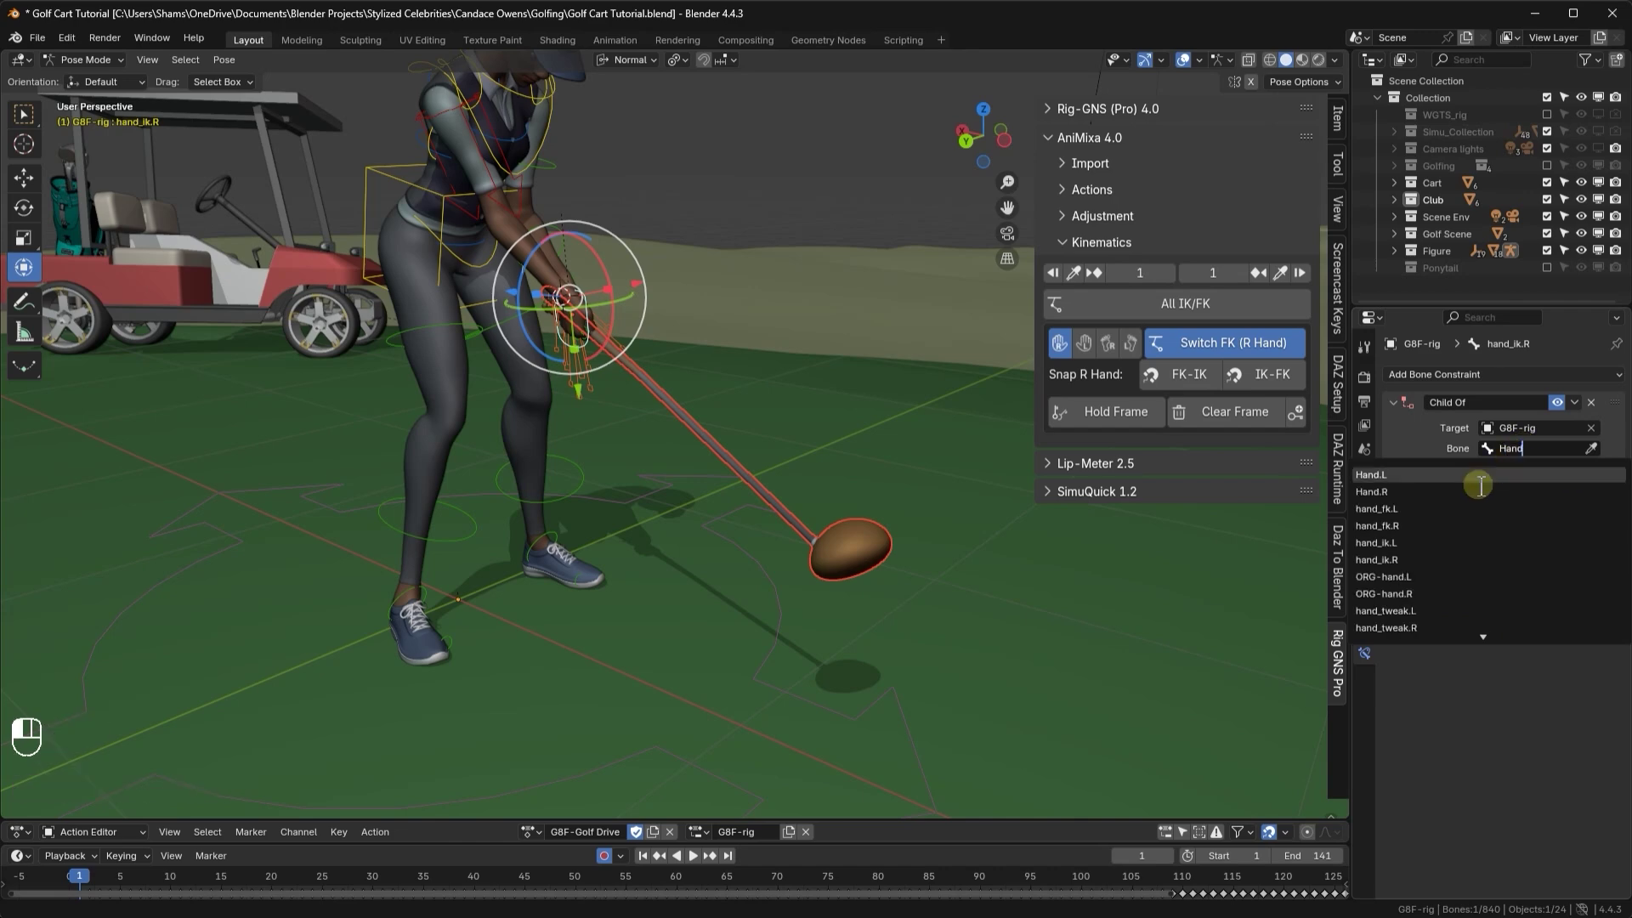
click(1377, 508)
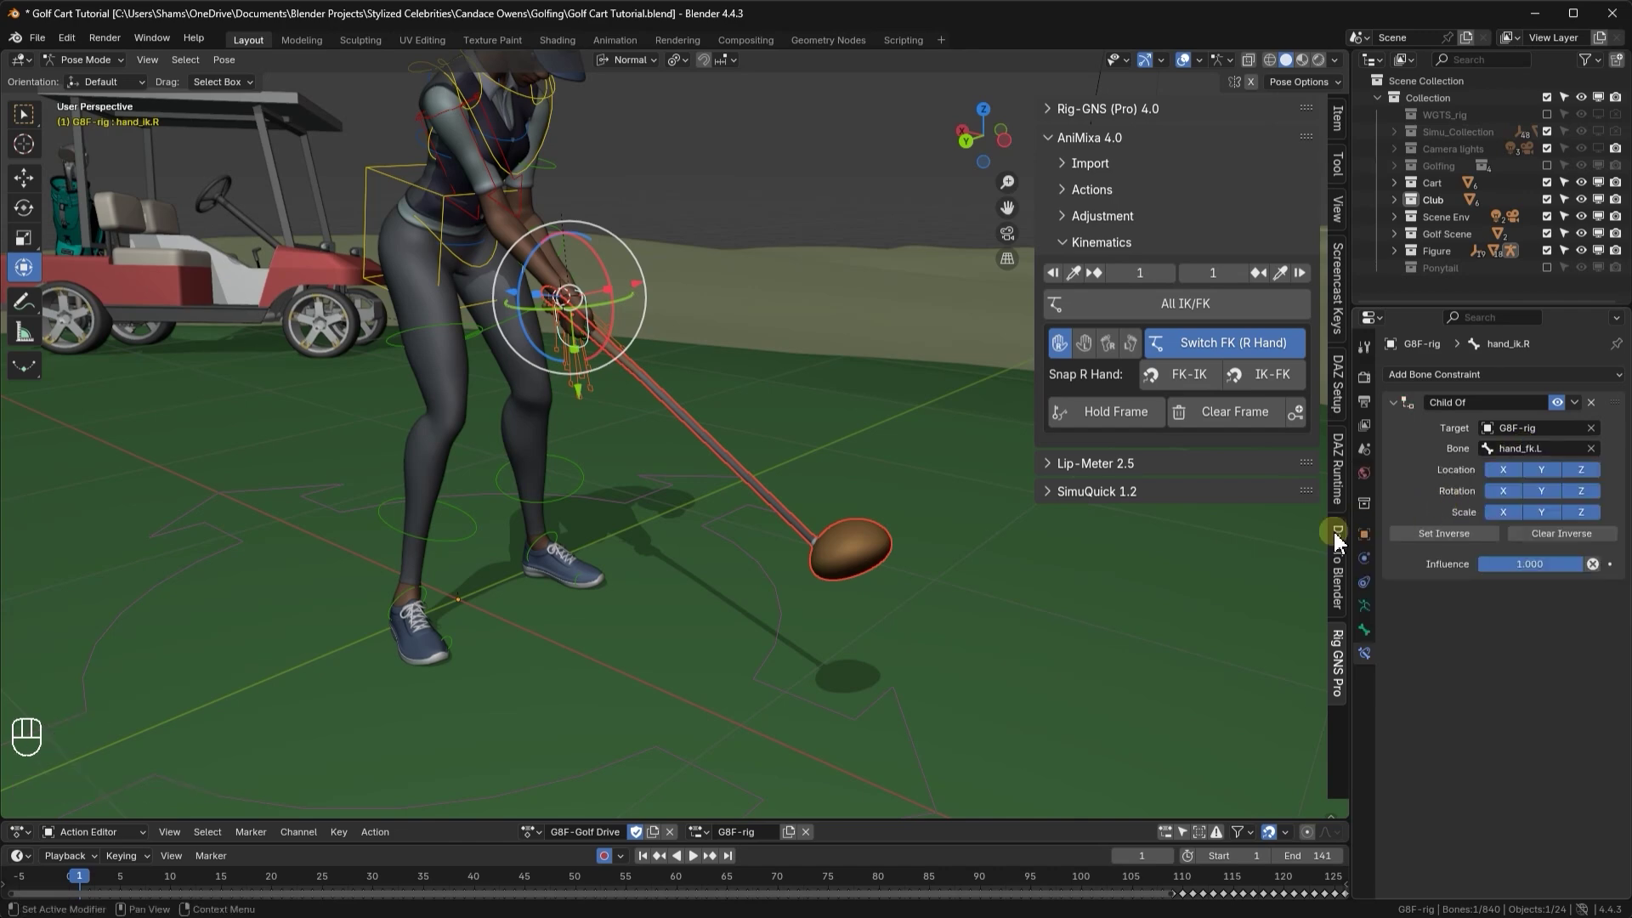
- Play the golf drive to check how the right hand follows the club, and return to frame 1
middle_drag(1334, 542, 744, 535)
scroll(731, 527, down, 5)
key(space)
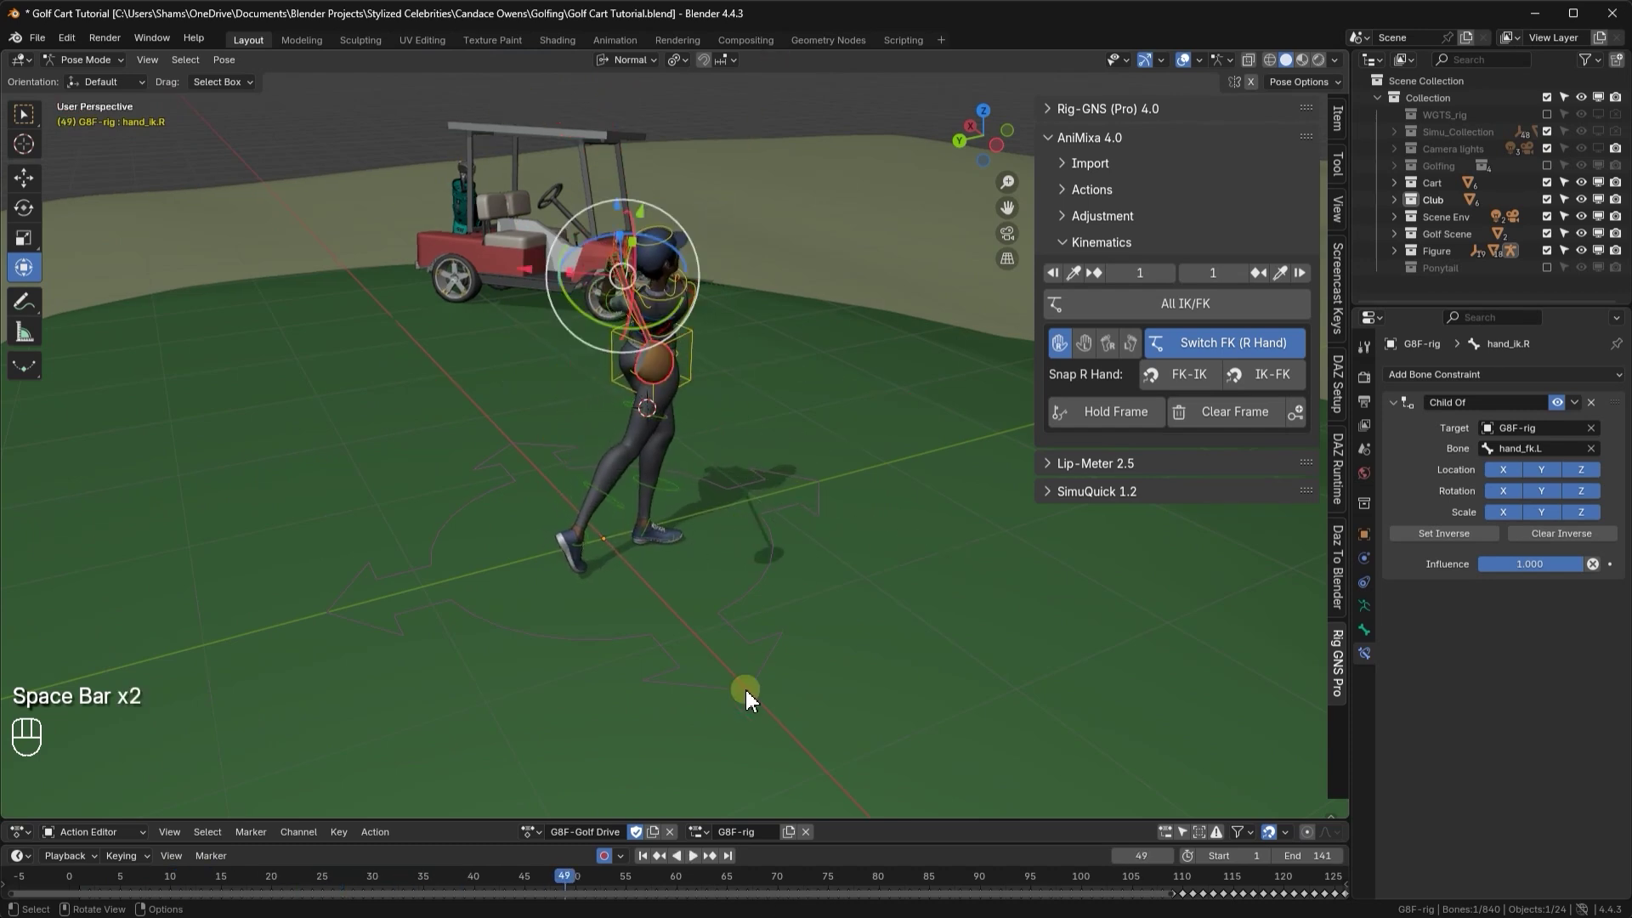
click(643, 856)
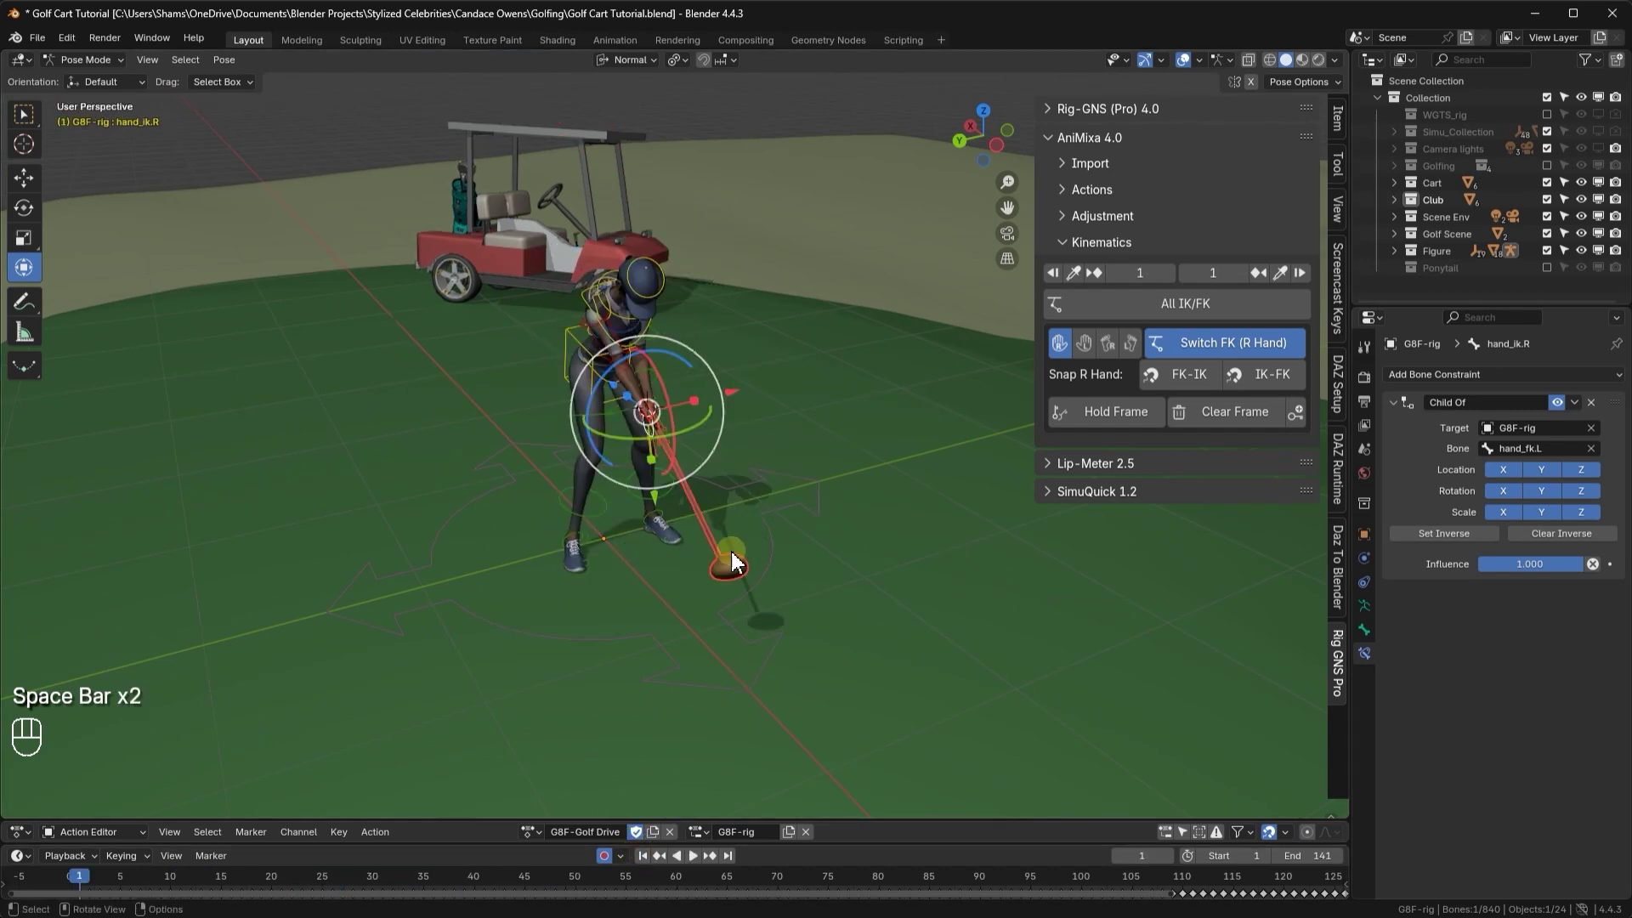
- From the front view, tilt only the left Arm Lower about X until the club head comes down near the ground
drag(986, 142, 1009, 170)
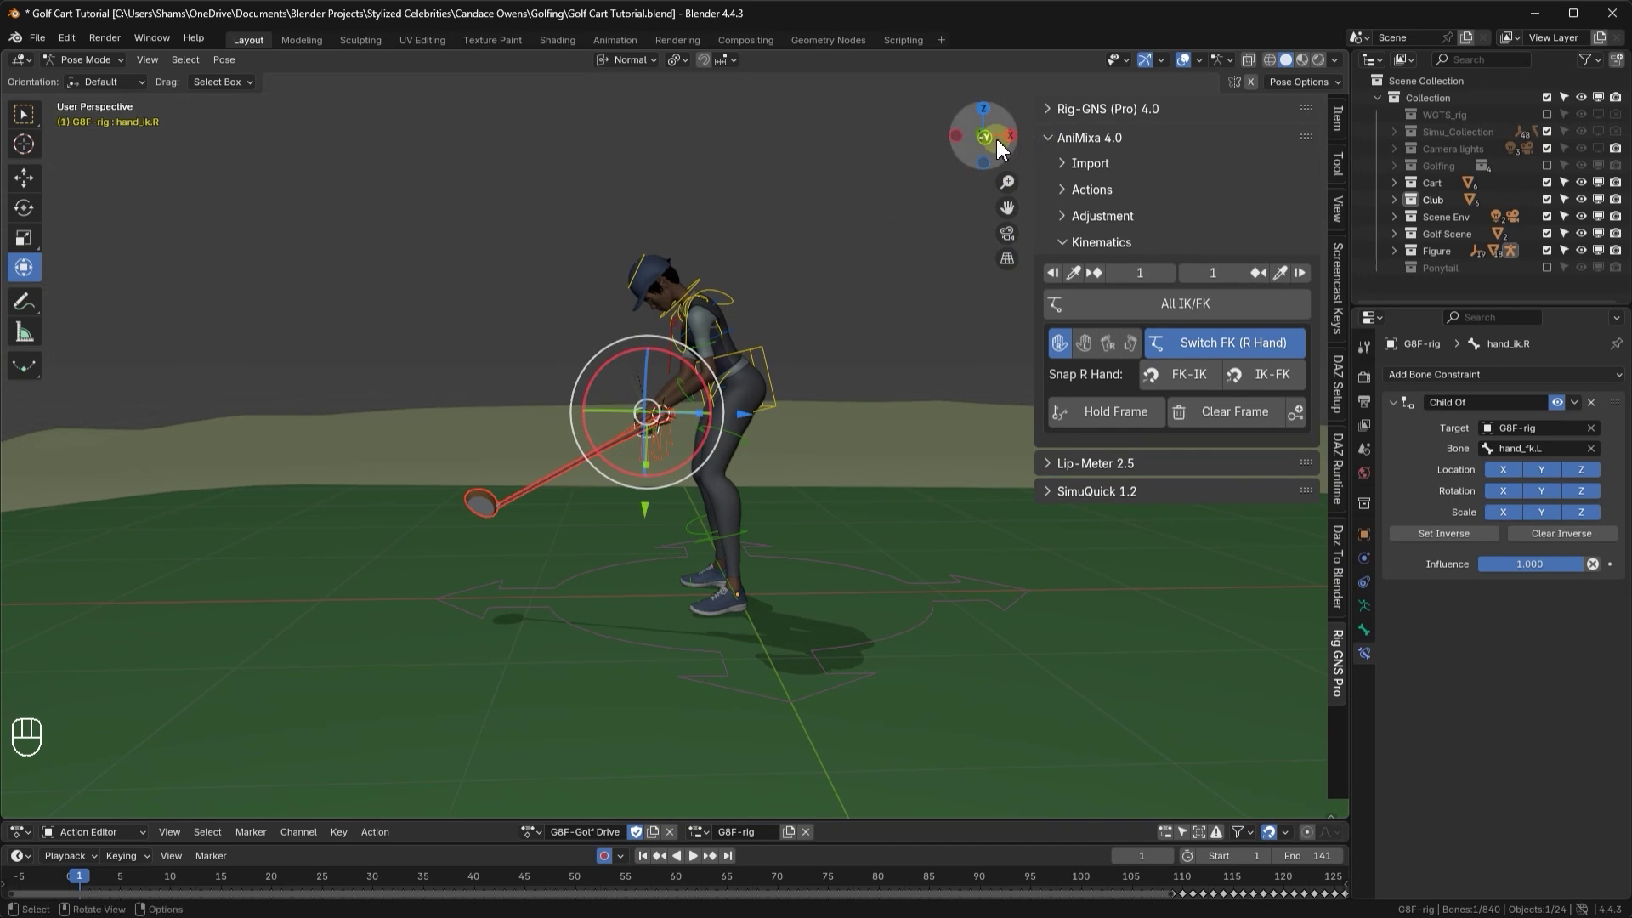
click(983, 136)
scroll(613, 507, up, 2)
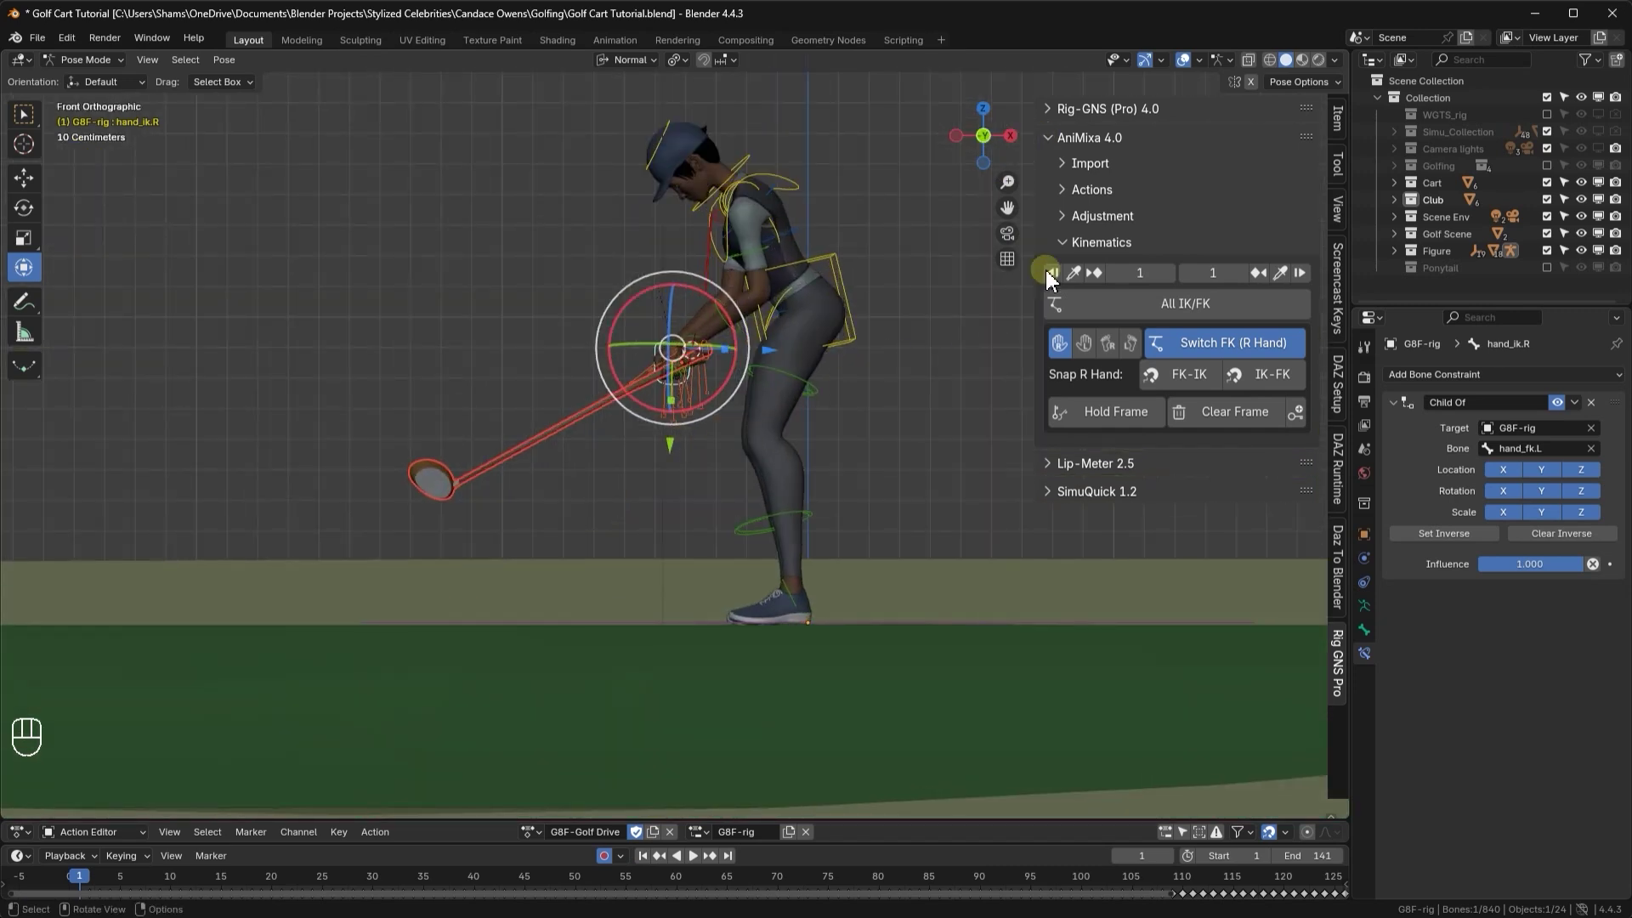
click(1098, 216)
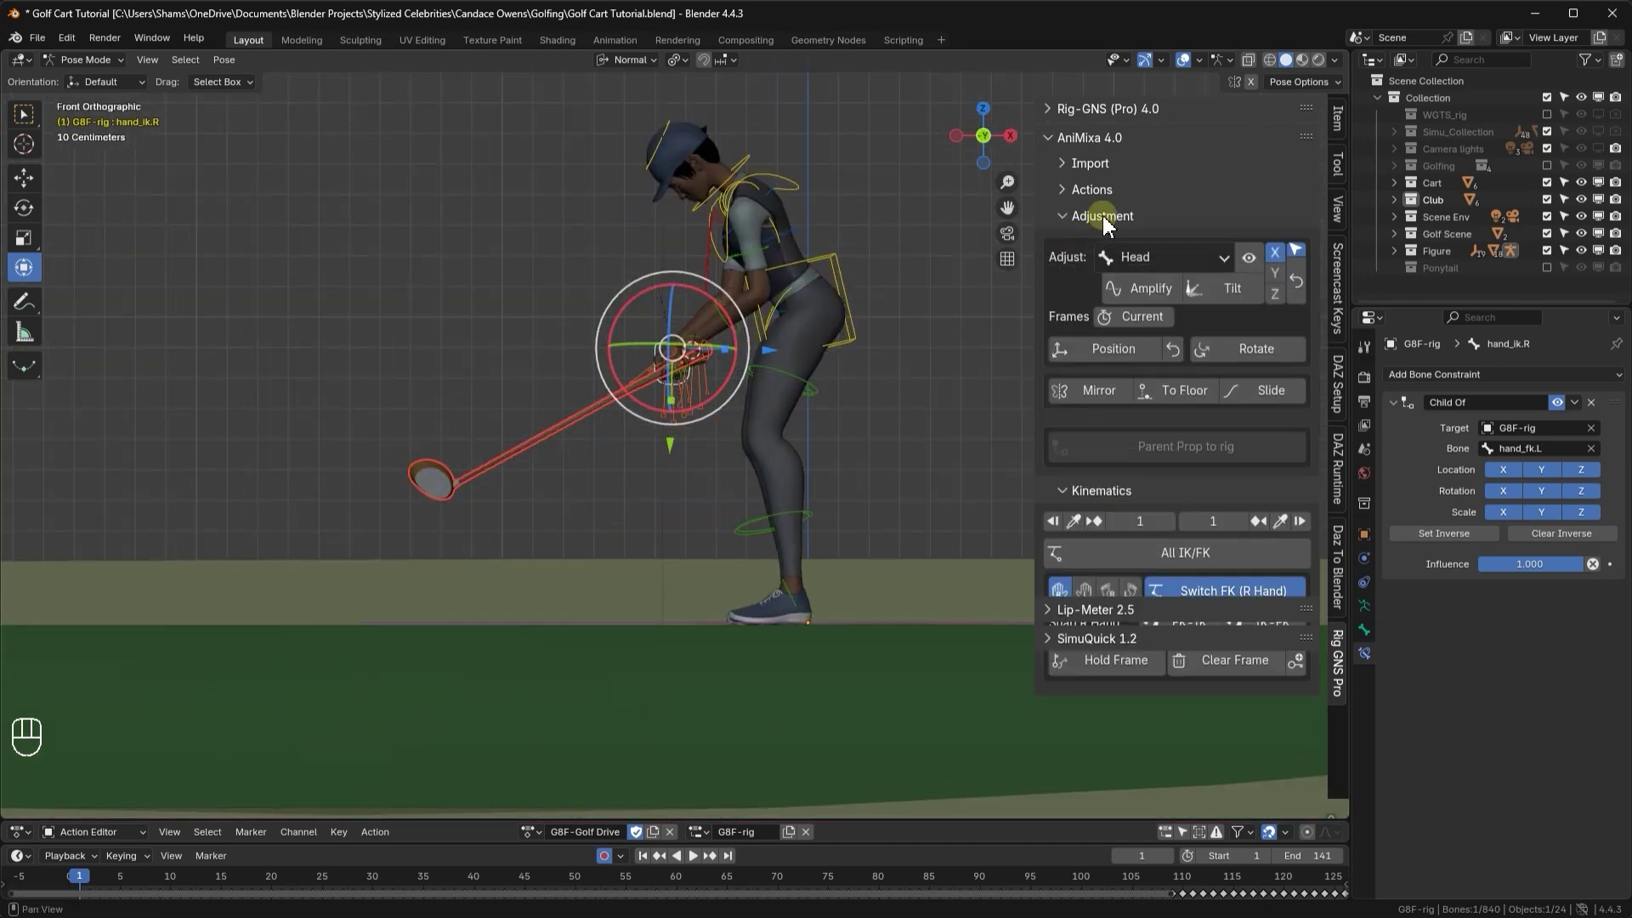
click(1147, 259)
click(1156, 378)
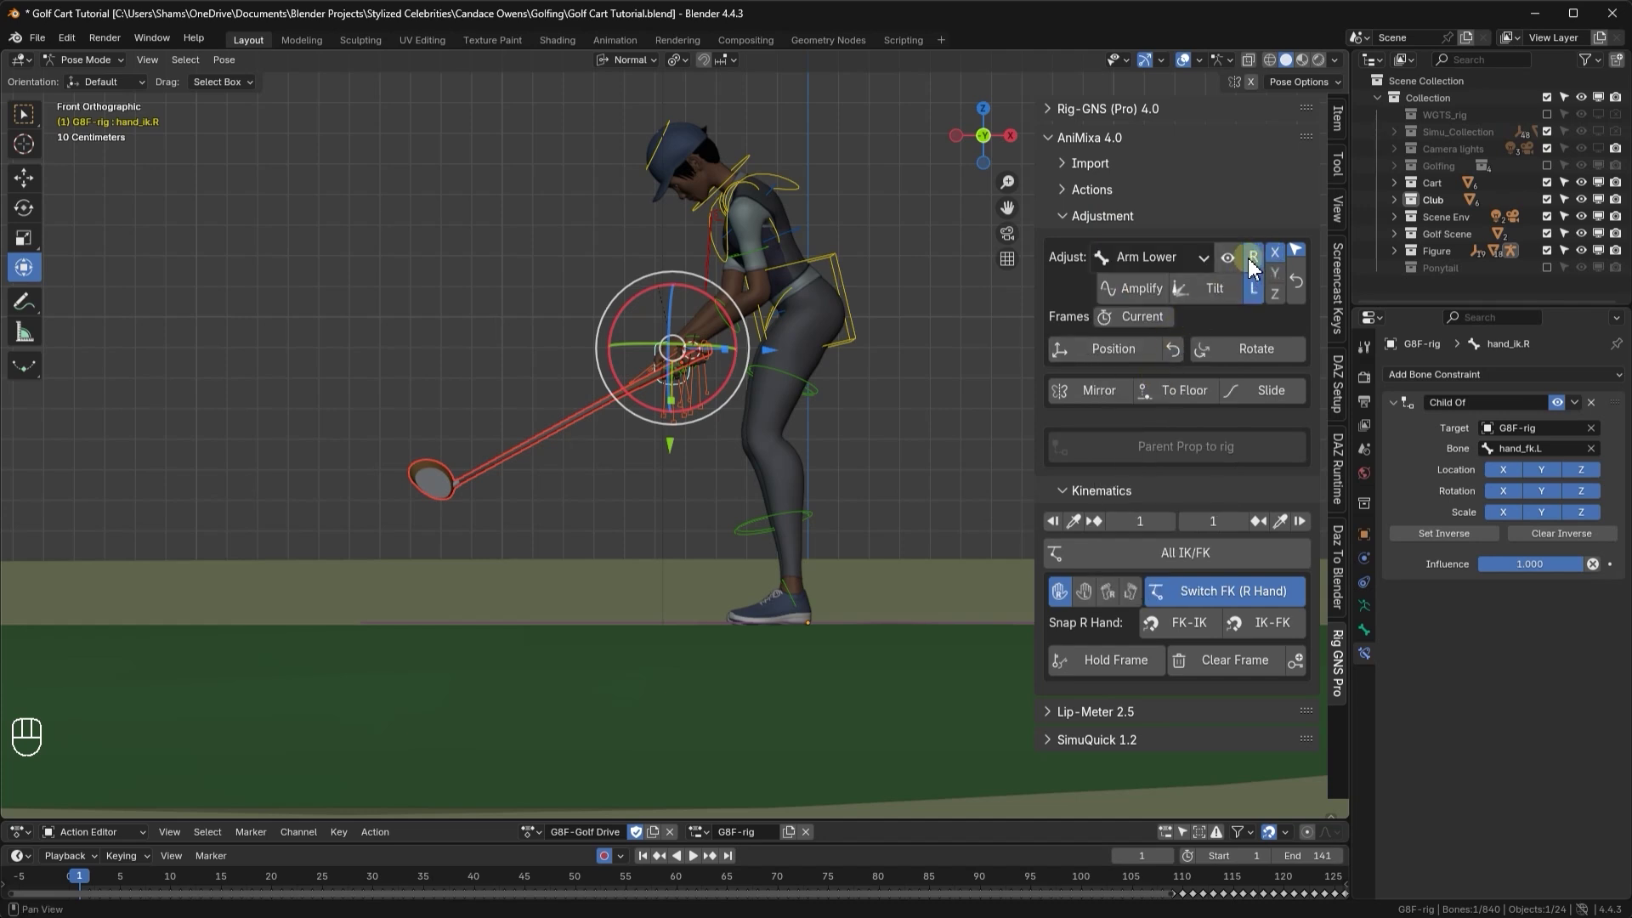
click(1251, 291)
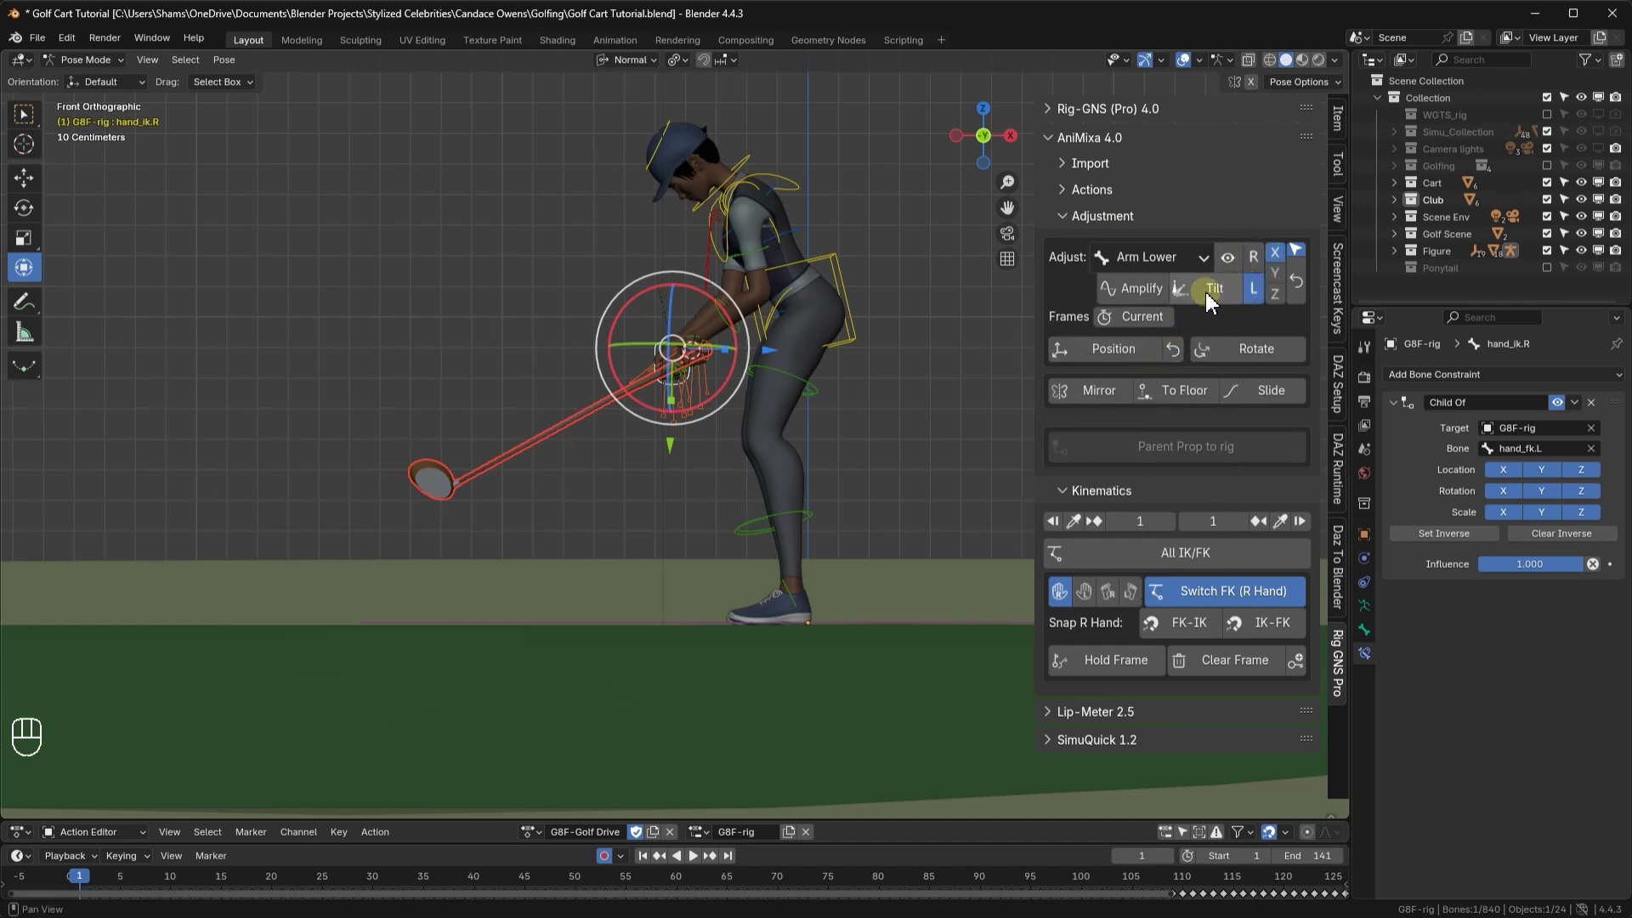
drag(1209, 289, 1201, 340)
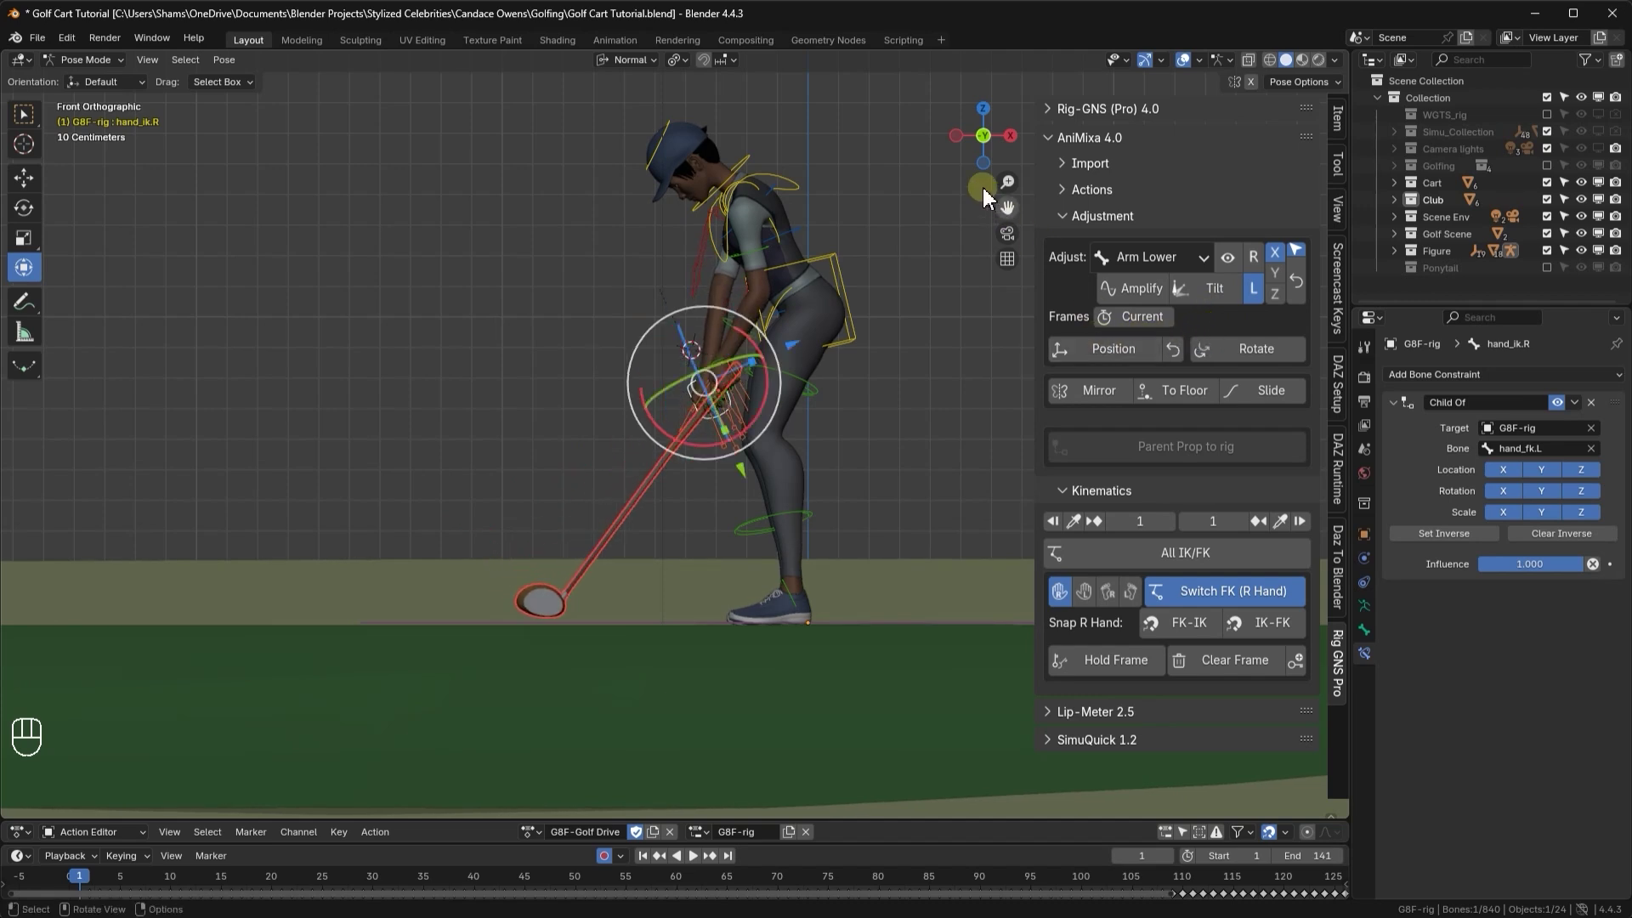
- From the left view, tilt only the left Arm Upper about Z to bring the club head between the feet
click(956, 135)
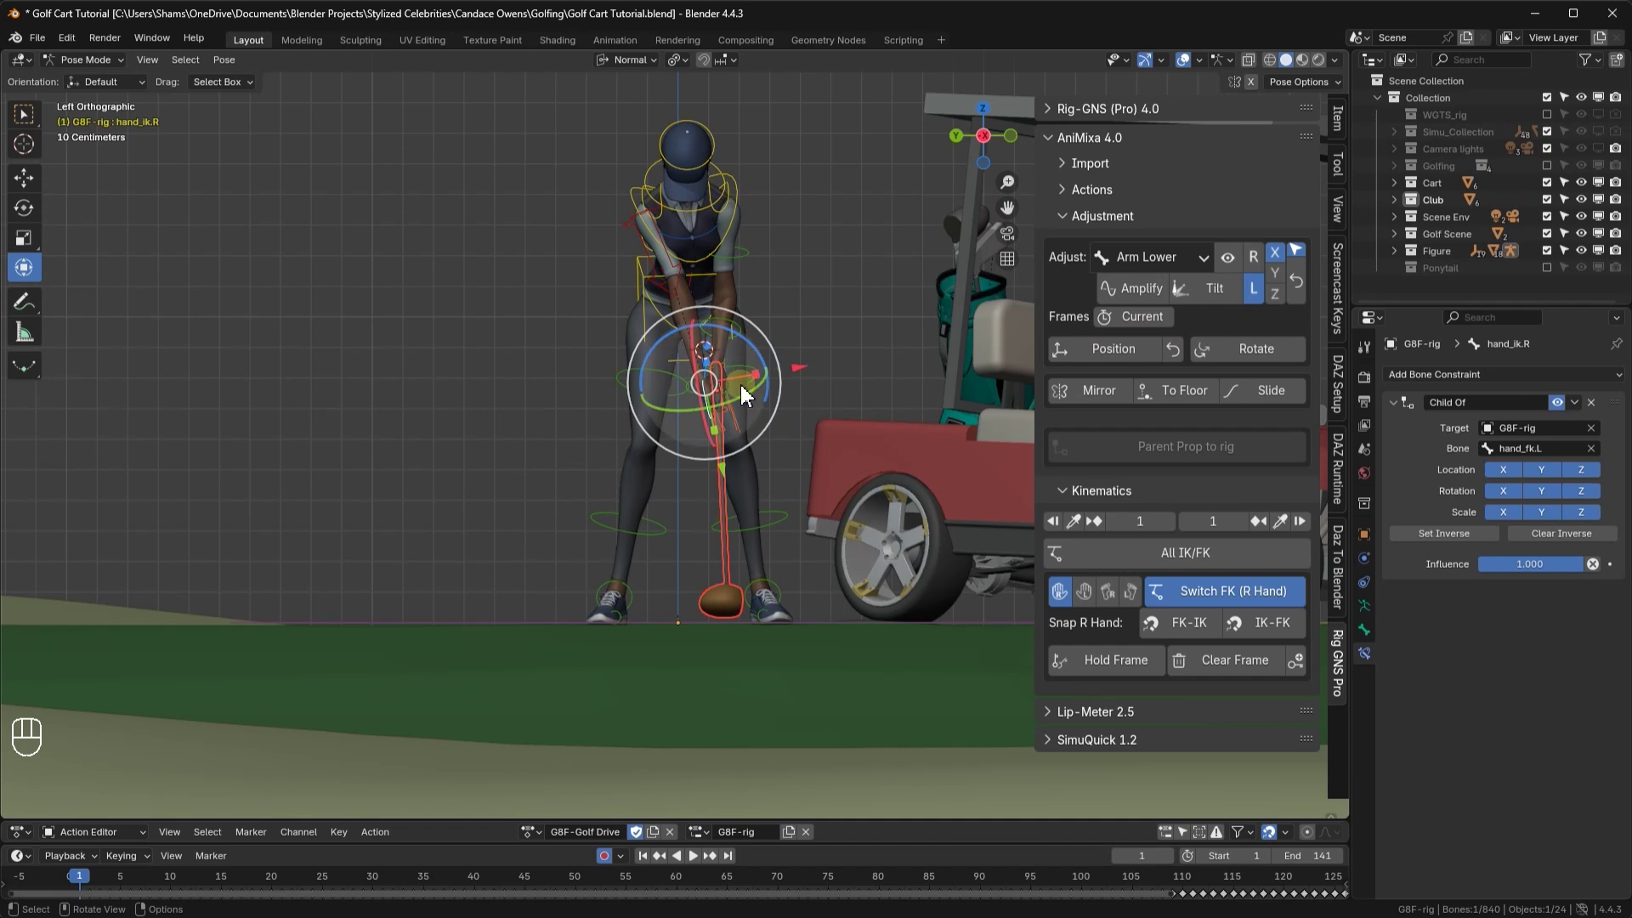
scroll(753, 379, up, 1)
click(1130, 259)
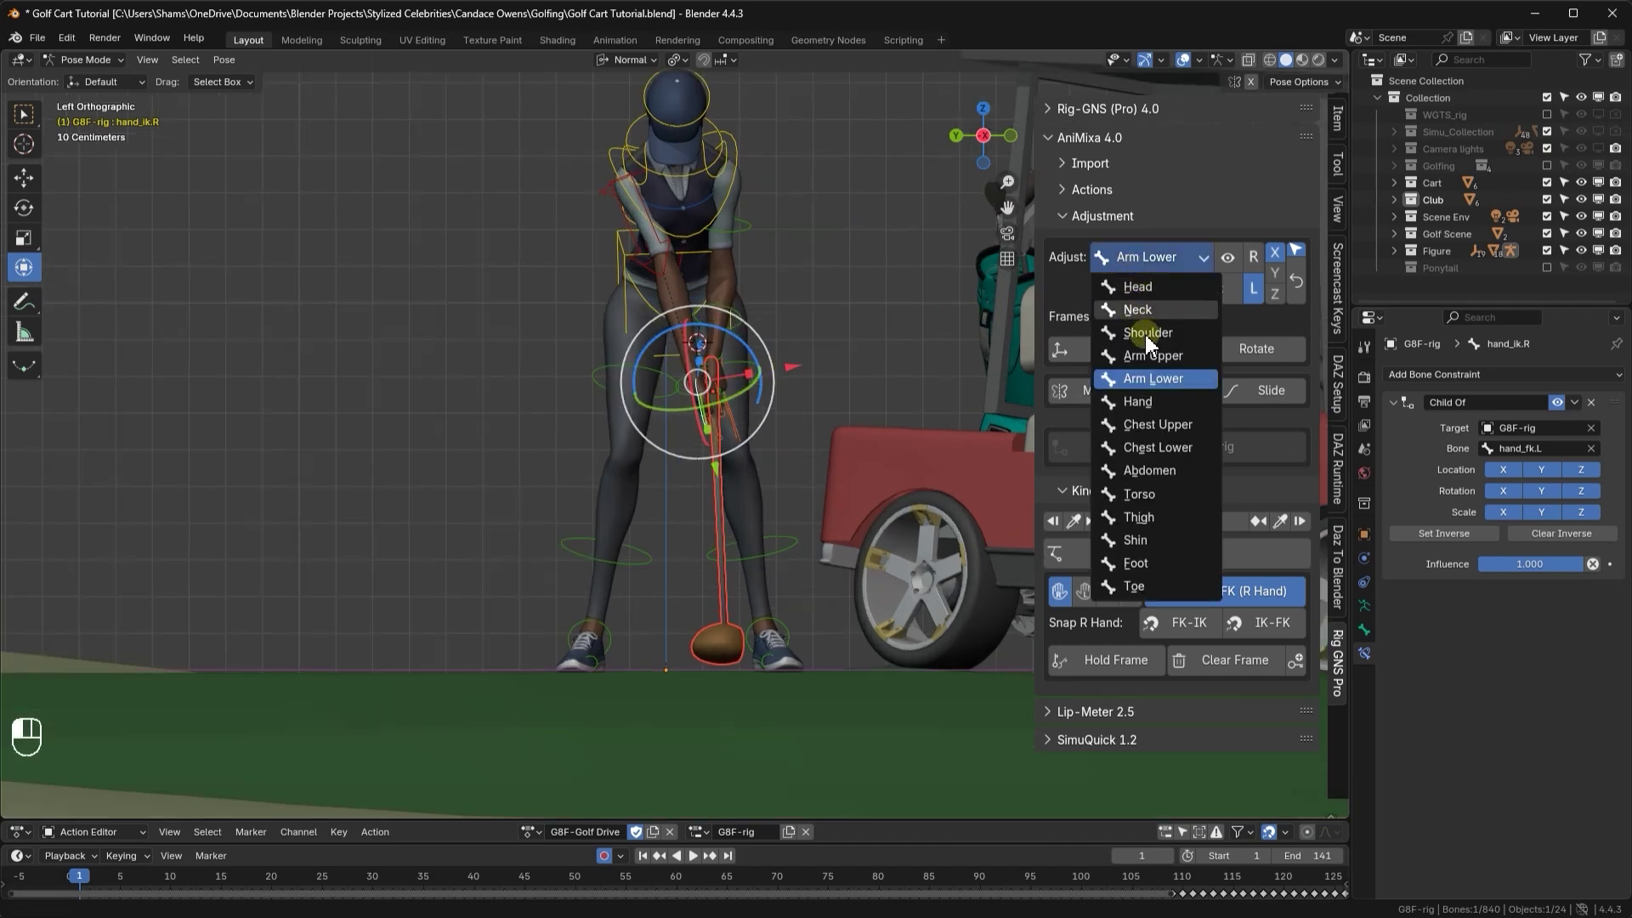
click(1150, 355)
click(1254, 257)
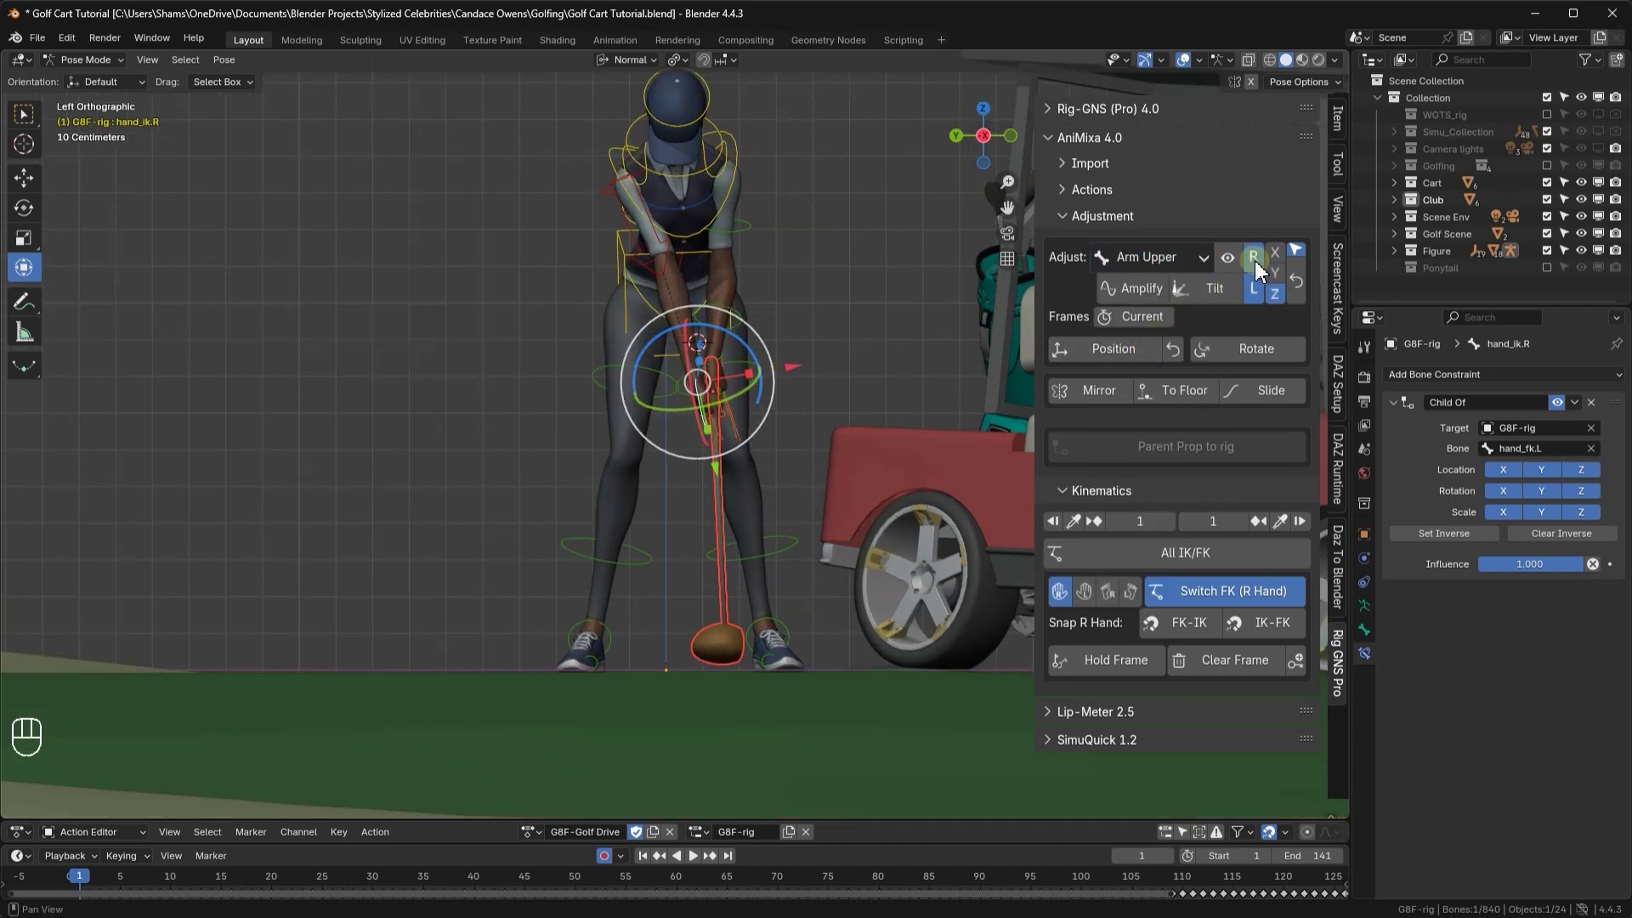
click(1249, 265)
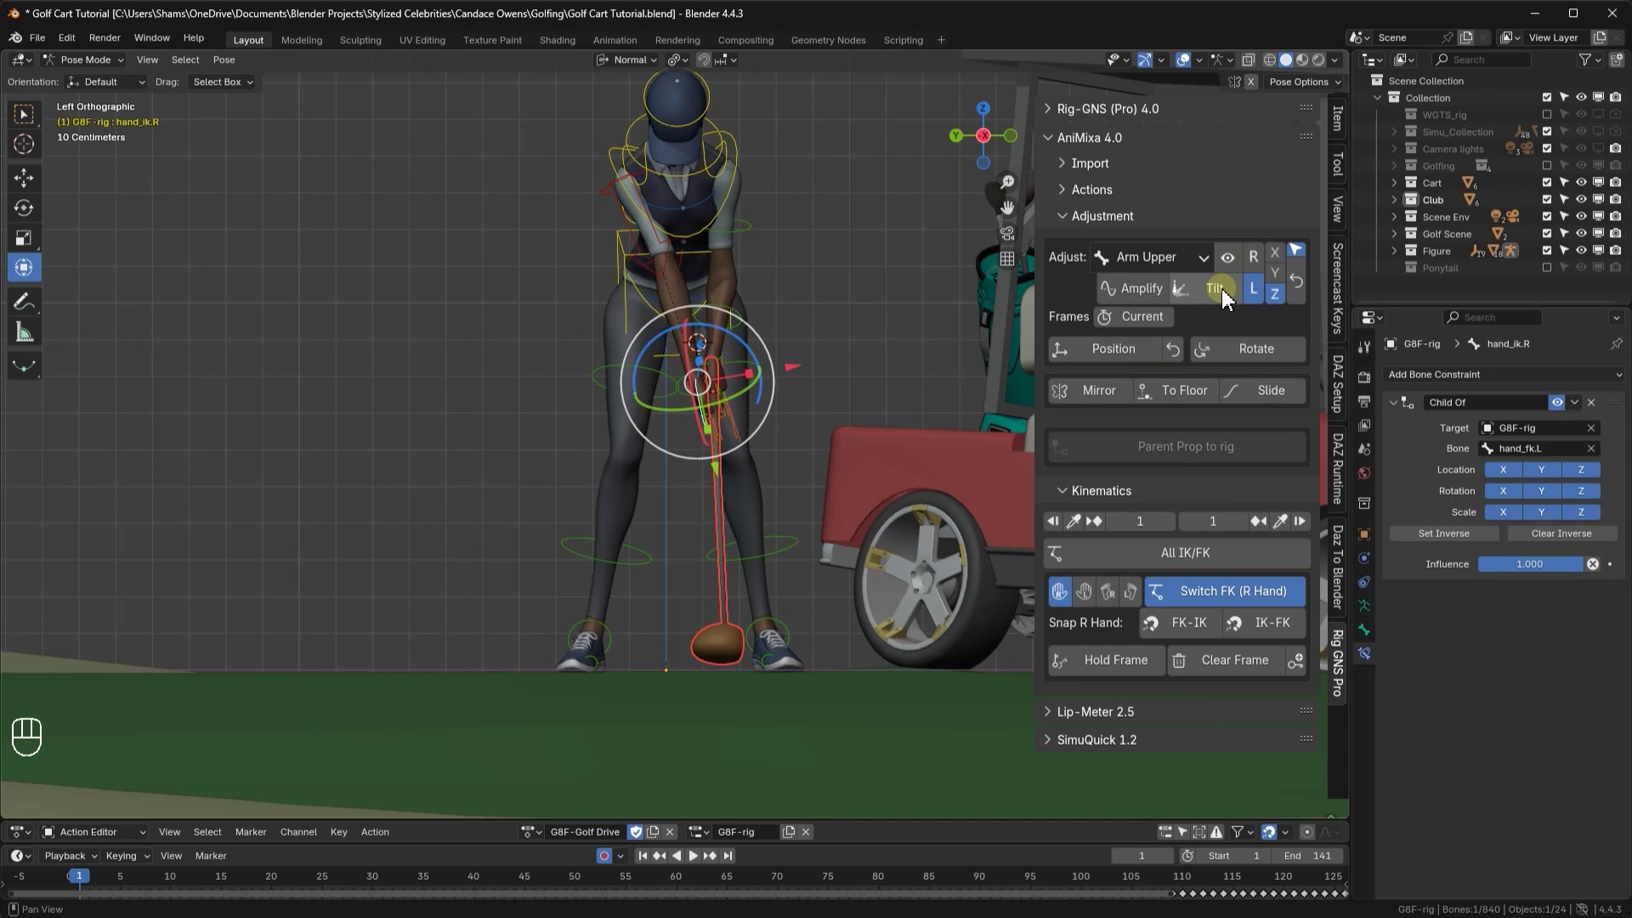
drag(1221, 288, 1224, 295)
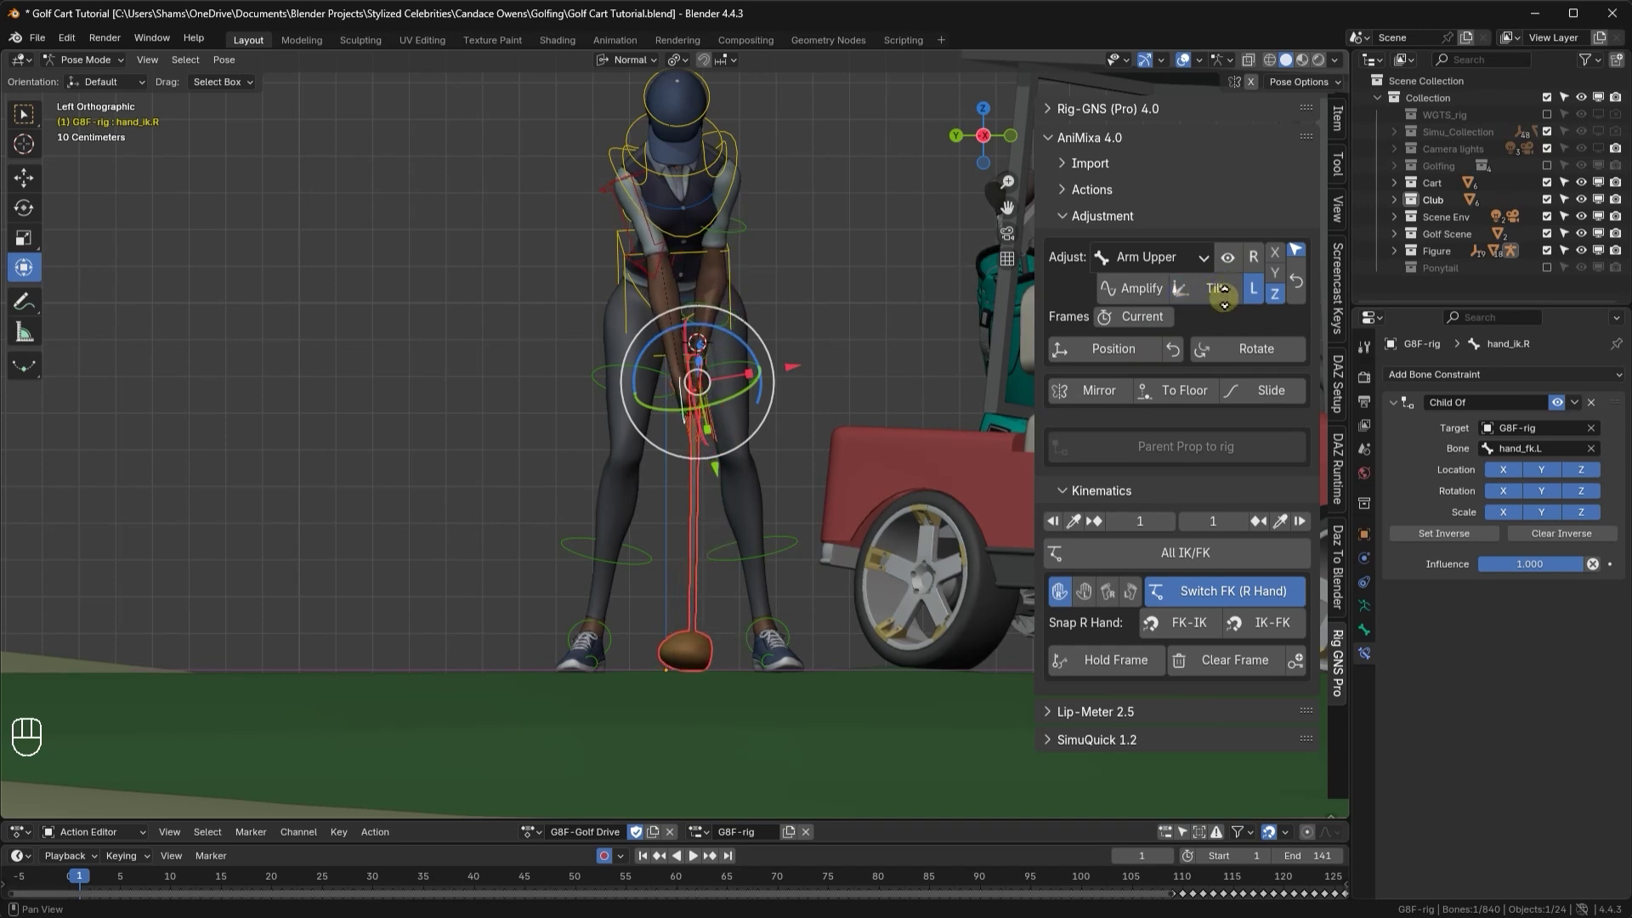
- Tilt the Abdomen about Y to shift the club head toward the character's right foot
click(1183, 256)
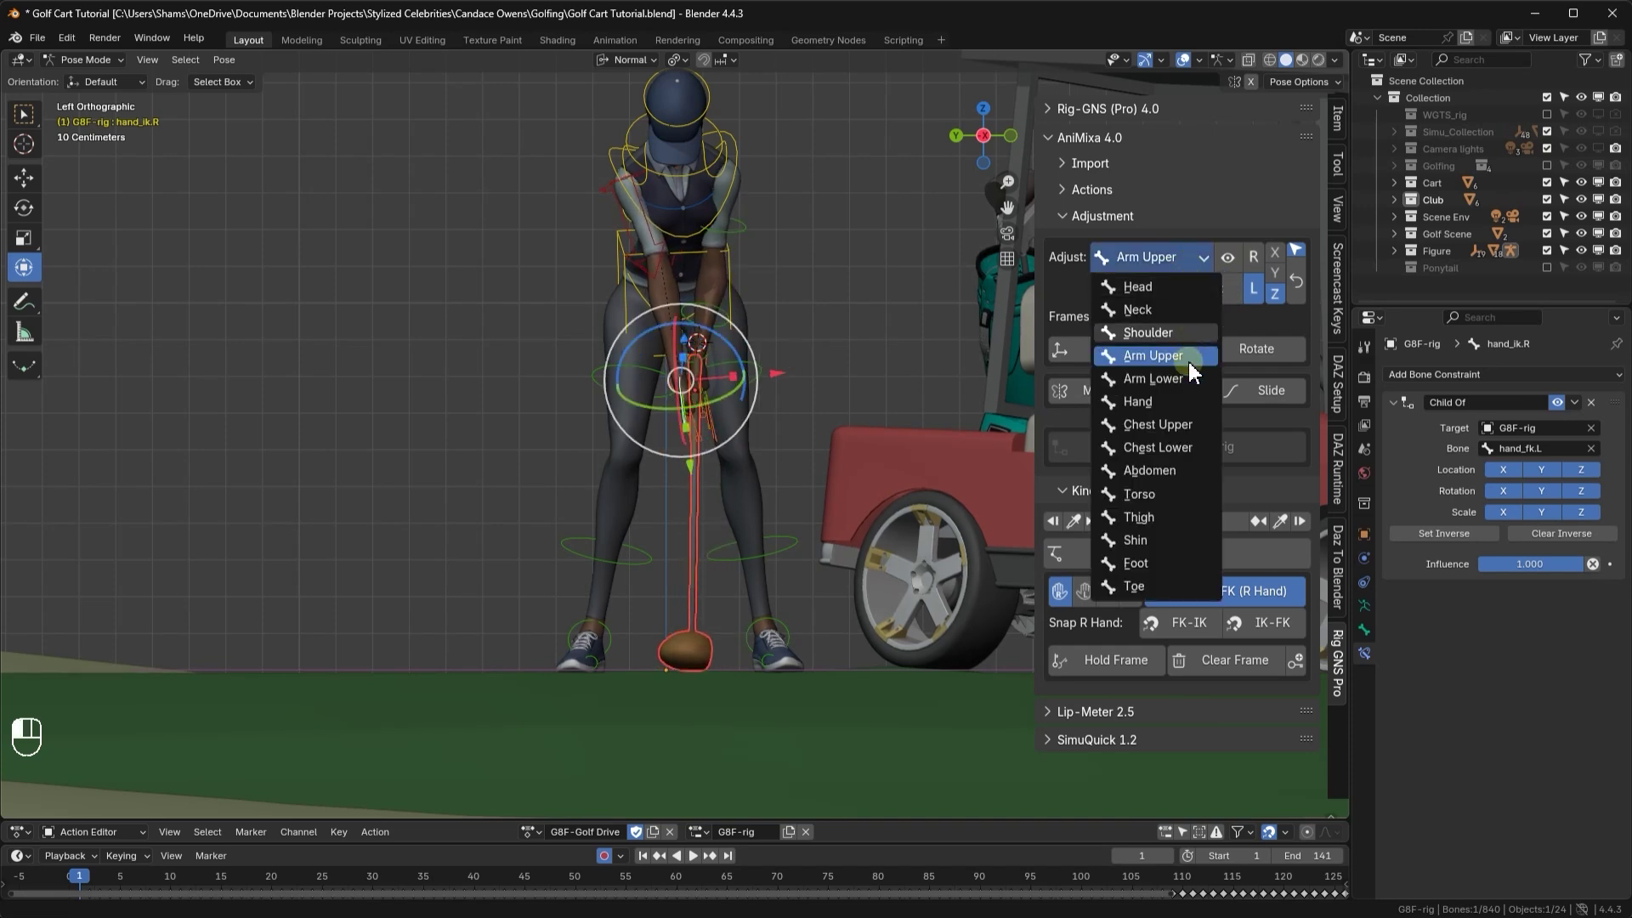
click(1169, 476)
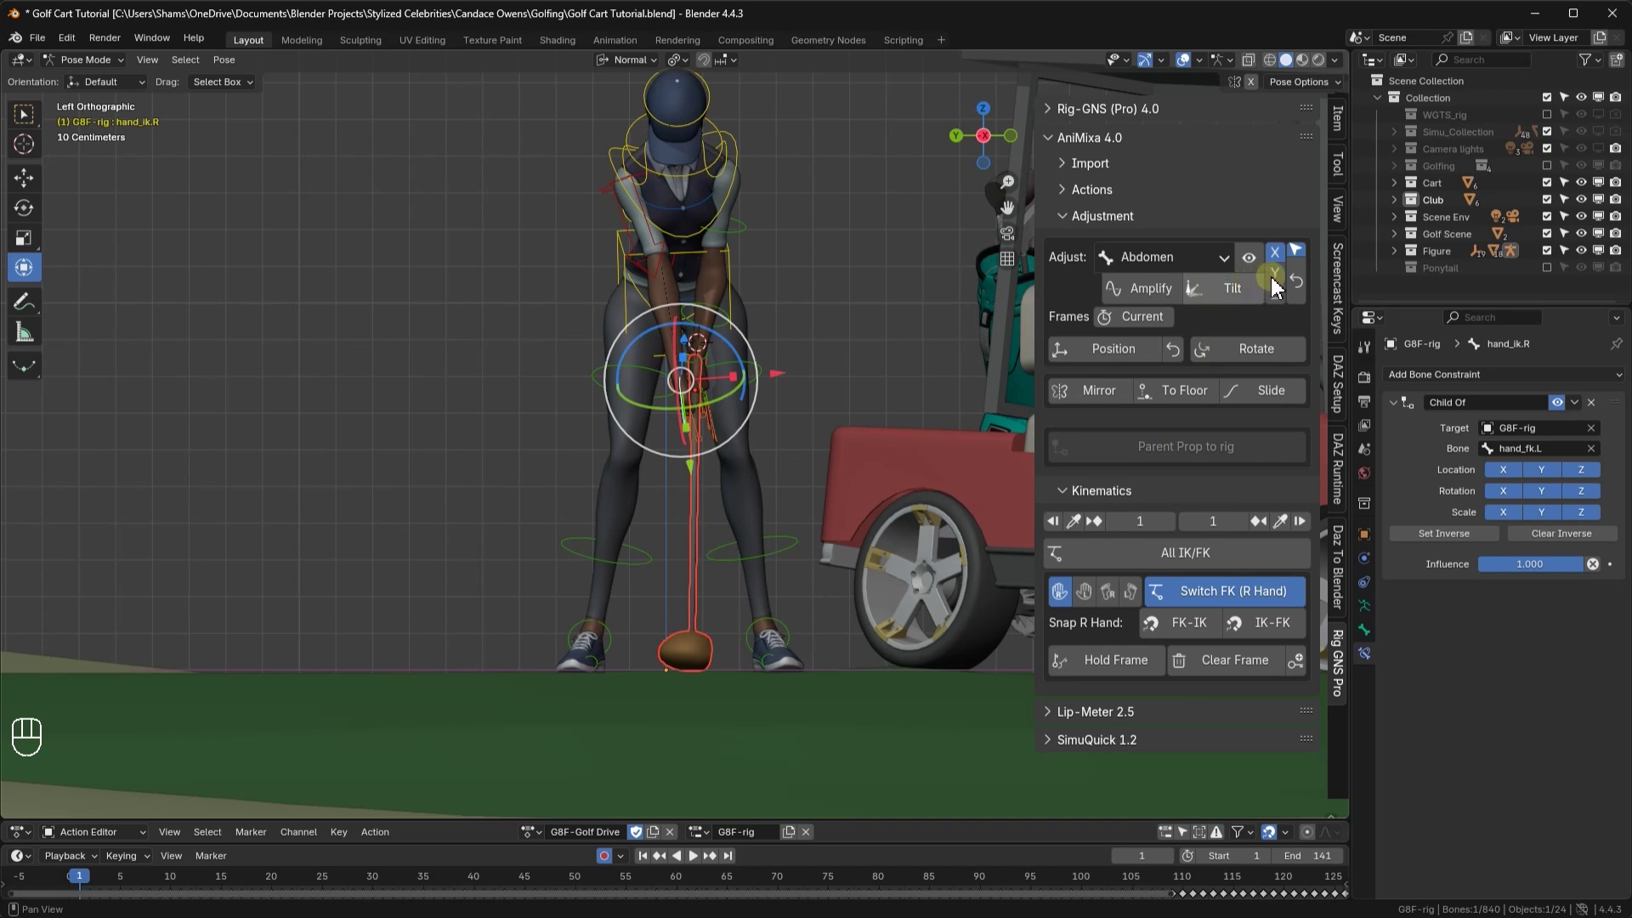
drag(1245, 287, 1237, 274)
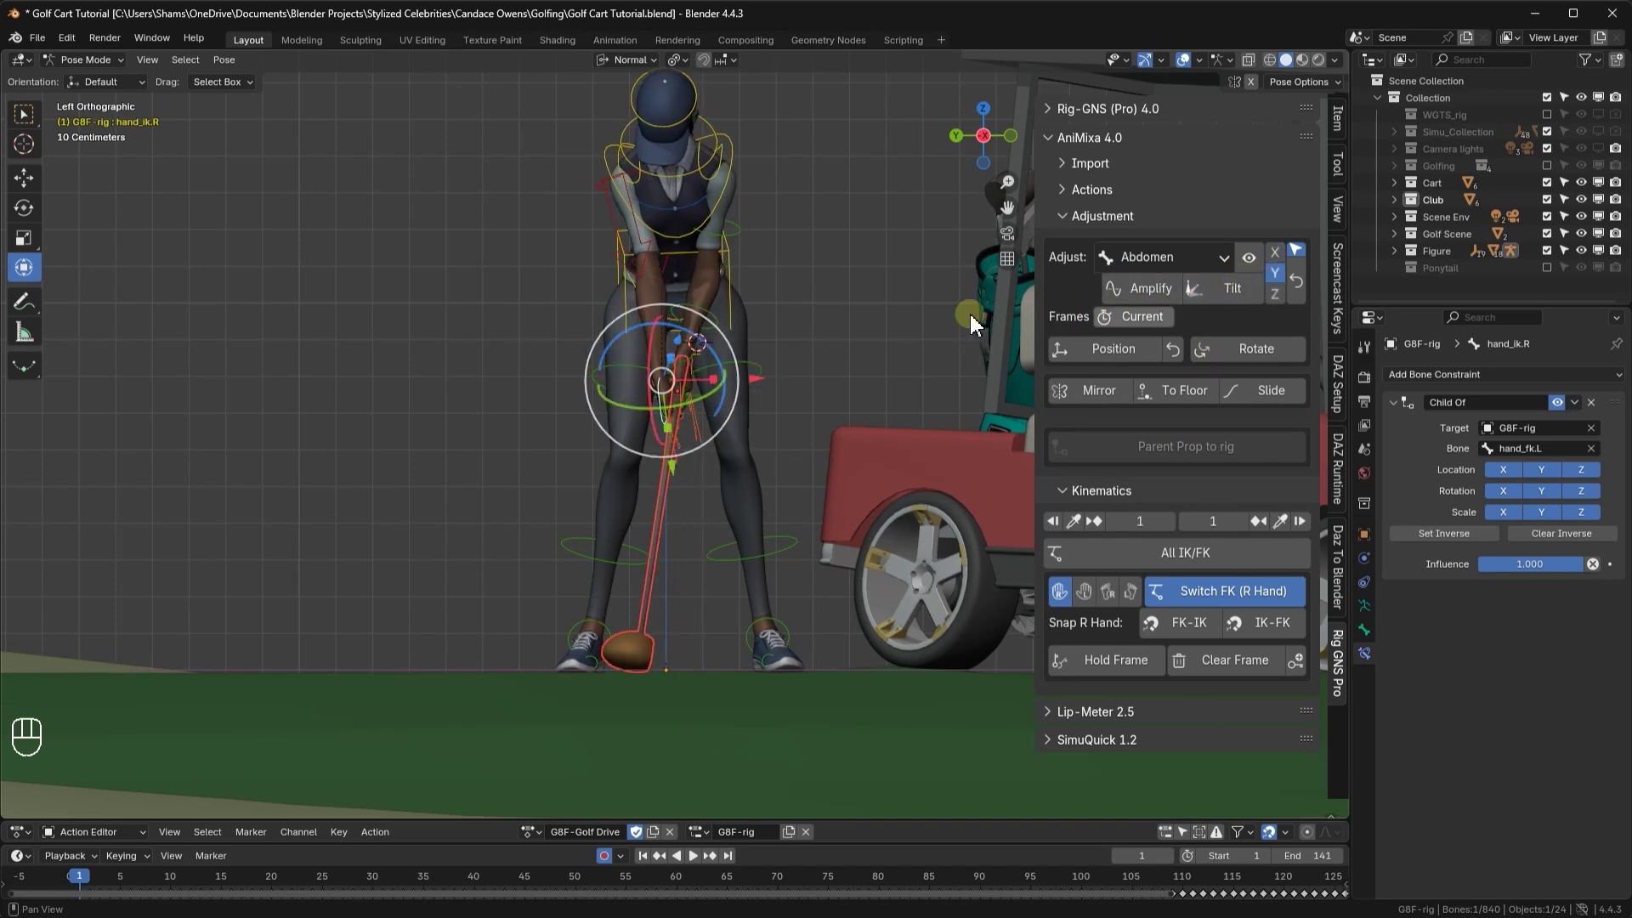
- Play the adjusted swing, examine the pose and club at frame 29, and return to frame 1
scroll(731, 333, down, 1)
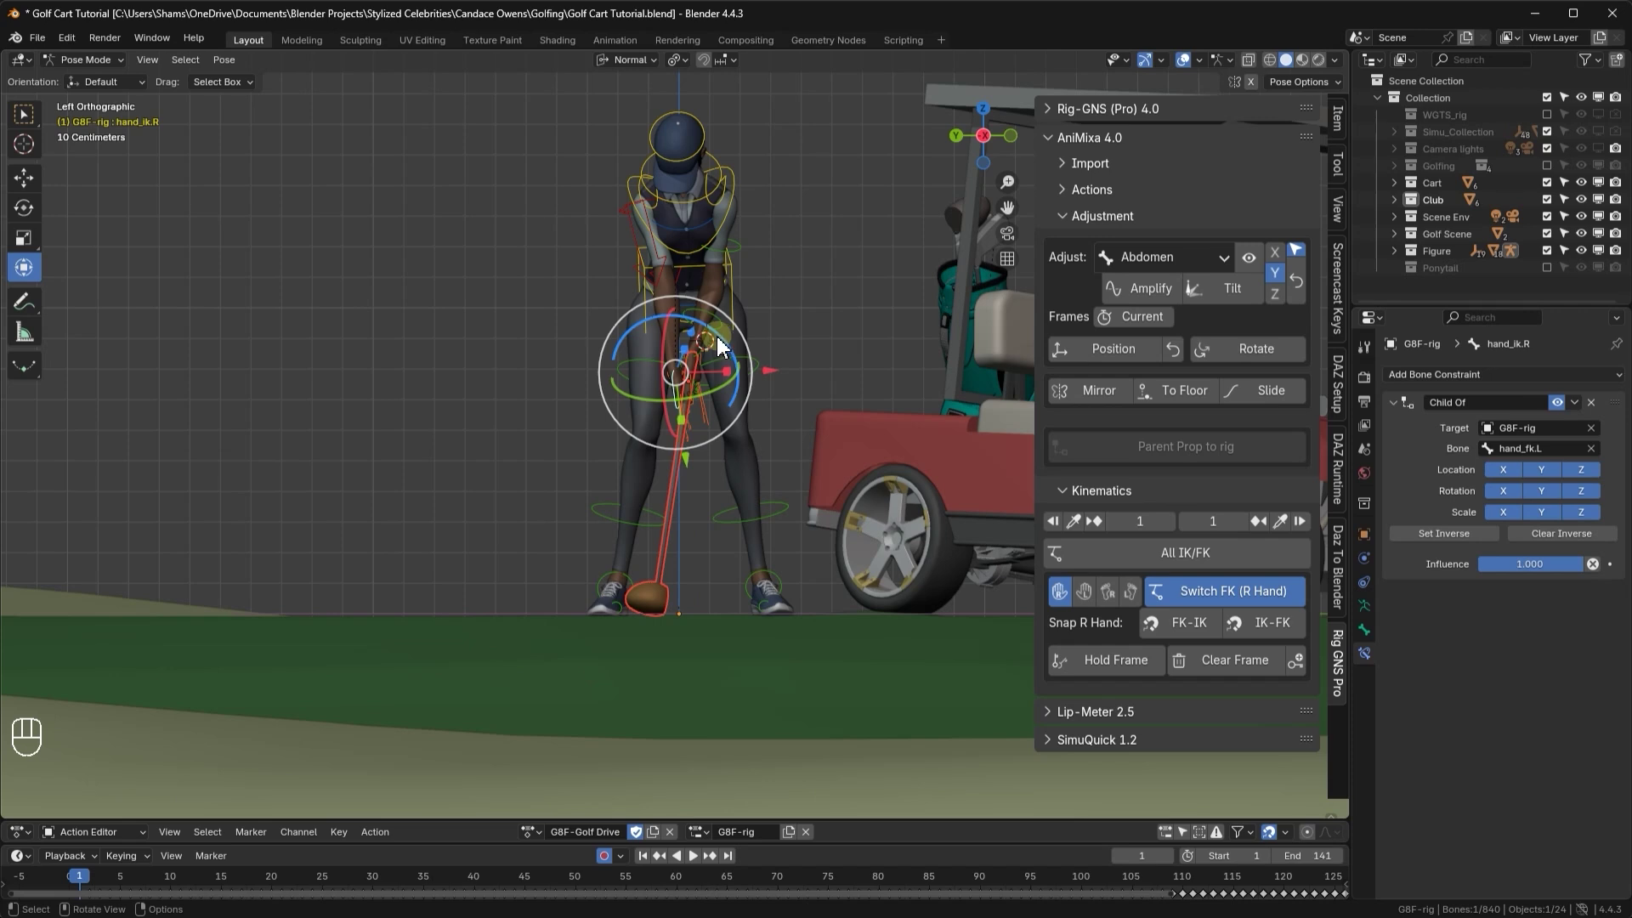
key(space)
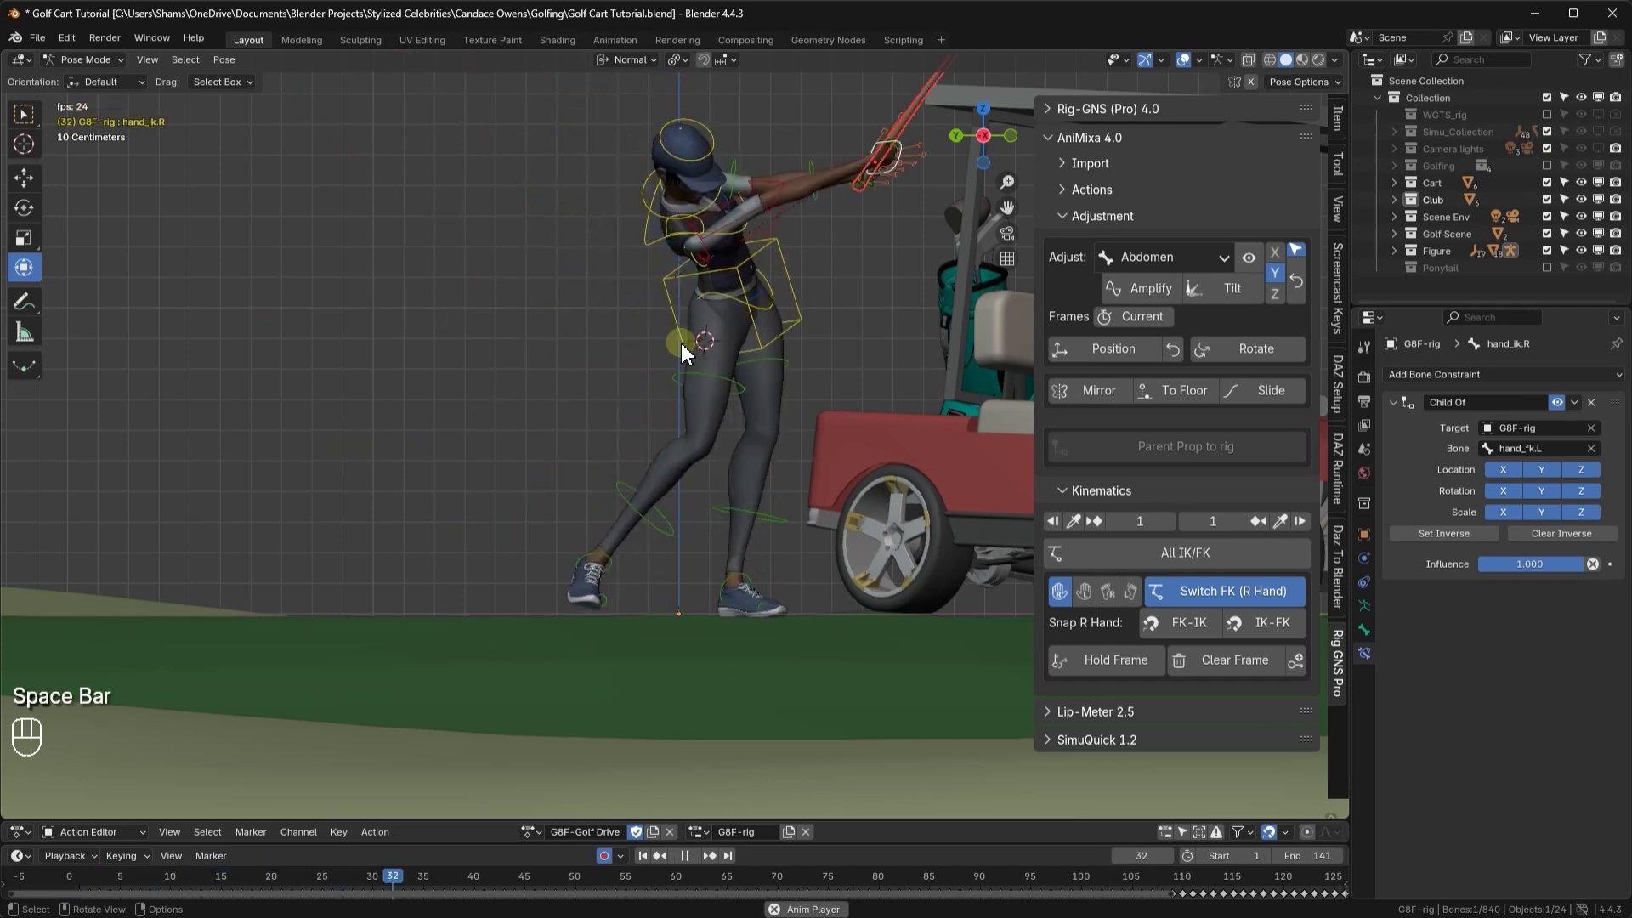
key(space)
drag(510, 887, 366, 905)
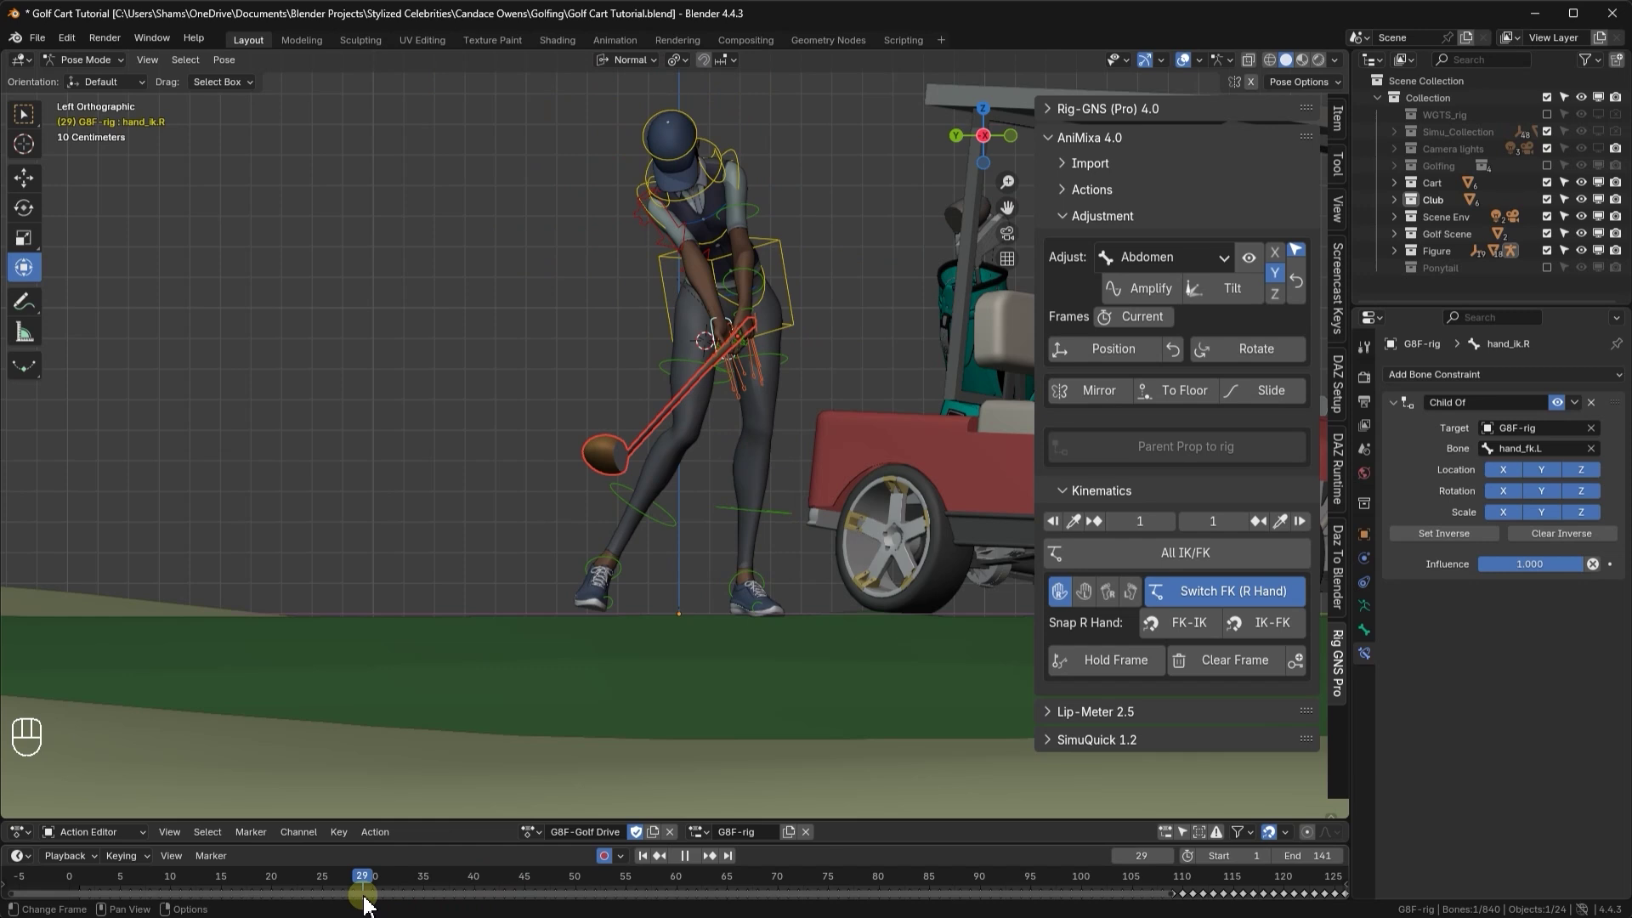
middle_drag(737, 509, 633, 537)
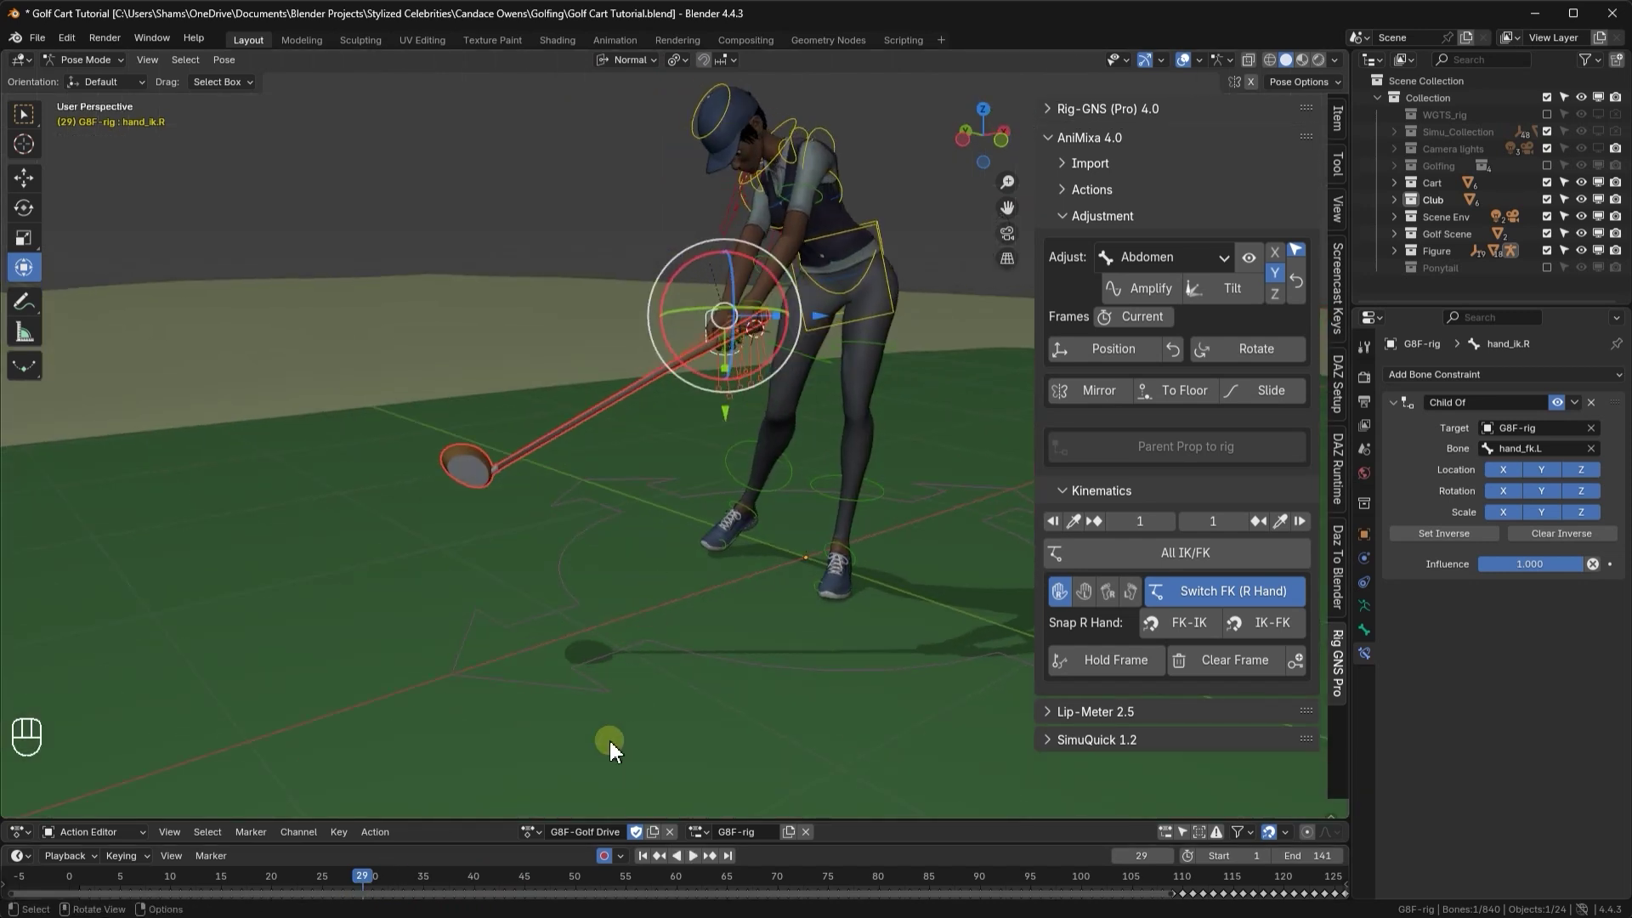
click(642, 856)
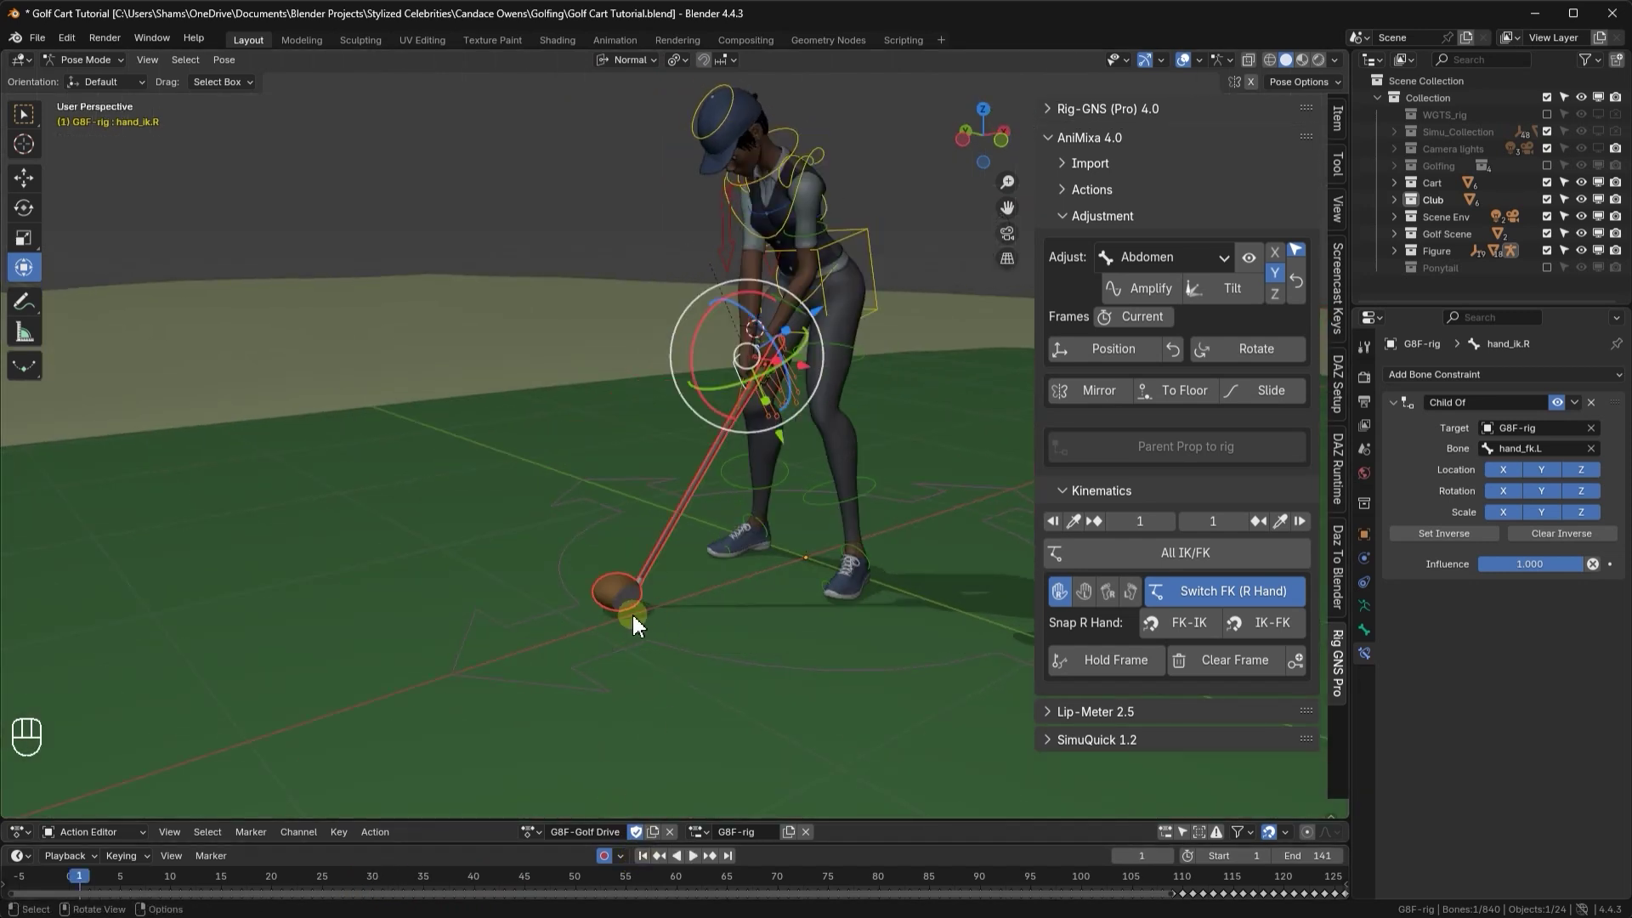
- Switch to Object Mode and add a UV sphere at the 3D cursor placed on the ground beside the club head
middle_drag(633, 615, 614, 563)
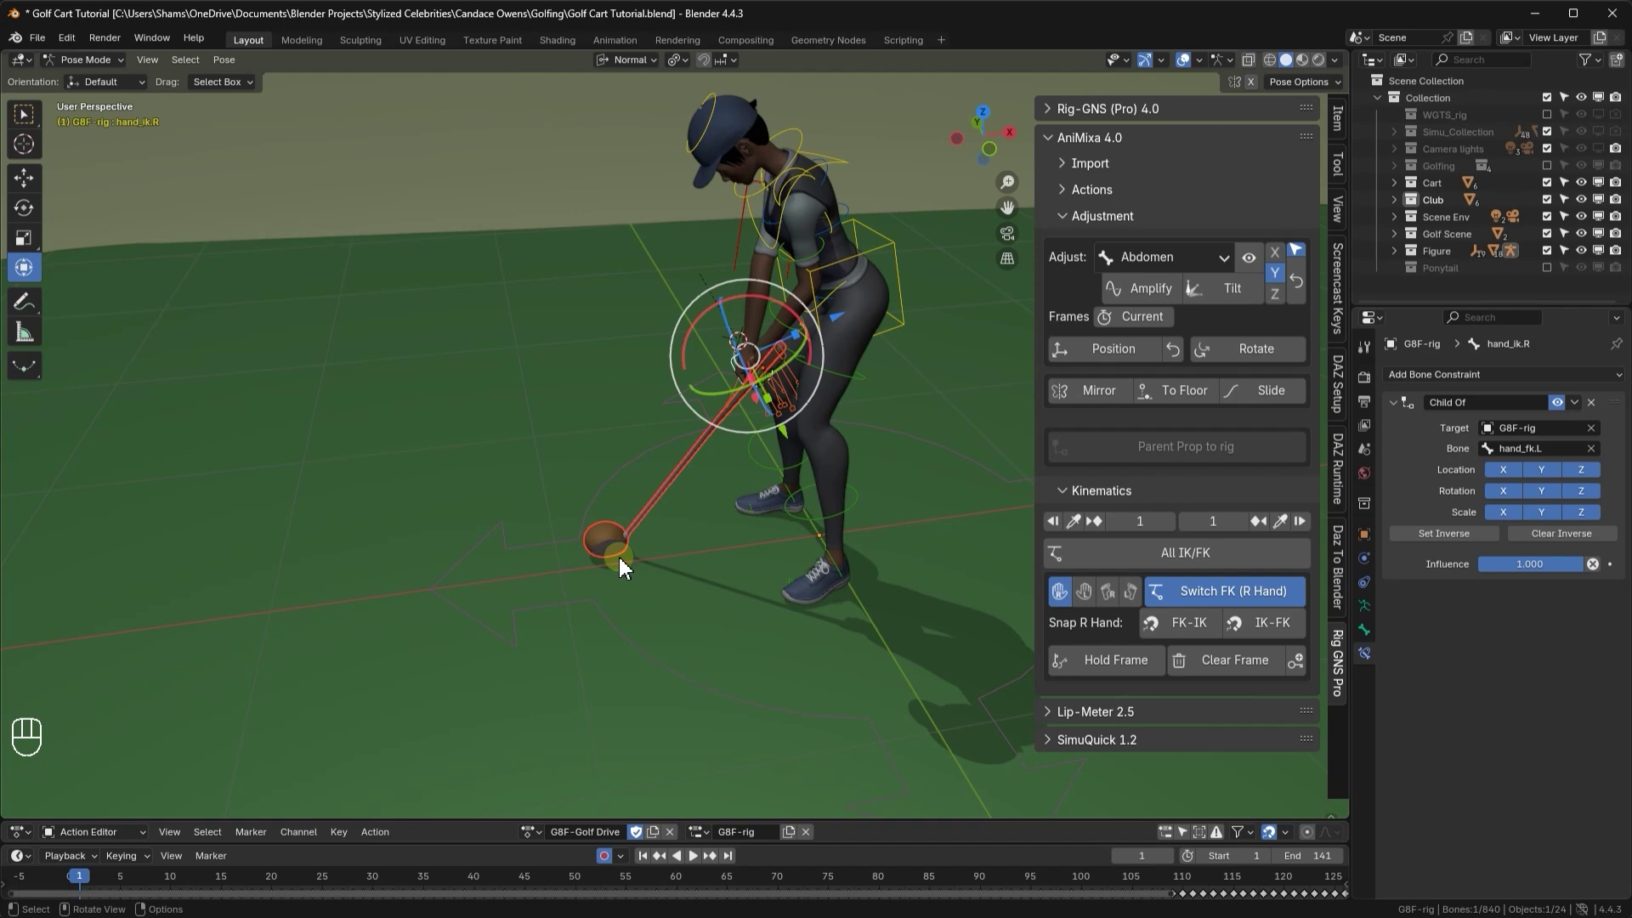
key(Tab)
scroll(595, 561, up, 6)
shift+click(588, 571)
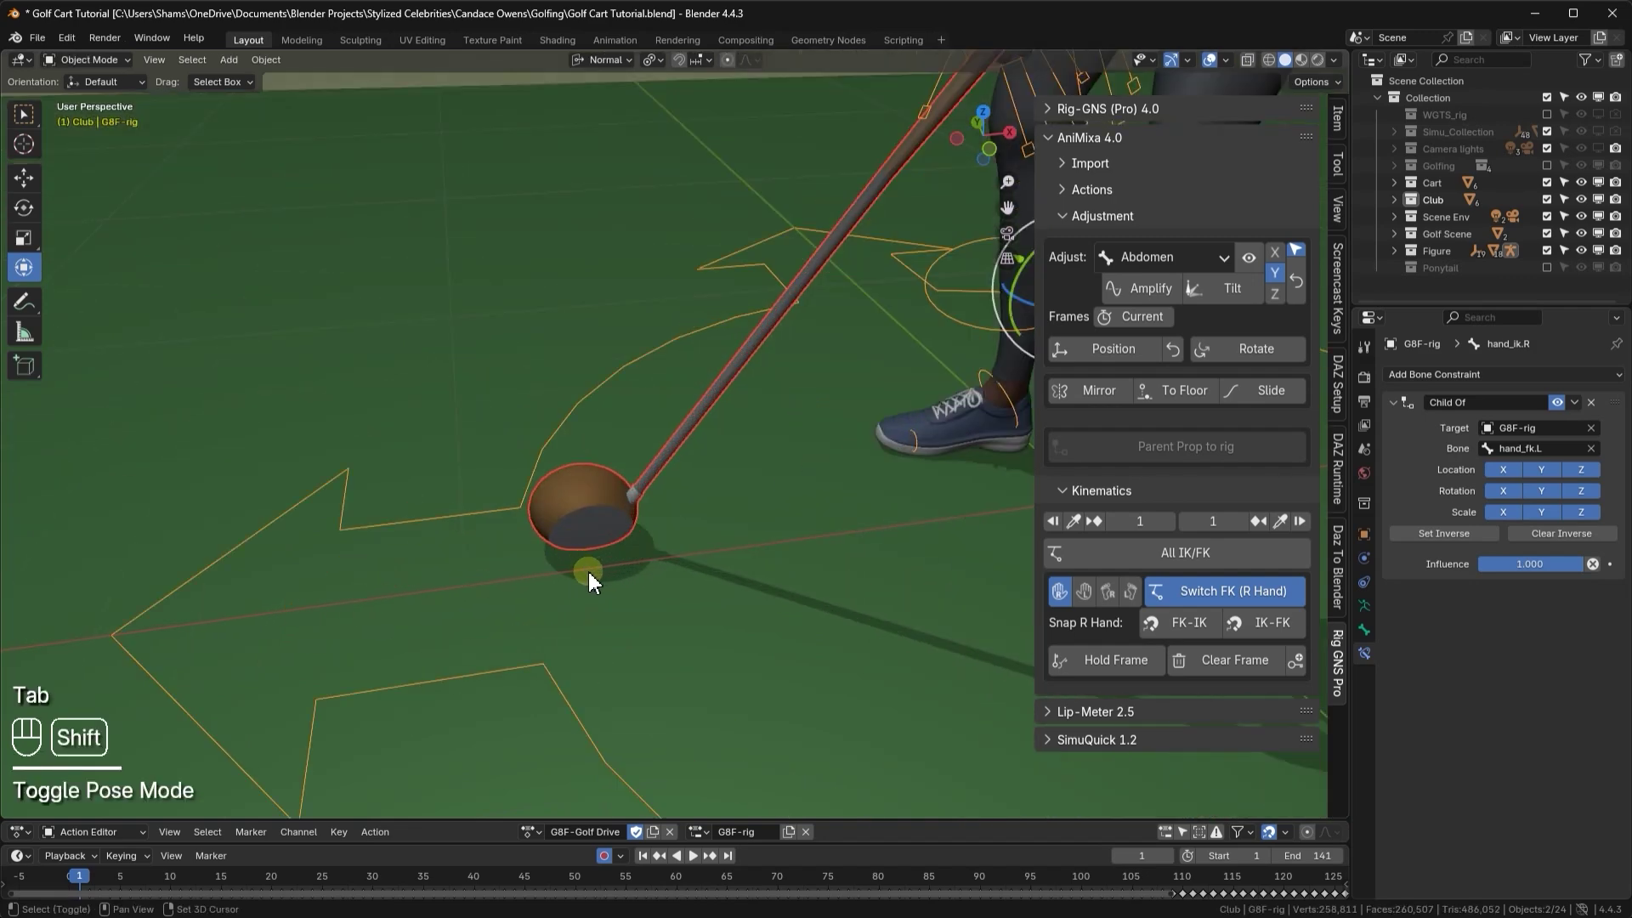
key(shift+a)
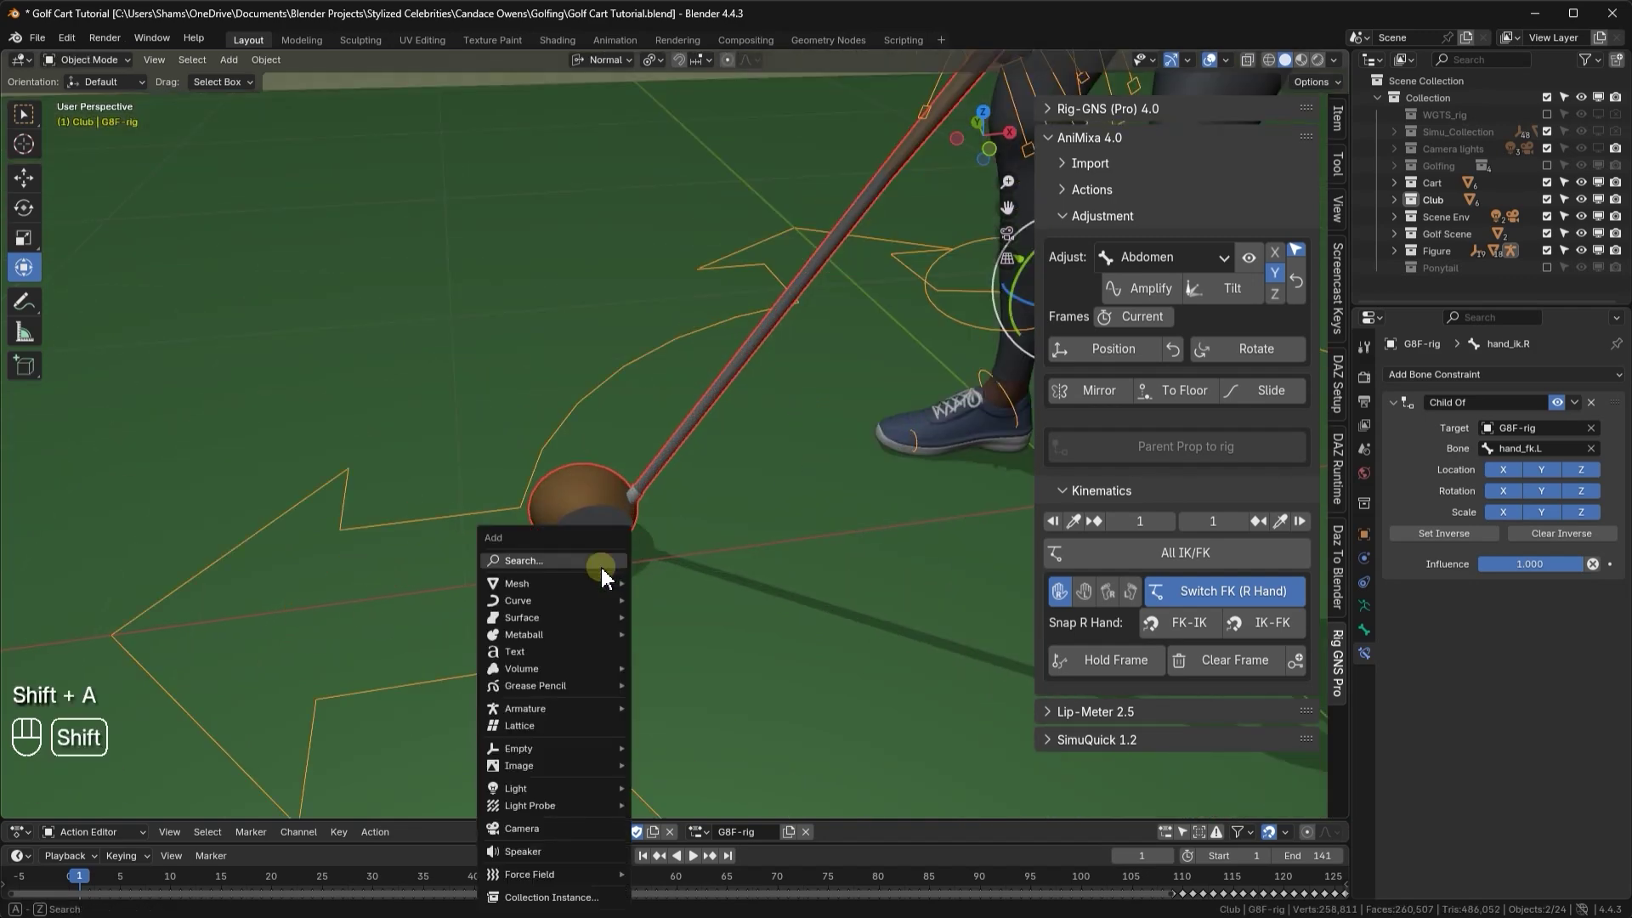
mouse_move(603, 583)
click(676, 629)
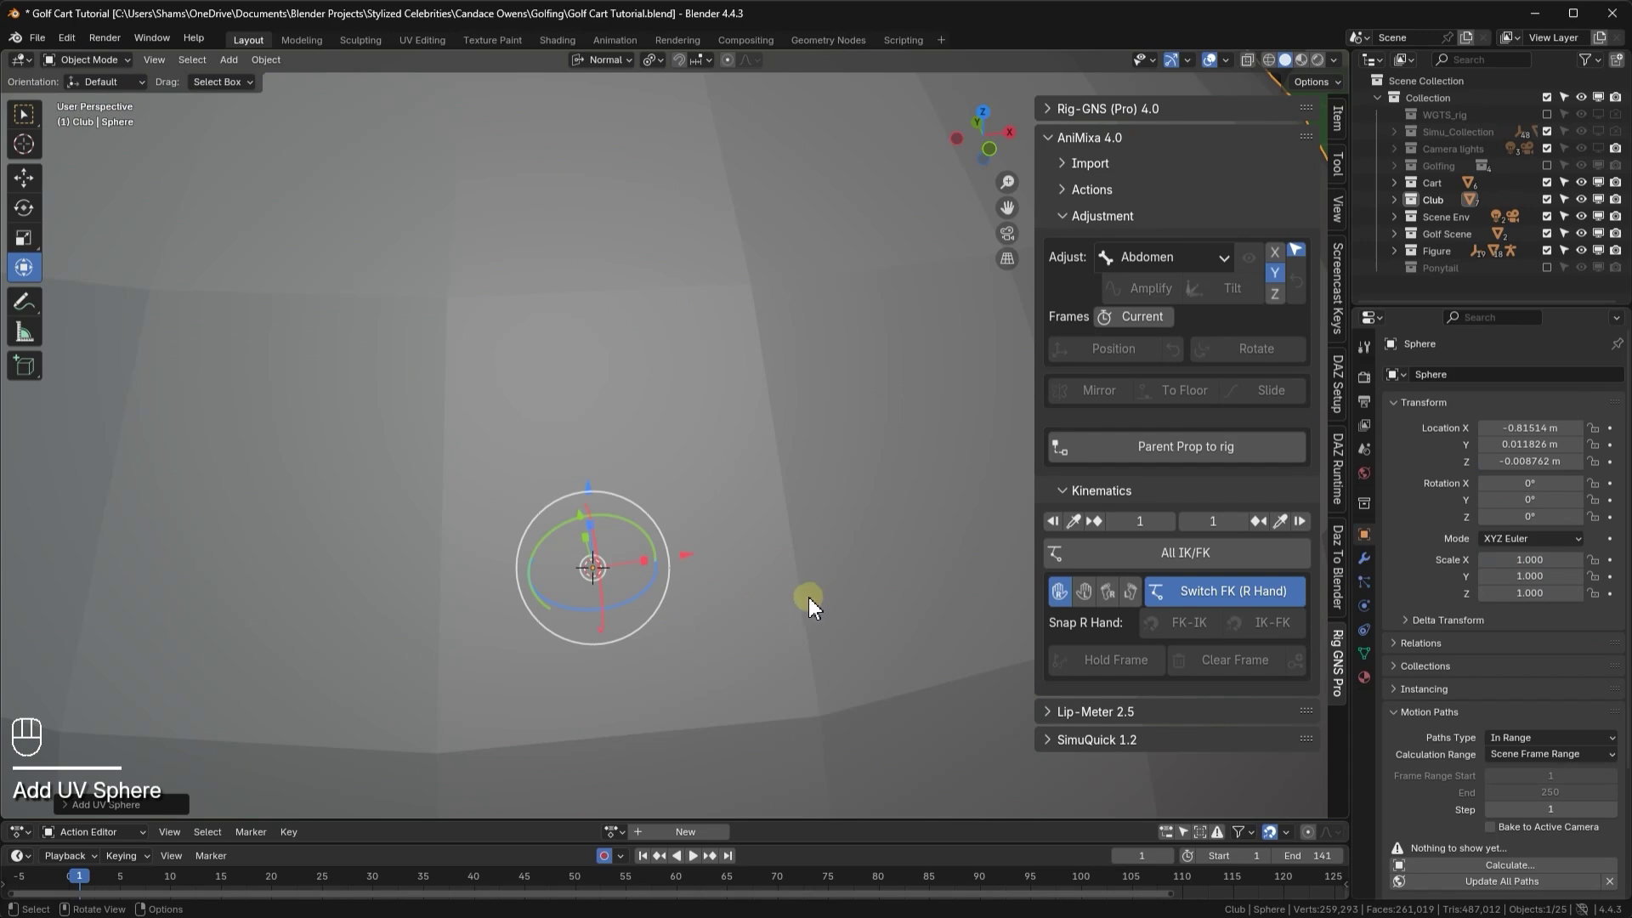
- Scale the sphere to 0.040 and raise it to about Z 0.042 m as a ball beside the club head
key(s)
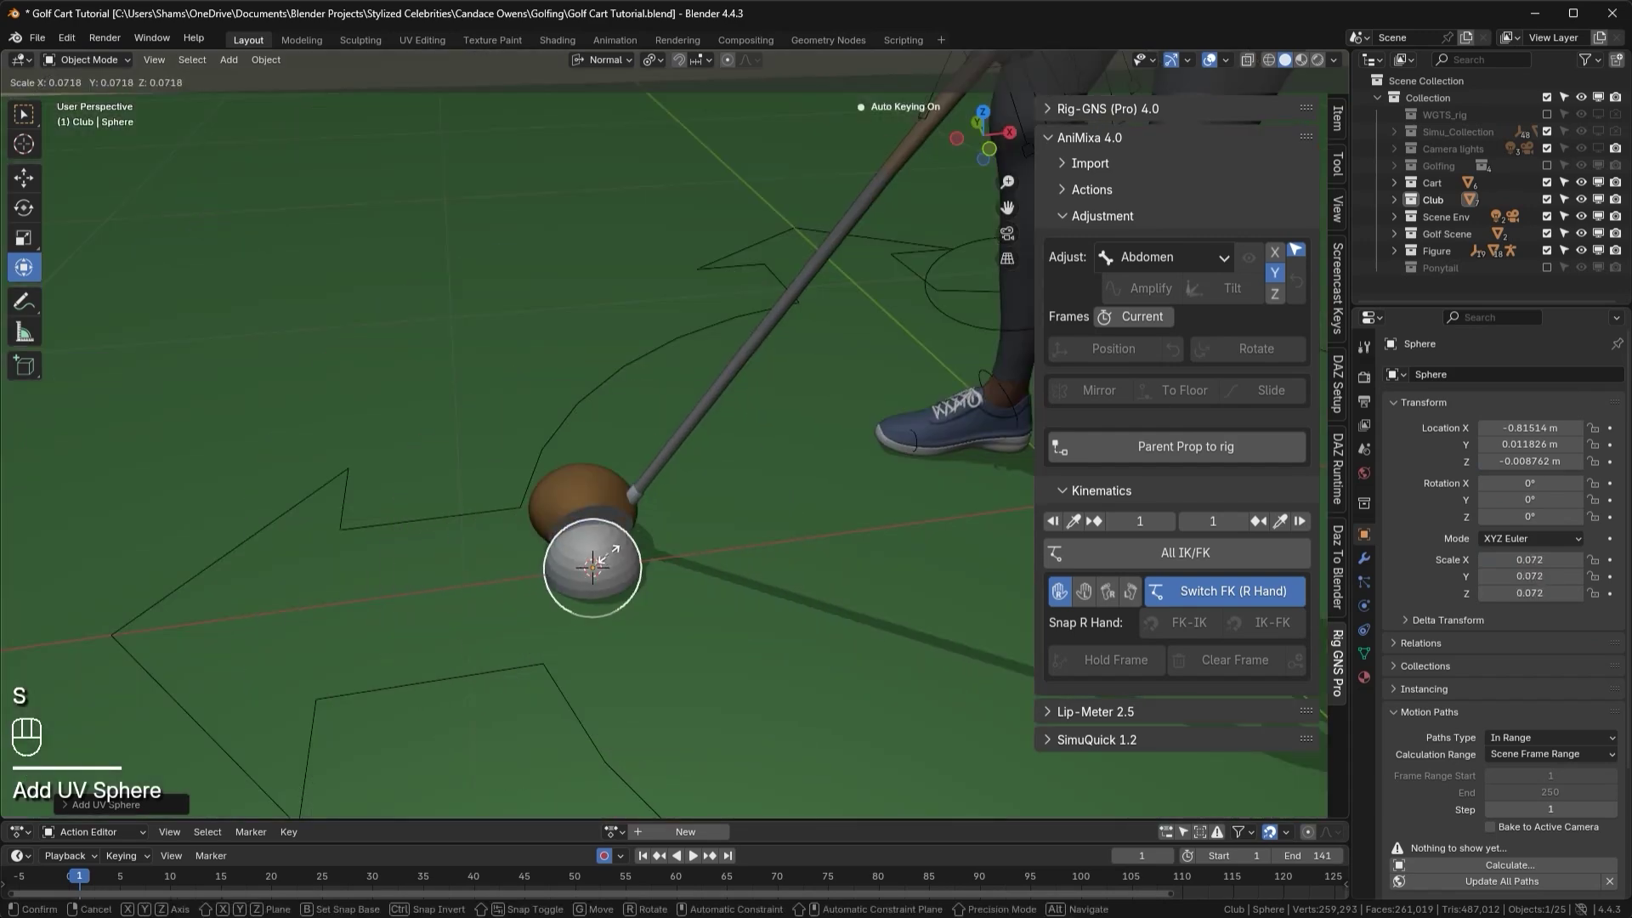
middle_drag(610, 529, 594, 514)
drag(591, 442, 783, 425)
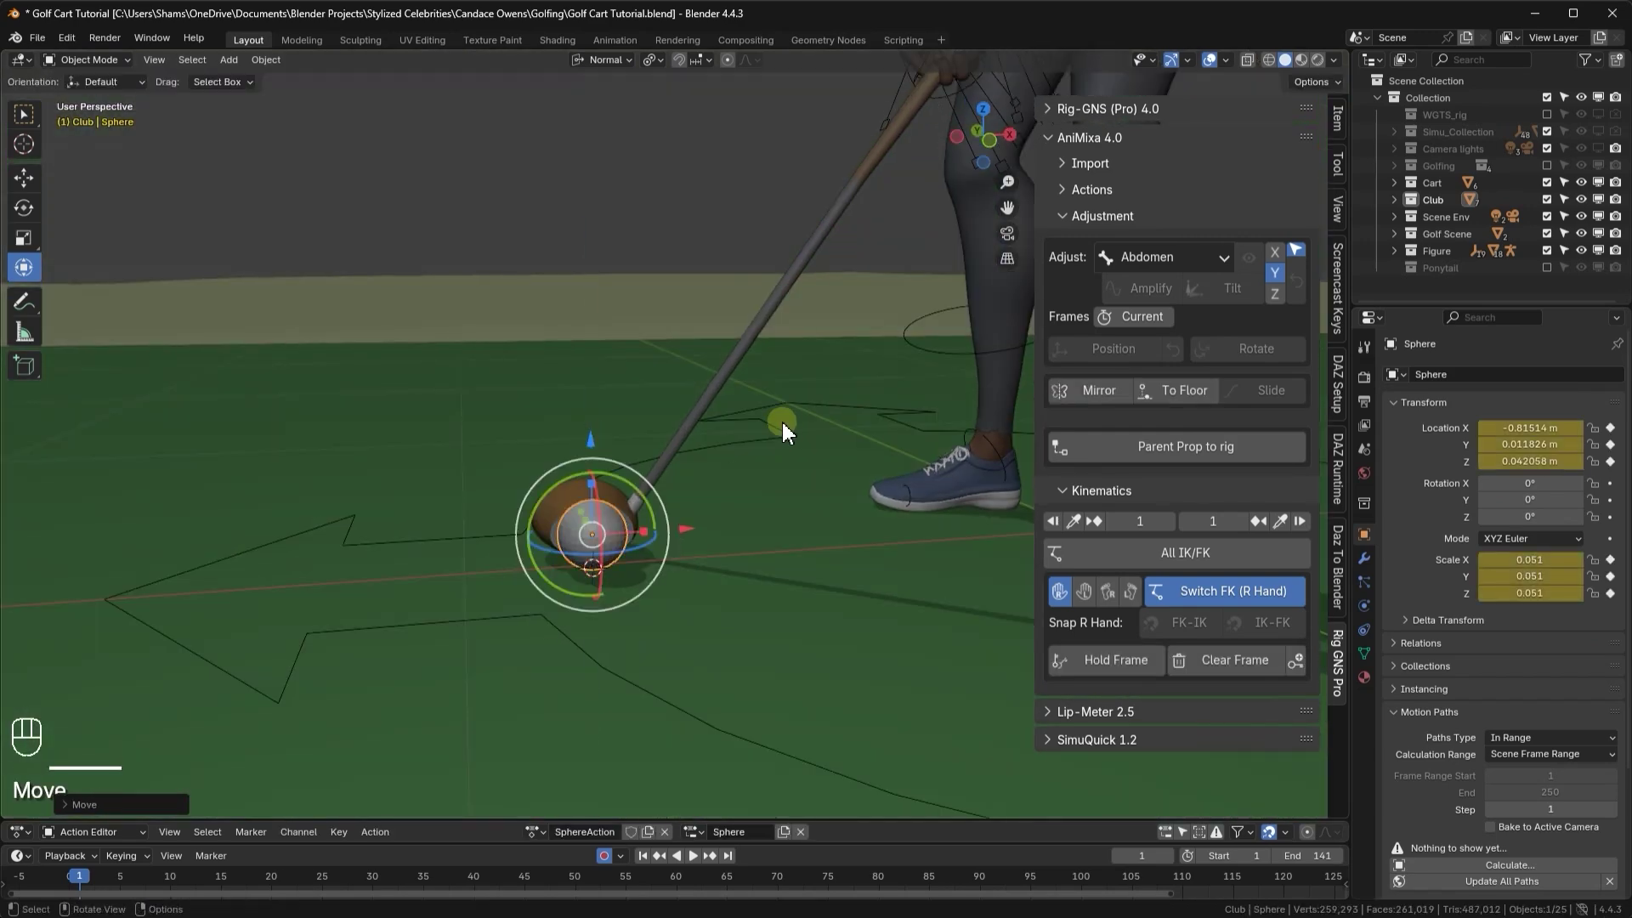
drag(689, 480, 667, 497)
middle_drag(667, 497, 541, 564)
scroll(542, 564, down, 5)
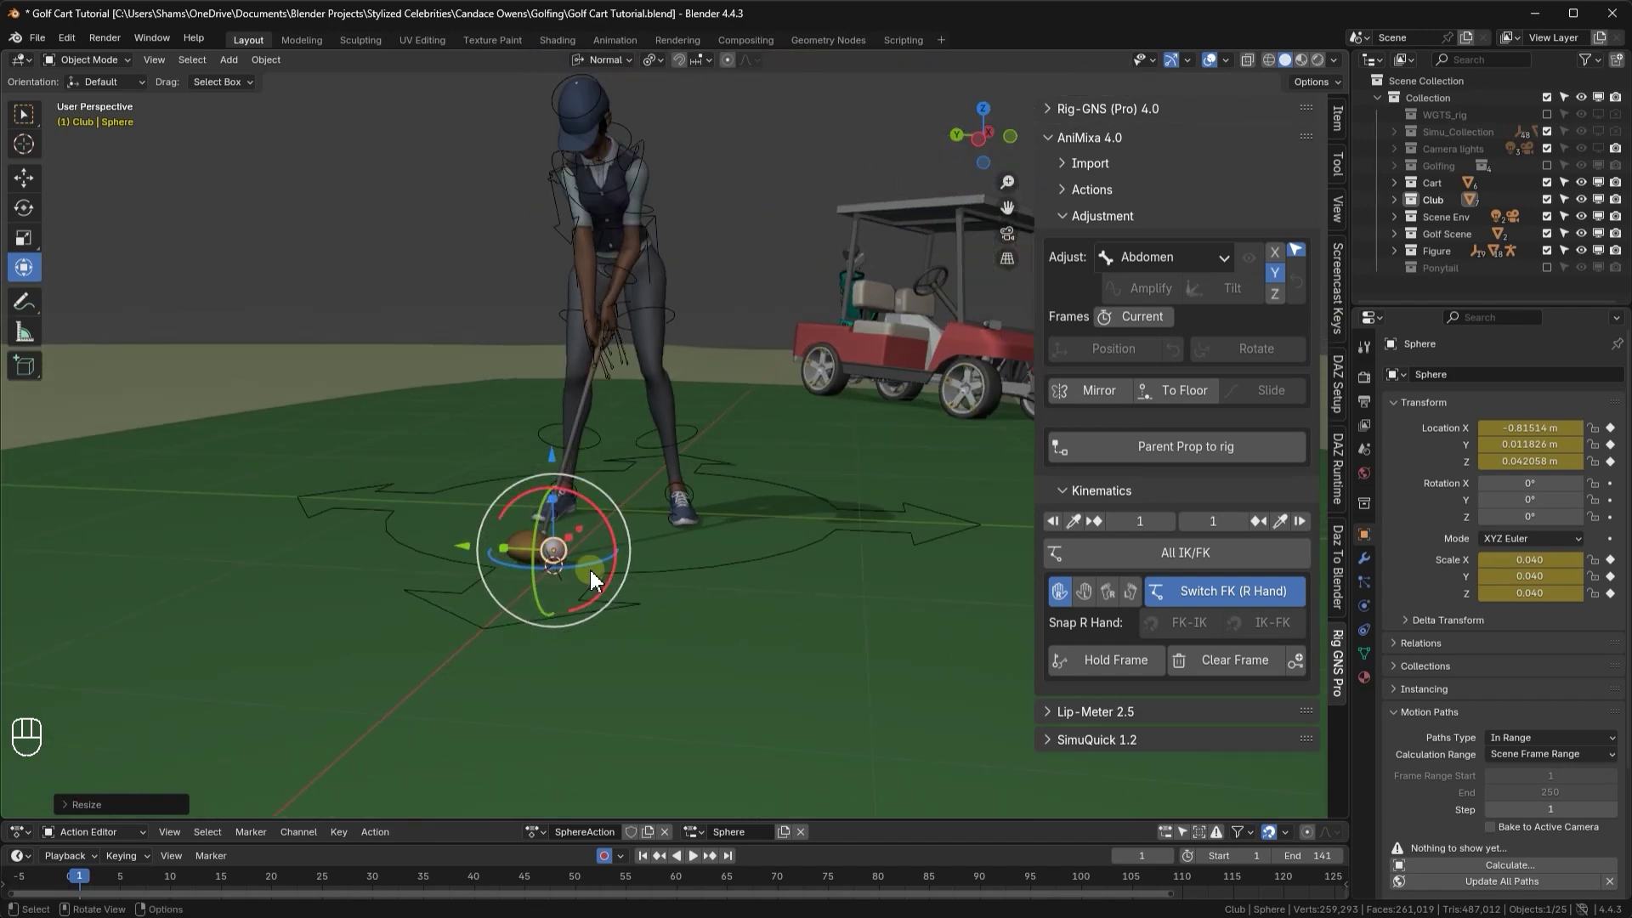
- Go to frame 29 and switch the G8F-rig to Pose Mode, seen from the front
drag(81, 888, 366, 880)
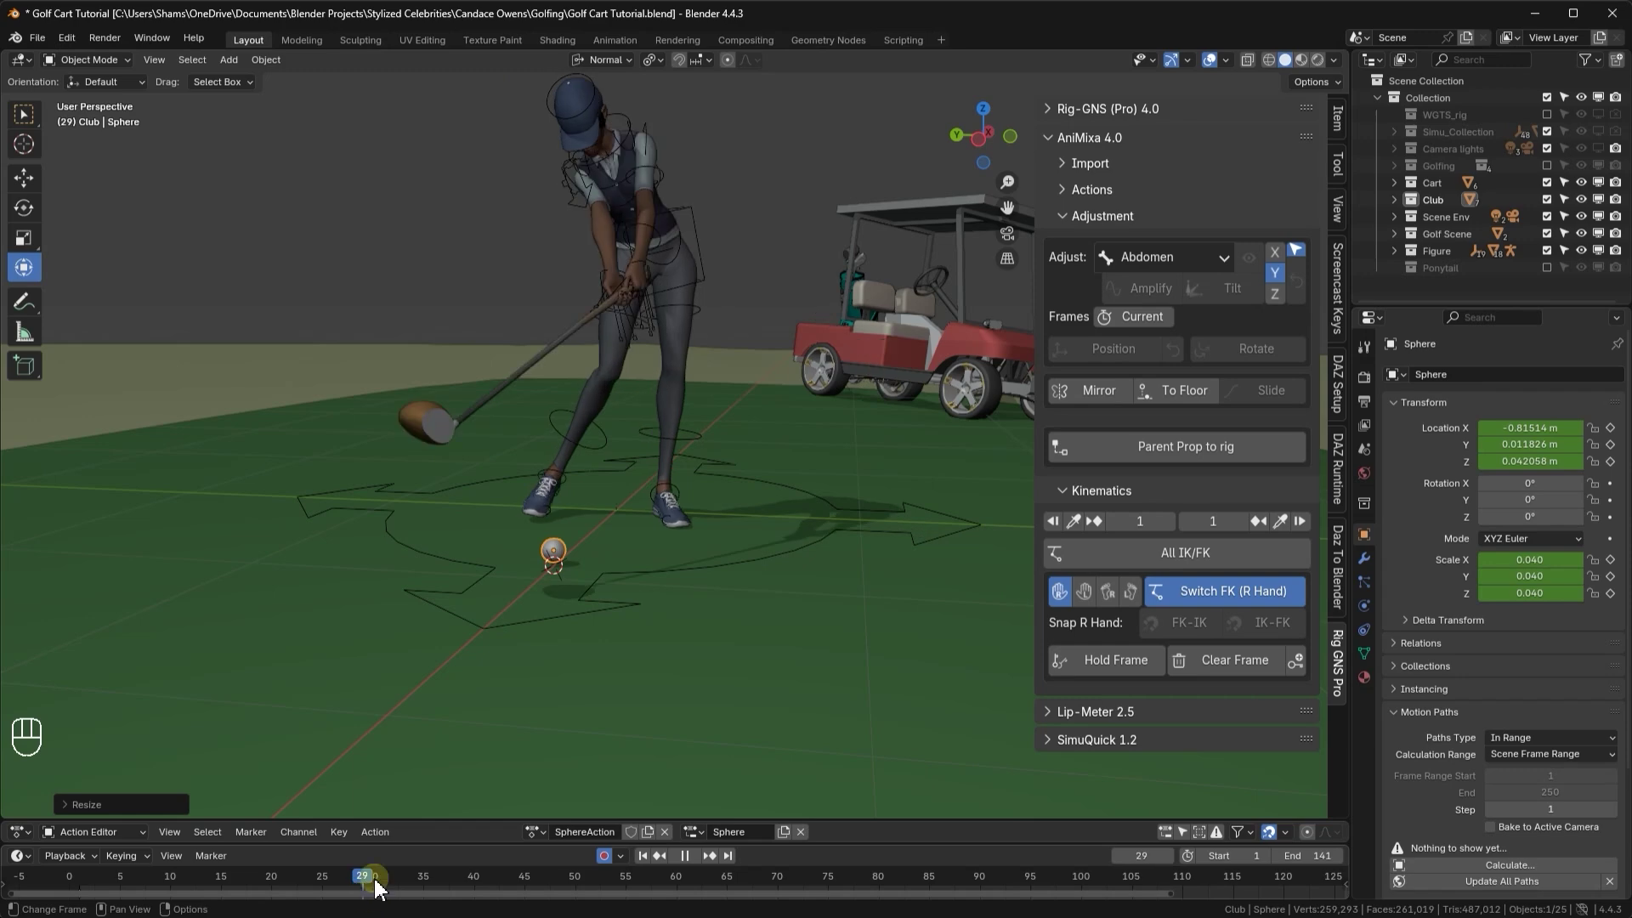
middle_drag(565, 657, 440, 633)
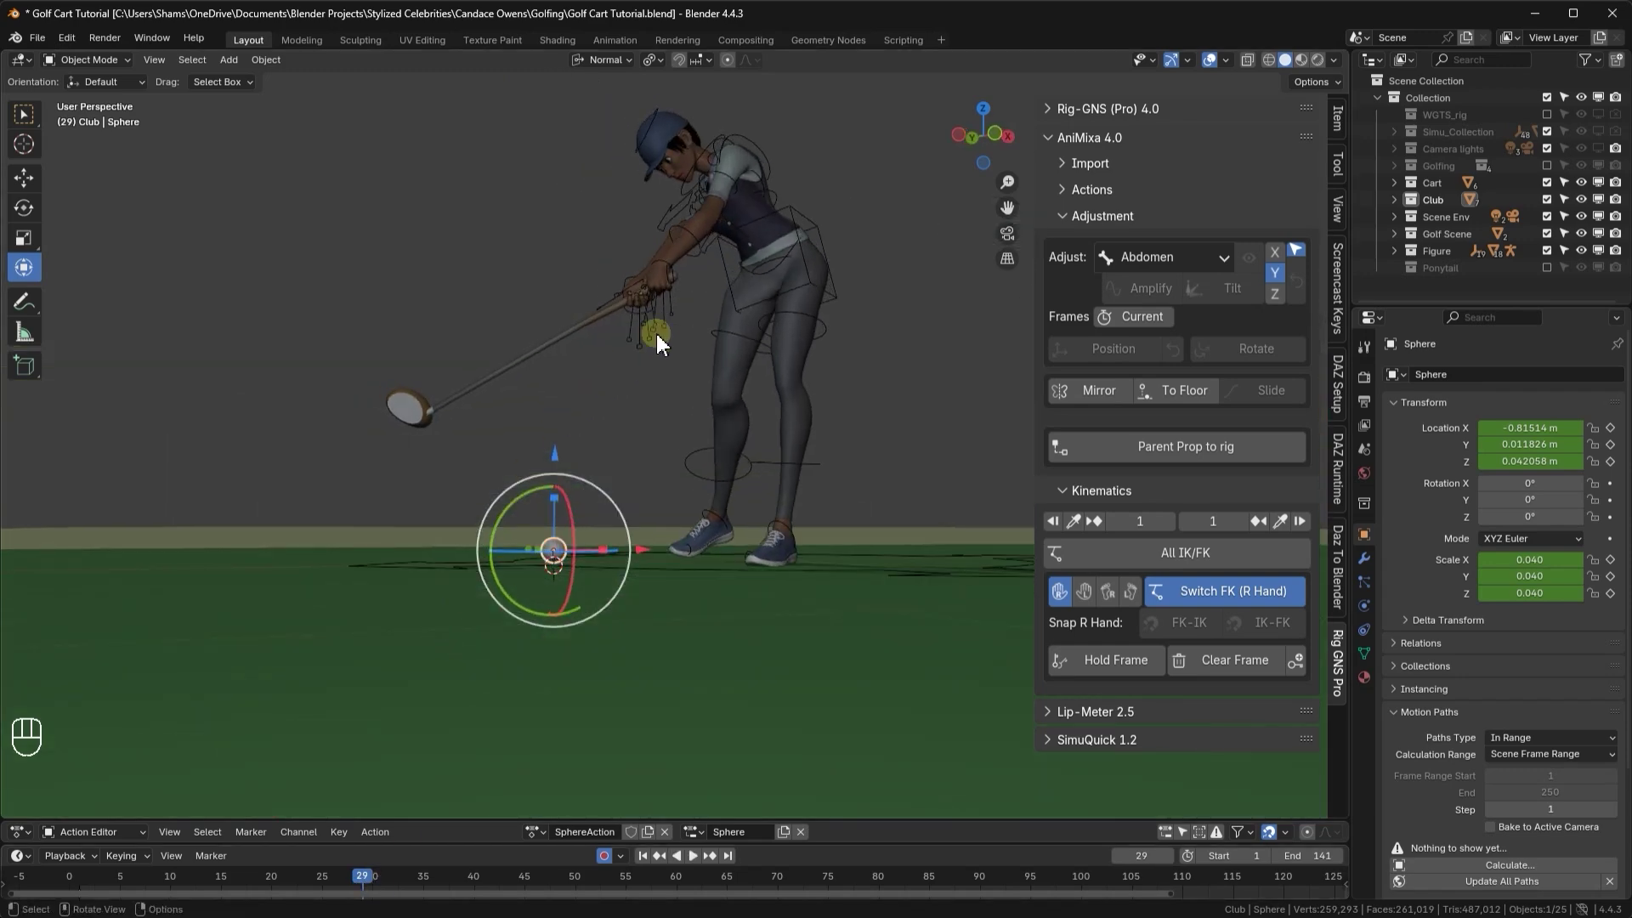
click(996, 136)
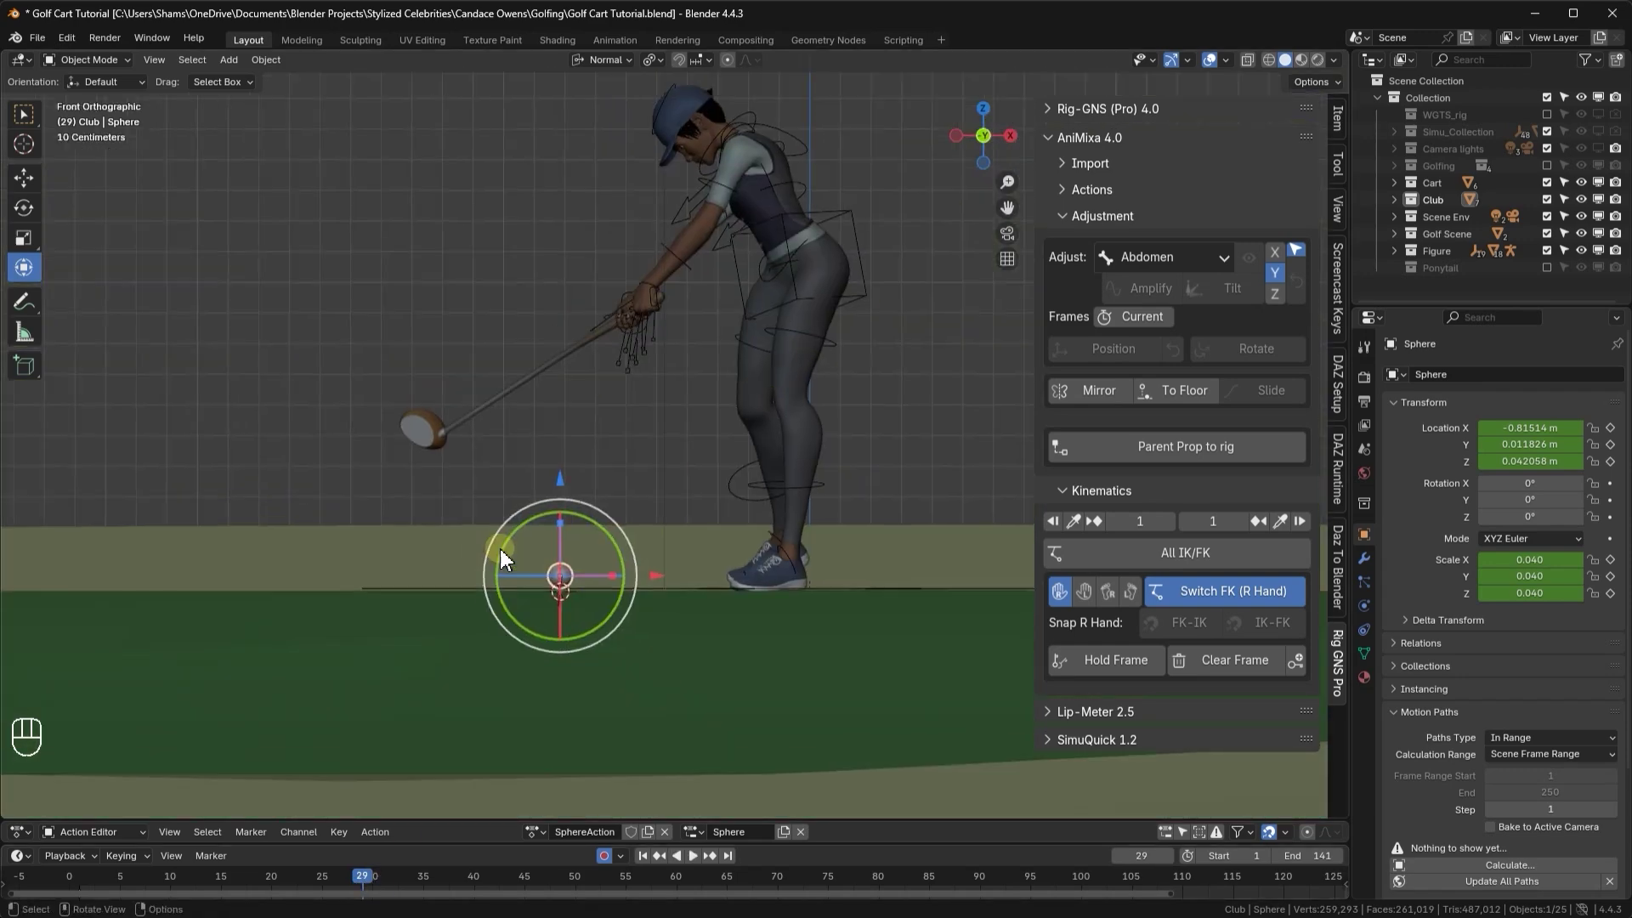
click(856, 240)
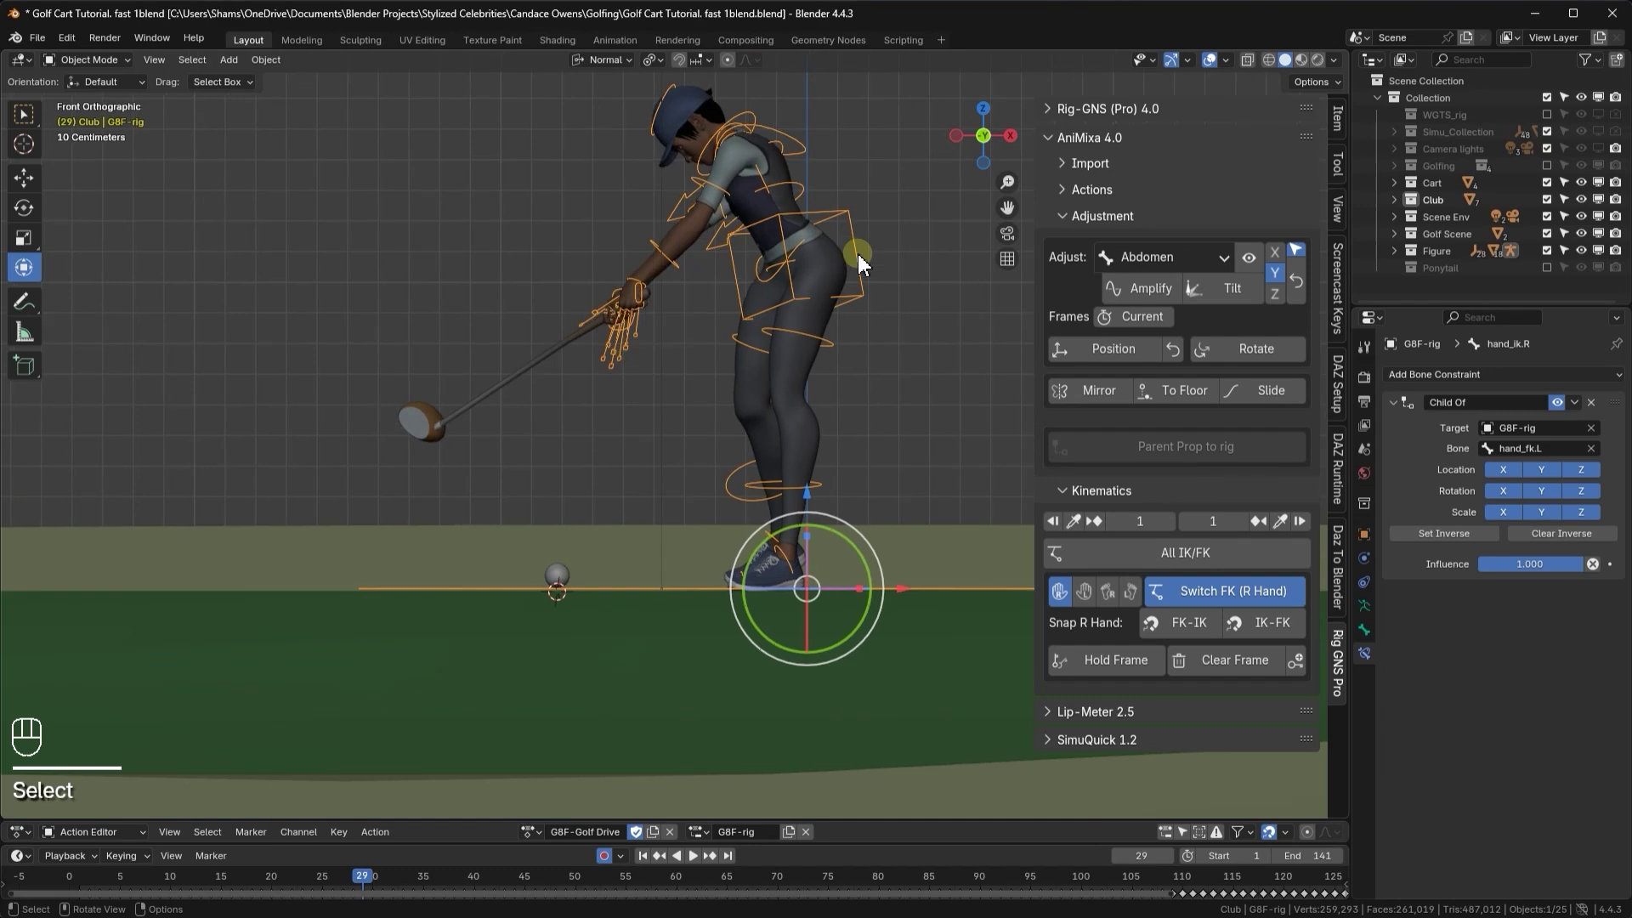
key(Tab)
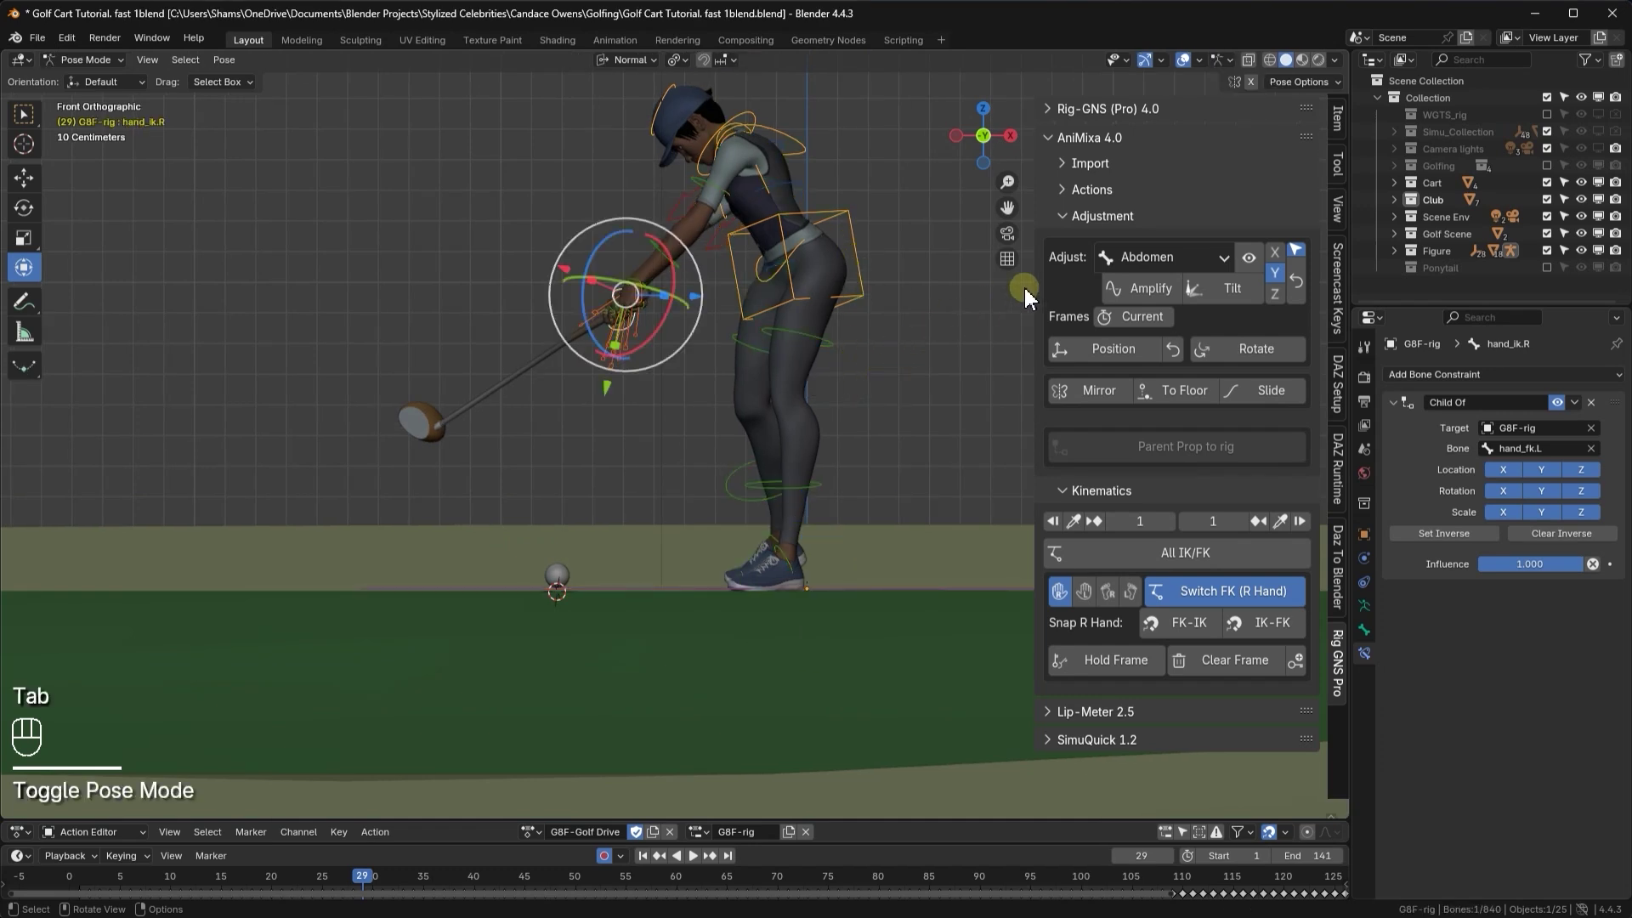
- Tilt only the left Arm Upper about X at the current frame, with 3 blend frames before and after, lowering the club toward the ball
click(1168, 258)
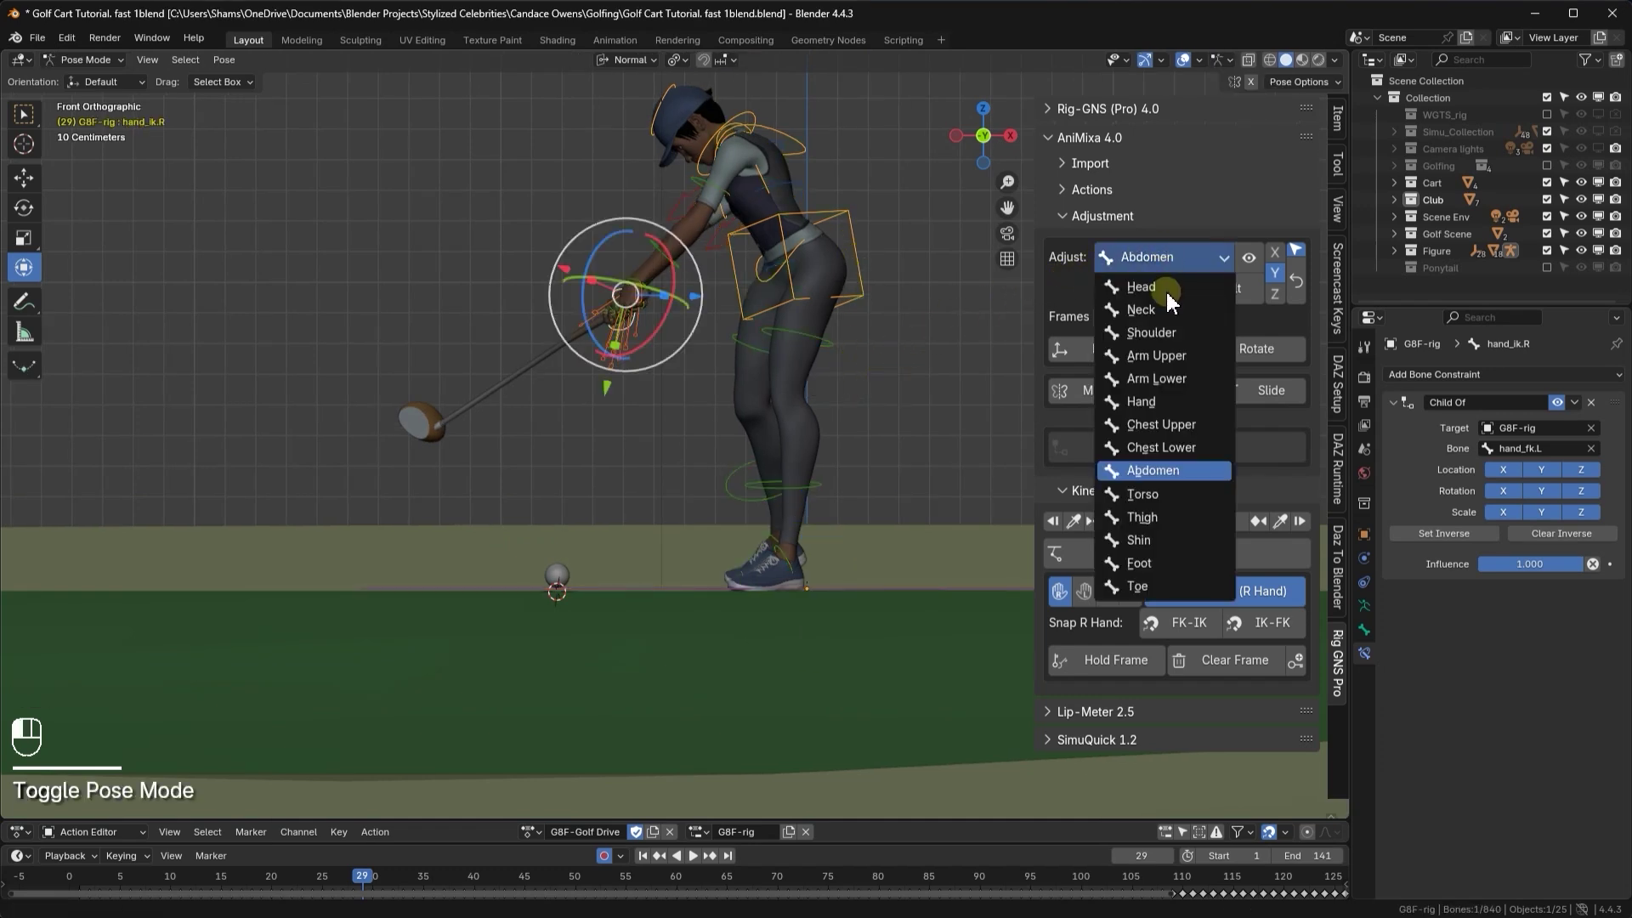
click(1161, 359)
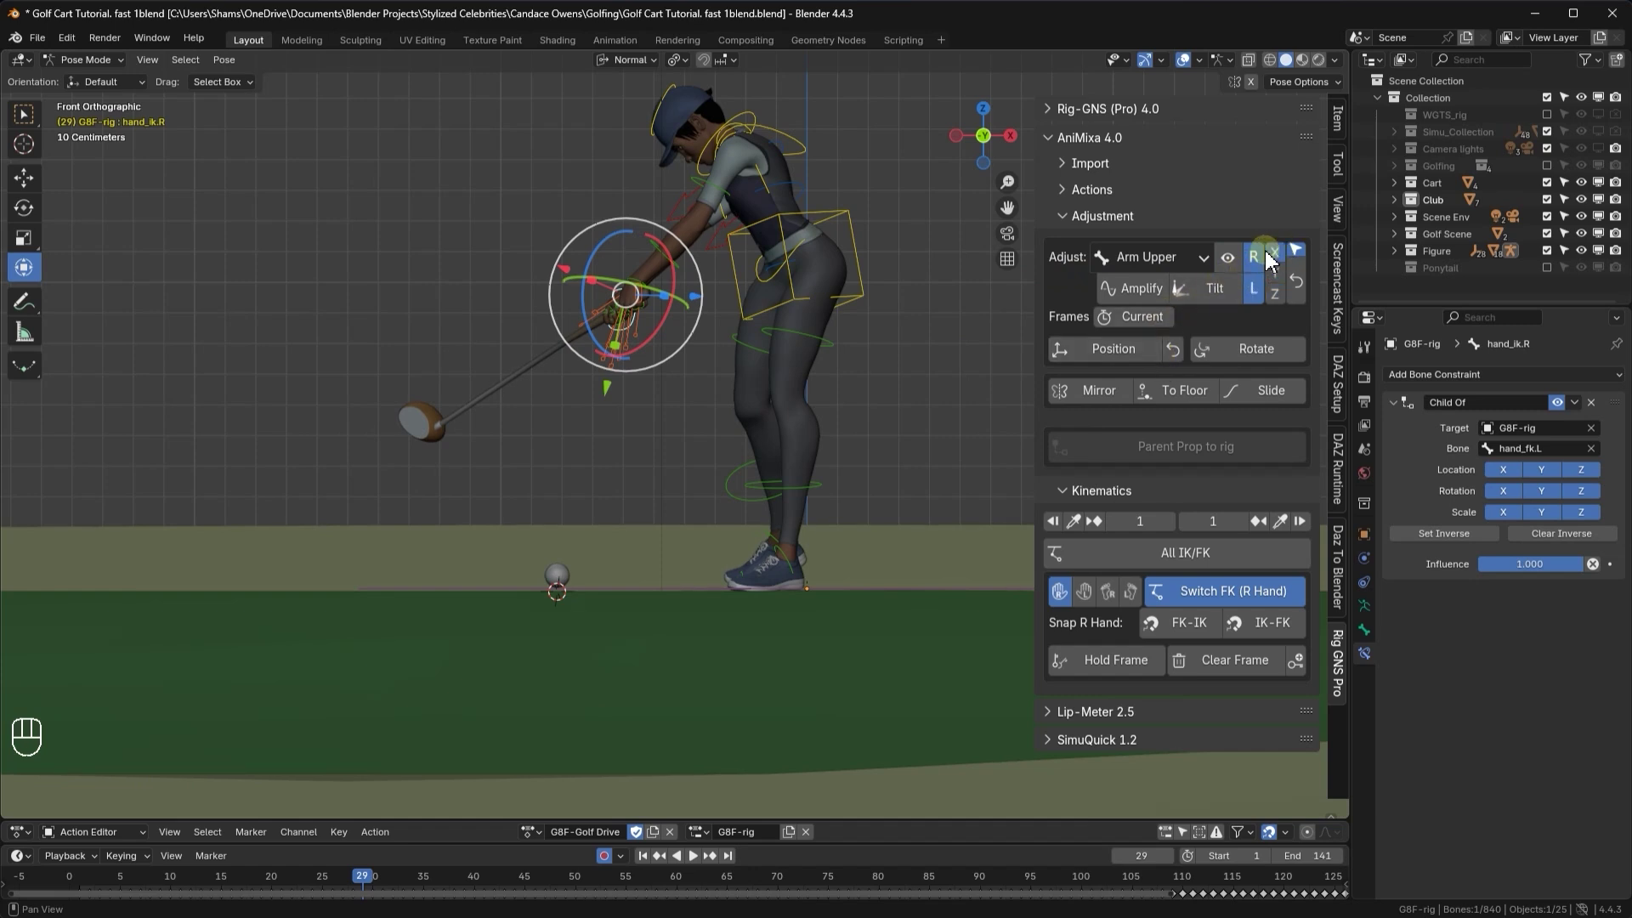
click(1155, 323)
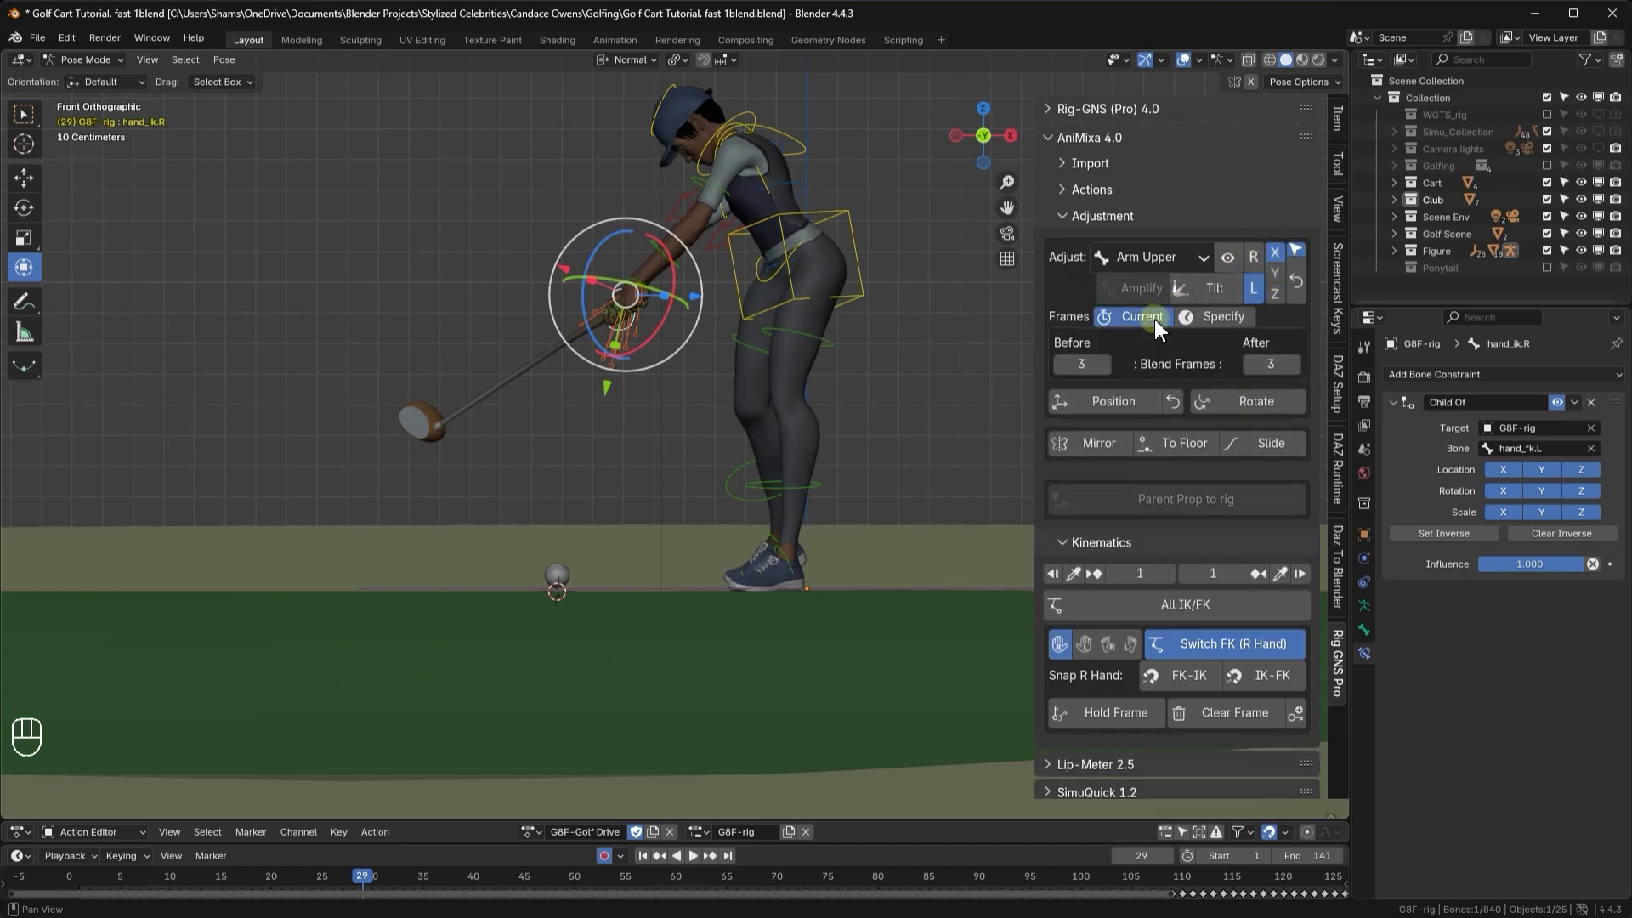
drag(1169, 321, 1172, 264)
- Tilt the Abdomen about X at the current frame, with 3 blend frames before and after, until the club head meets the ball
click(1173, 263)
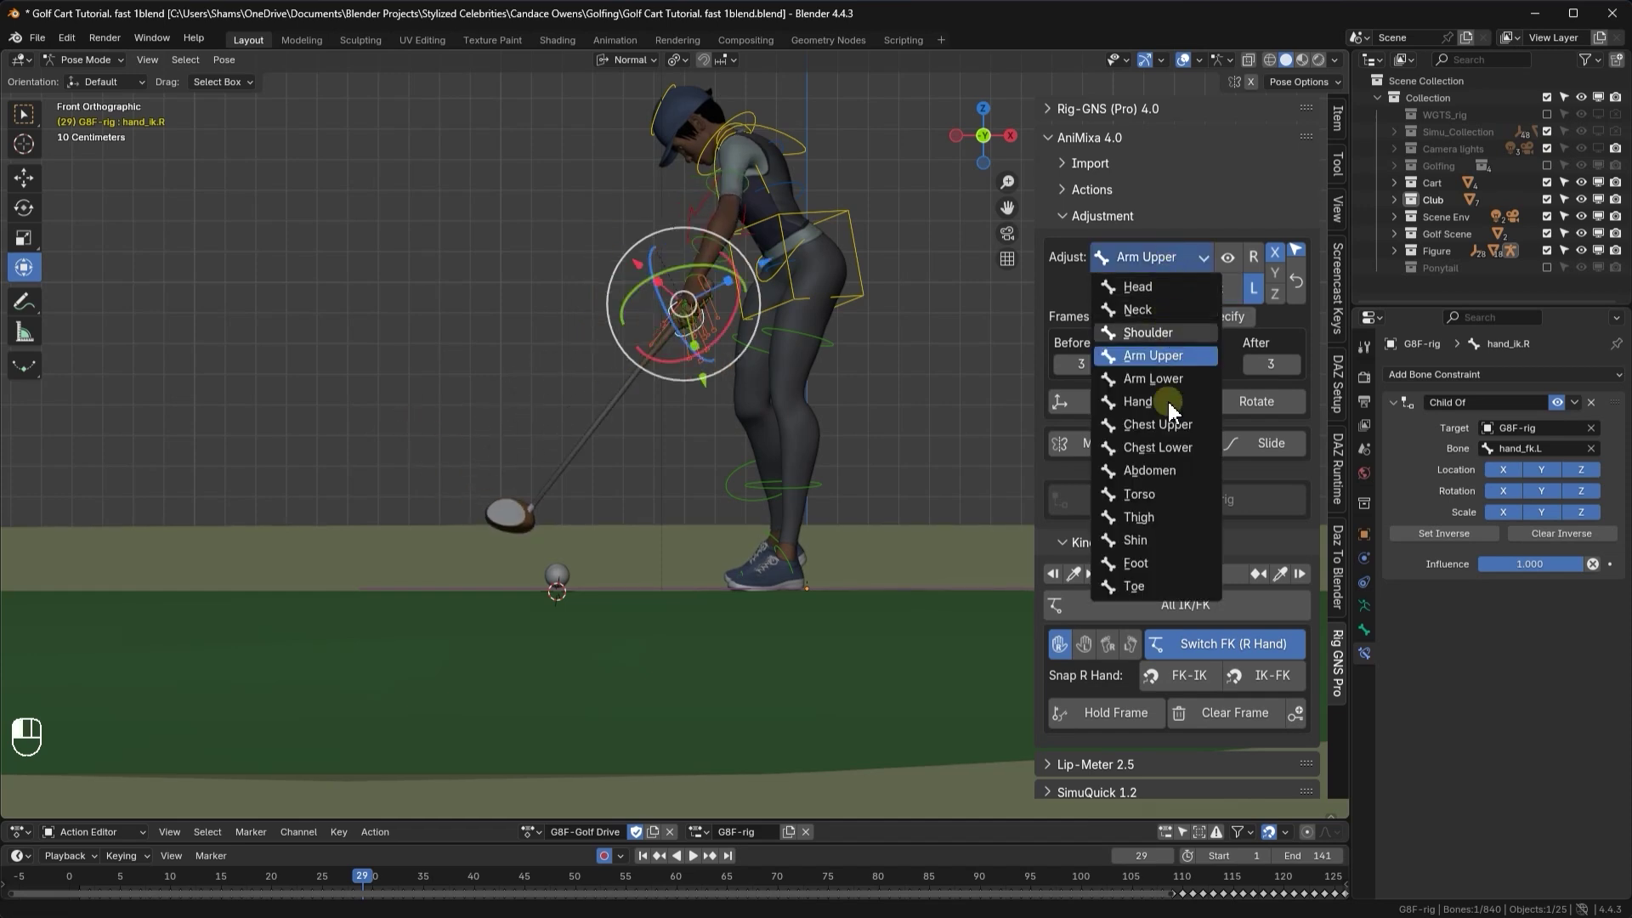
click(1156, 451)
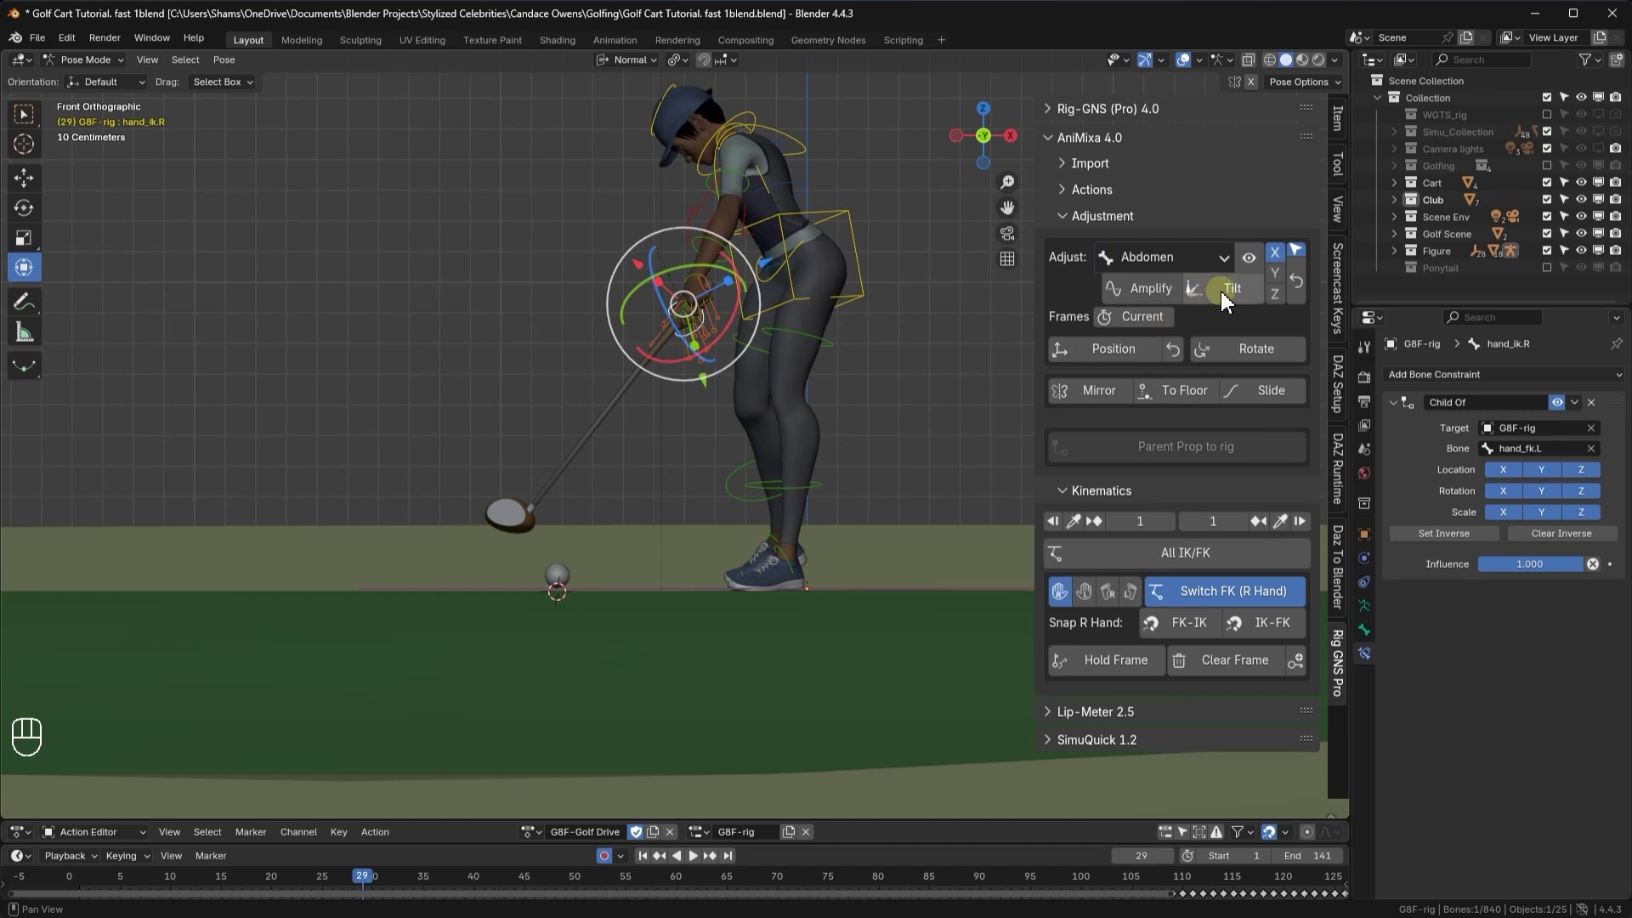
click(1159, 319)
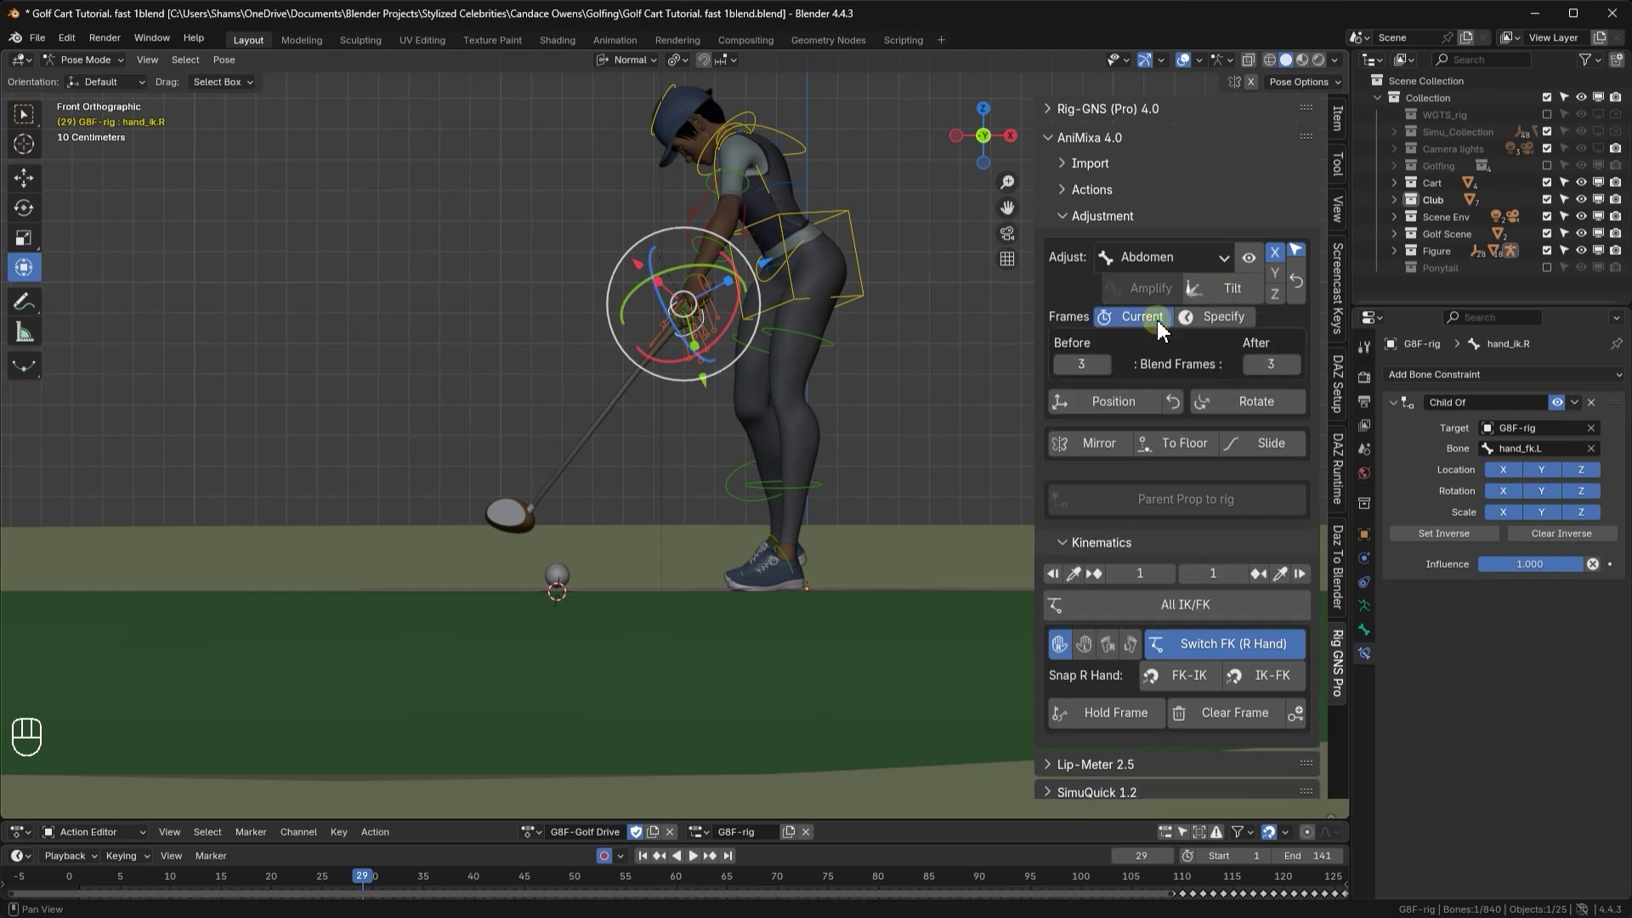
drag(1209, 288, 1207, 312)
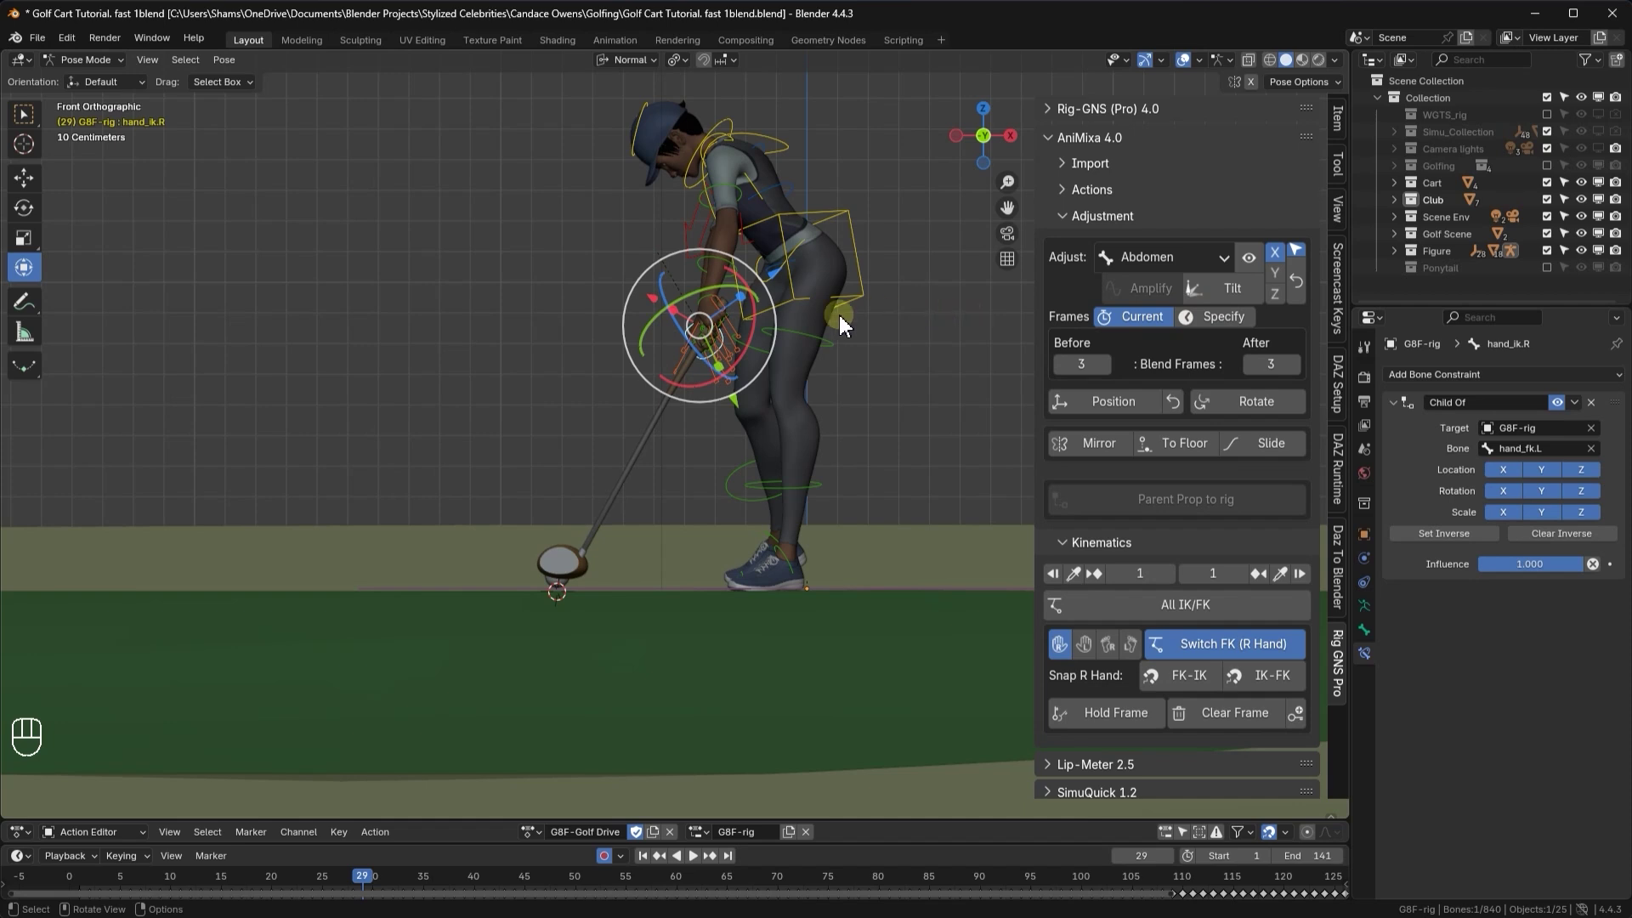
- Switch to Object Mode, play the swing to check the club's contact with the ball, and return to frame 1
key(Tab)
key(Tab)
key(KP_Decimal)
middle_drag(783, 320, 867, 419)
key(space)
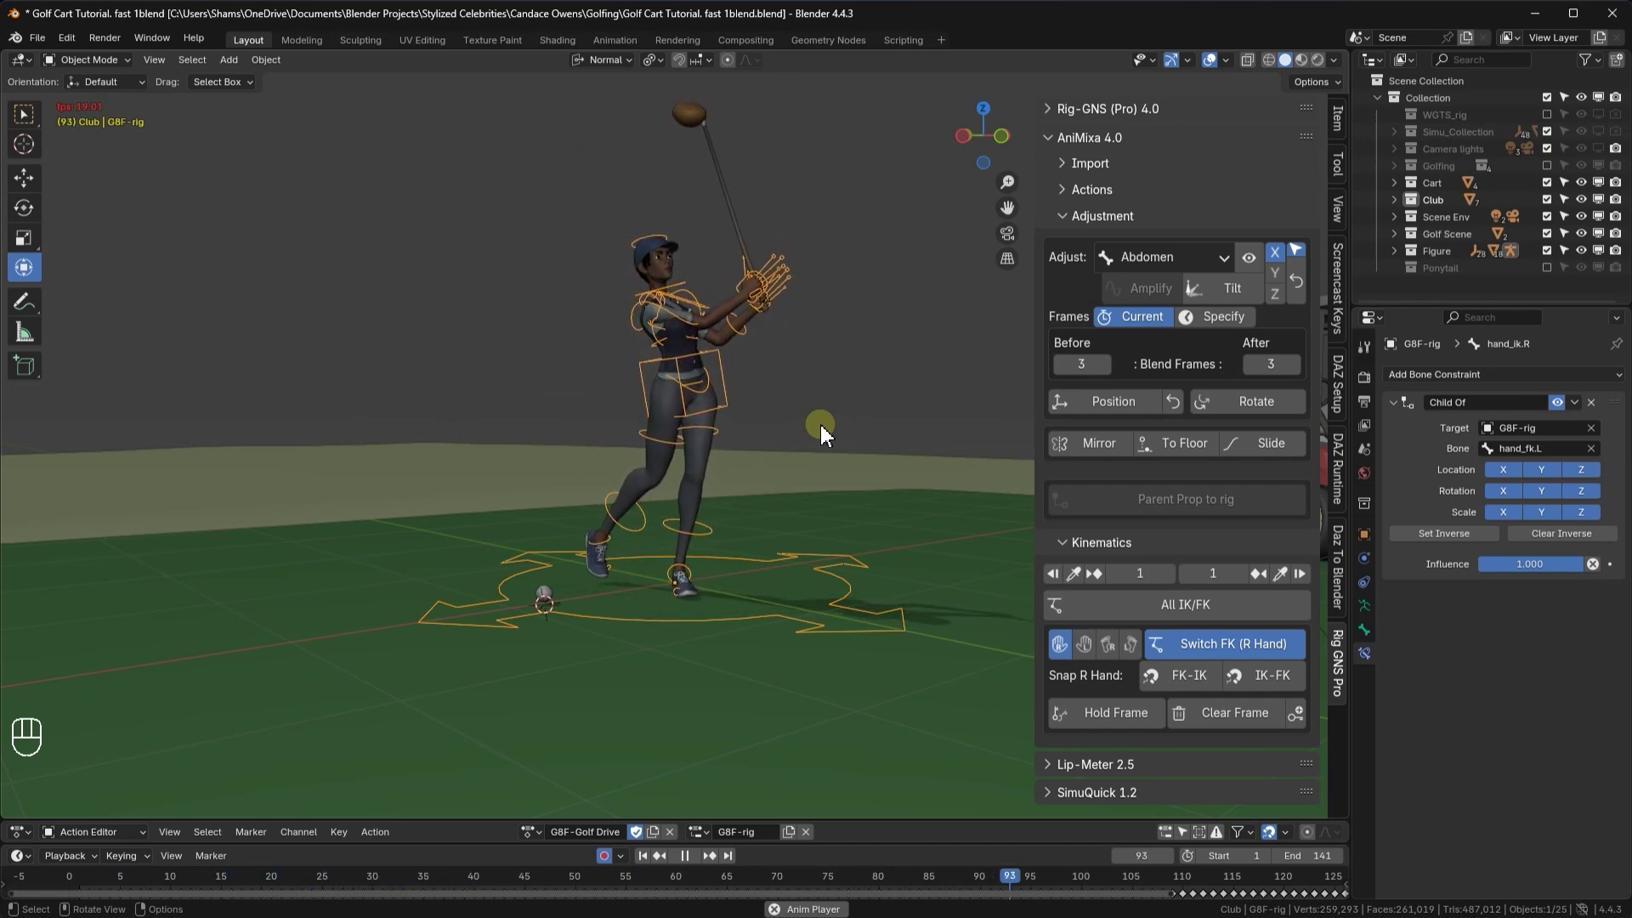
key(space)
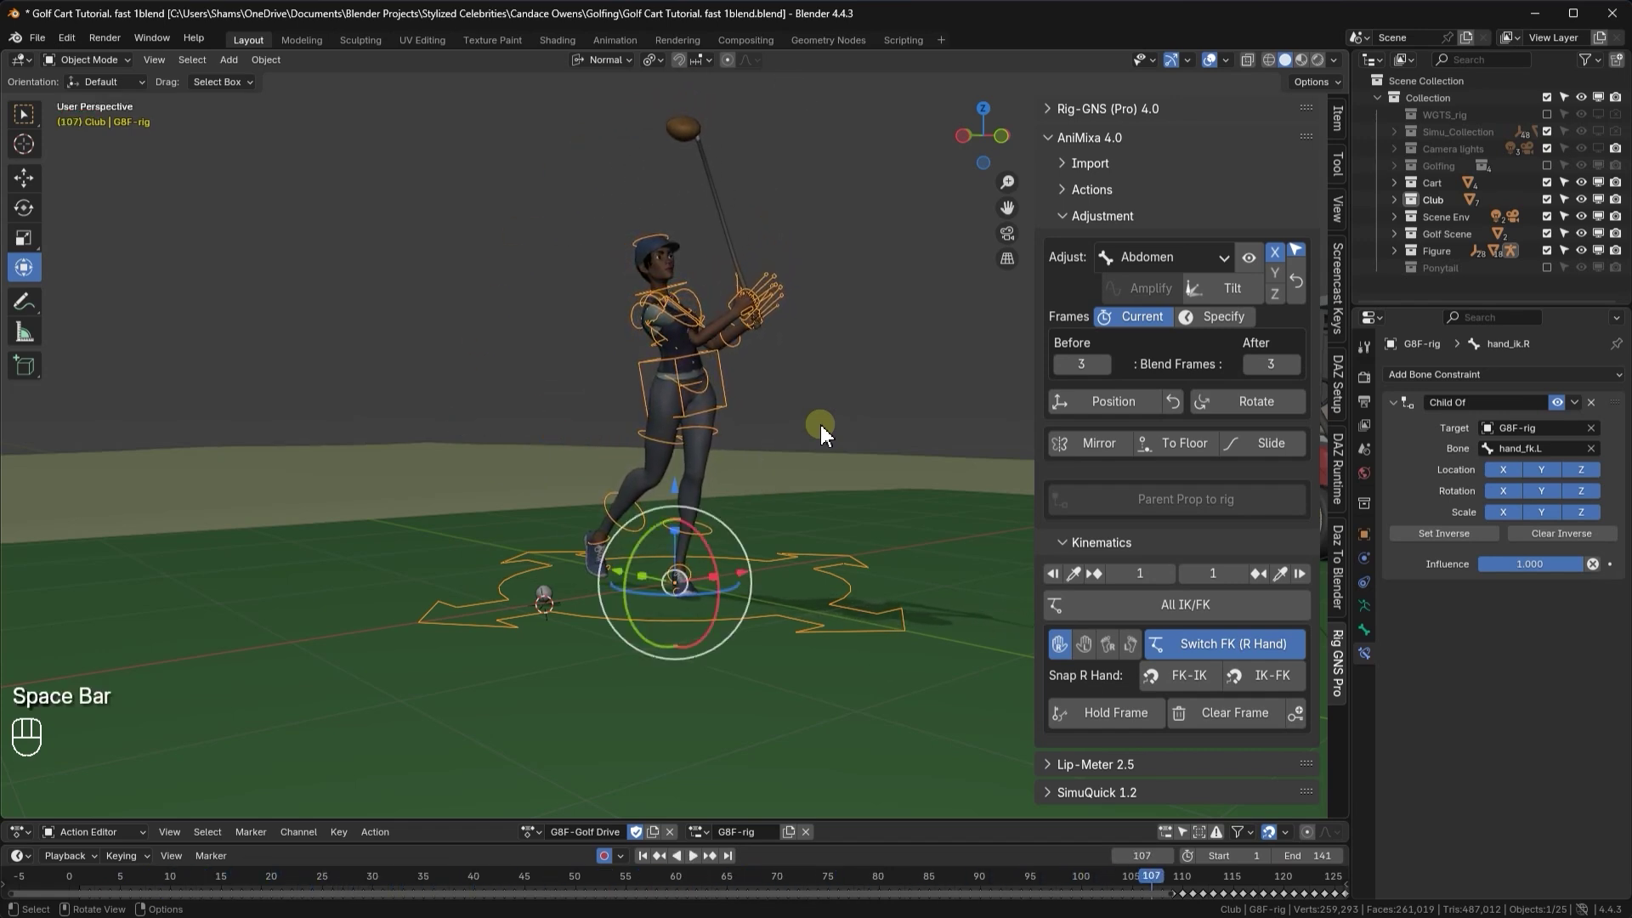
click(644, 855)
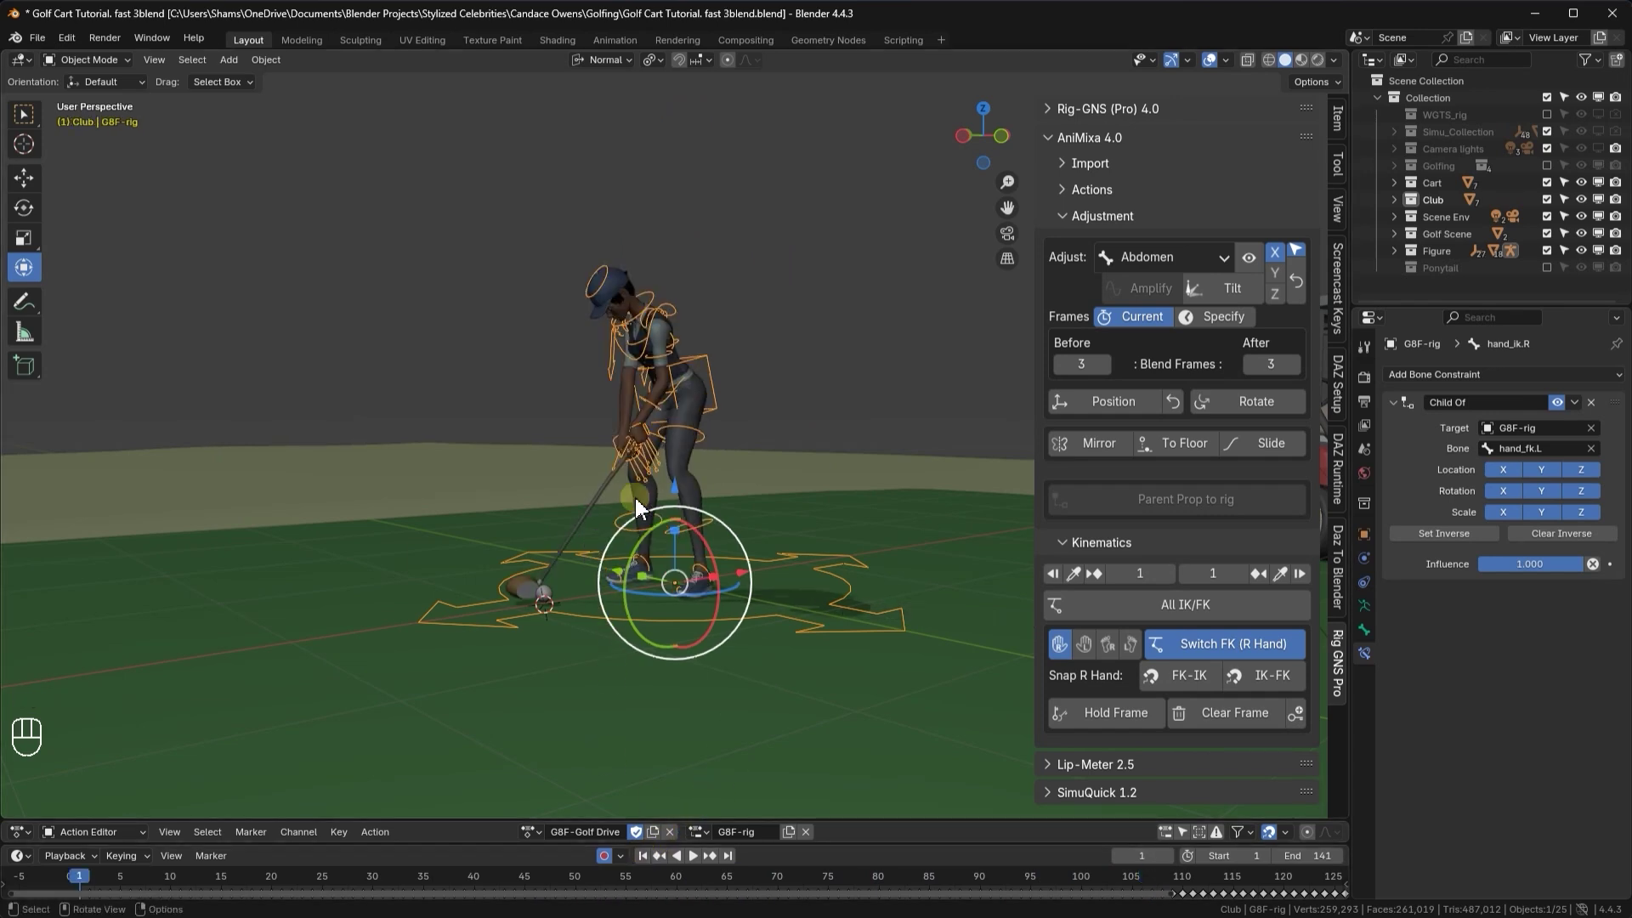
- Clear the location and rotation keyframes of upper_arm_ik.R from frame 1 to 141, and key the bone at frame 1
middle_drag(644, 348, 691, 345)
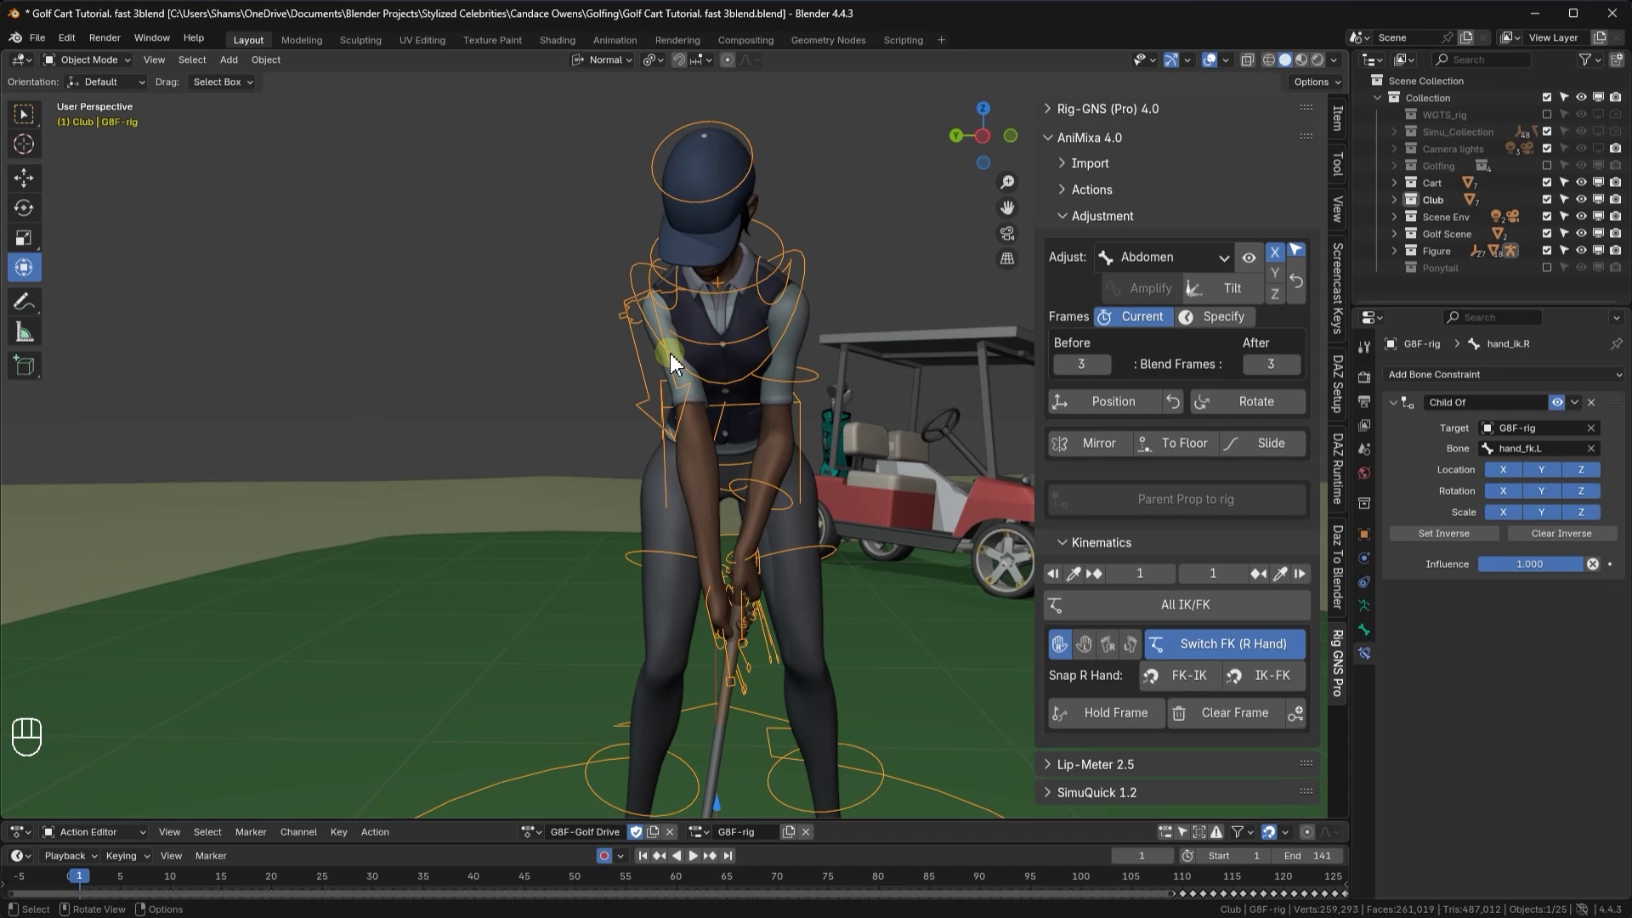
key(Tab)
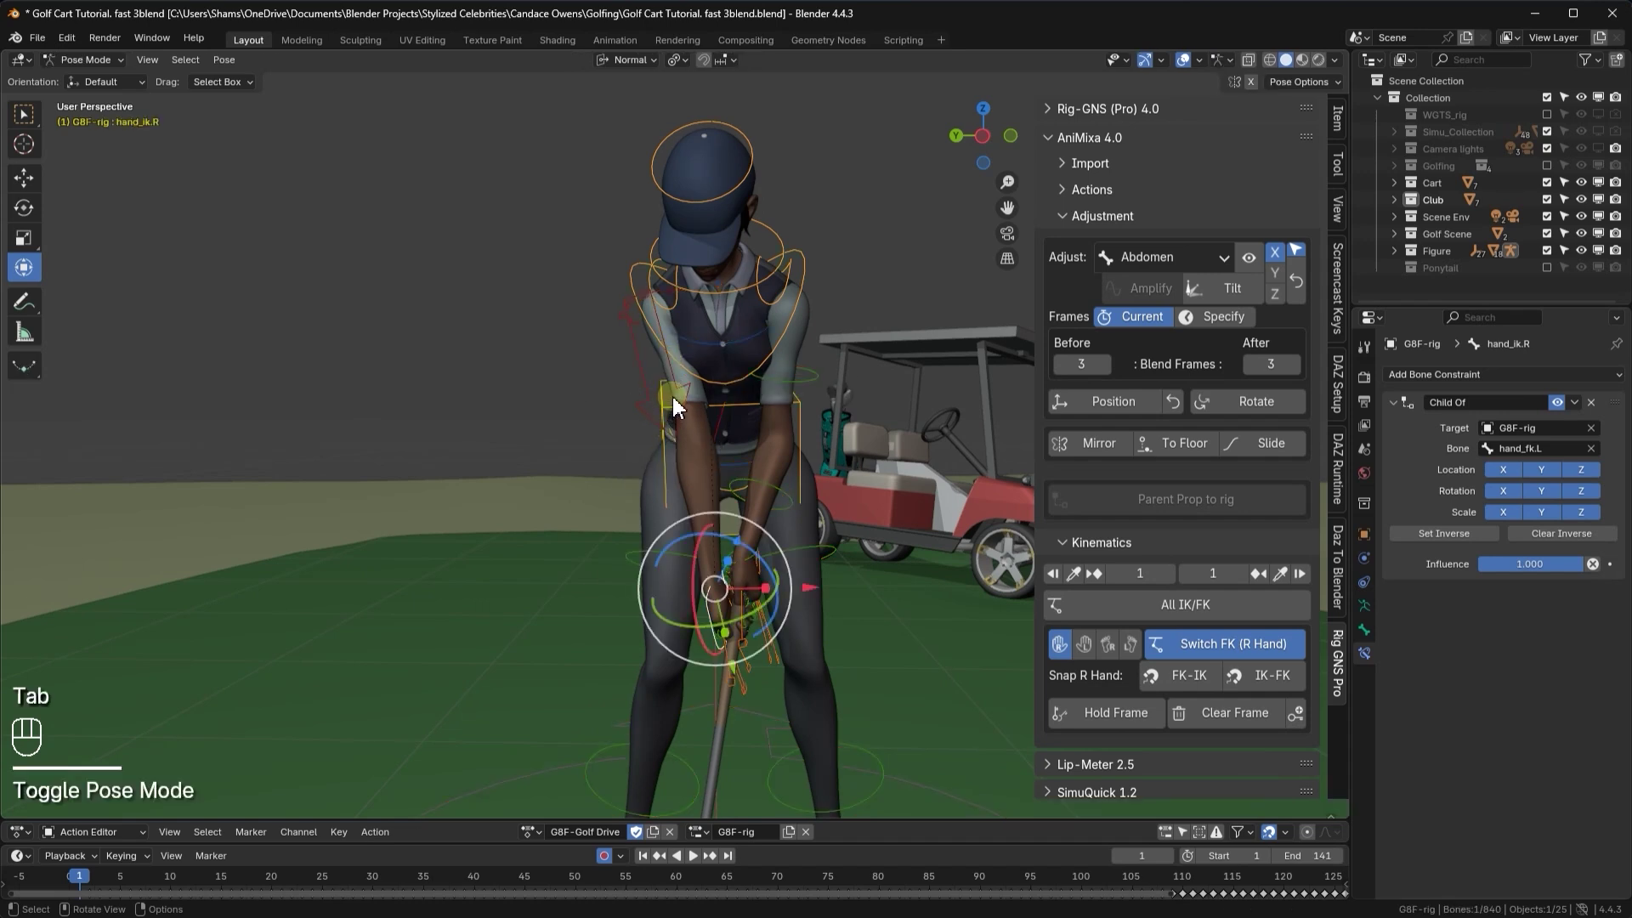
click(677, 400)
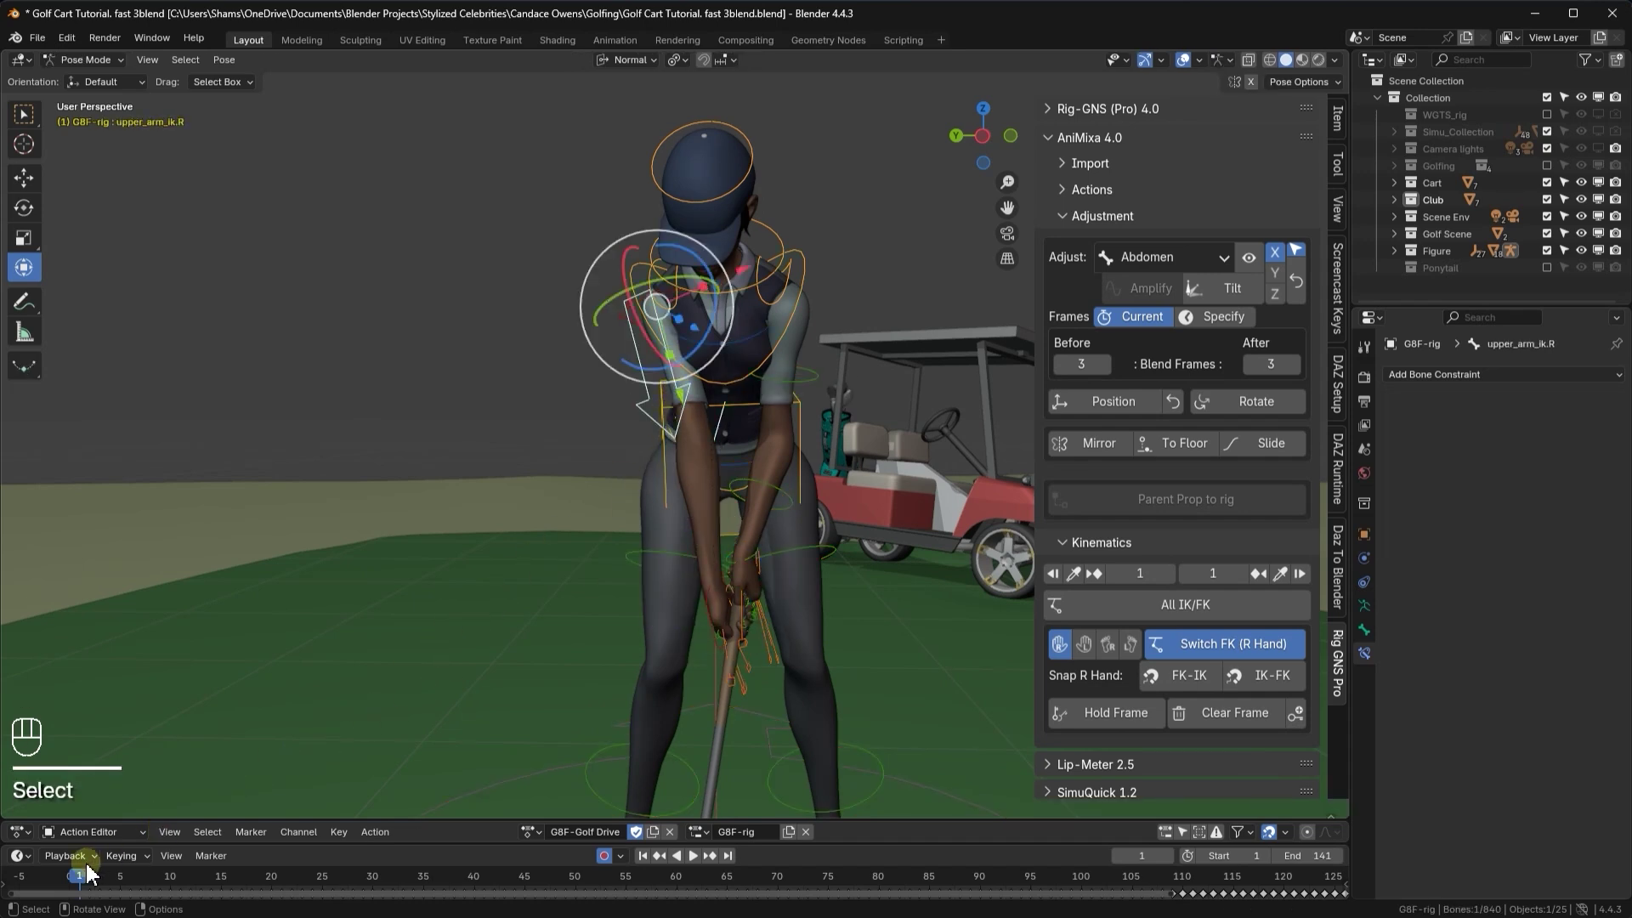
drag(82, 875, 371, 887)
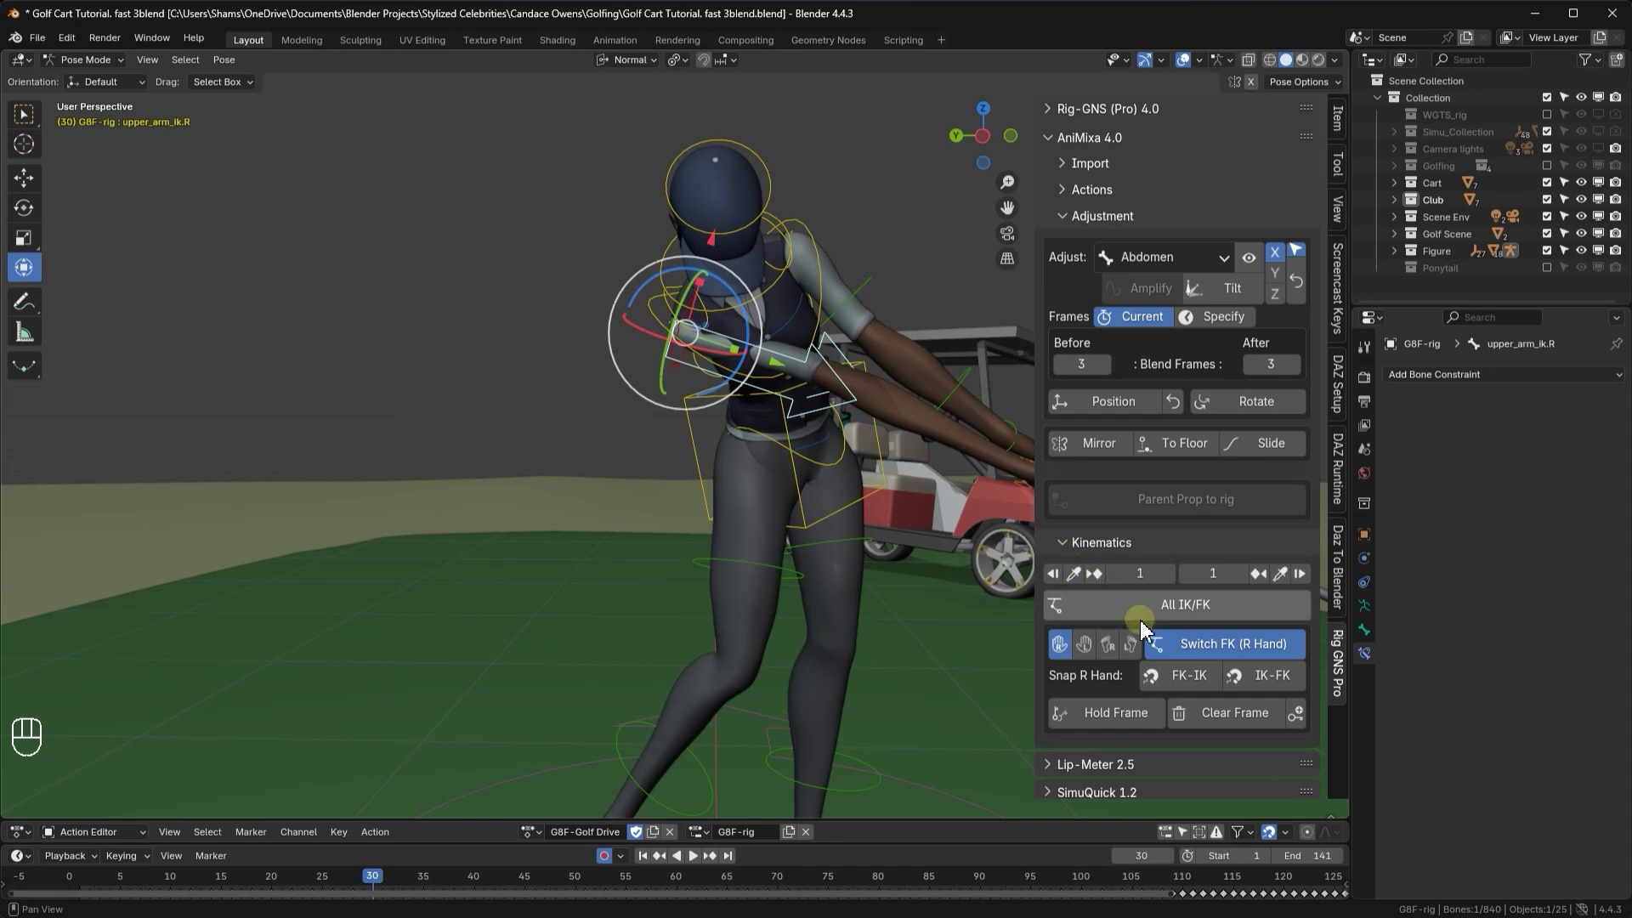
click(1299, 574)
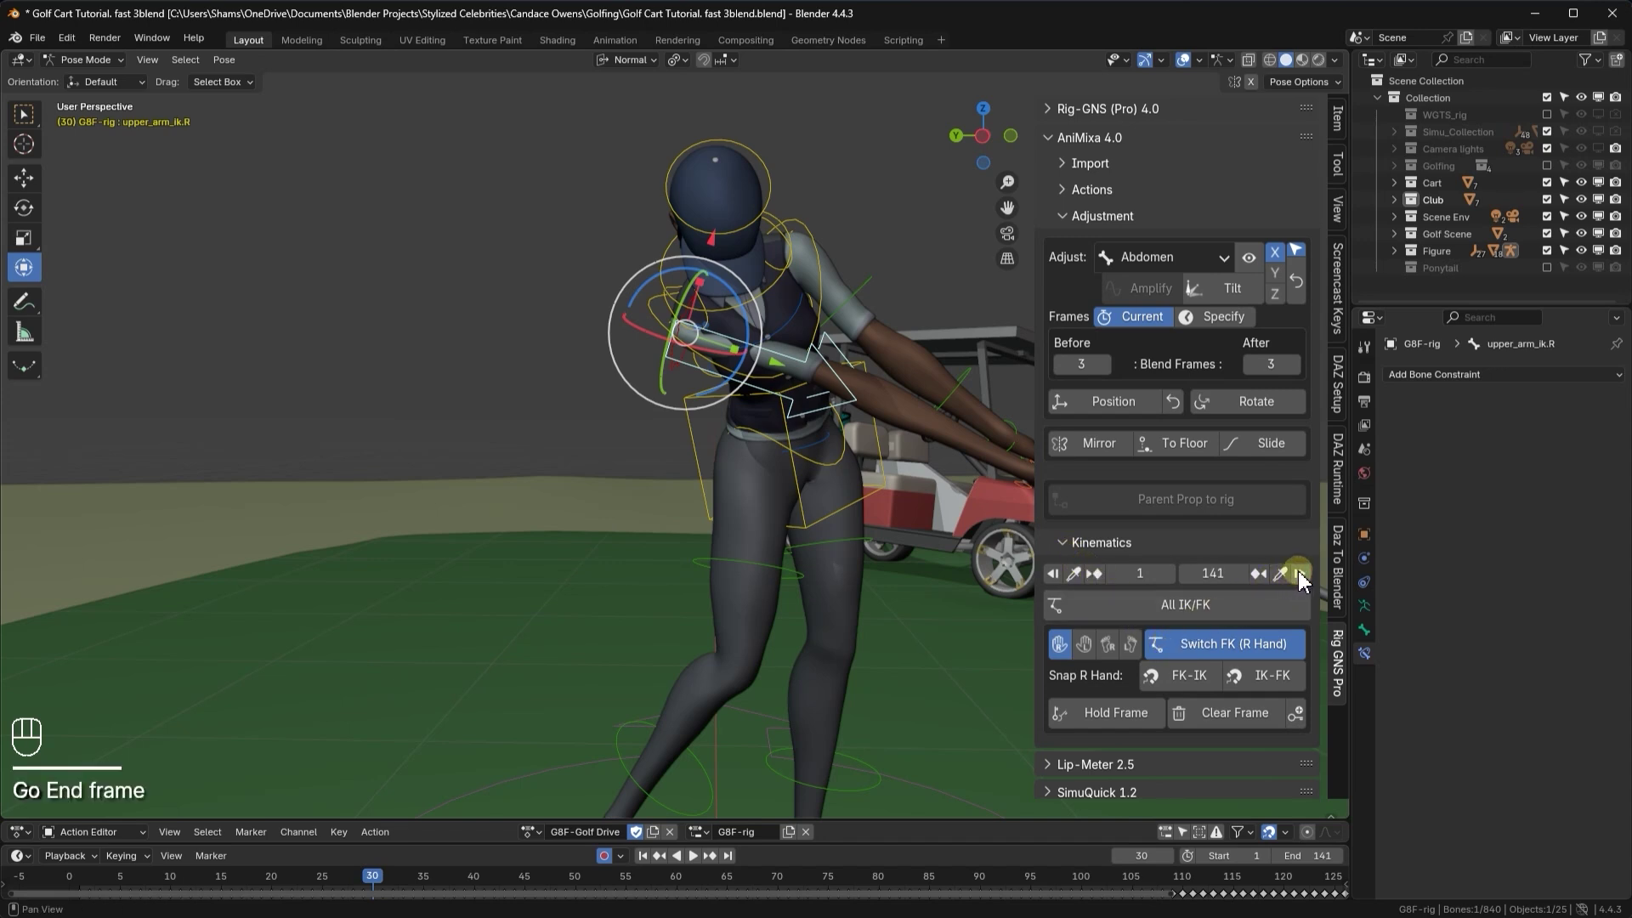
click(1252, 716)
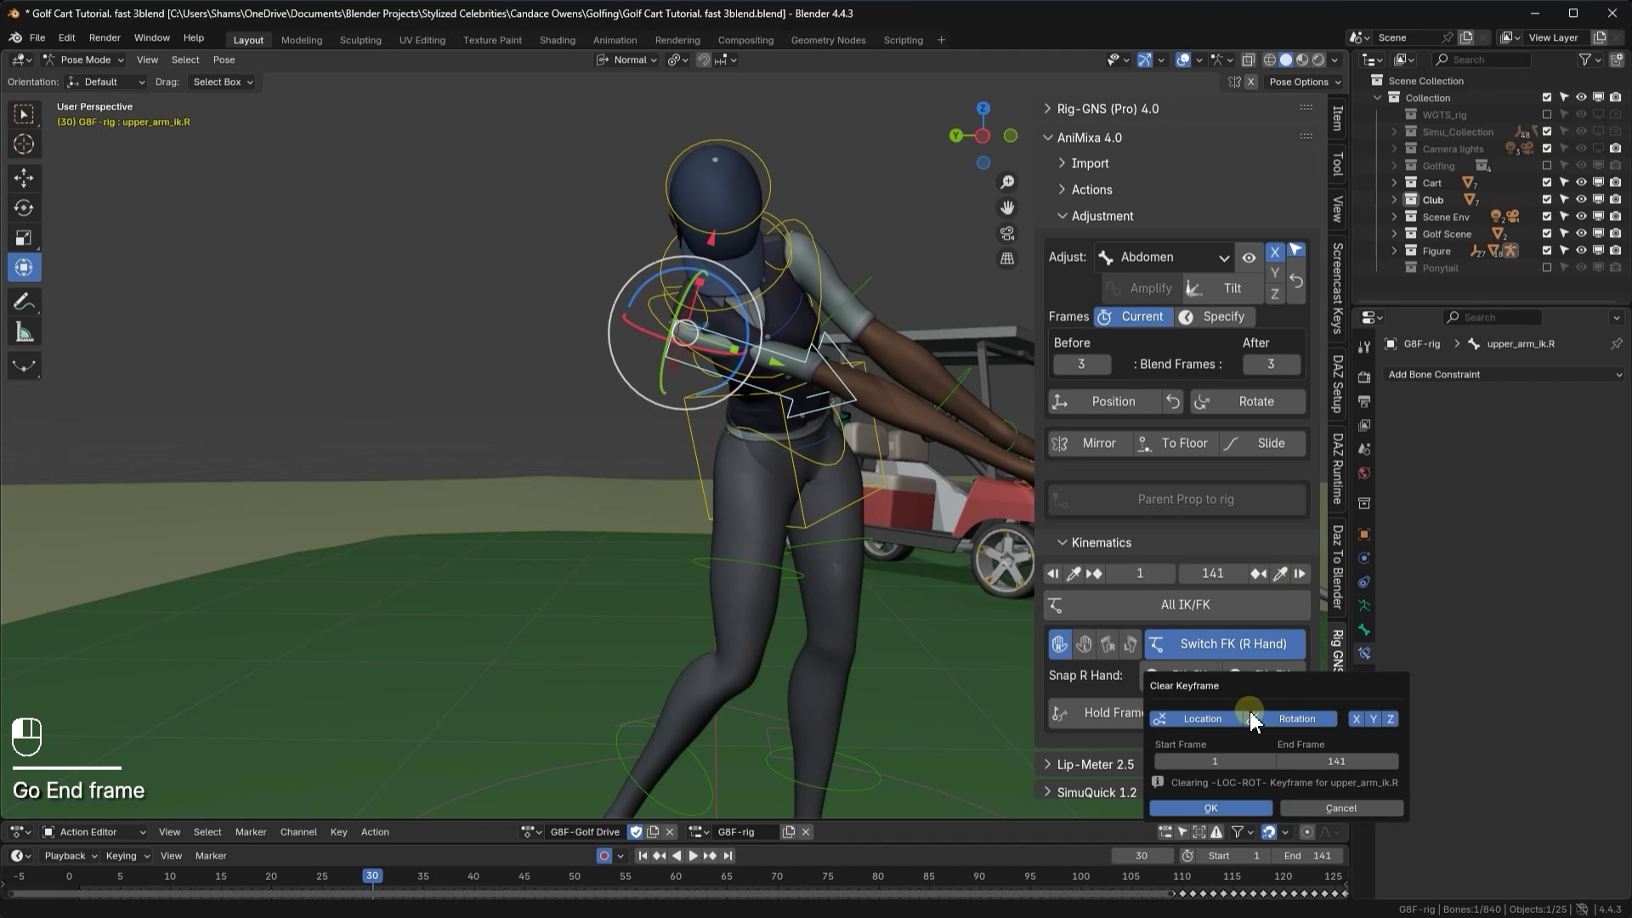
click(1234, 809)
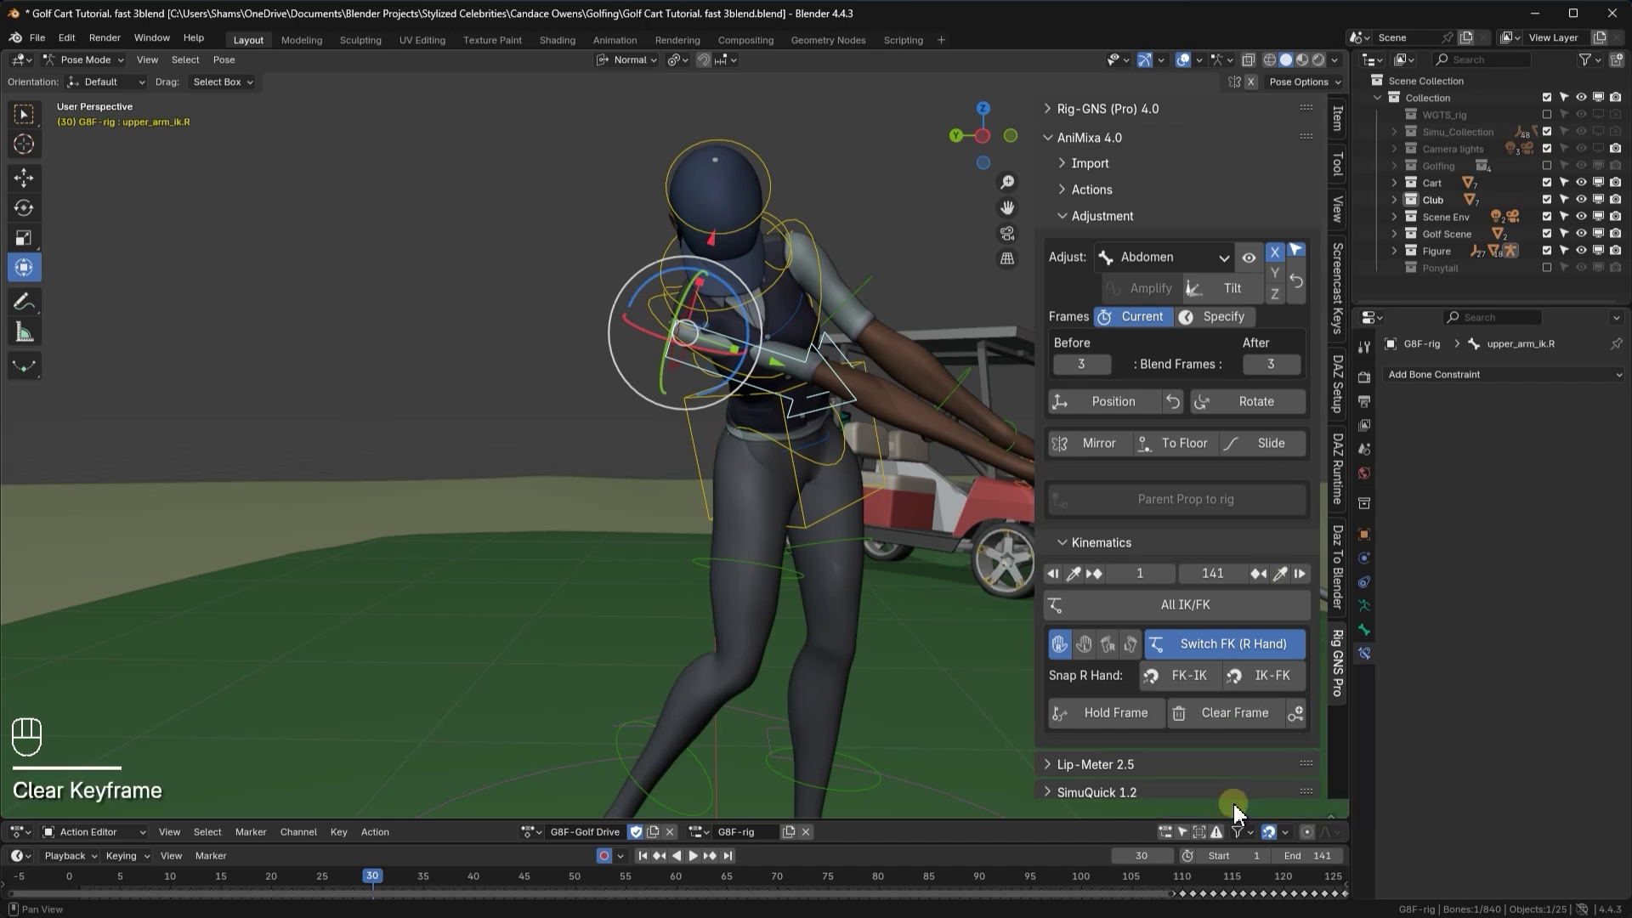
click(644, 856)
key(i)
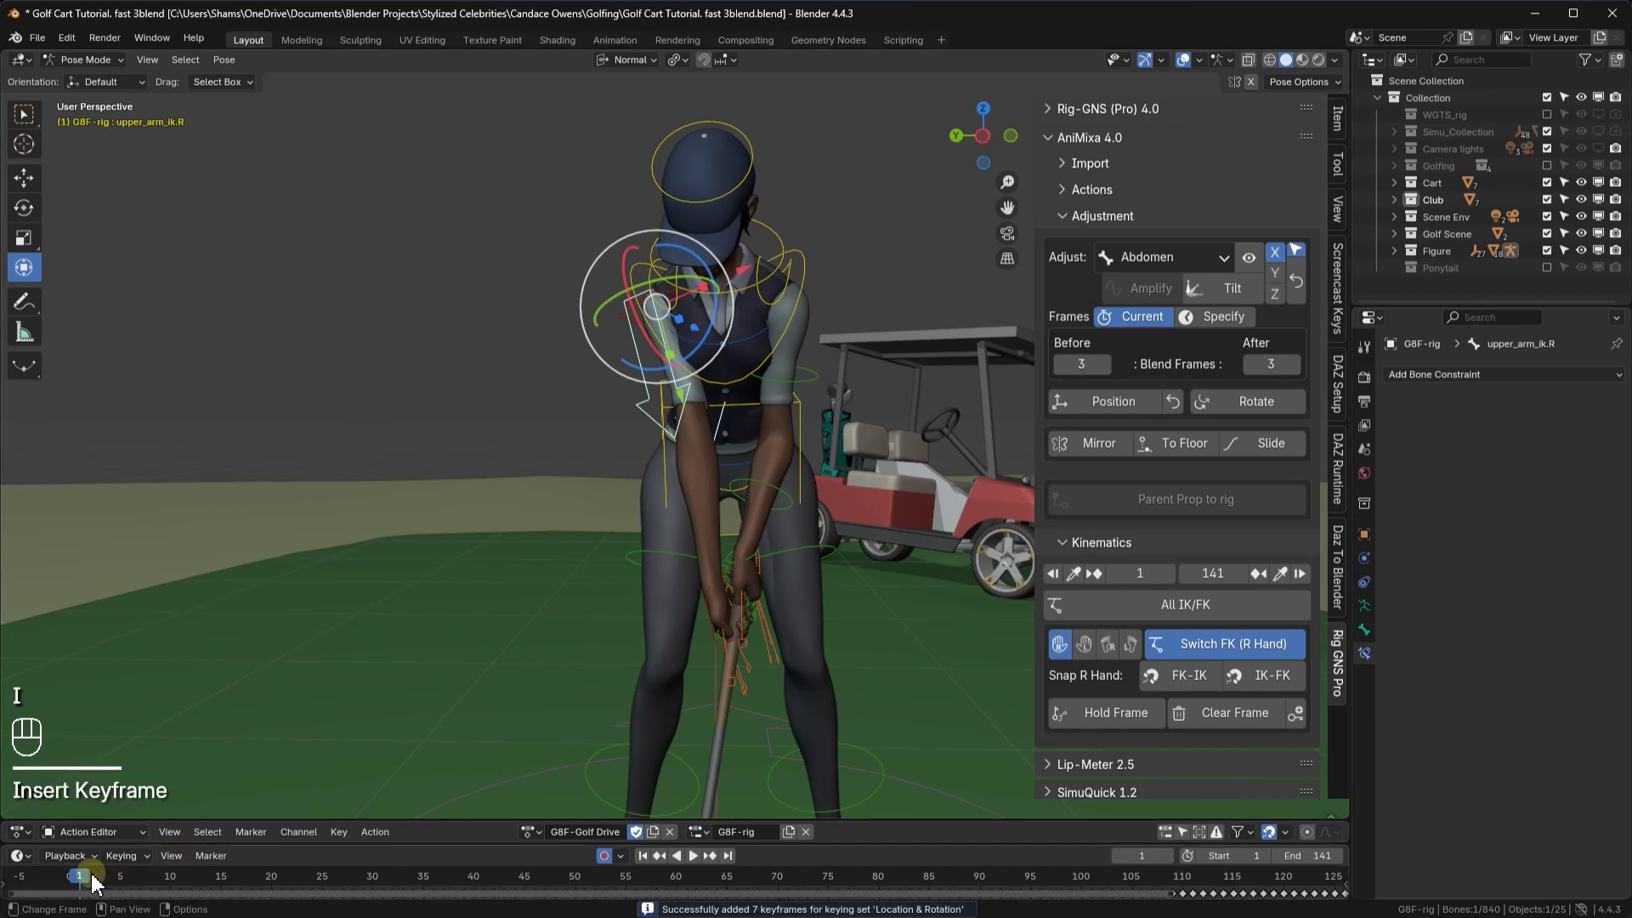
- At frame 29, tilt only the right Shoulder about X for the current frame, with 3 blend frames before and after
key(space)
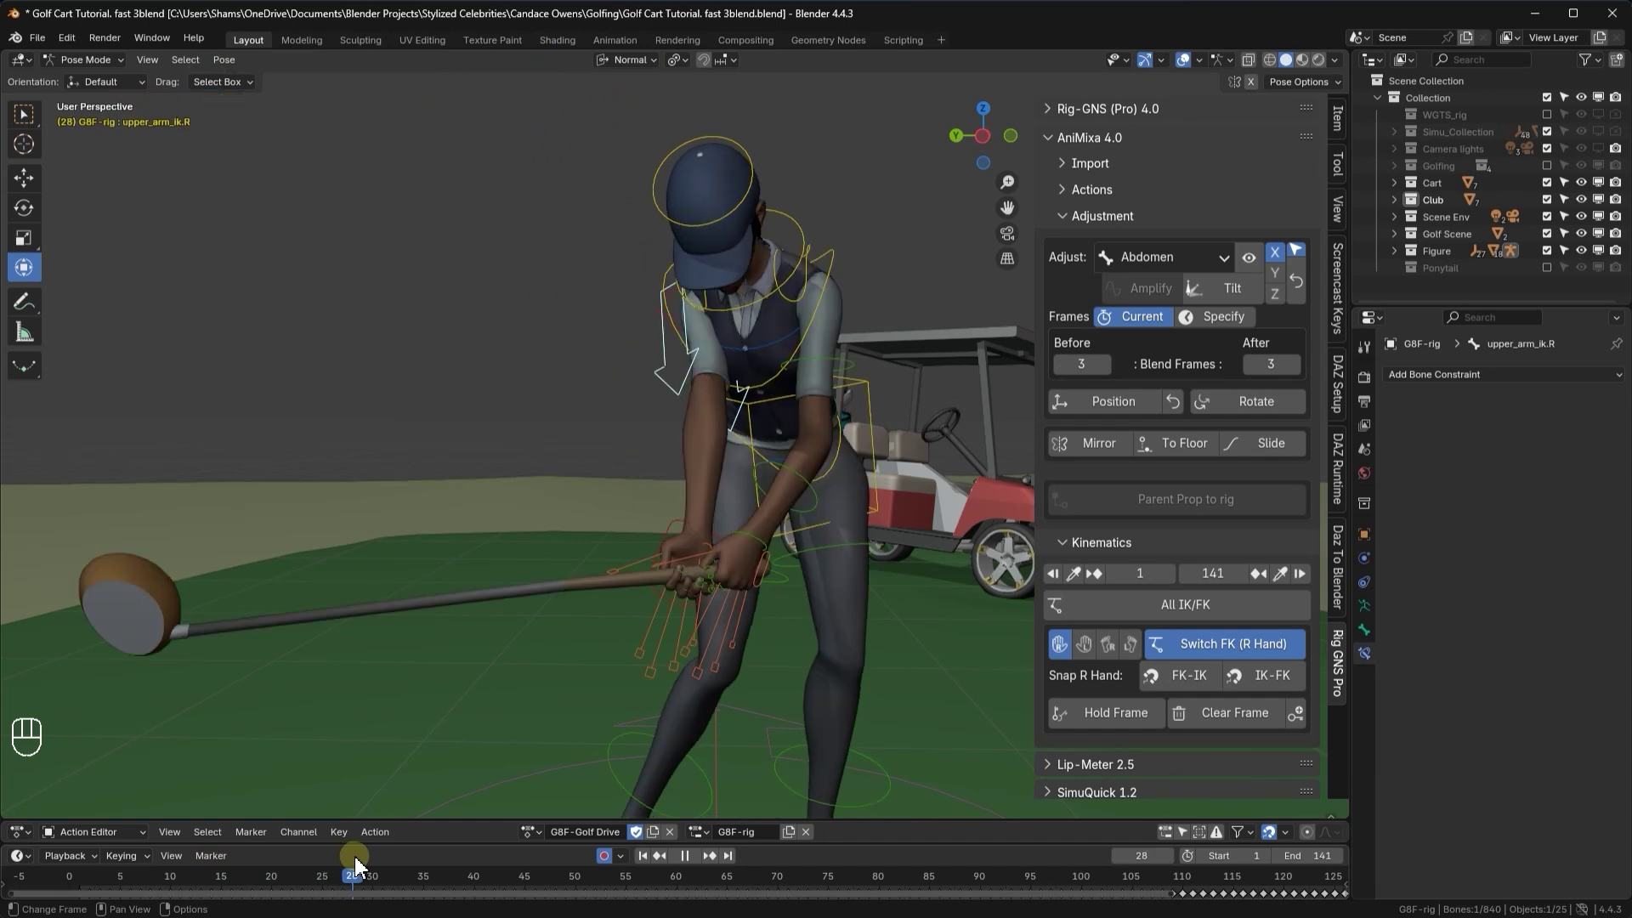
key(space)
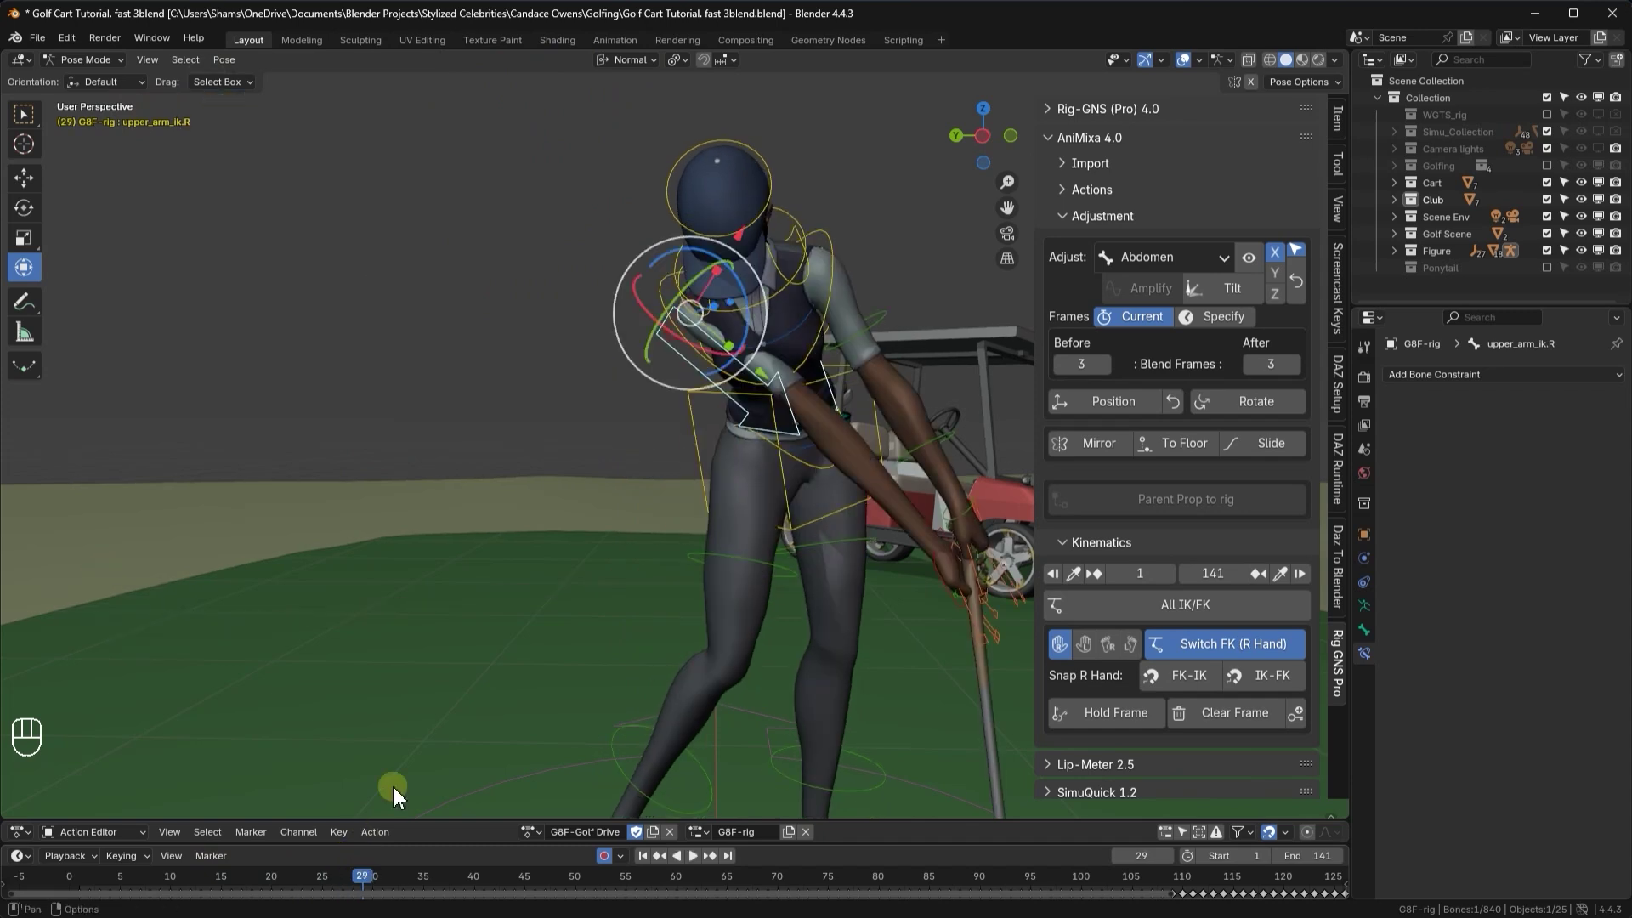
middle_drag(728, 430, 773, 361)
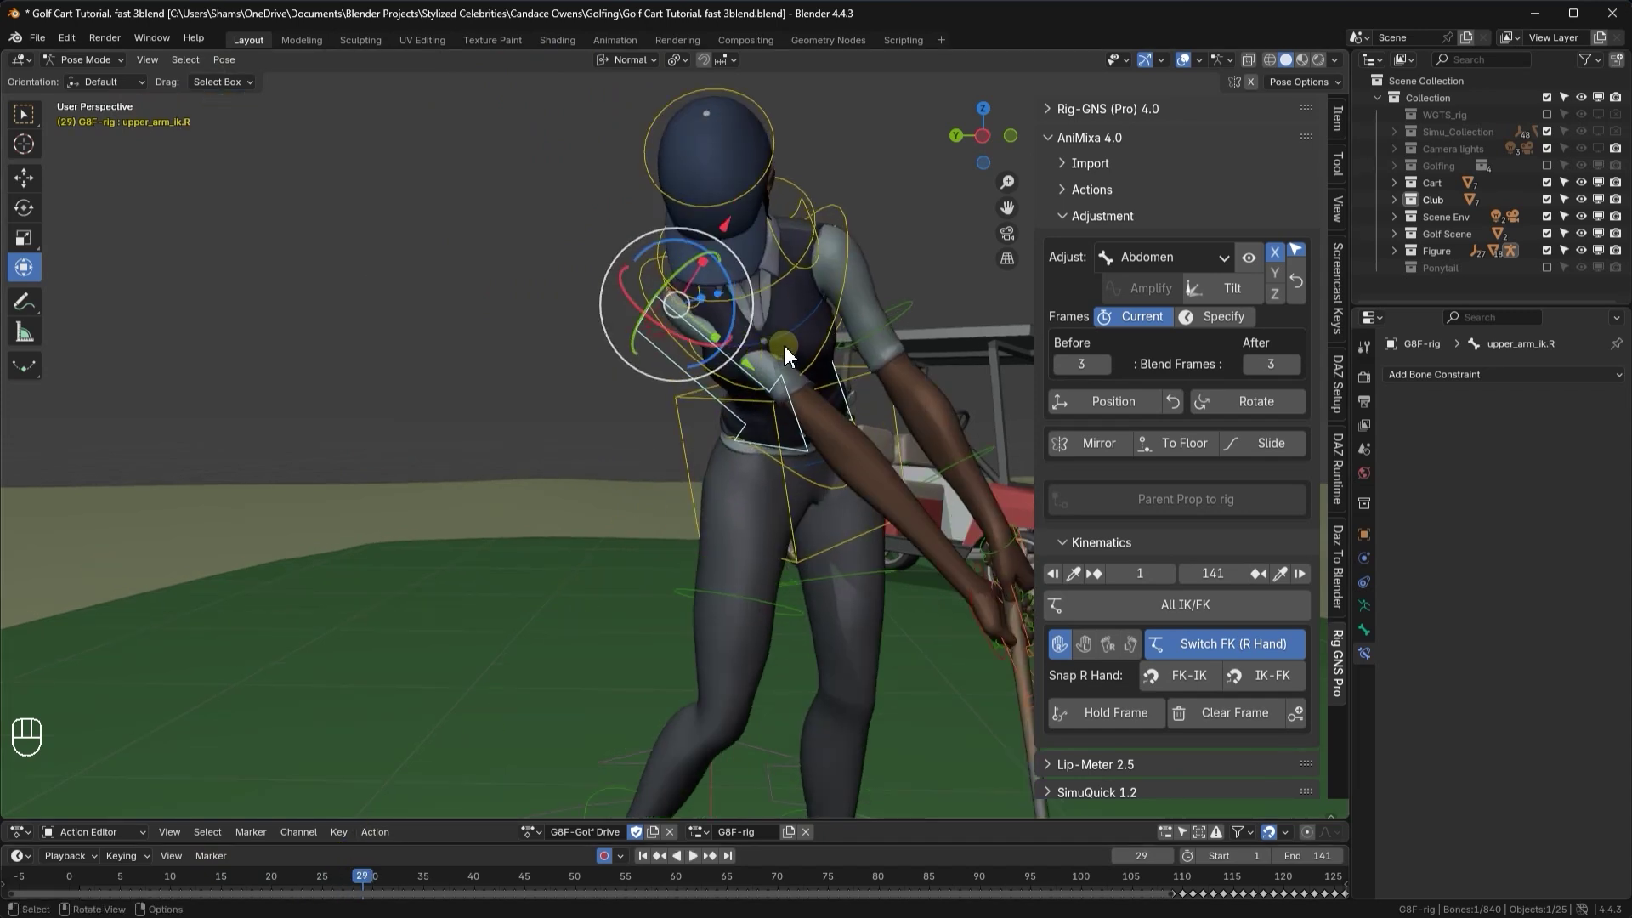
click(1148, 264)
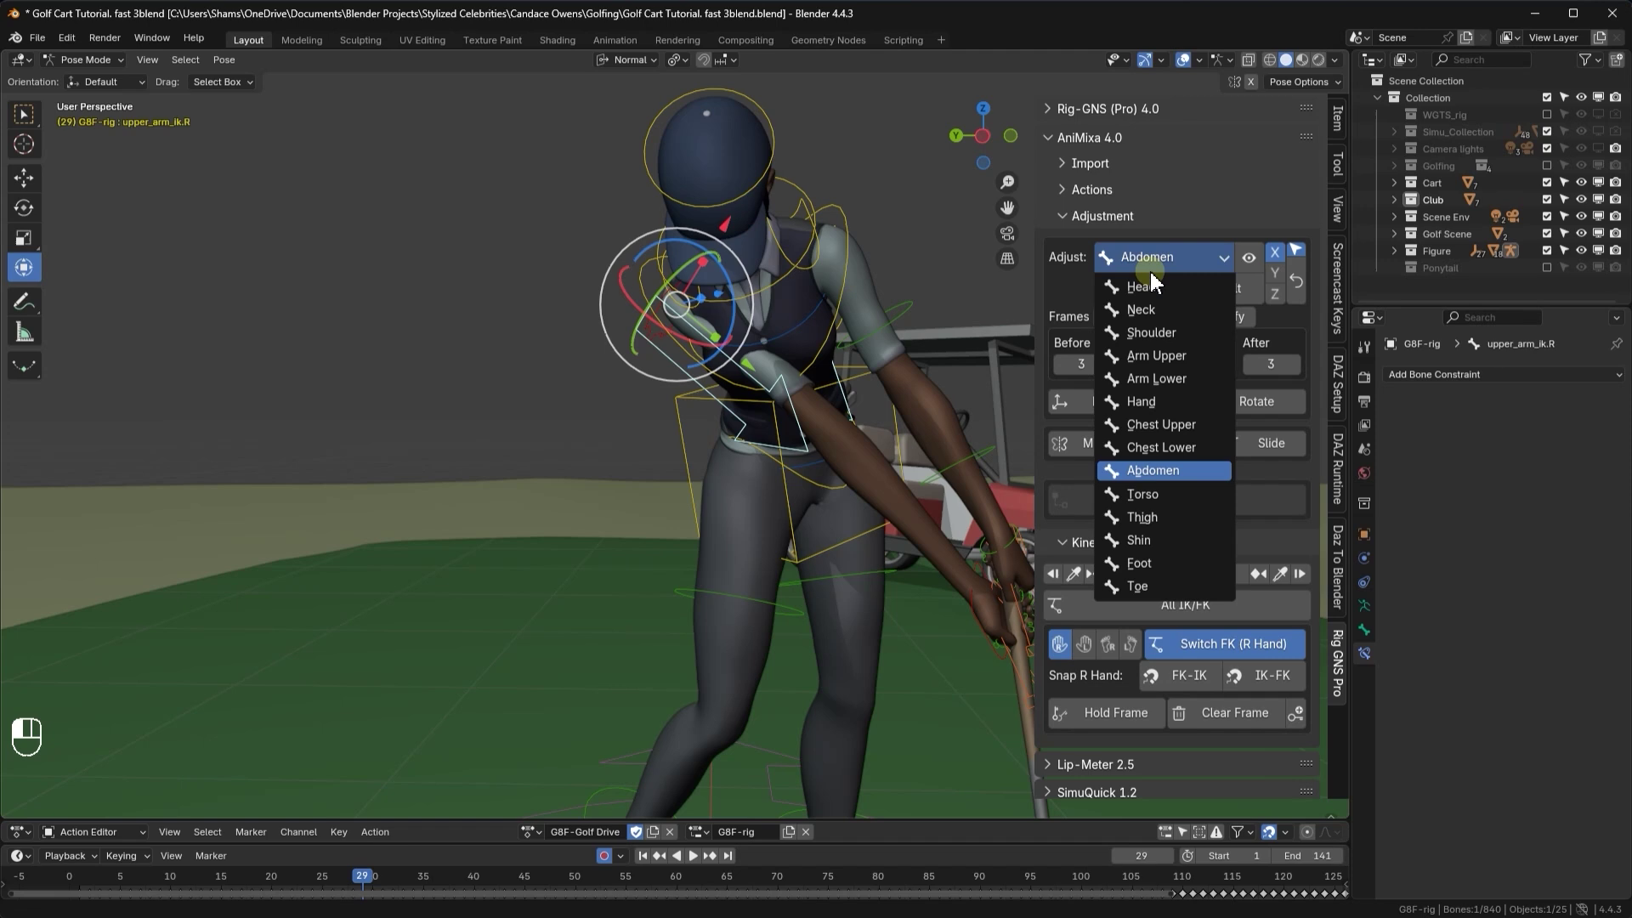
click(1147, 331)
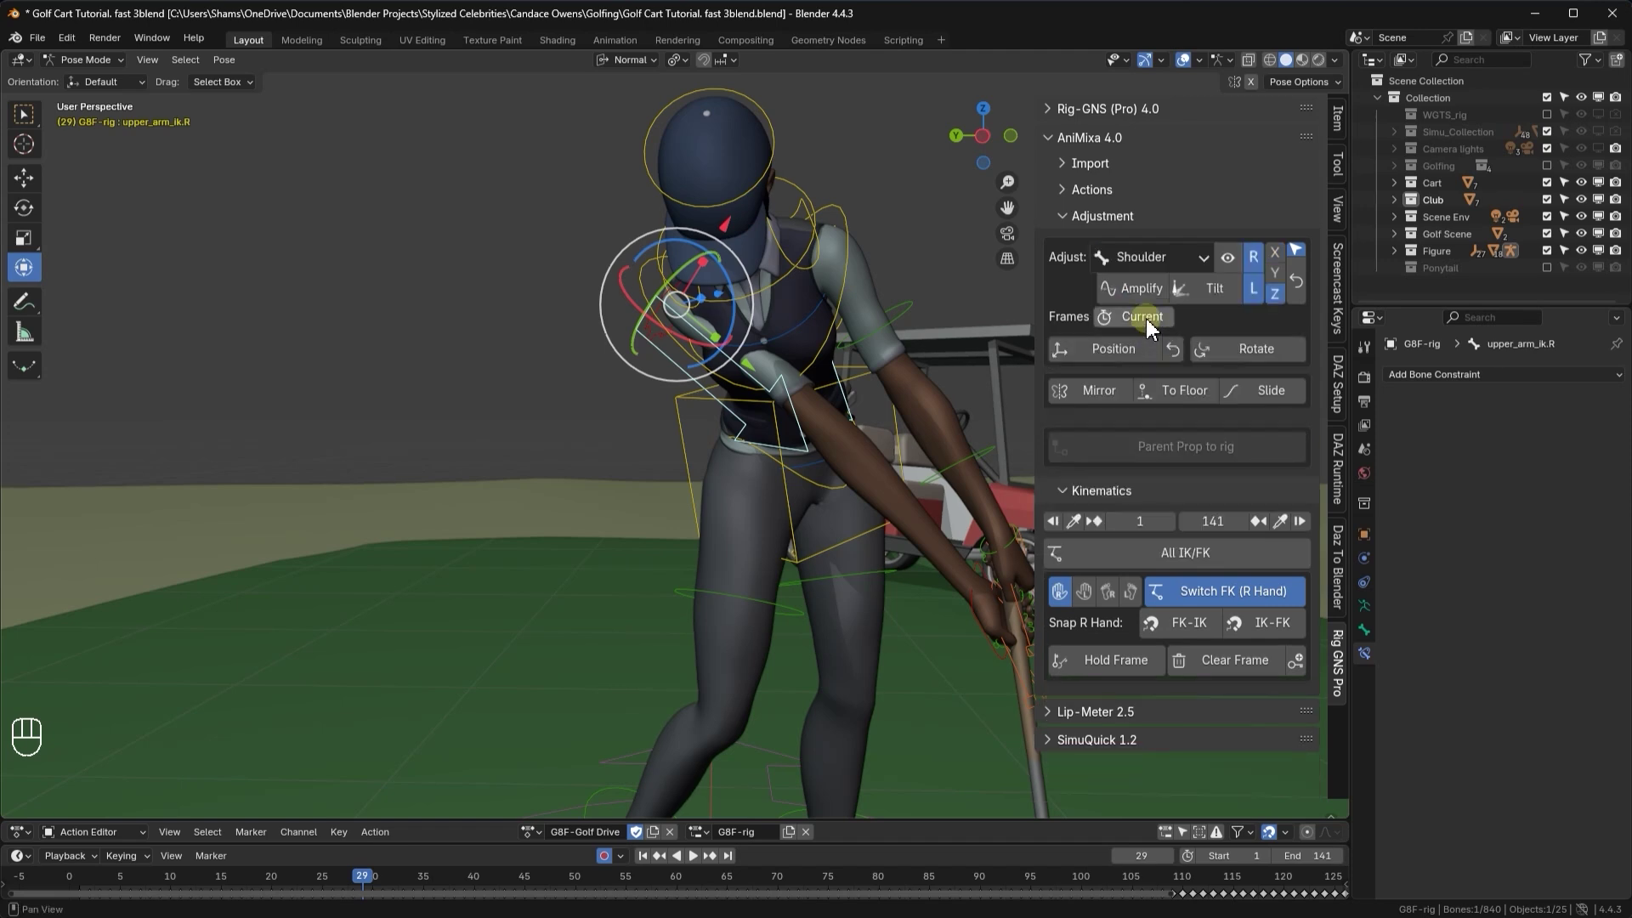
click(1145, 318)
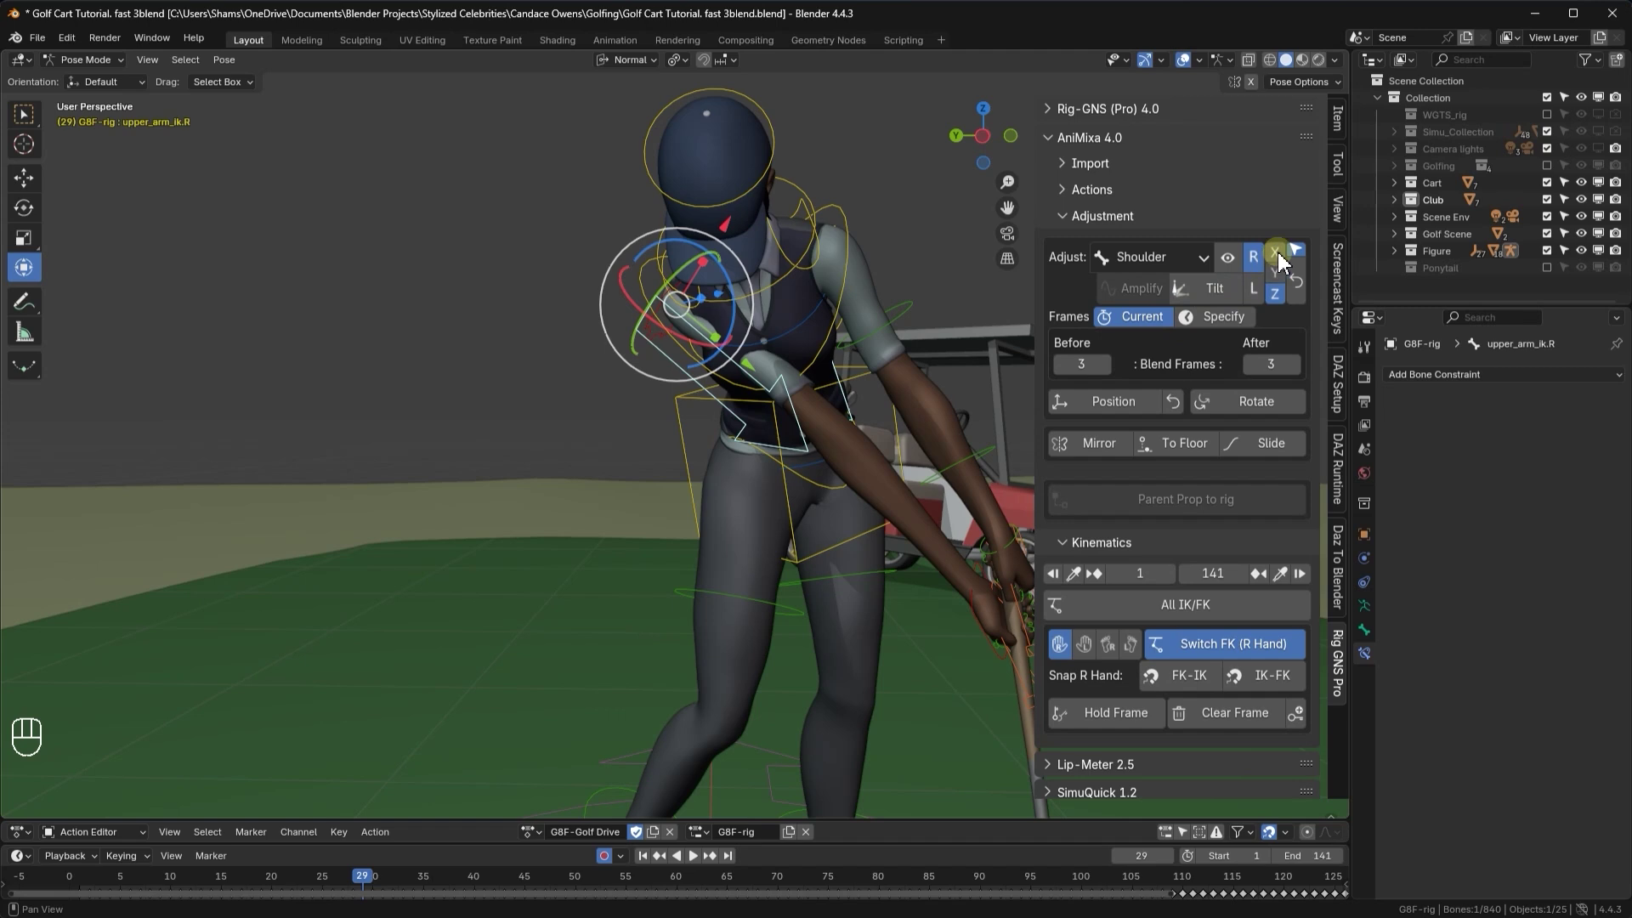
click(1226, 258)
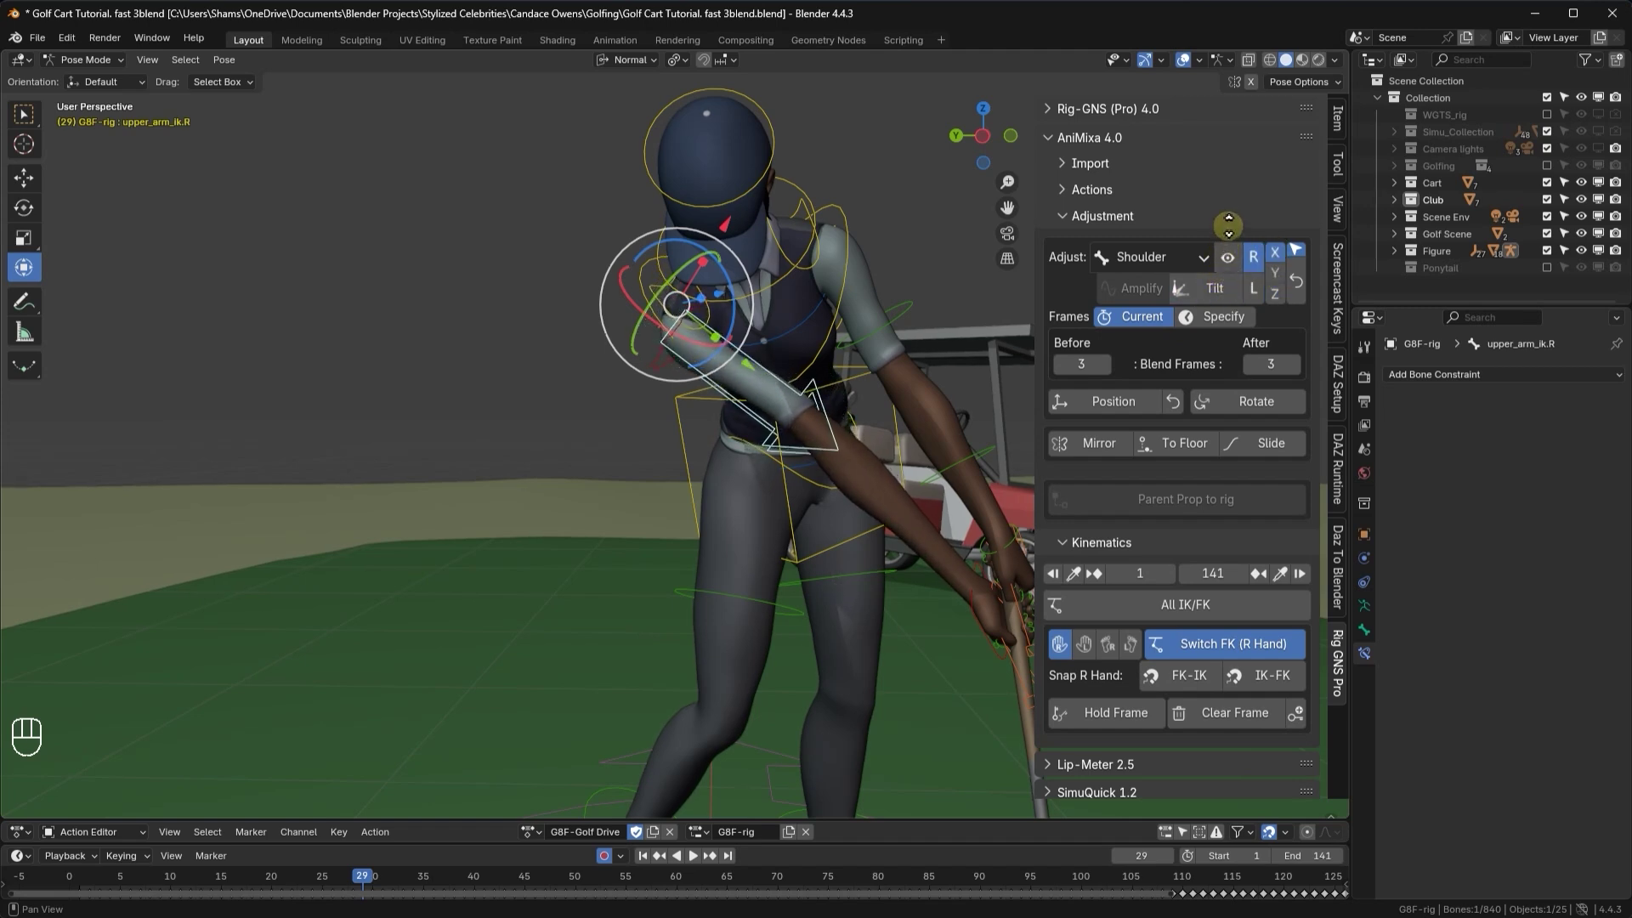
click(907, 350)
- Play the swing onward from frame 29 and examine the body and arm pose at frame 40
middle_drag(908, 350, 434, 748)
key(space)
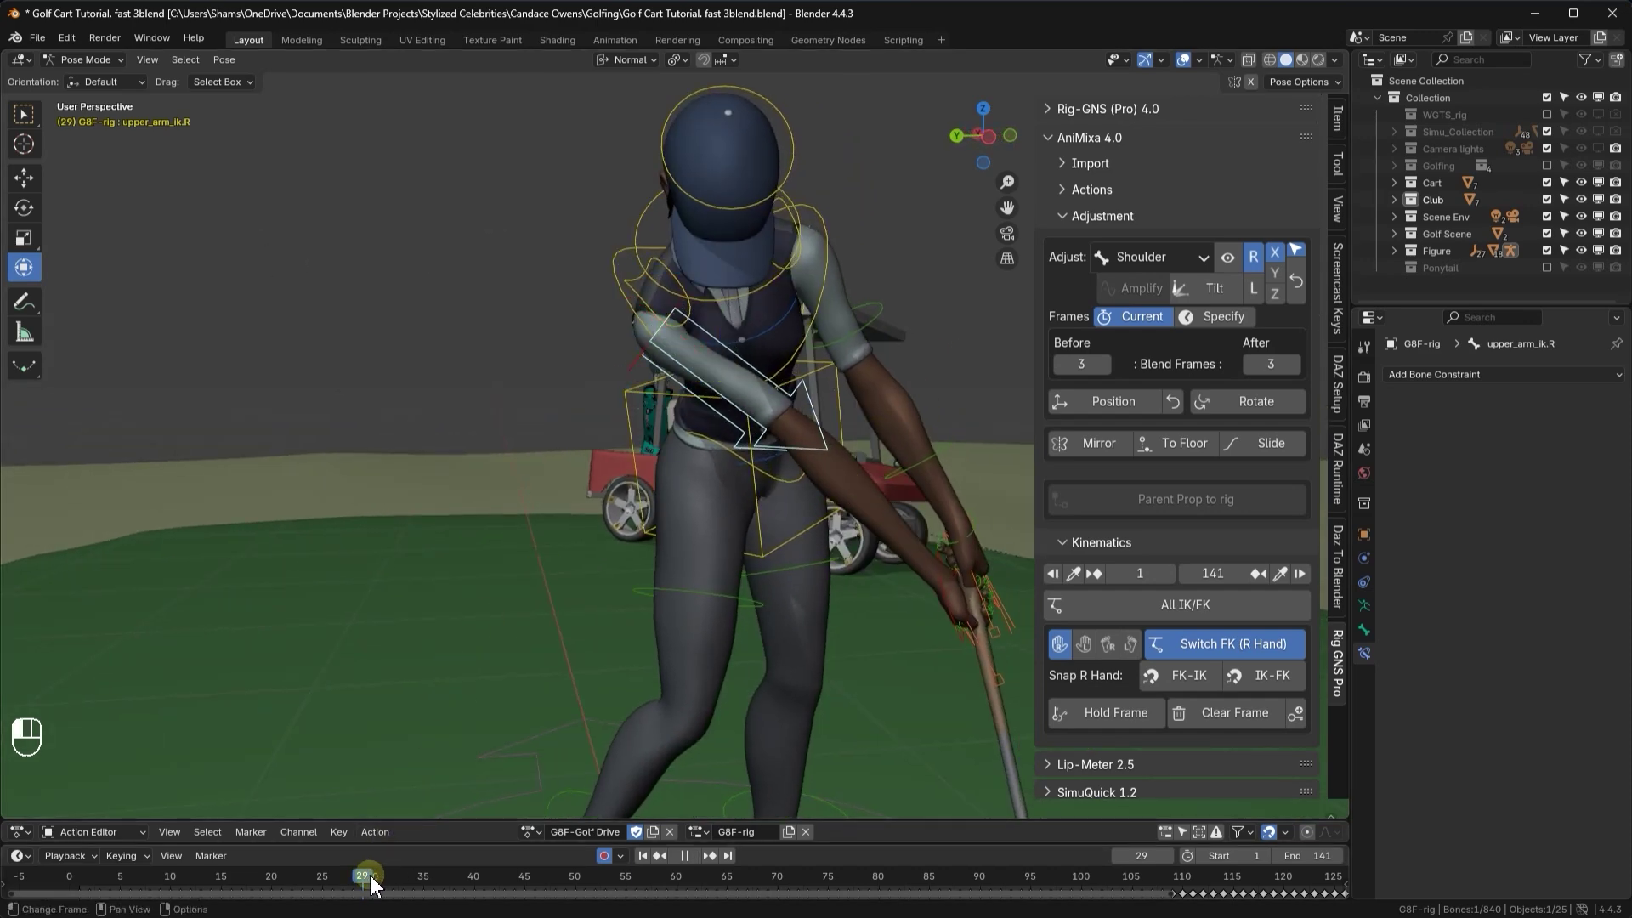
drag(405, 884, 474, 880)
key(space)
middle_drag(612, 659, 365, 660)
scroll(367, 646, down, 3)
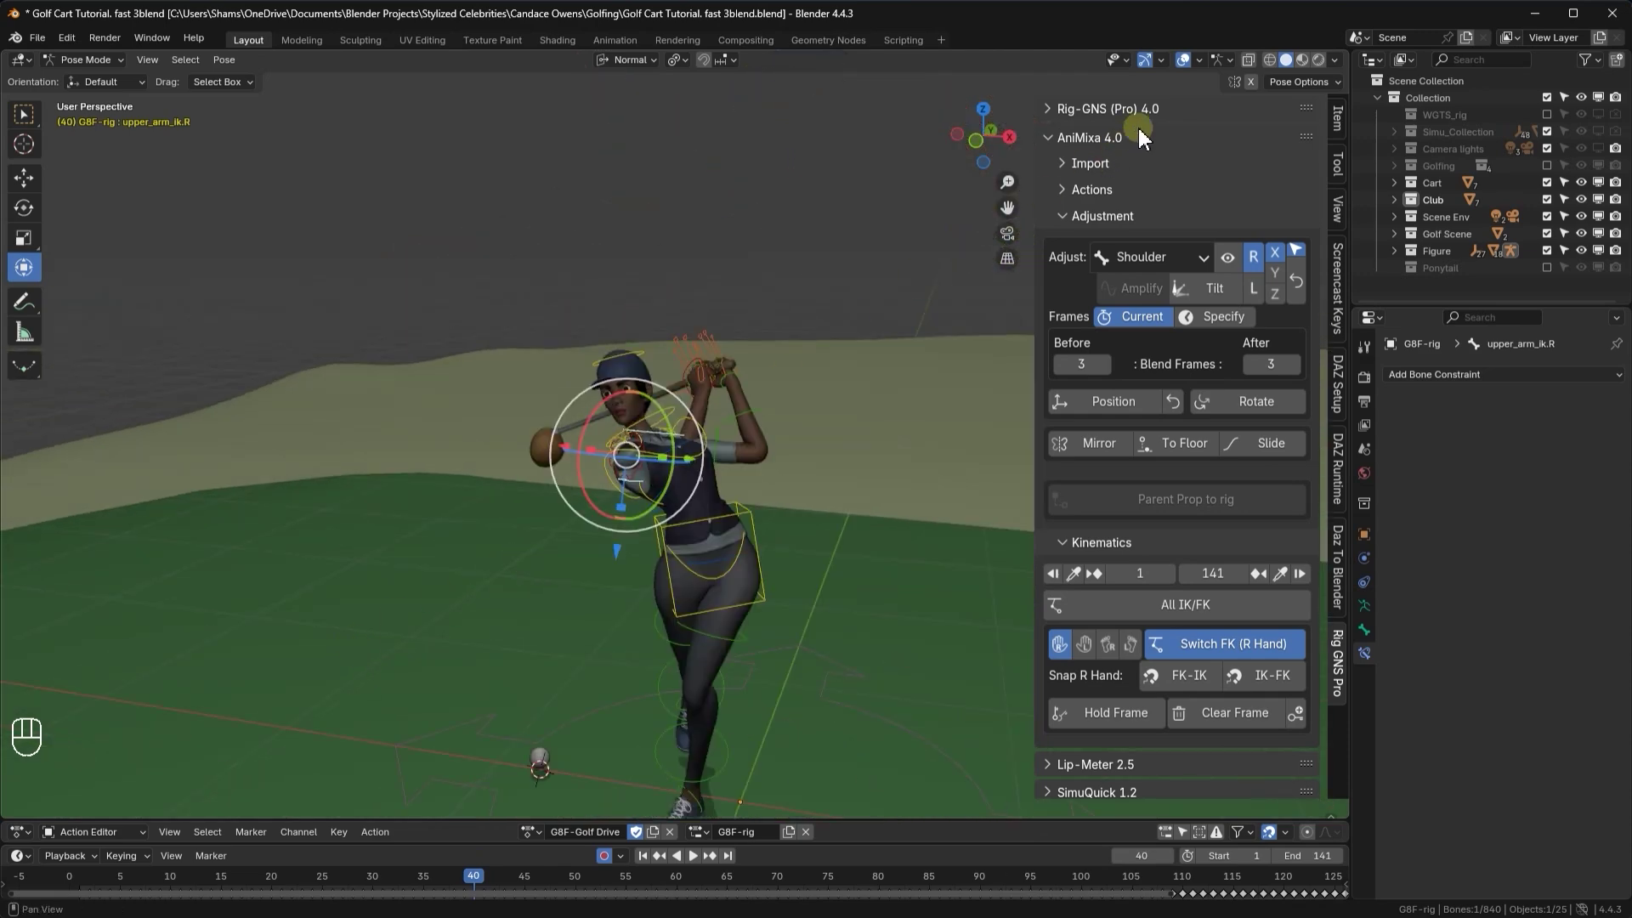
- Hide the viewport overlays and step back from frame 38 to frame 30, examining the shoulders, arms and grip
click(1182, 59)
scroll(692, 473, up, 5)
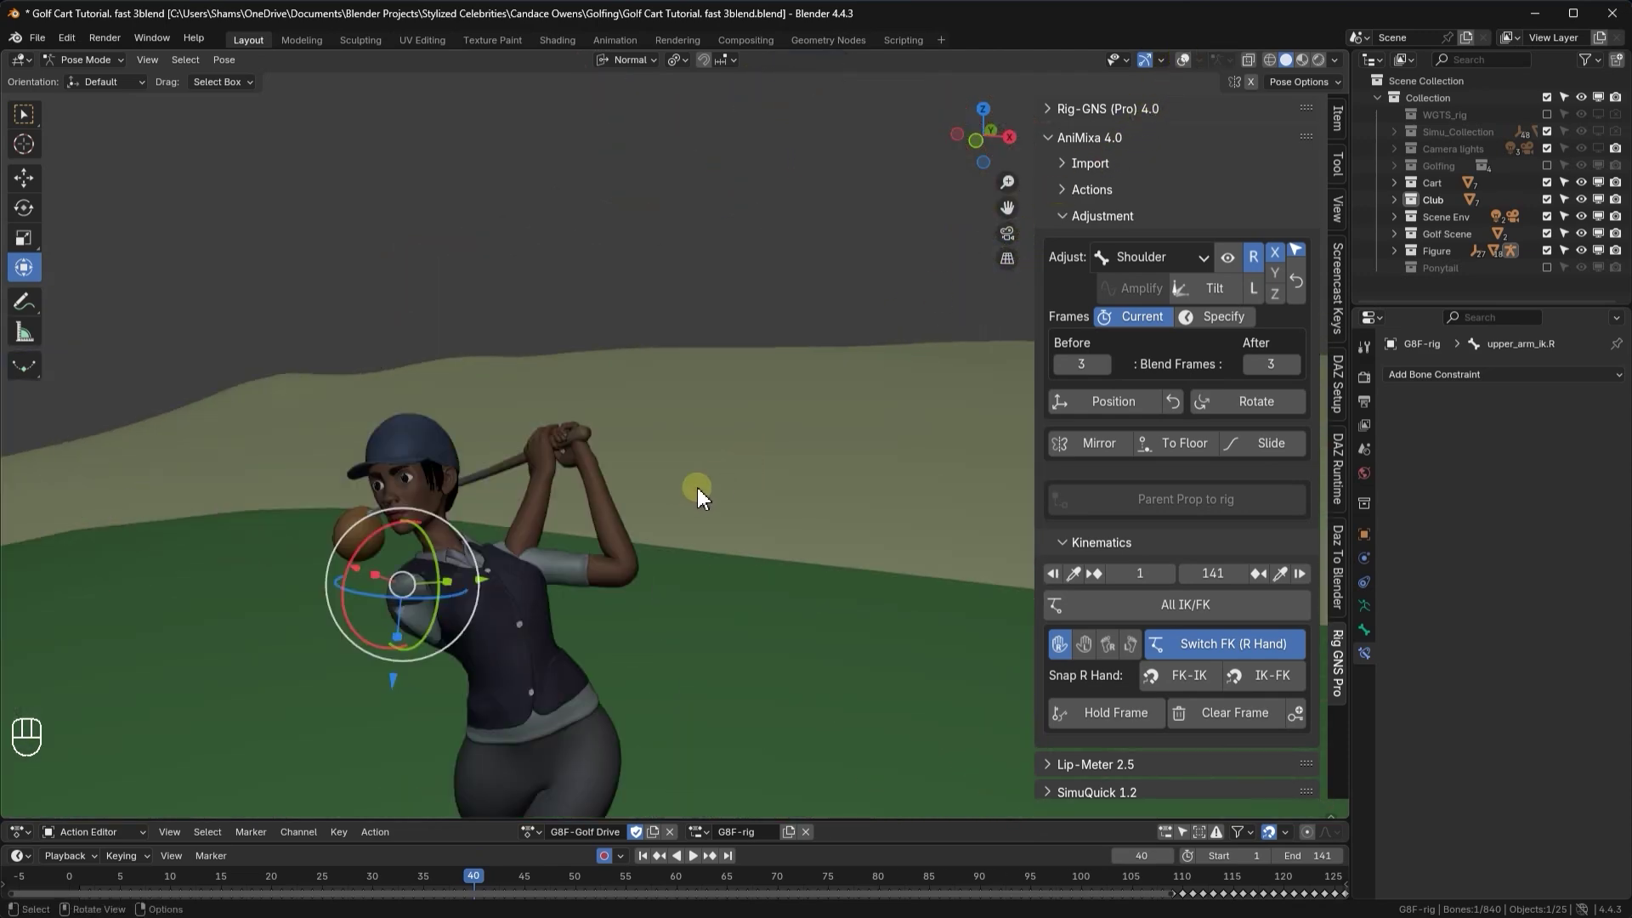
mouse_move(453, 888)
mouse_down()
mouse_move(431, 894)
mouse_move(456, 880)
mouse_up()
middle_drag(476, 799, 554, 711)
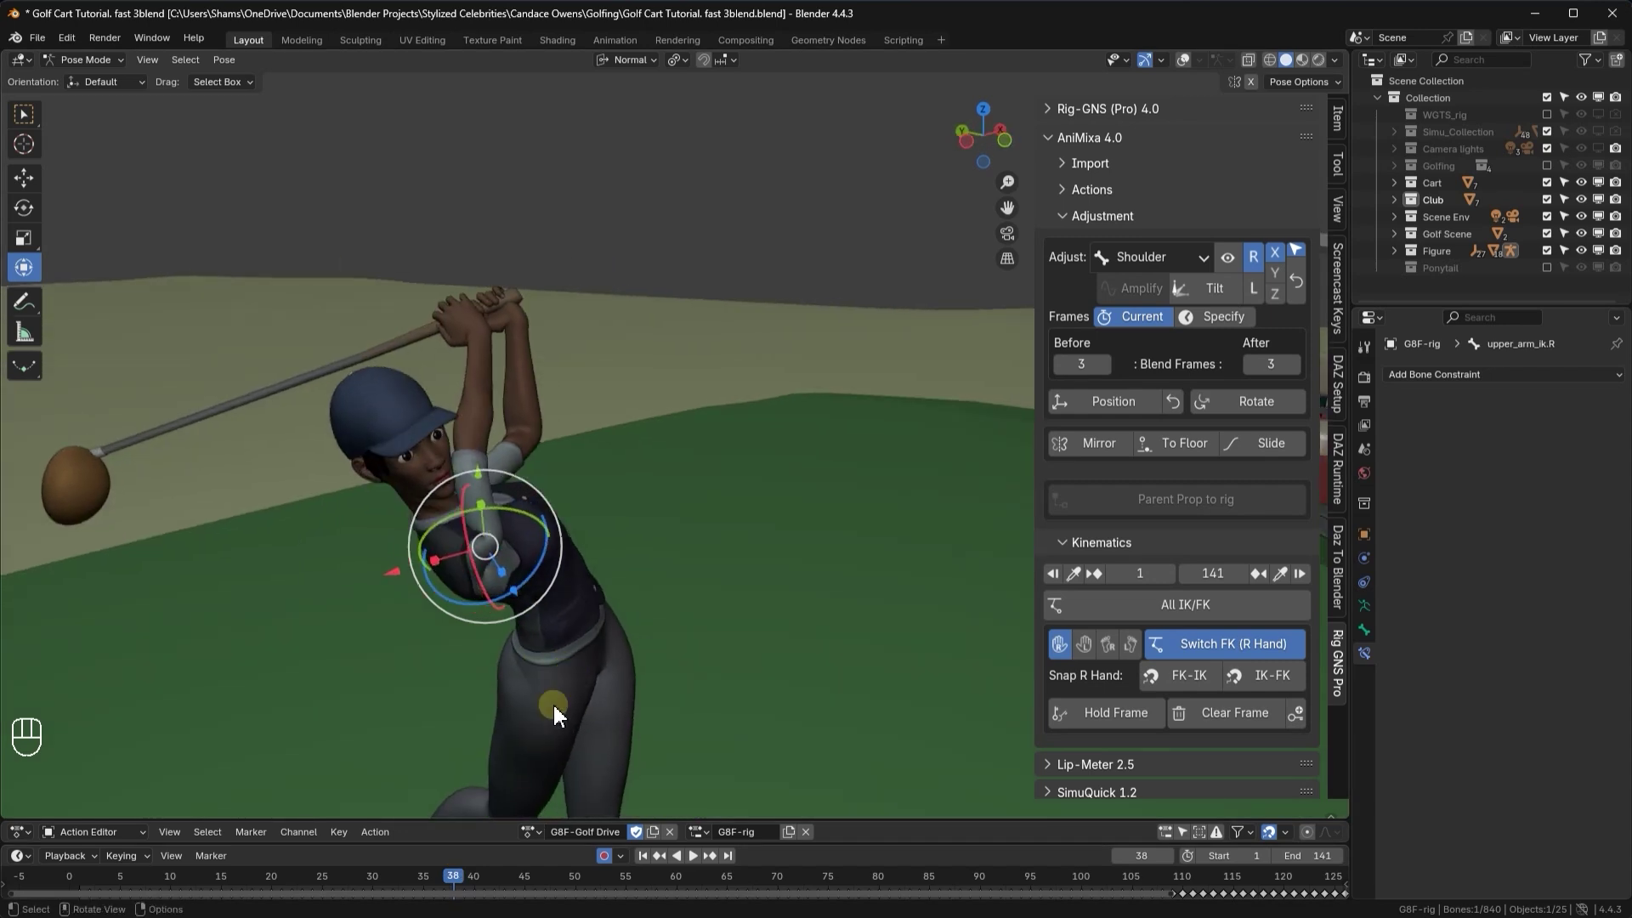
key(Left)
key(Left)
key(Left)
key(Left)
key(Left)
key(Left)
key(Left)
key(Left)
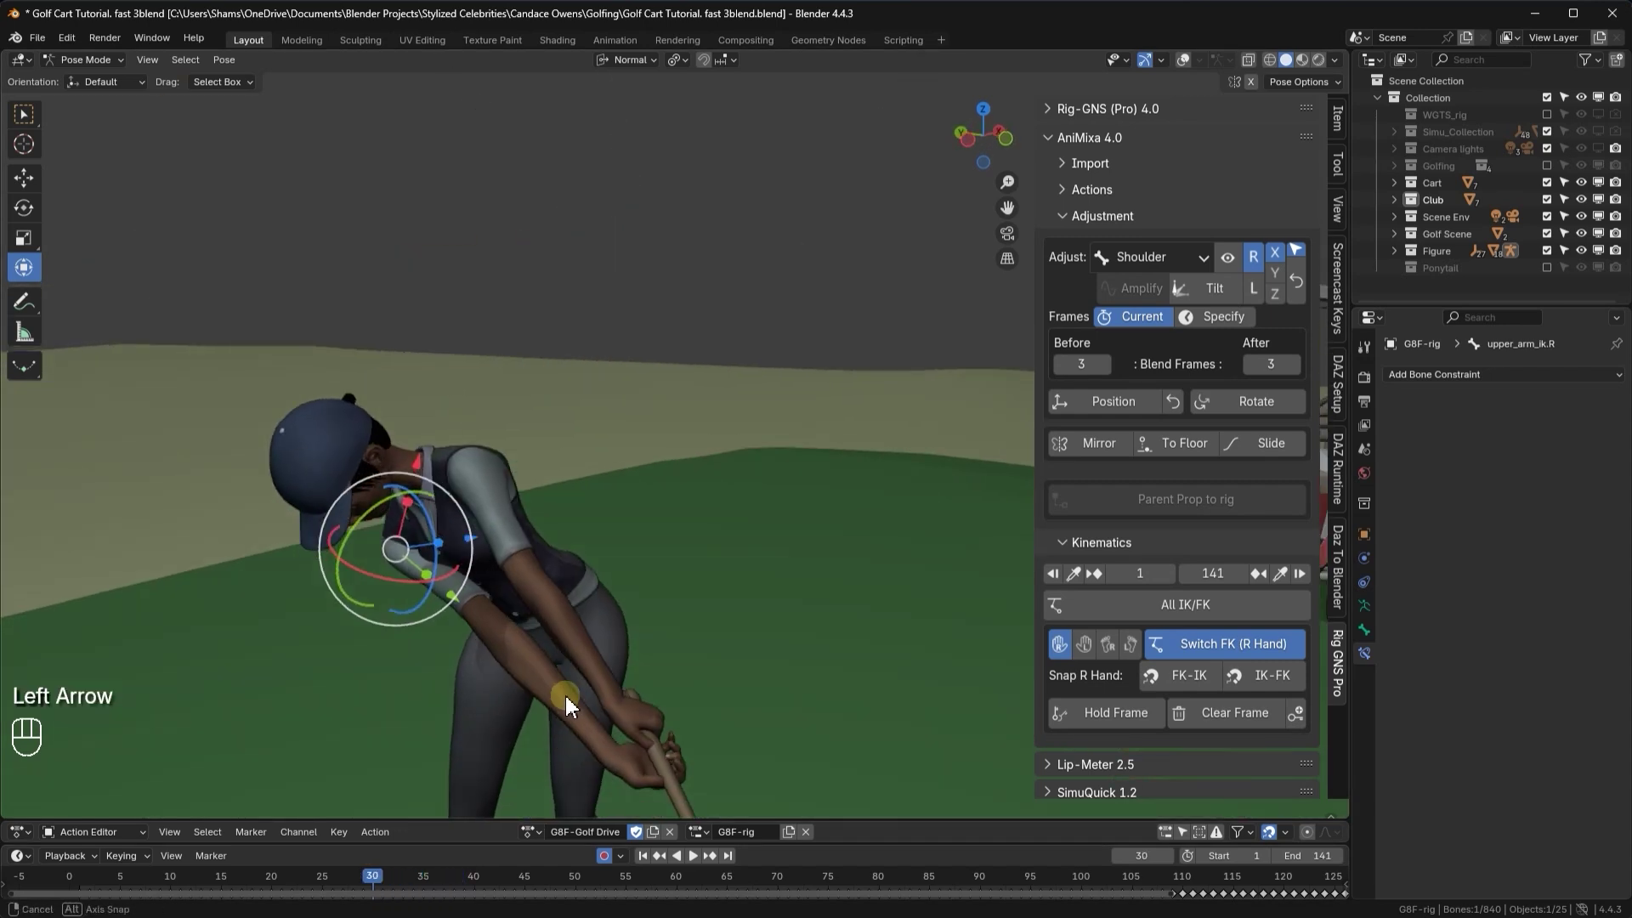
- Advance to frame 34 and key the location and rotation of upper_arm_ik.R
key(Right)
key(Right)
key(Right)
key(Right)
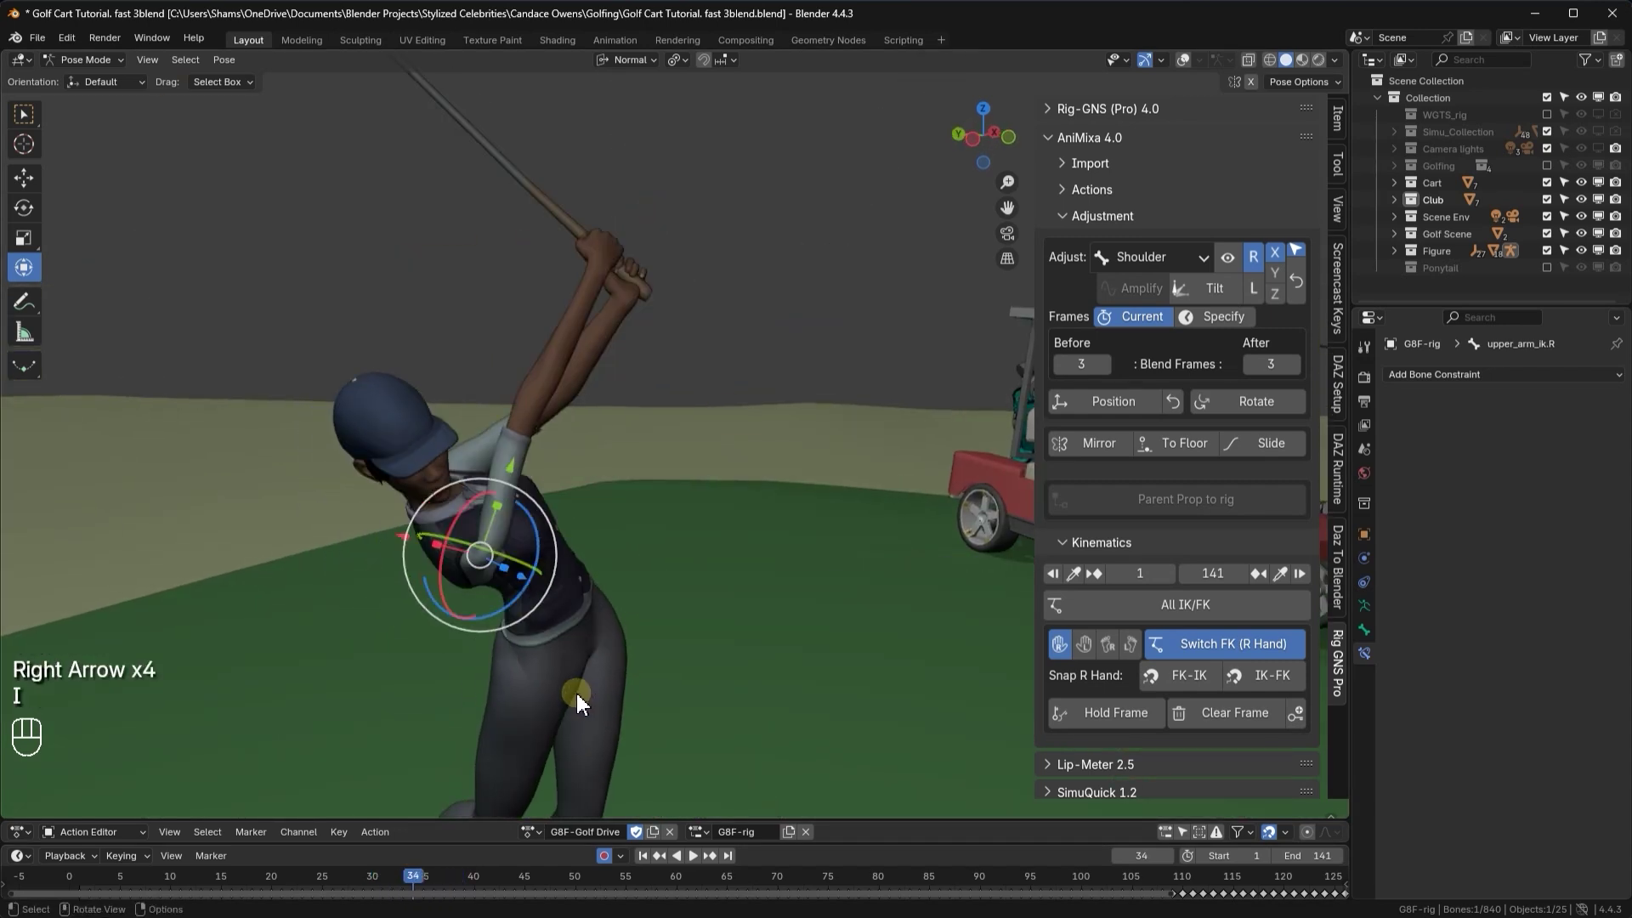
key(i)
- At frame 44, rotate upper_arm_ik.R freehand to correct the right arm's pose in the follow-through
key(Right)
key(Right)
key(Right)
key(Right)
key(Right)
key(Right)
key(Right)
key(Right)
key(Right)
key(Right)
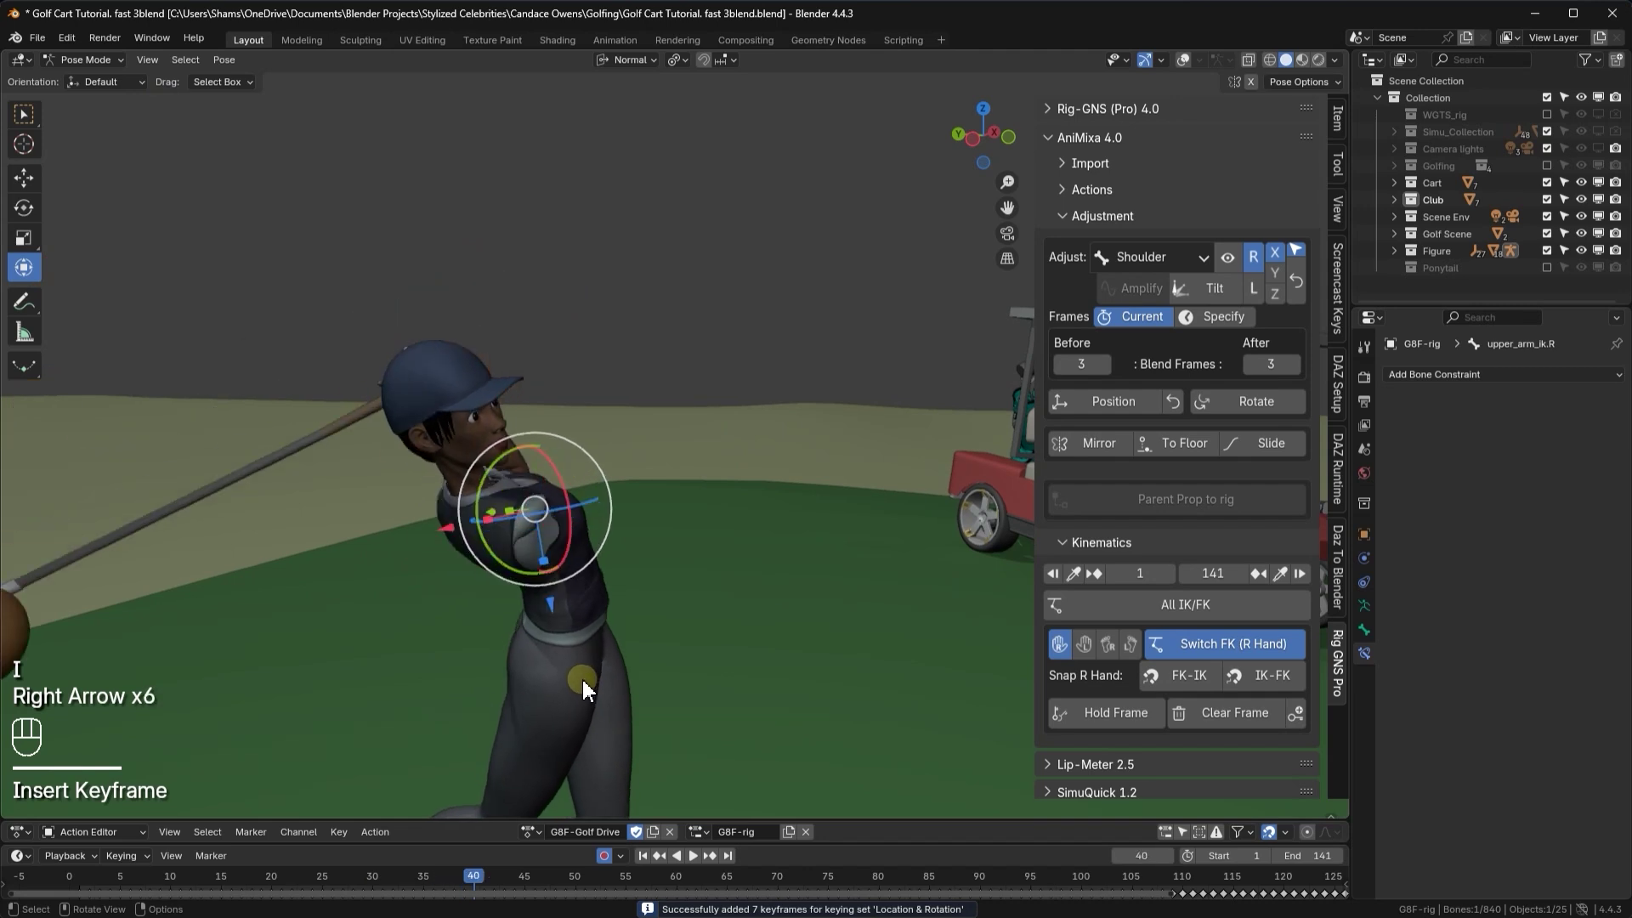
middle_drag(565, 600, 633, 591)
key(r)
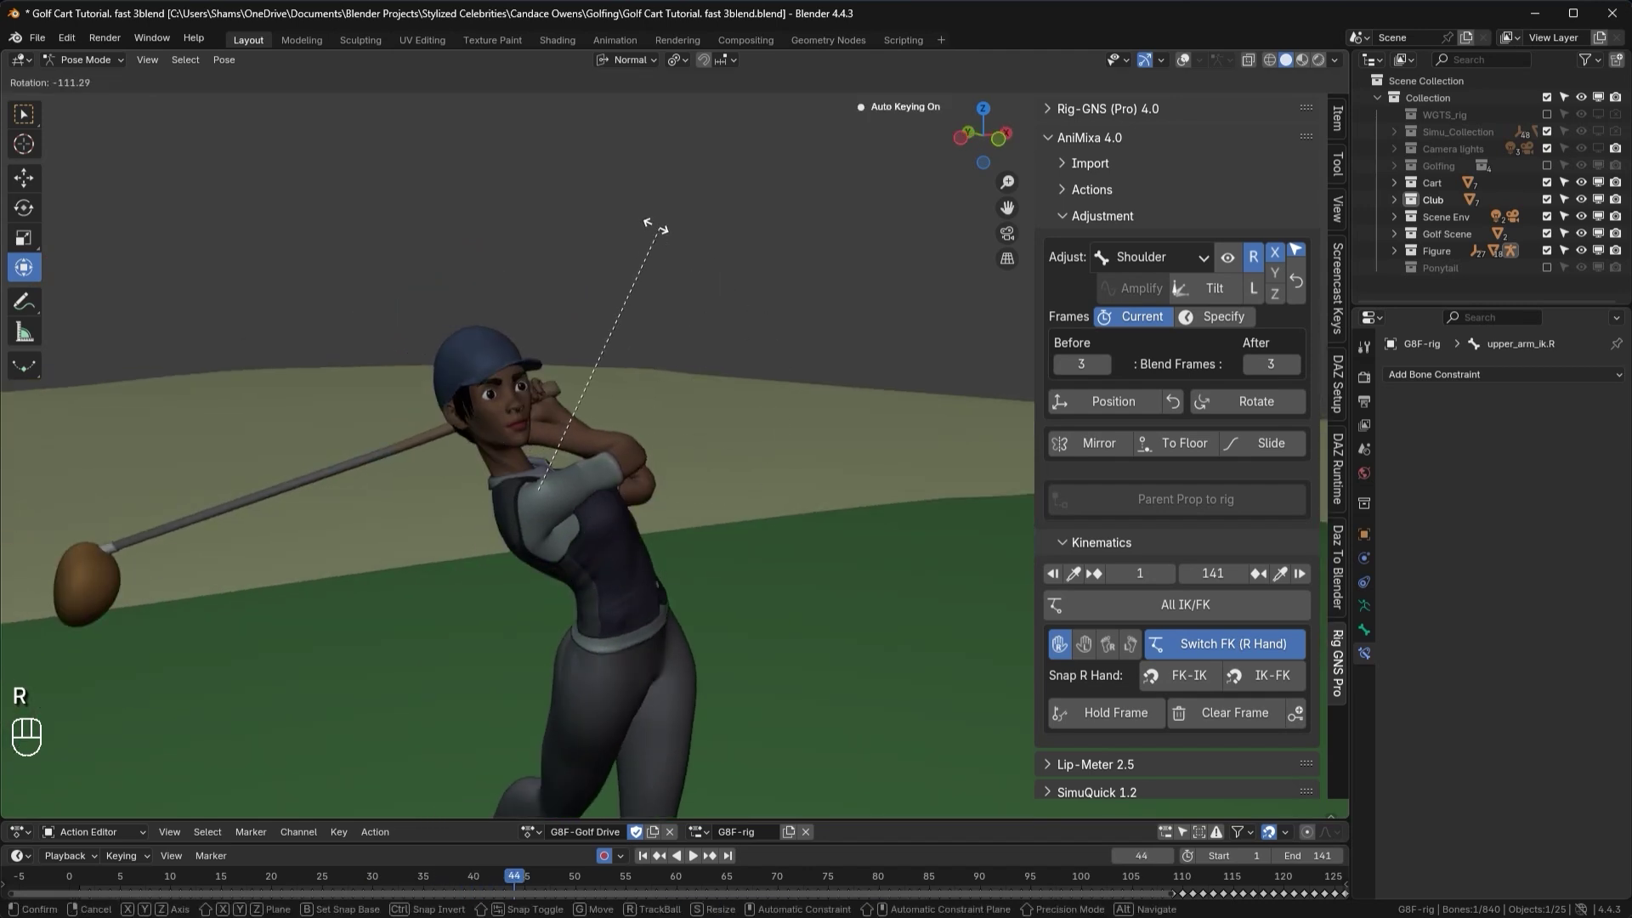
click(624, 223)
- At frame 39, rotate upper_arm_ik.R about -43 degrees to correct the right arm's pose
mouse_move(612, 284)
middle_down()
mouse_move(575, 222)
mouse_move(586, 292)
mouse_move(638, 286)
middle_up()
key(Left)
key(Left)
key(Left)
key(Left)
key(Left)
key(Right)
key(Left)
key(Right)
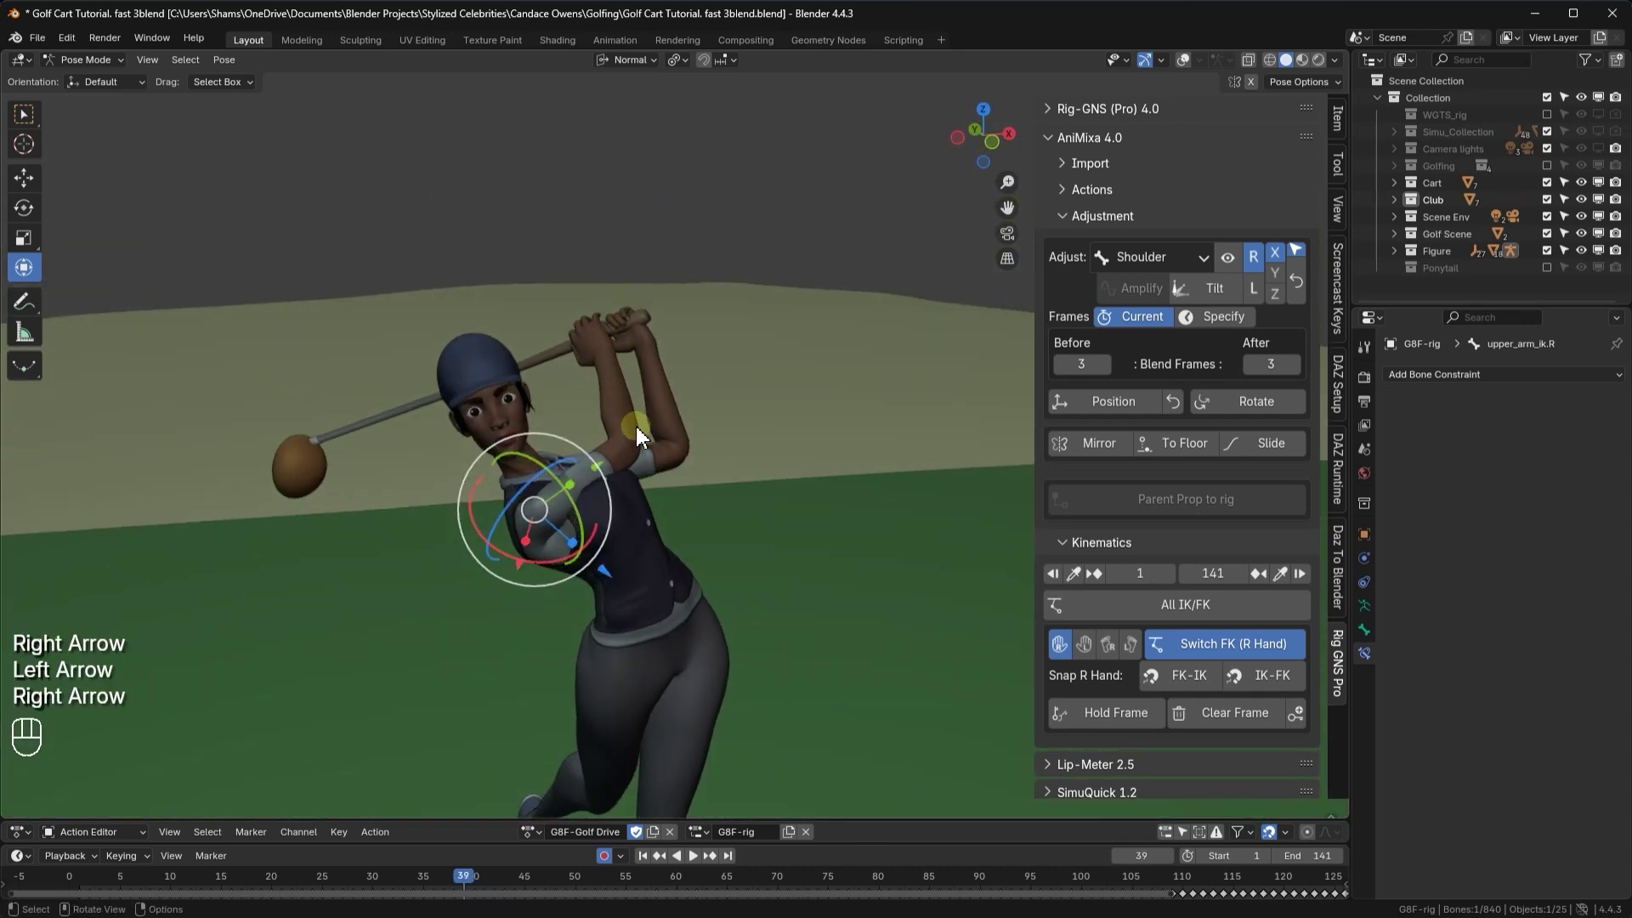
key(r)
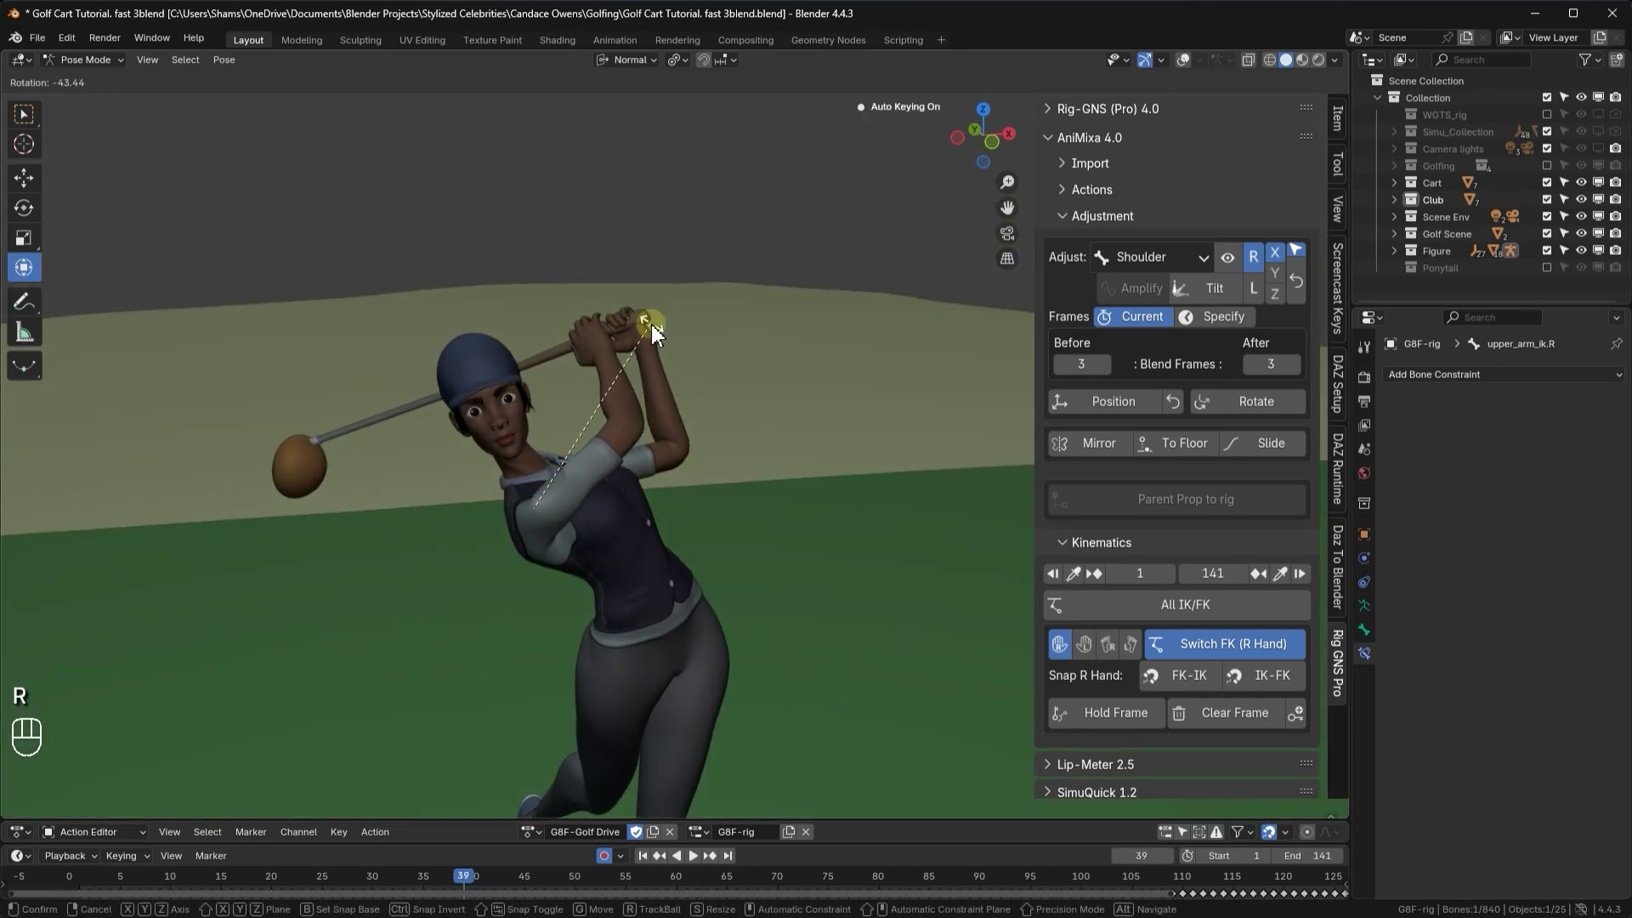
click(653, 332)
- Step back and forth through the frames leading up to frame 39 and examine the right arm's motion
key(Left)
key(Left)
key(Left)
key(Left)
key(Left)
key(Left)
key(Left)
key(Left)
key(Right)
key(Right)
key(Right)
key(Right)
key(Right)
key(Right)
key(Right)
key(Right)
key(Left)
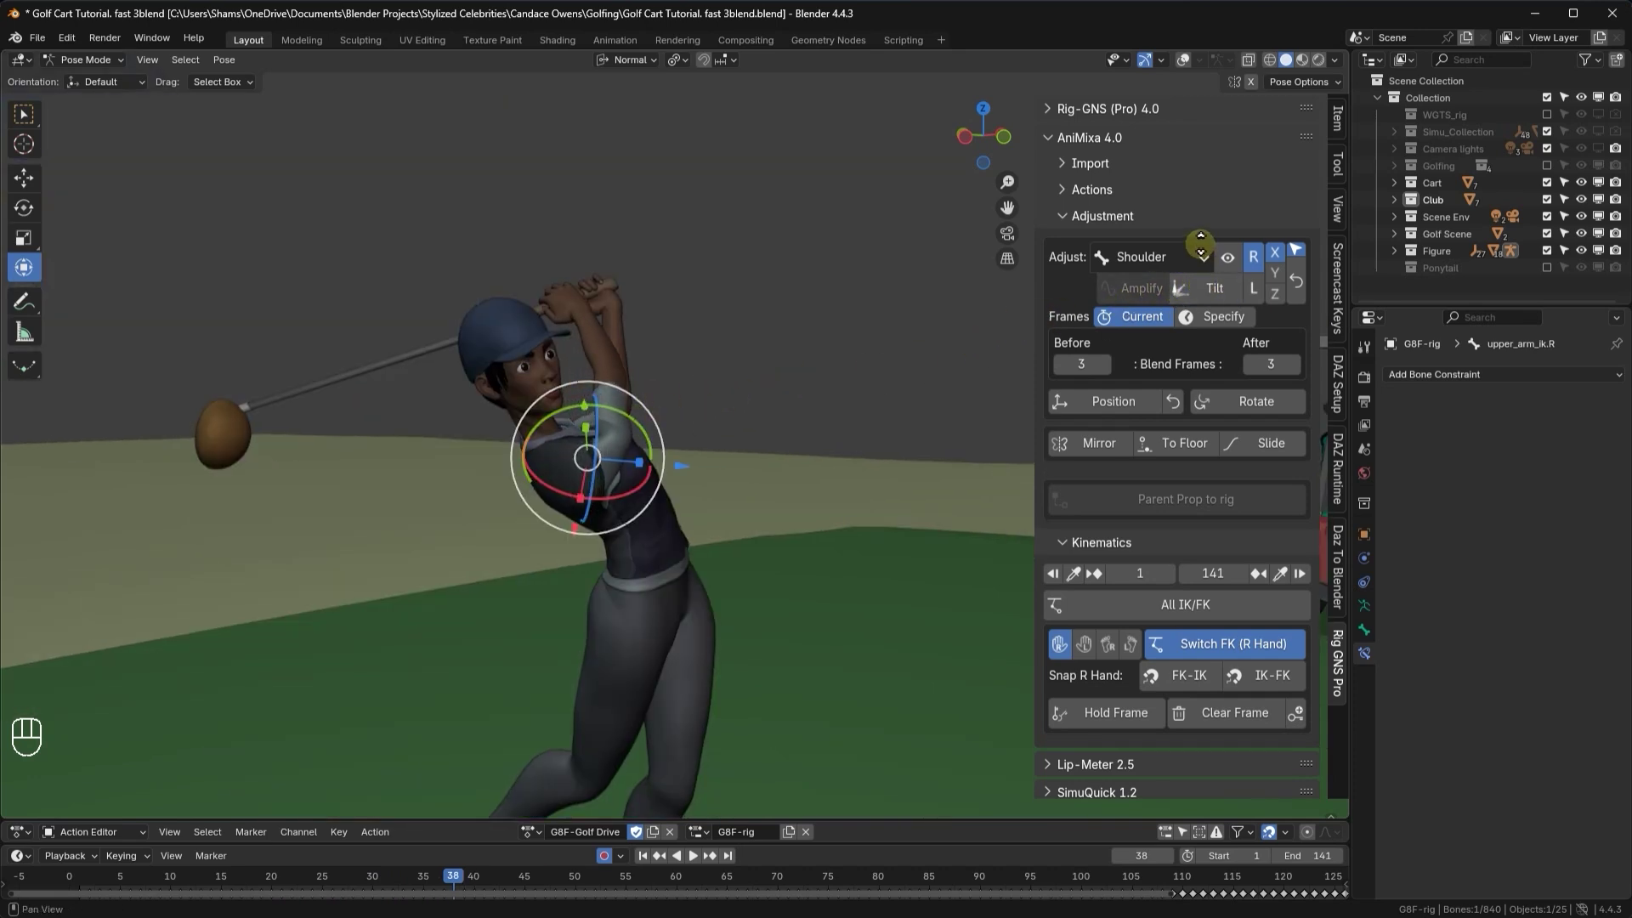
- Step through the follow-through from around frame 36 to frame 54, examining the right shoulder and elbow
key(Left)
key(Left)
key(Left)
key(Right)
key(Right)
key(Right)
key(Right)
key(Right)
key(Right)
key(Right)
key(Right)
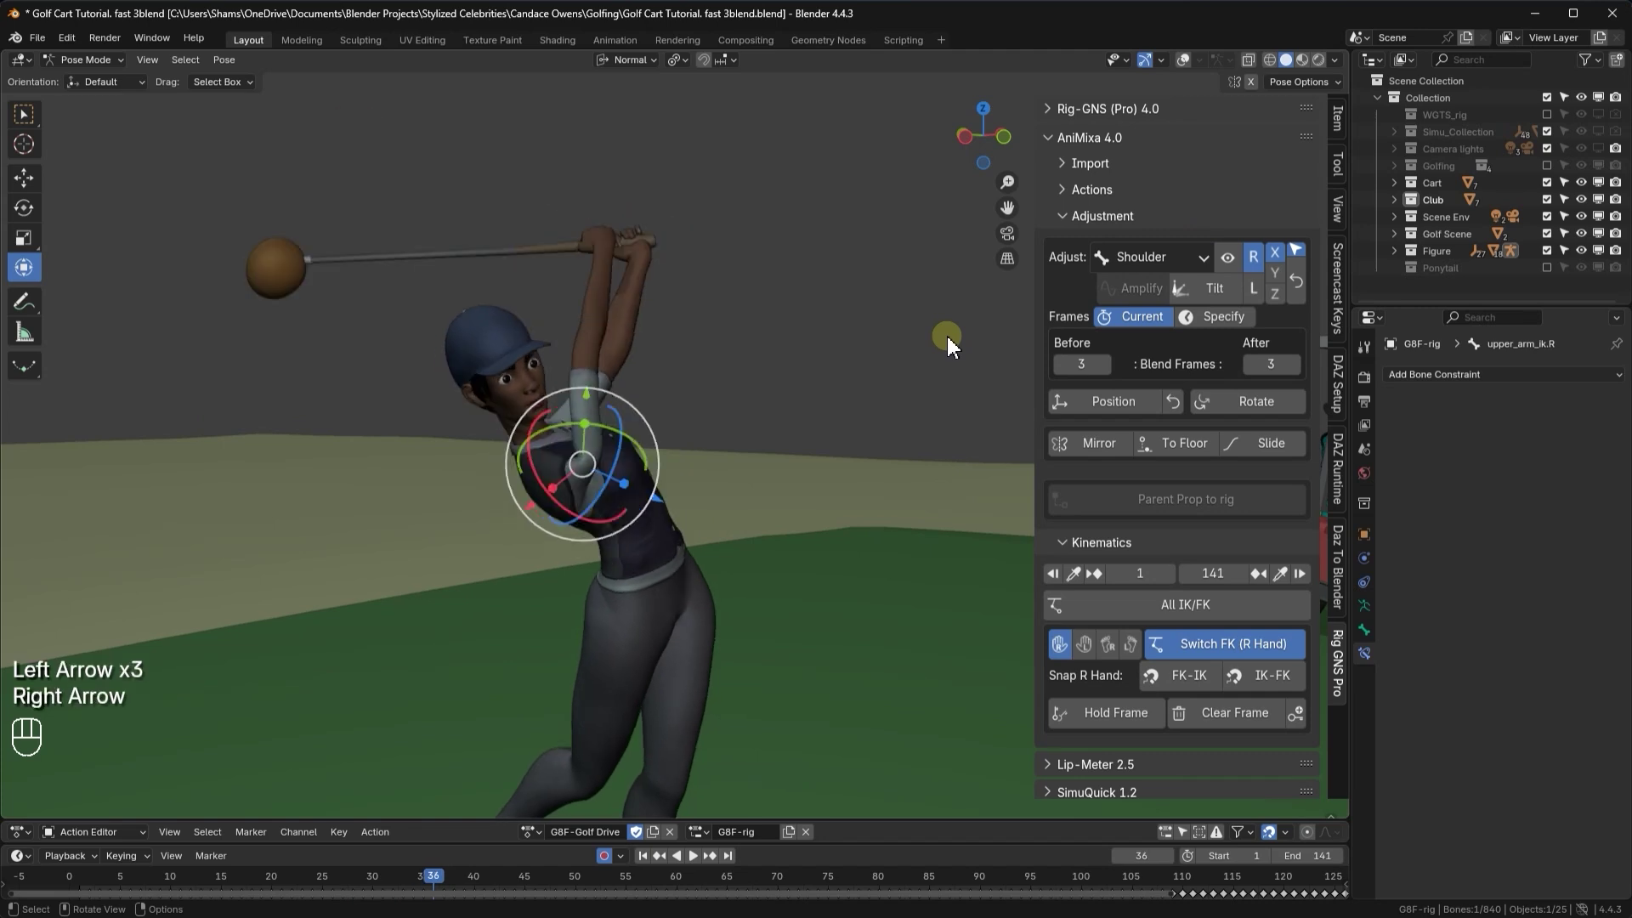
key(Right)
key(Right)
key(Right)
key(Right)
key(Right)
key(Right)
key(Right)
key(Right)
key(Right)
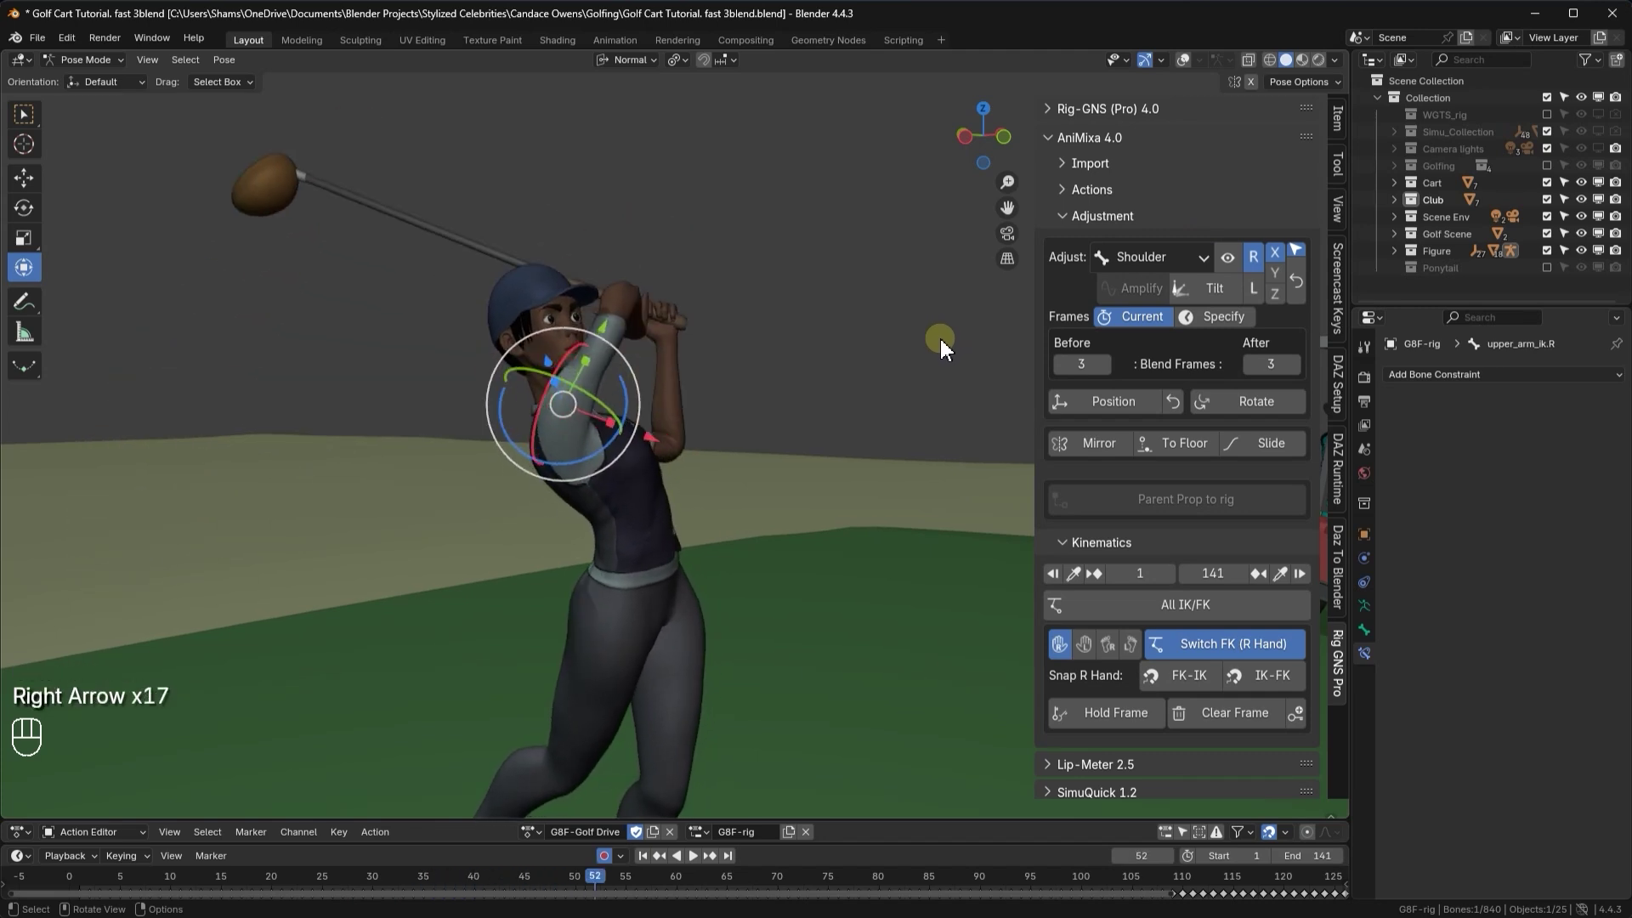
key(Right)
key(Right)
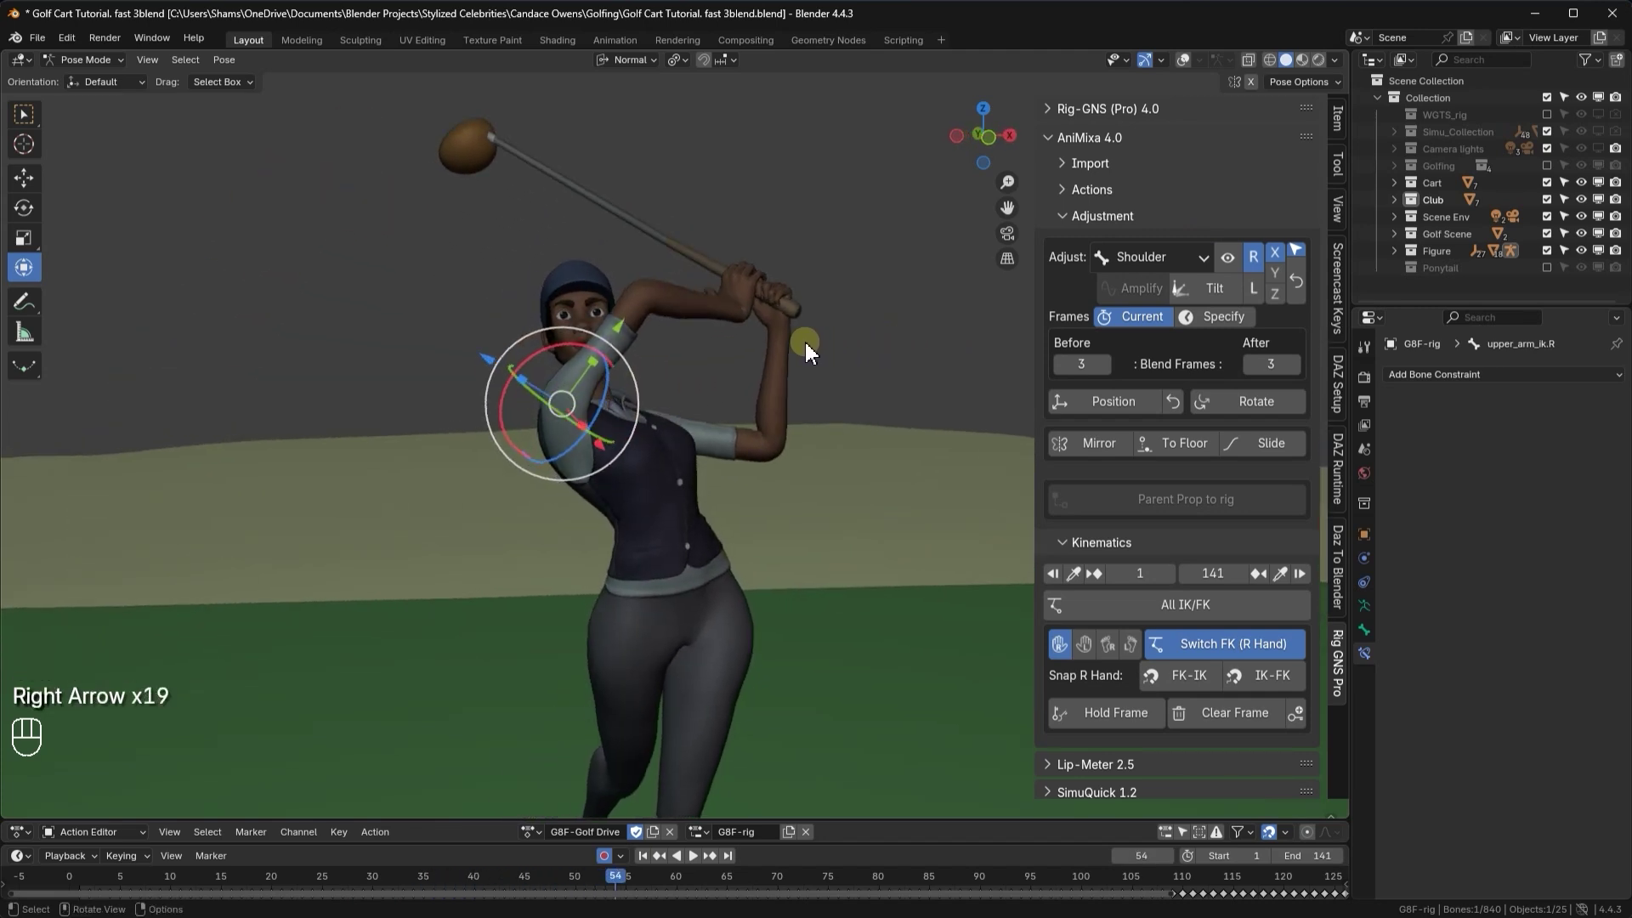
- At frame 51, rotate upper_arm_ik.R freehand so the right upper arm and elbow sit lower
key(Left)
key(Left)
key(Left)
key(Left)
key(Right)
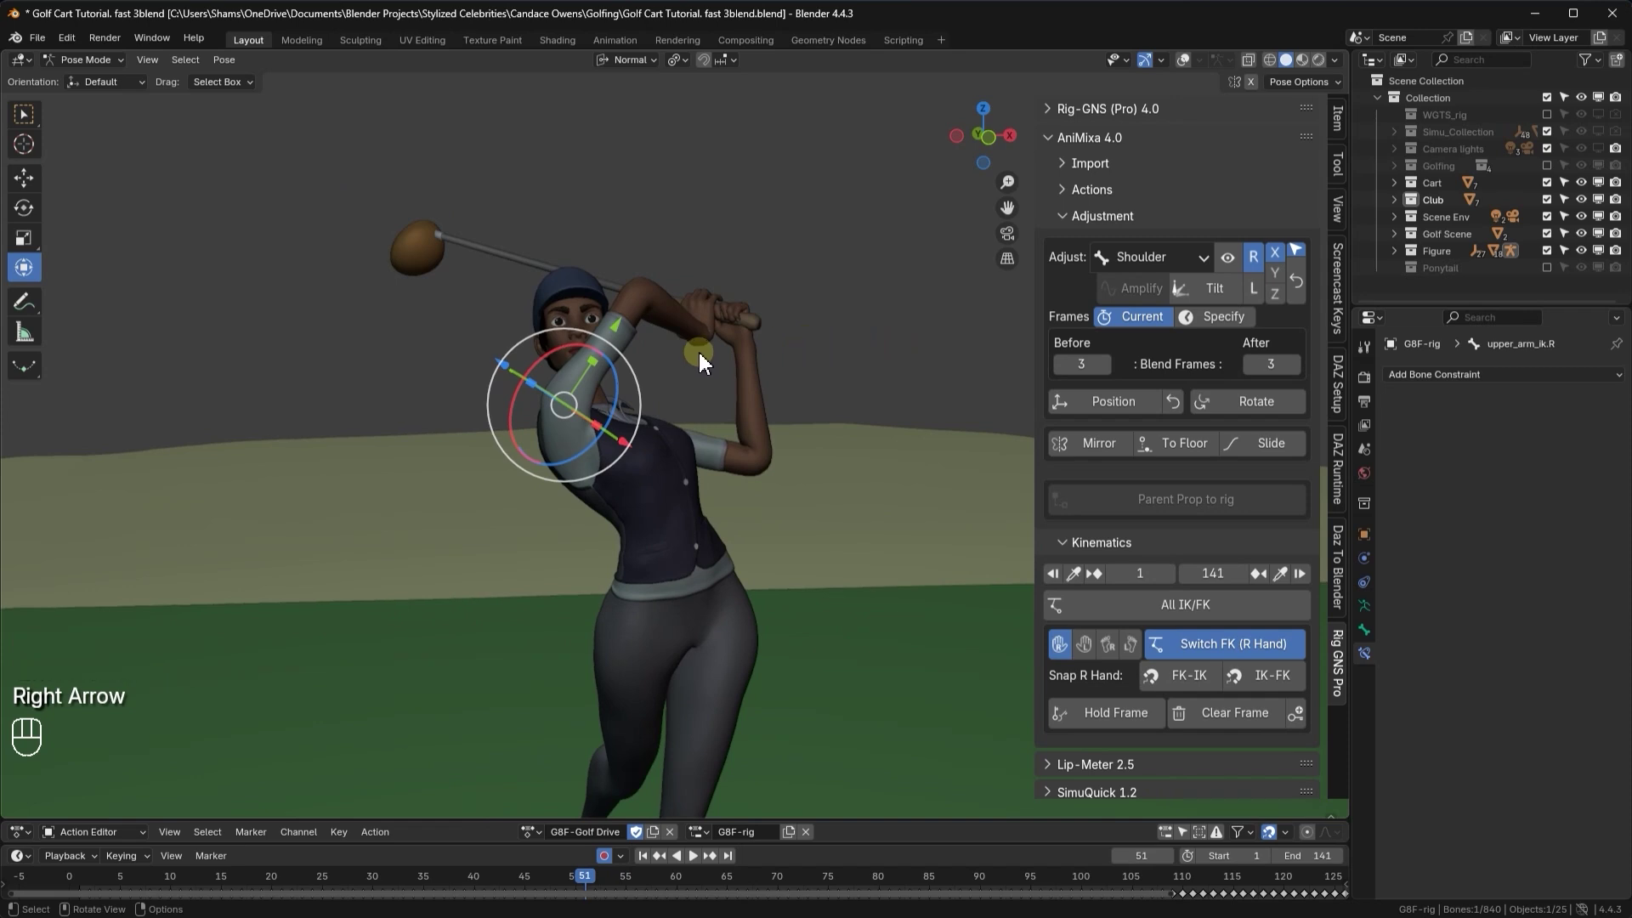
key(r)
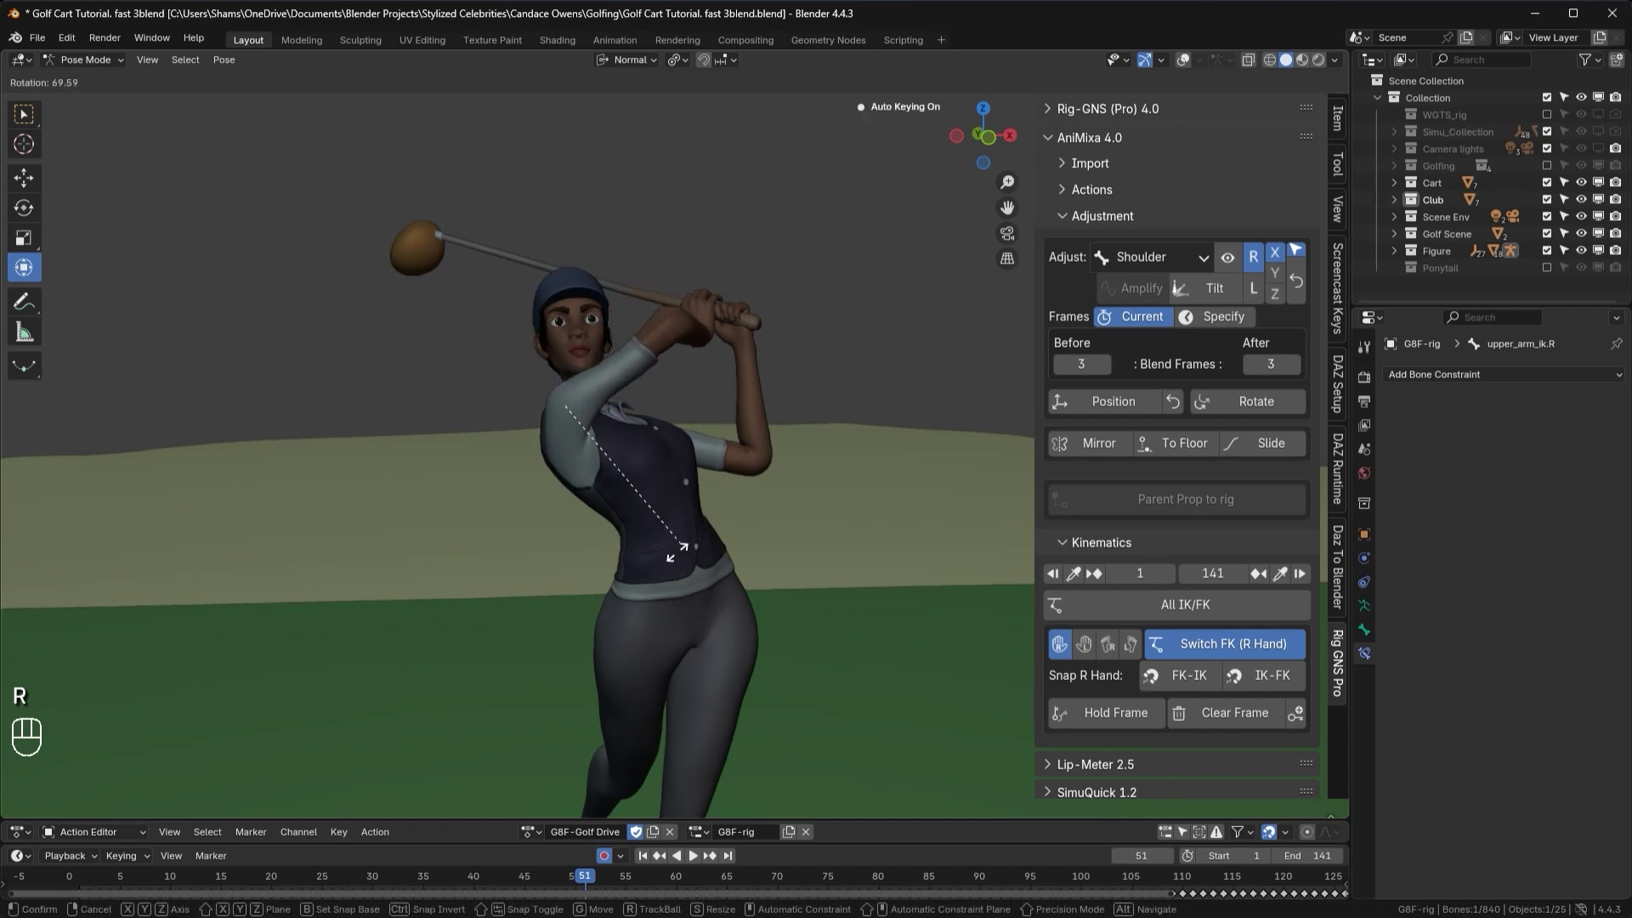
click(596, 587)
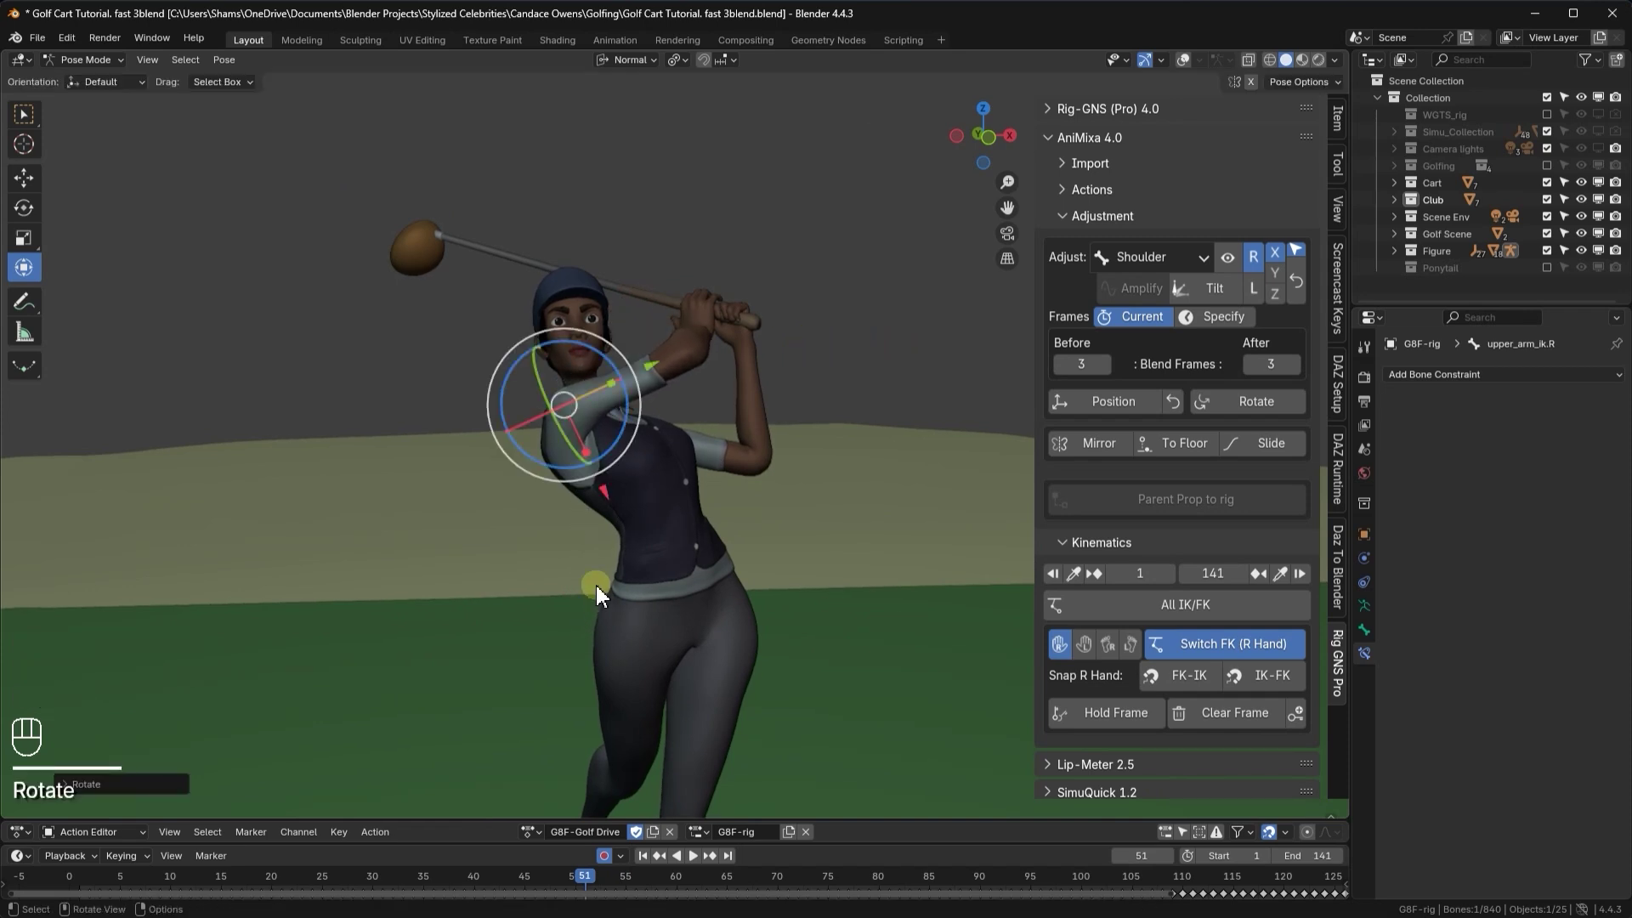
- Play the swing with the whole figure in view, then return to frame 1
key(space)
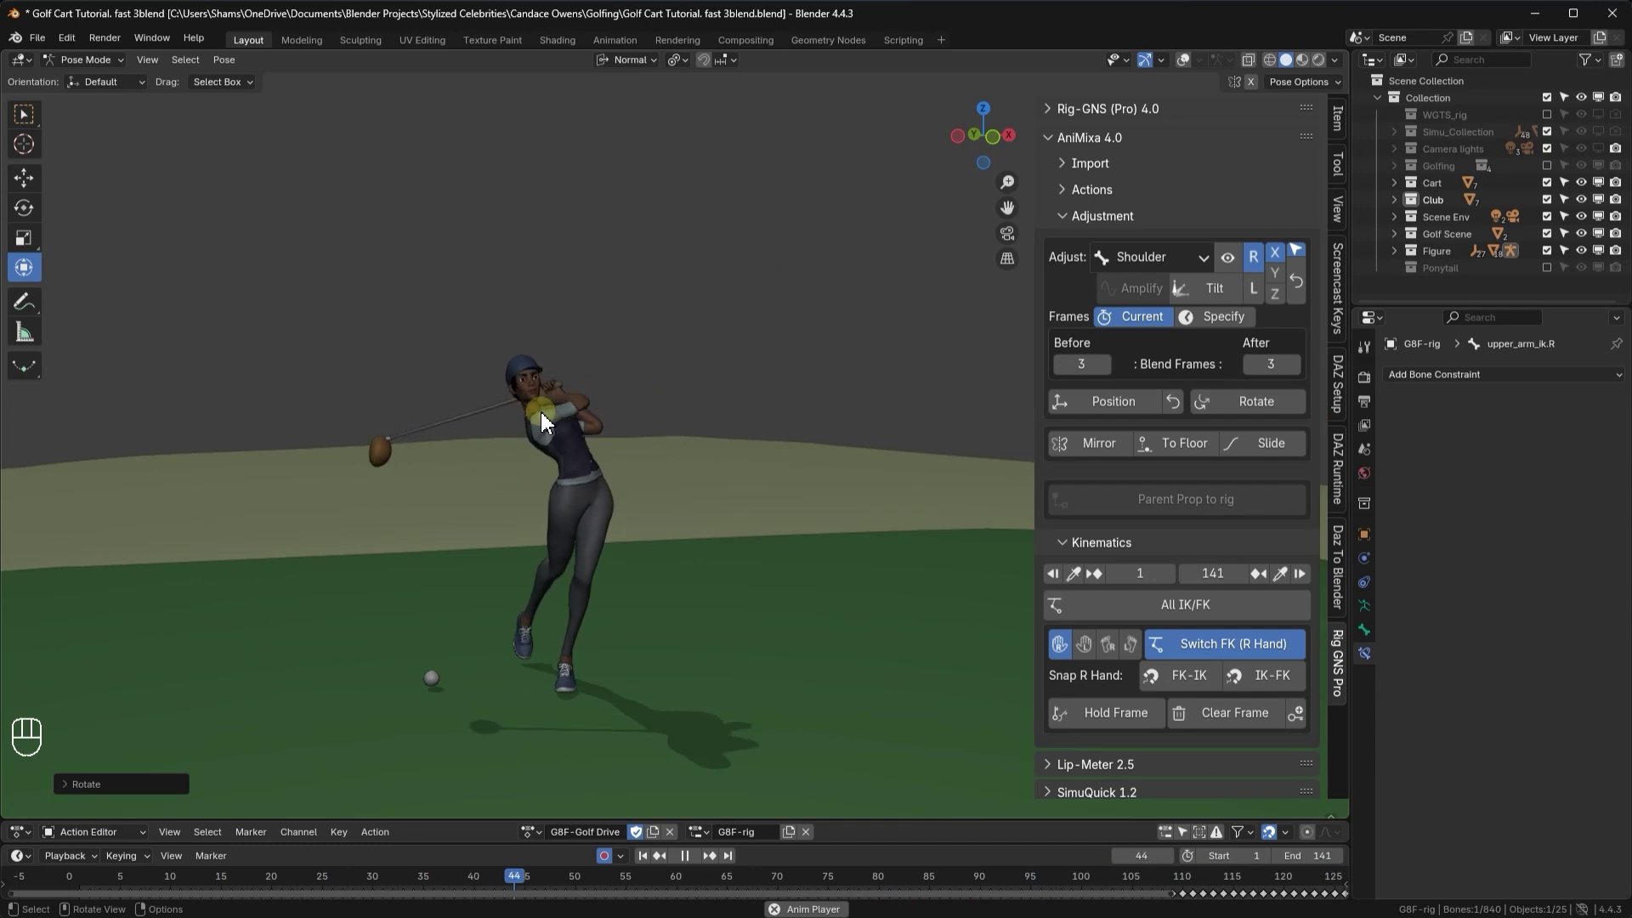
key(space)
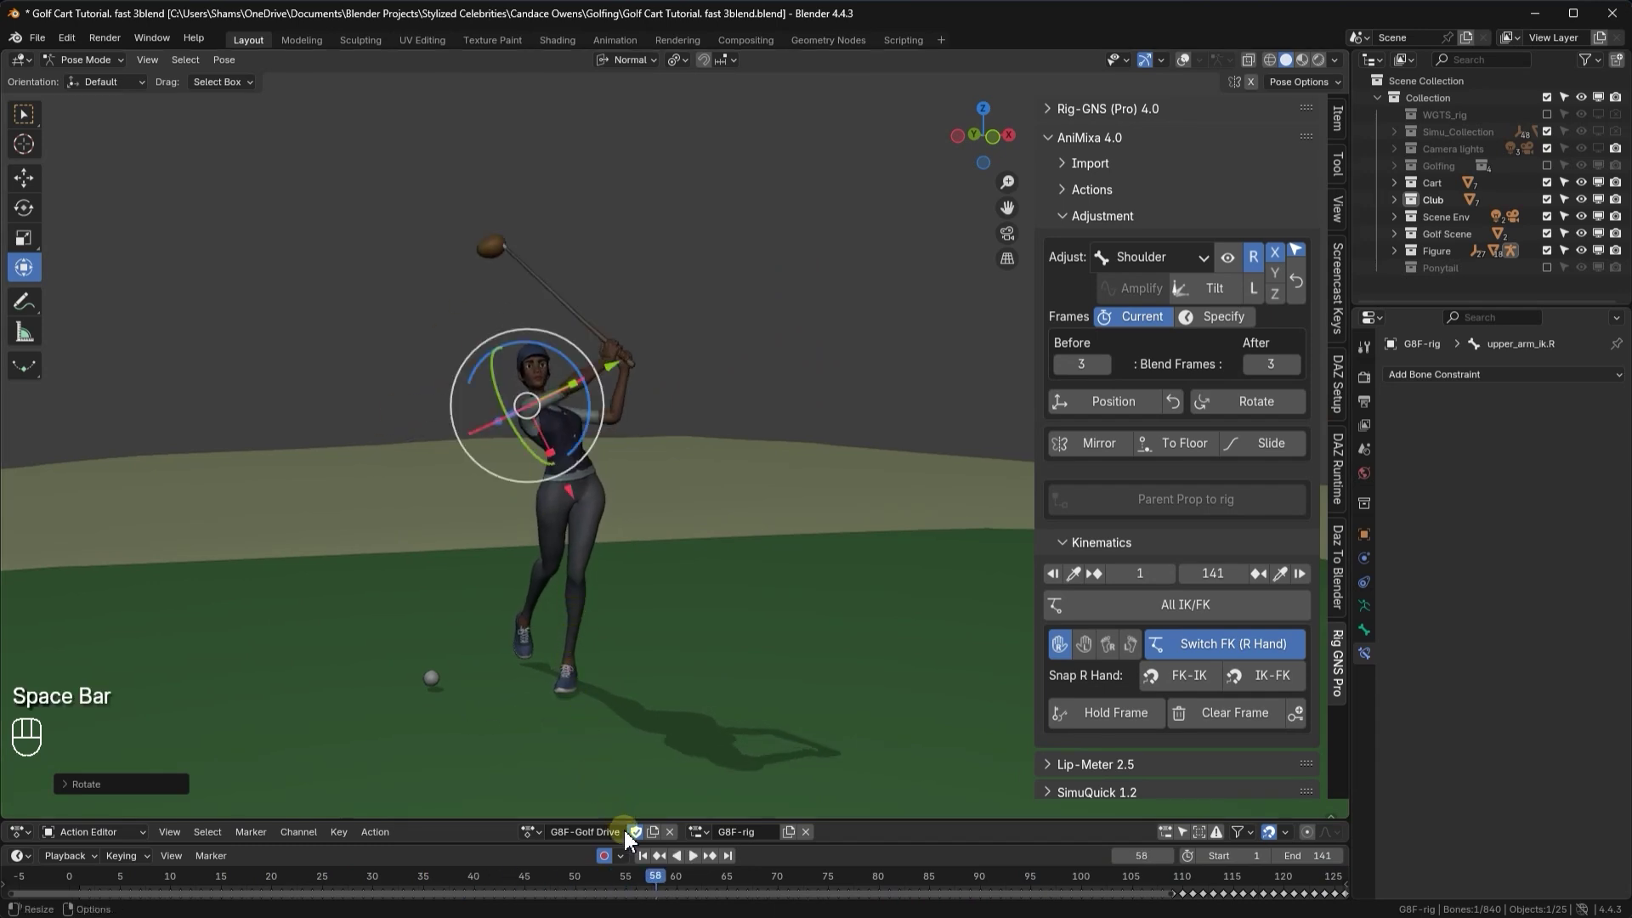
click(643, 855)
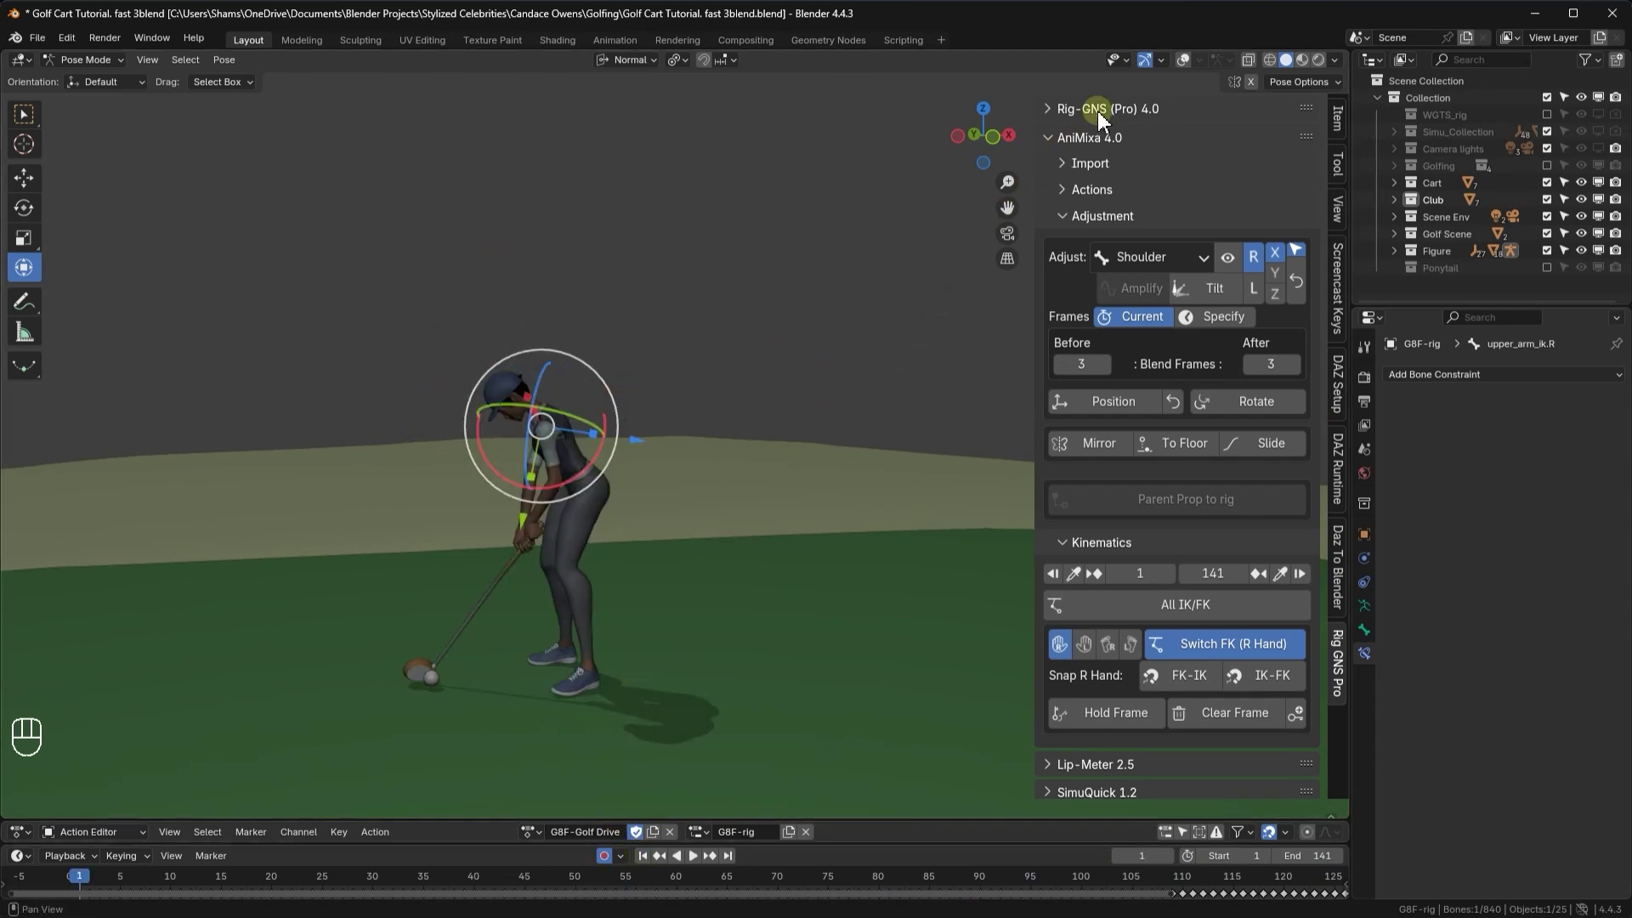
- Hide the viewport gizmos and step through the swing from frame 1 to frame 76, examining the arm motion
click(1144, 59)
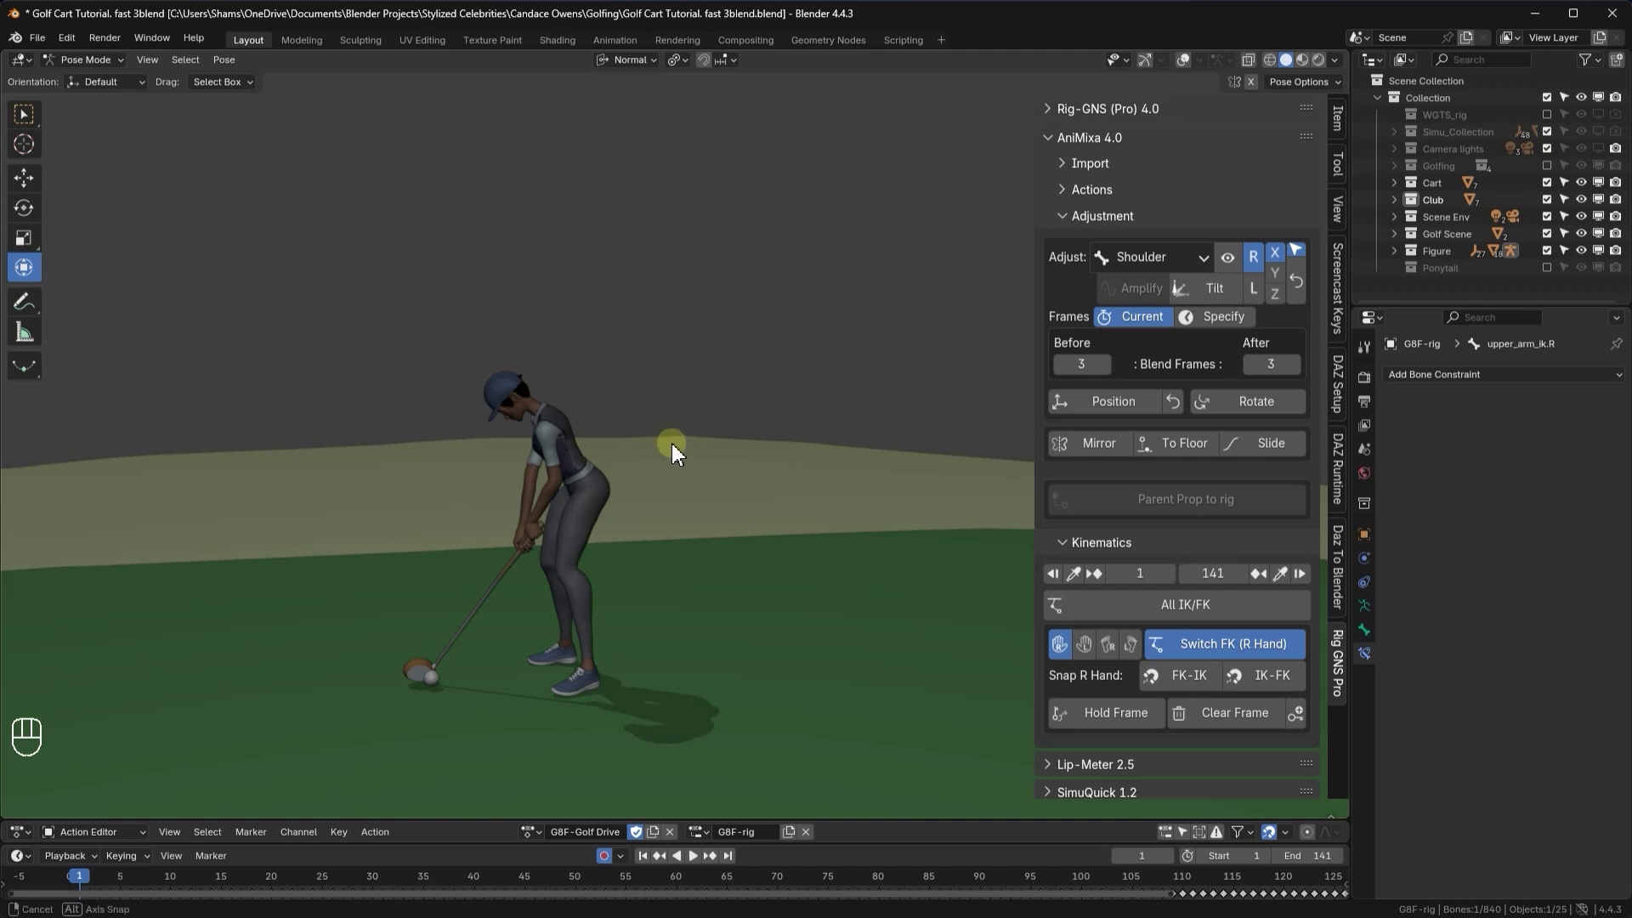
scroll(671, 445, up, 2)
key(Right)
key(Right)
key(Right)
key(Right)
key(Right)
key(Right)
key(Right)
key(Right)
key(Right)
key(Right)
key(Right)
key(Right)
key(Right)
key(Right)
key(Right)
key(Right)
key(Right)
key(Right)
key(Right)
key(Right)
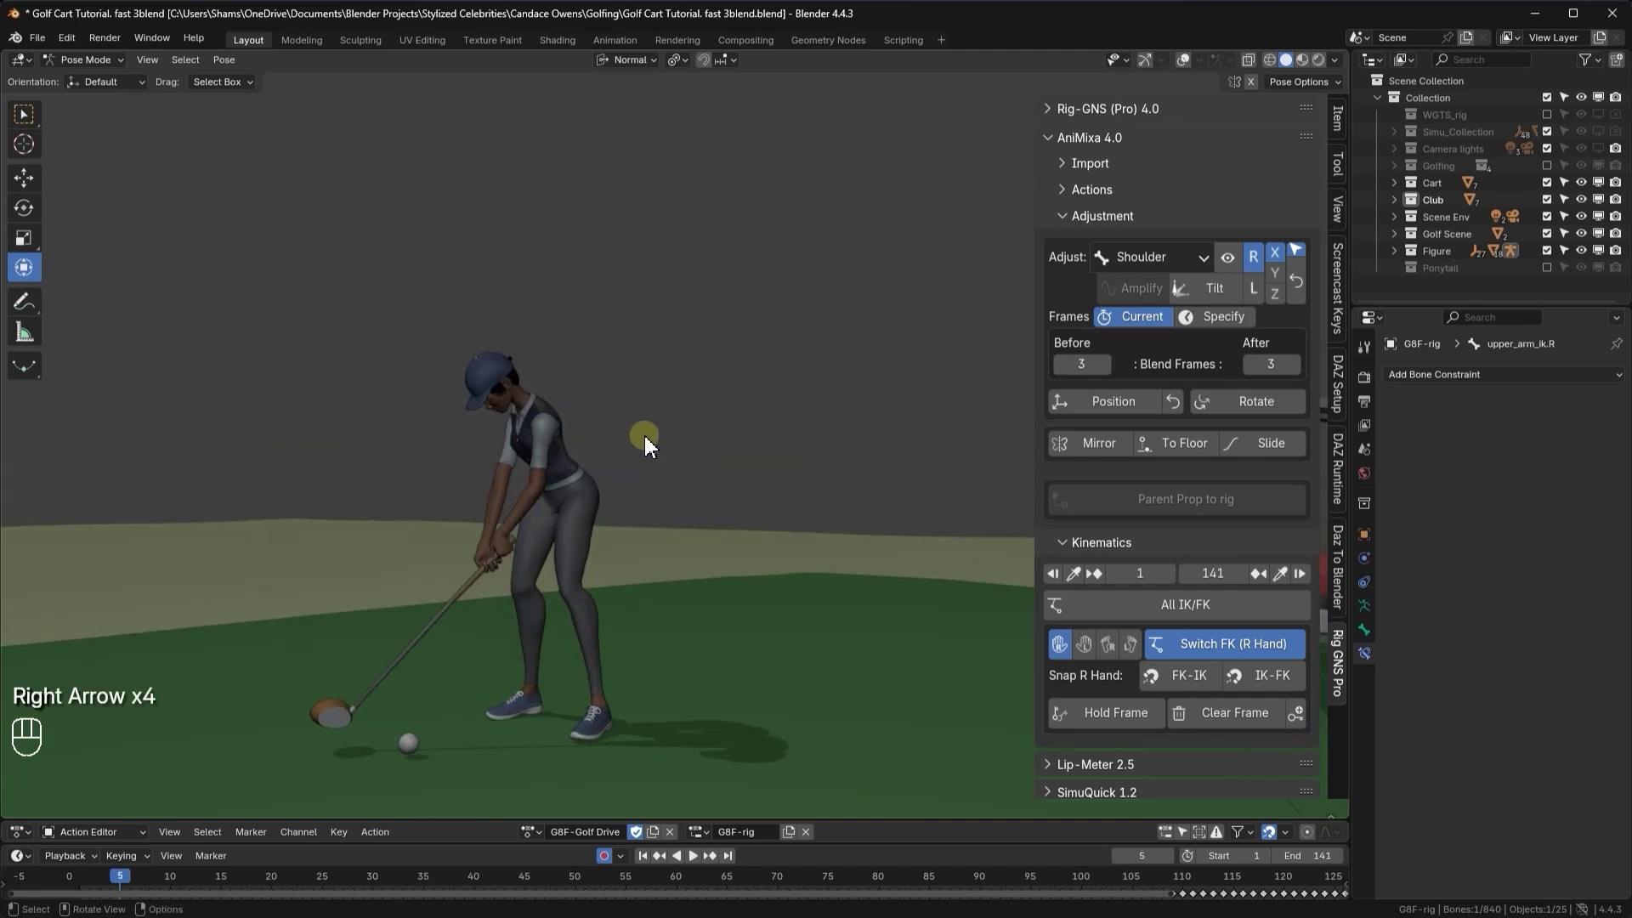
key(Right)
key(Right)
key(Right)
key(Right)
key(Right)
key(Right)
key(Right)
key(Right)
key(Right)
key(Right)
key(Right)
key(Right)
key(Right)
key(Right)
key(Right)
key(Right)
key(Right)
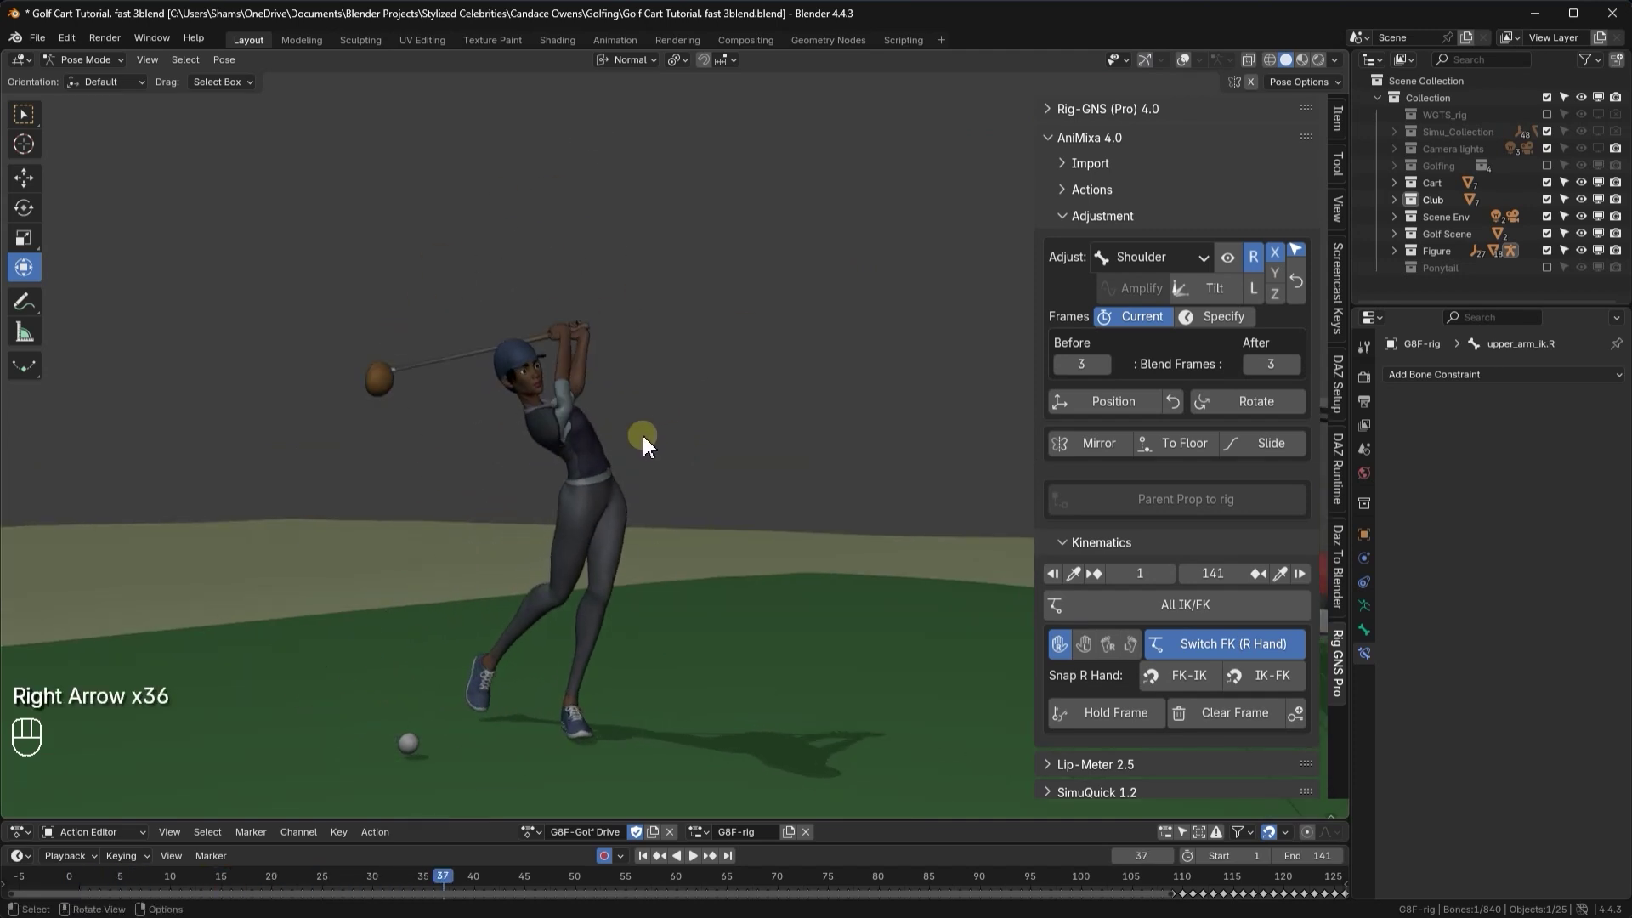
key(Right)
key(Right)
key(Right)
key(Right)
key(Right)
key(Right)
key(Right)
key(Right)
key(Right)
key(Right)
key(Right)
key(Right)
key(Right)
key(Right)
key(Right)
key(Right)
key(Right)
key(Right)
key(Right)
key(Right)
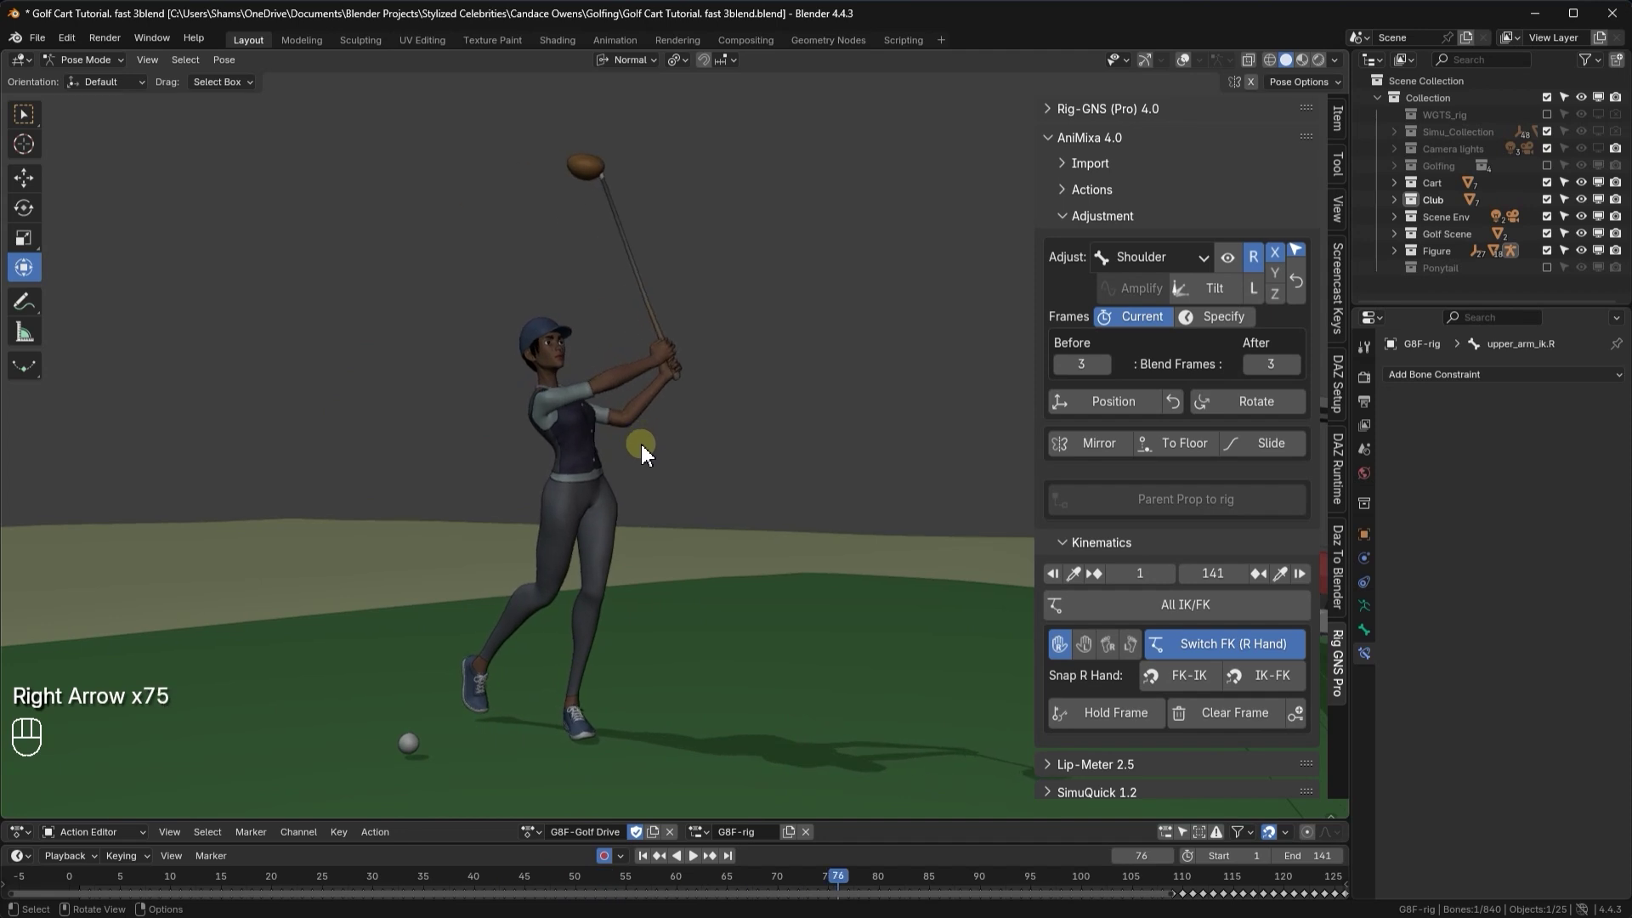
- Show the viewport overlays and snap the right hand's FK to IK from frame 1 to 141 with a frame step of 1
click(1184, 61)
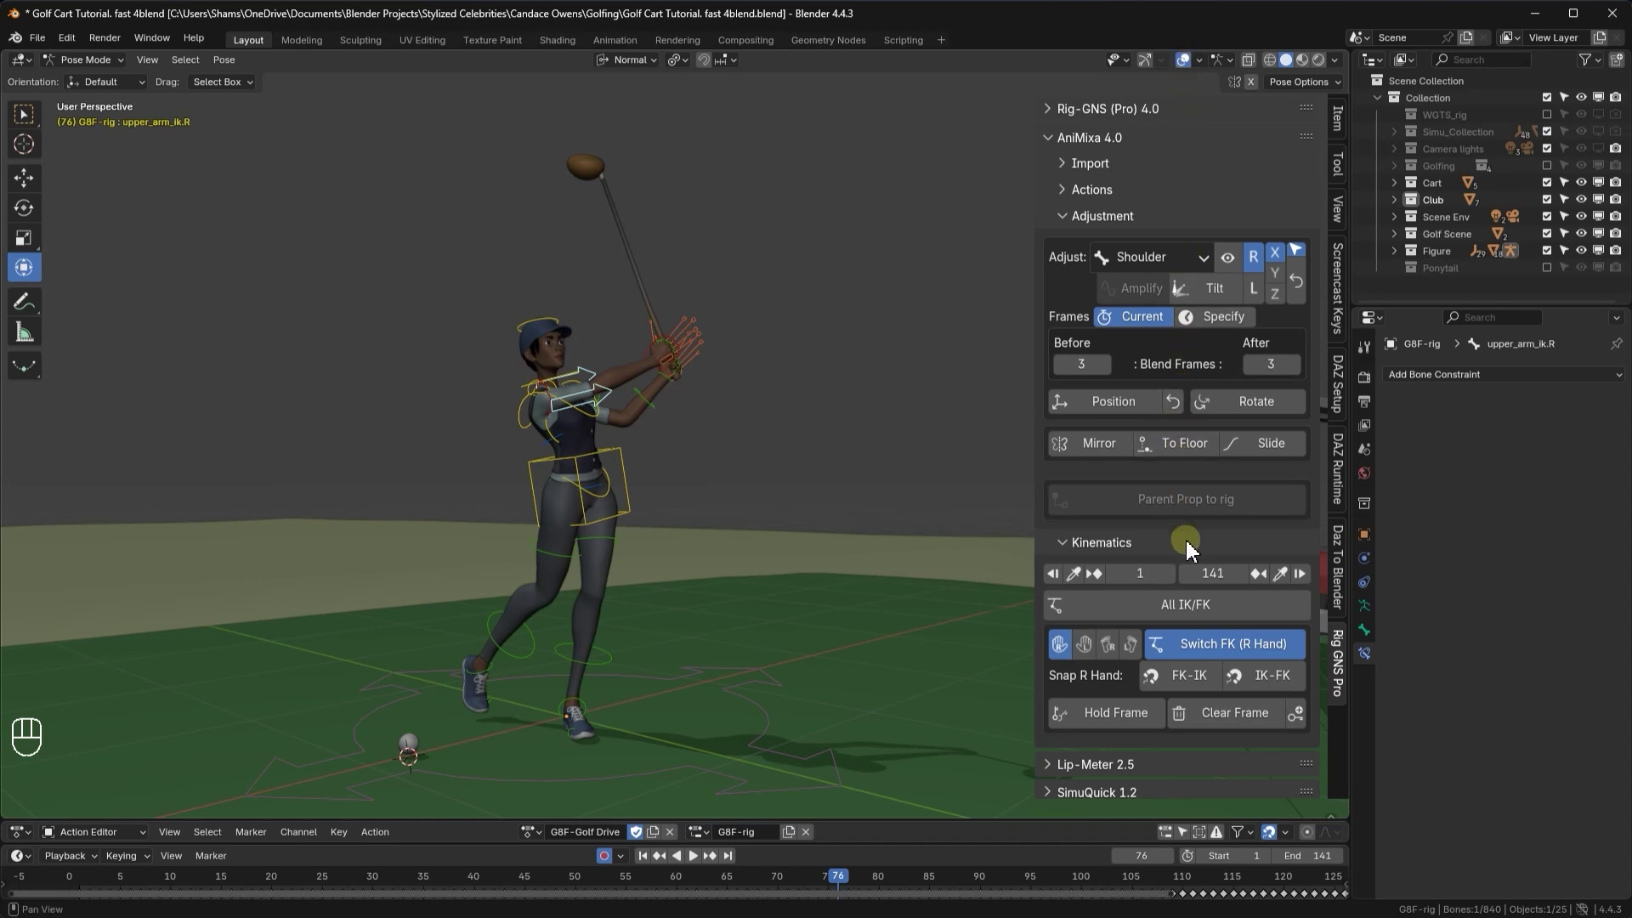
click(1184, 681)
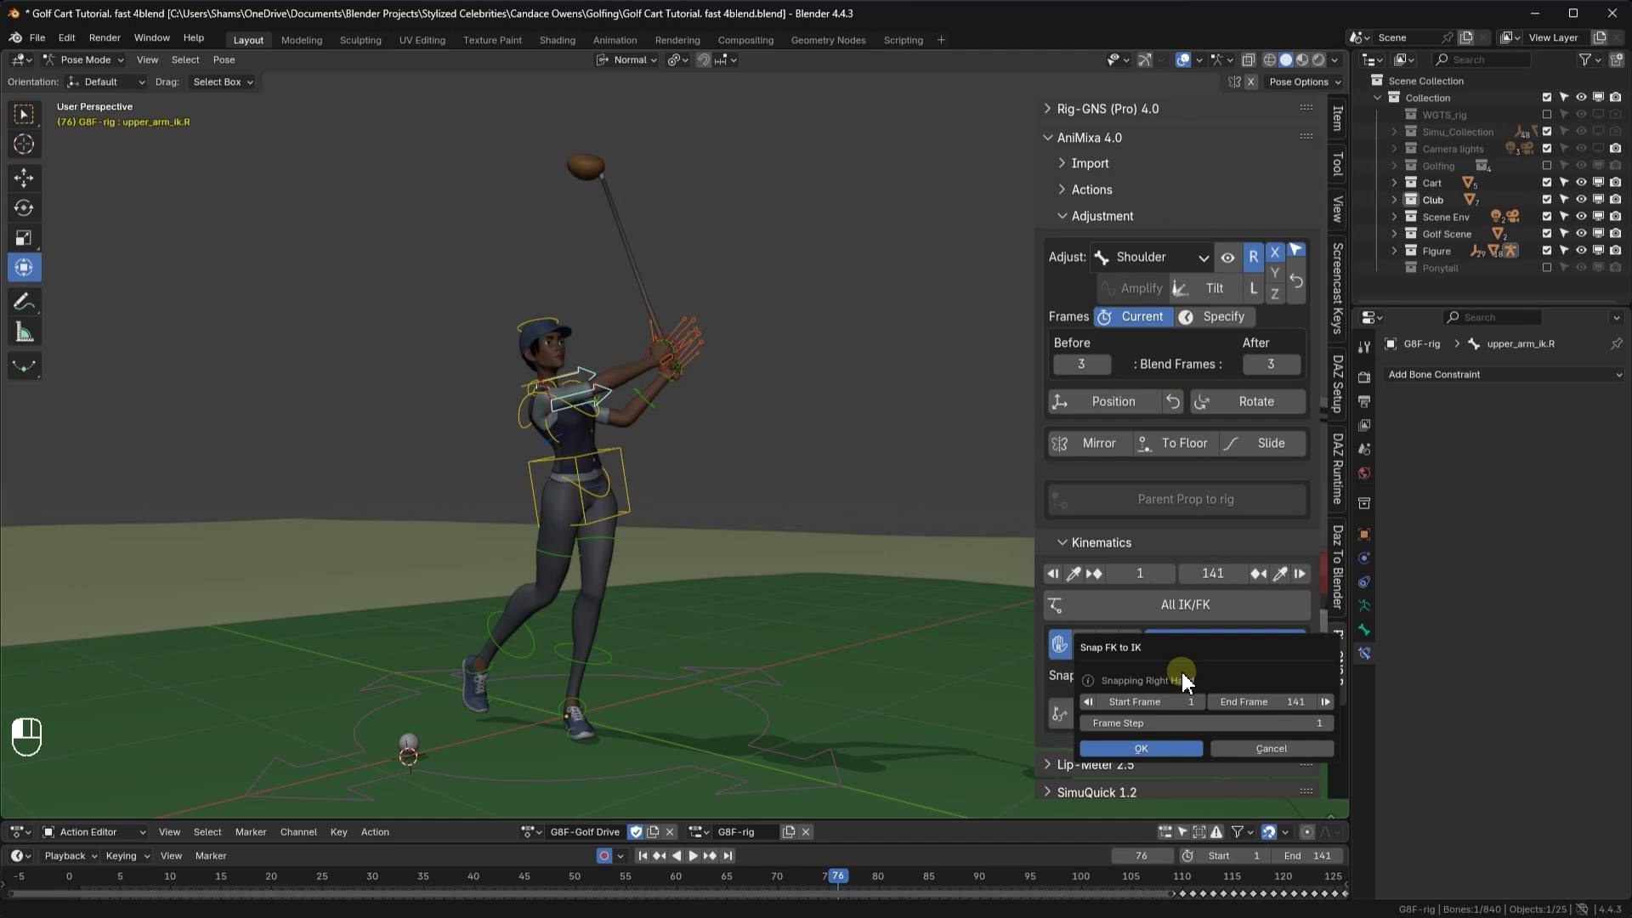
click(1170, 744)
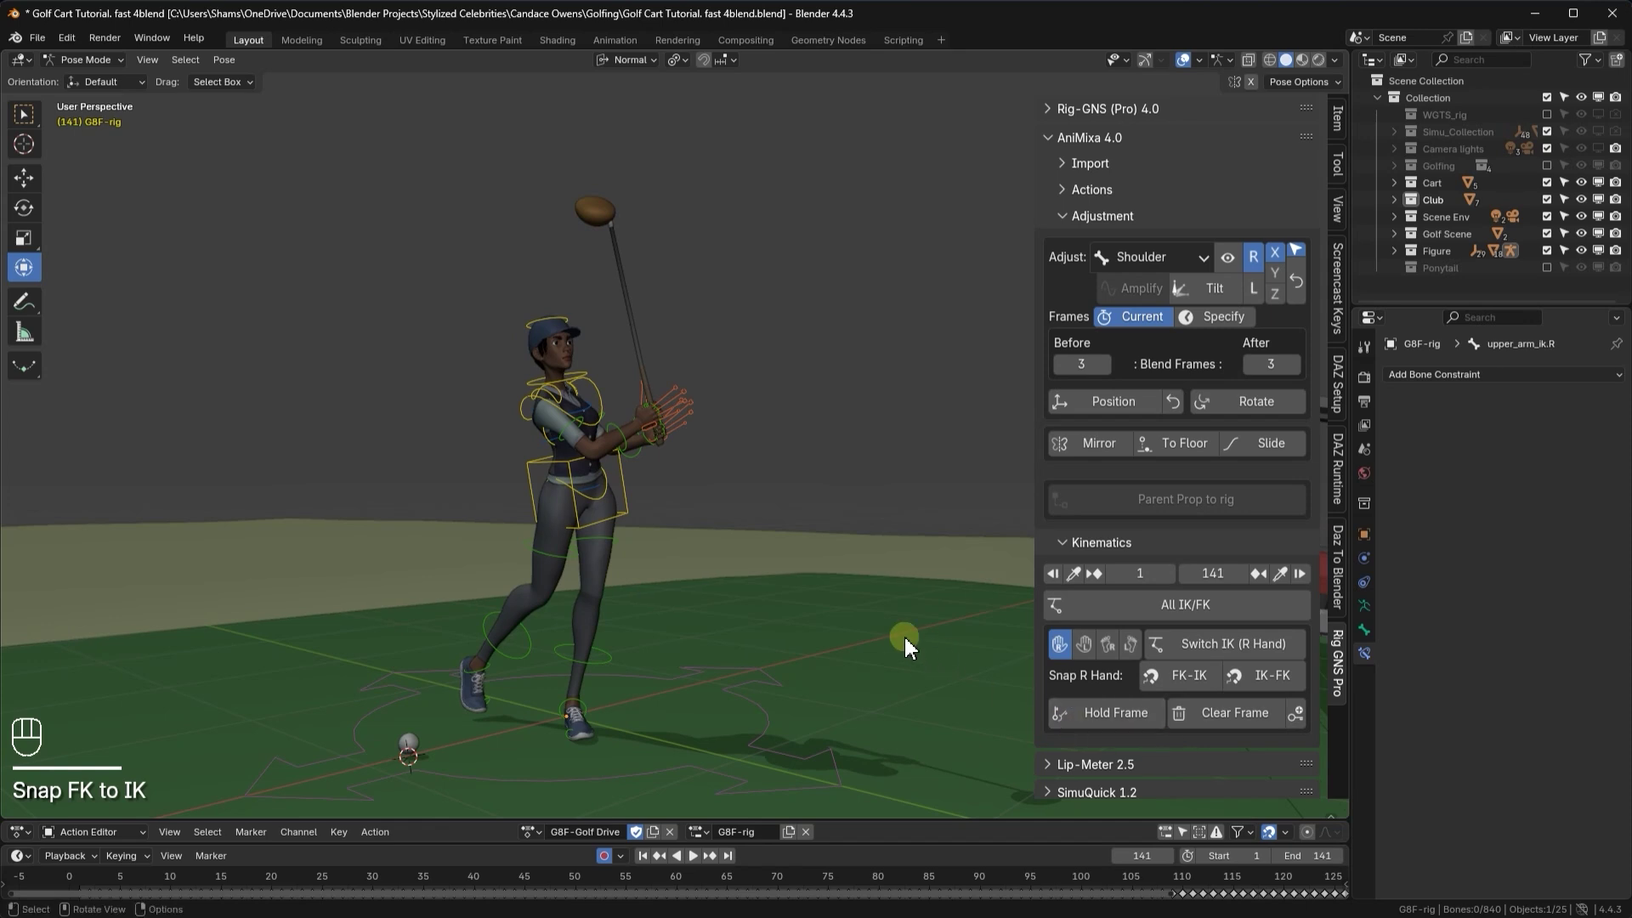
- Play back the swing to check the snapped right arm, then return to frame 1
key(space)
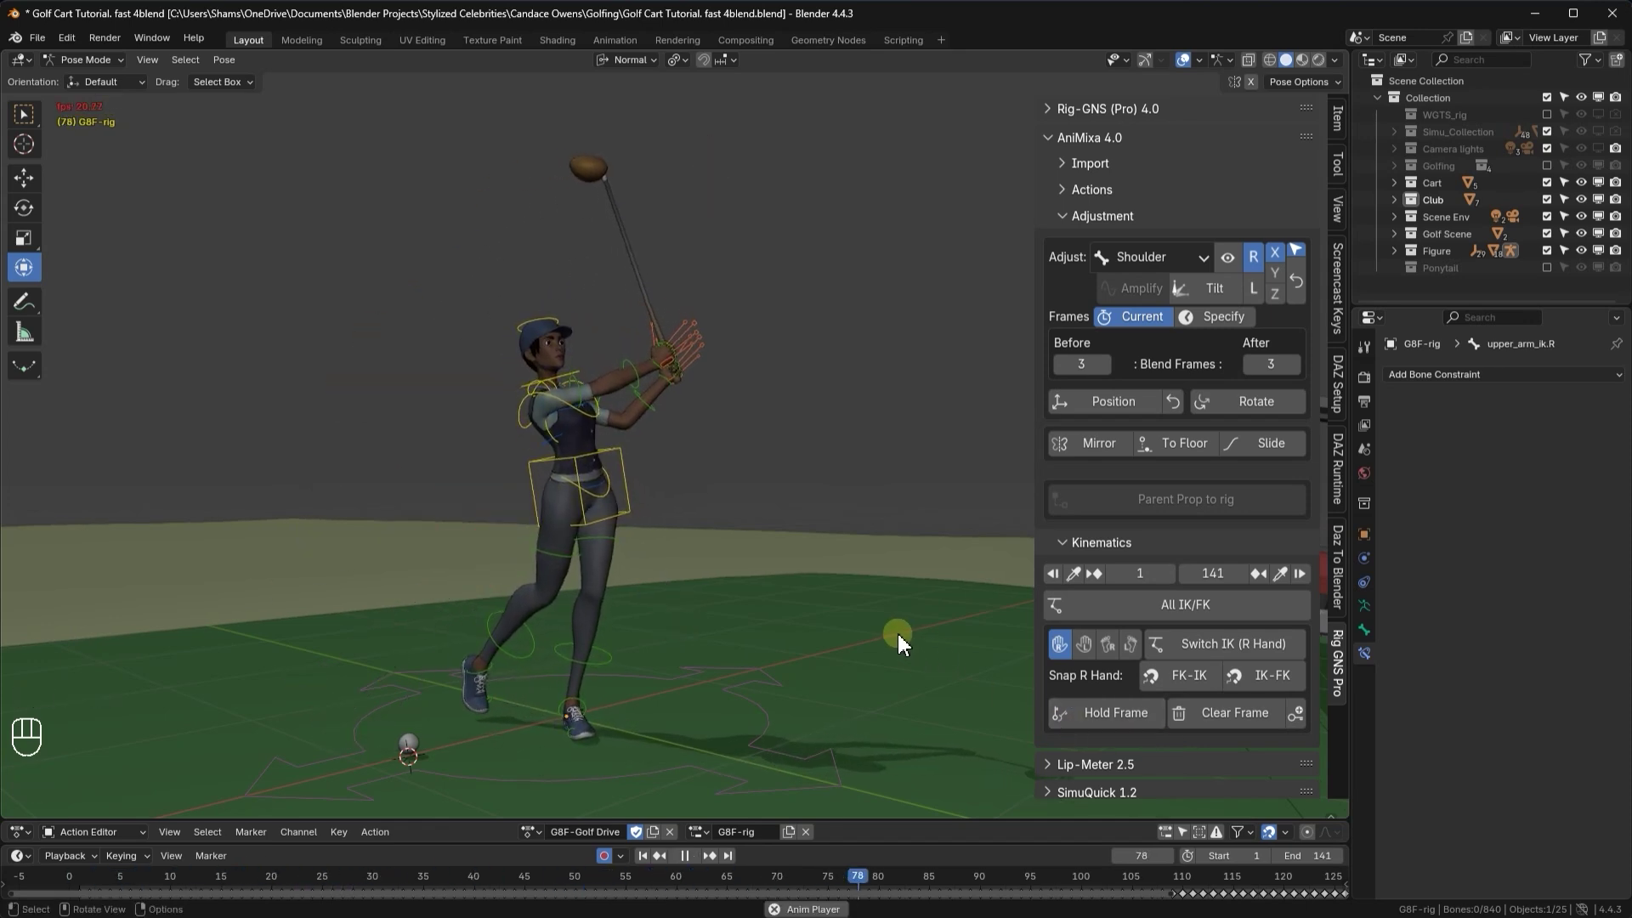
key(space)
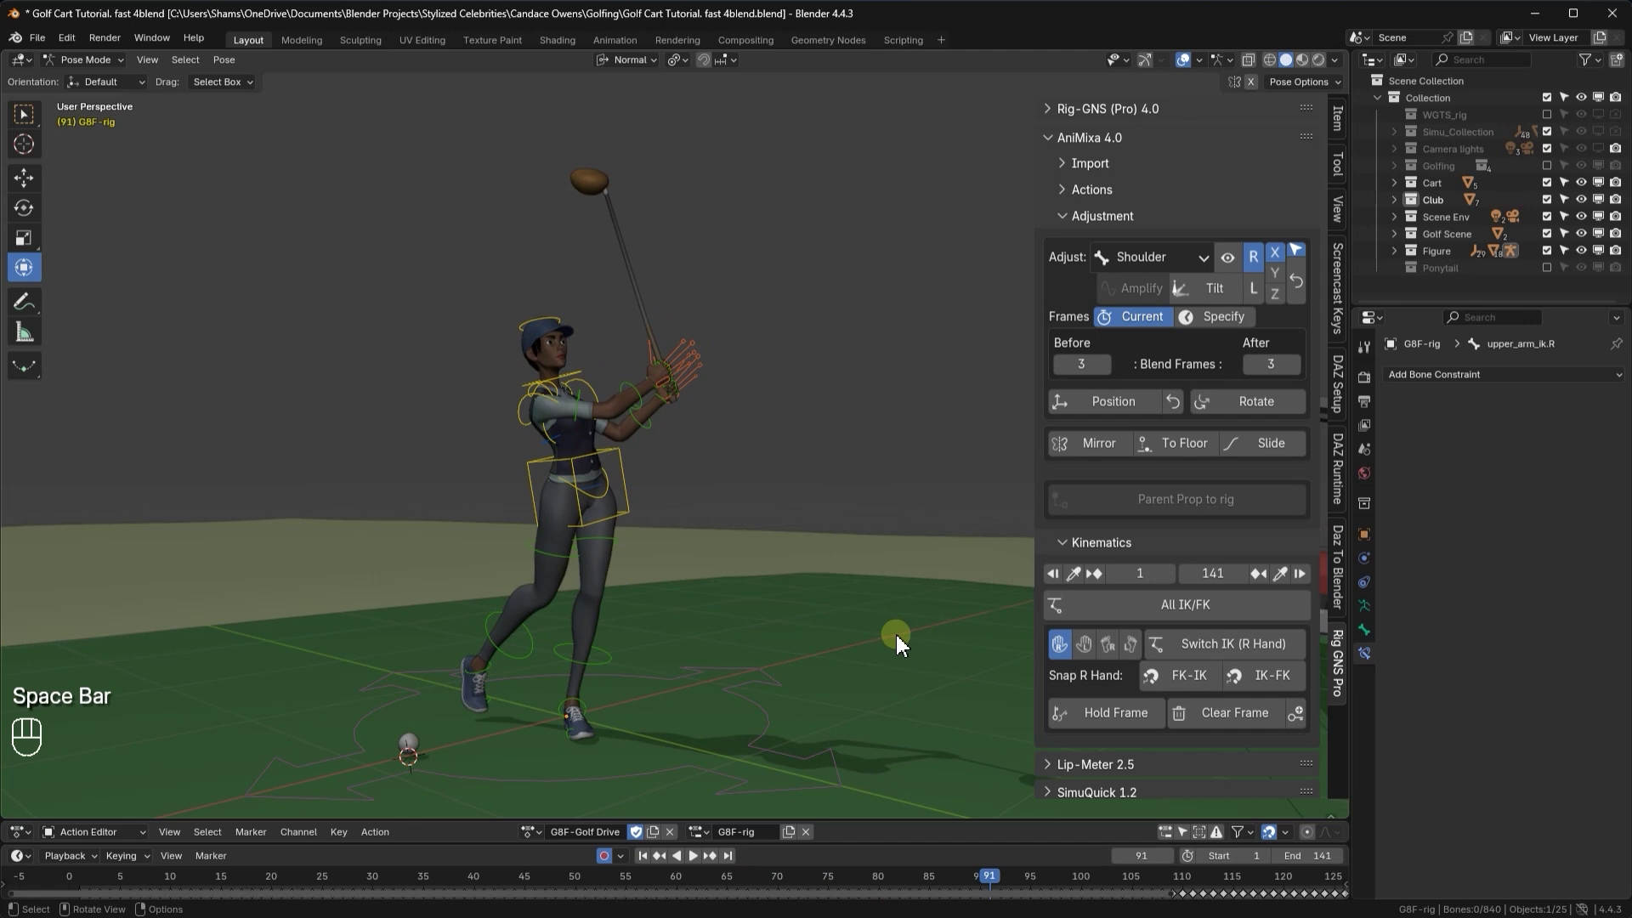
click(643, 855)
- Play the swing with the feet in close-up to examine their ground contact, then return to frame 1
scroll(561, 737, up, 4)
scroll(559, 738, up, 4)
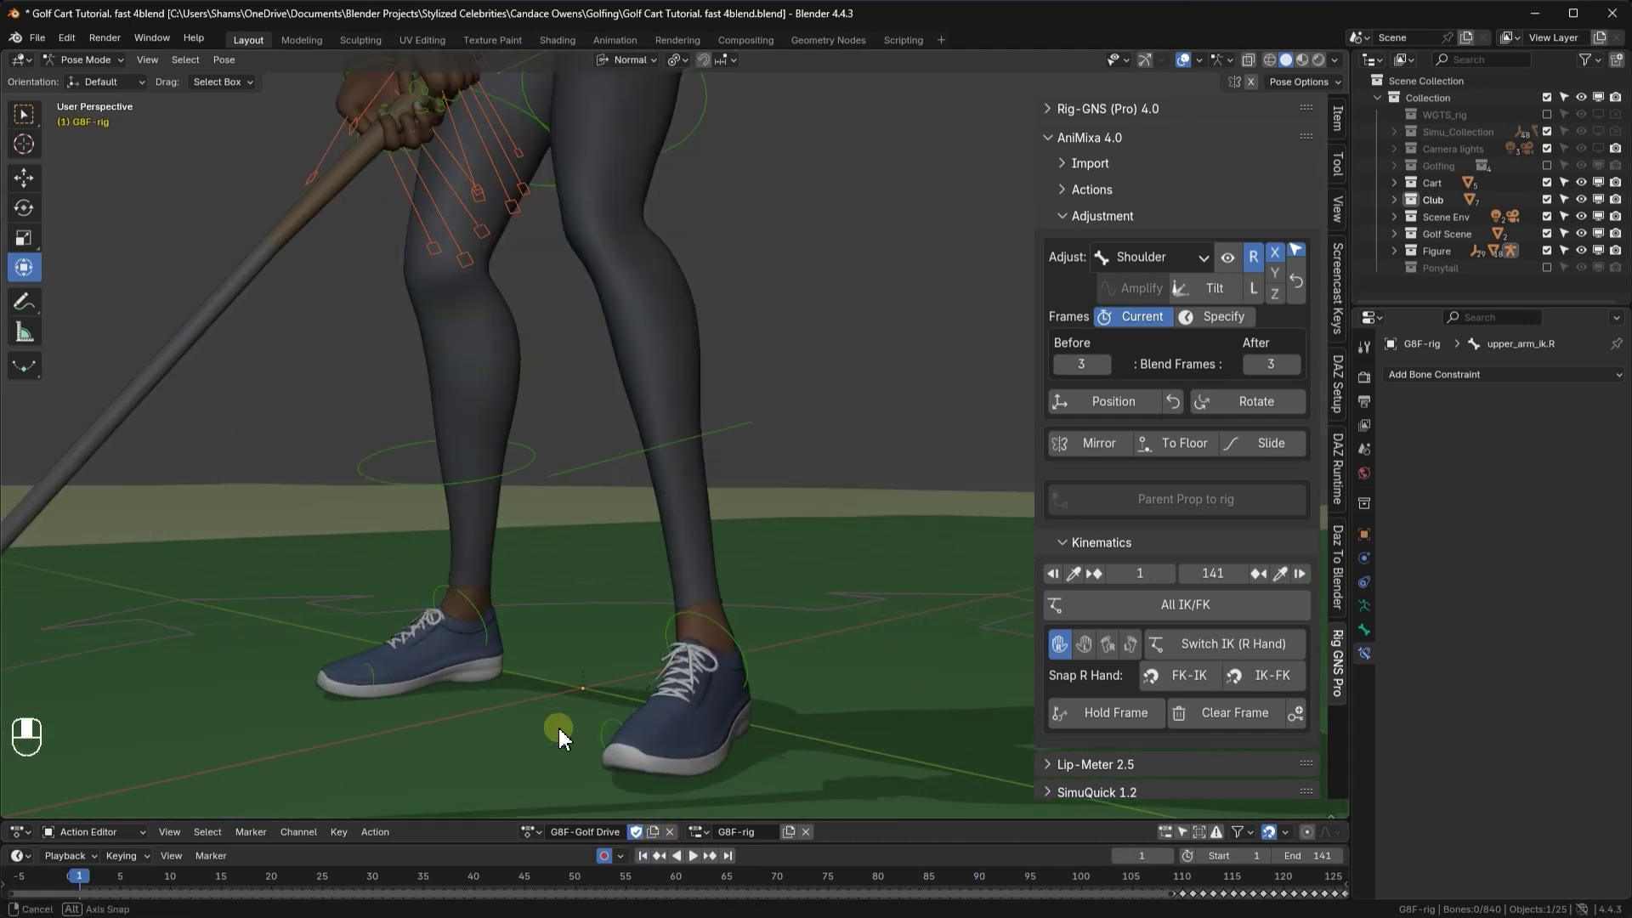
key(space)
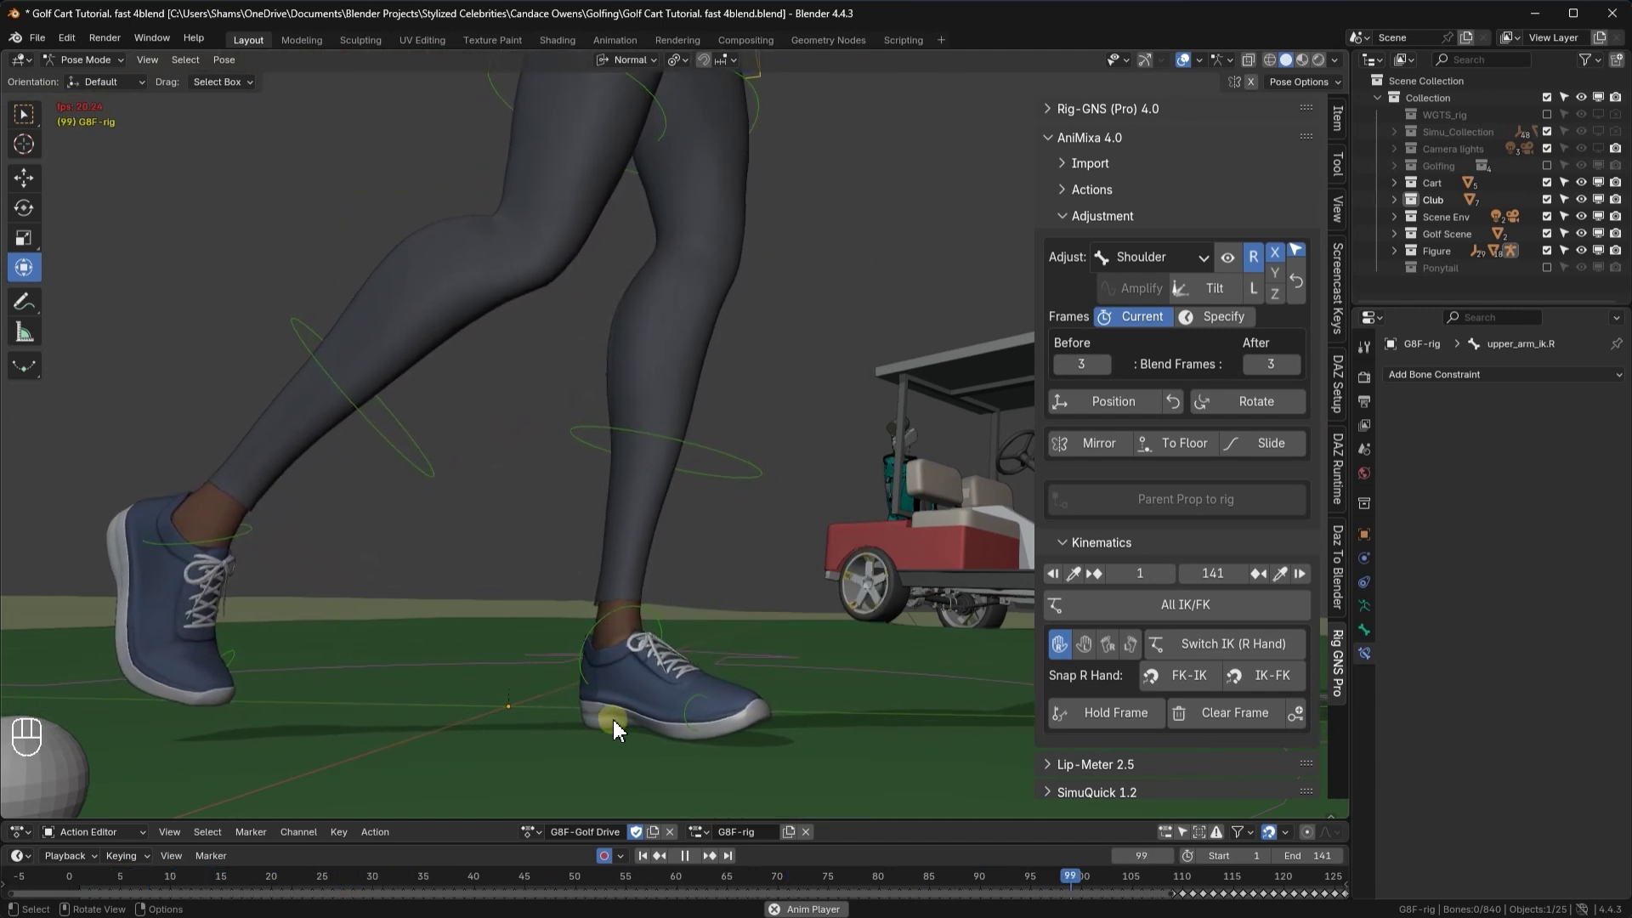
key(space)
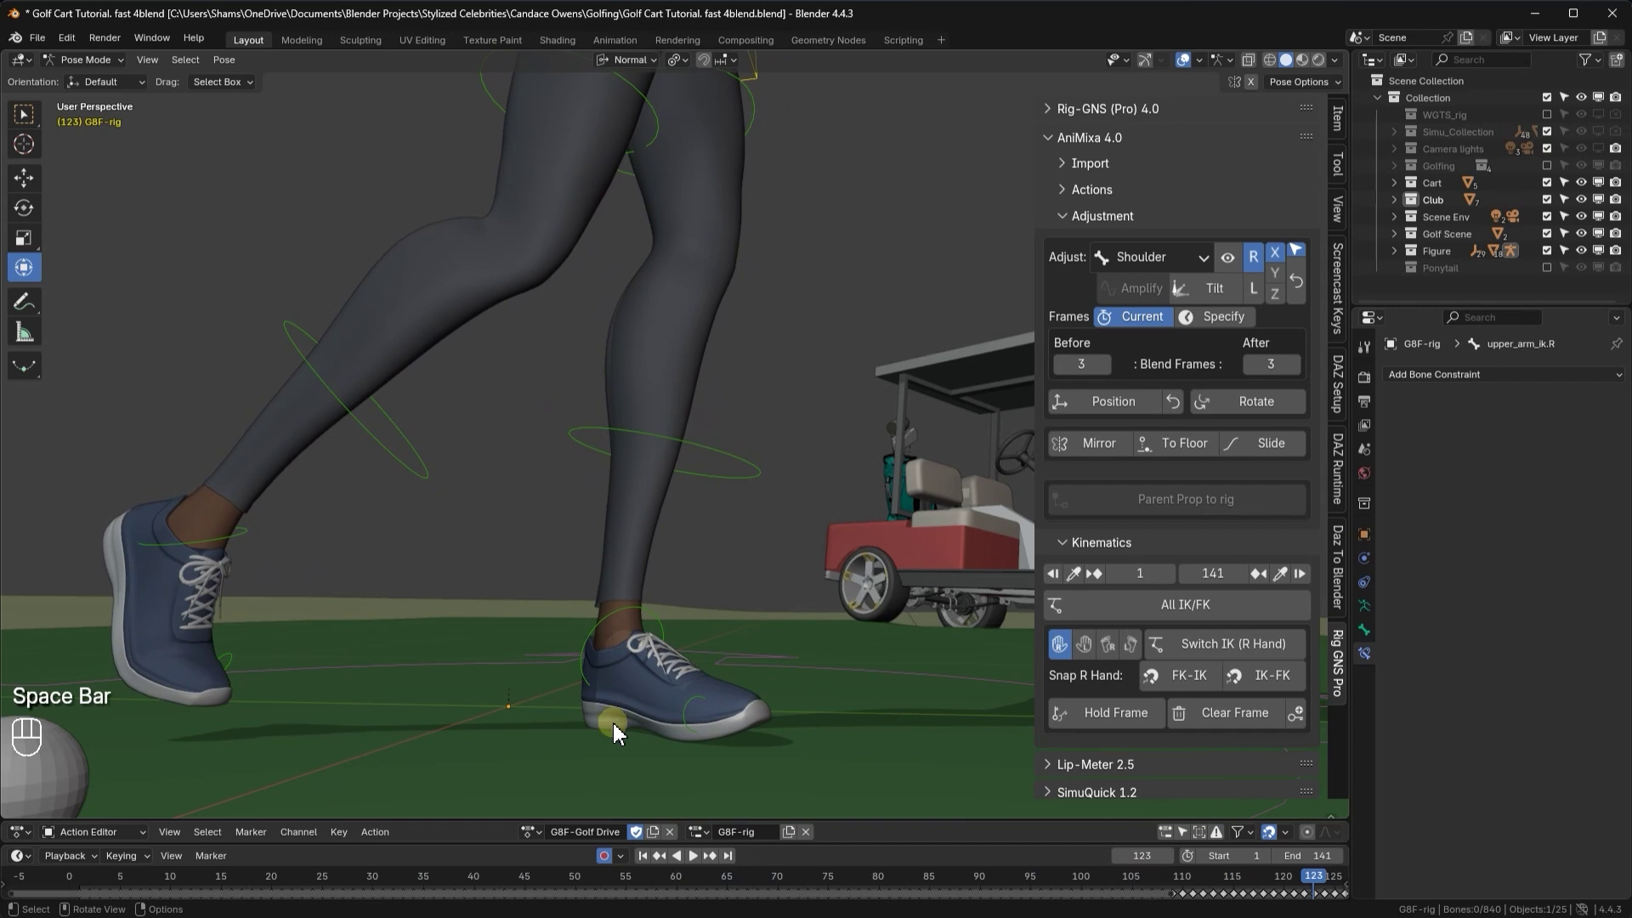
click(643, 856)
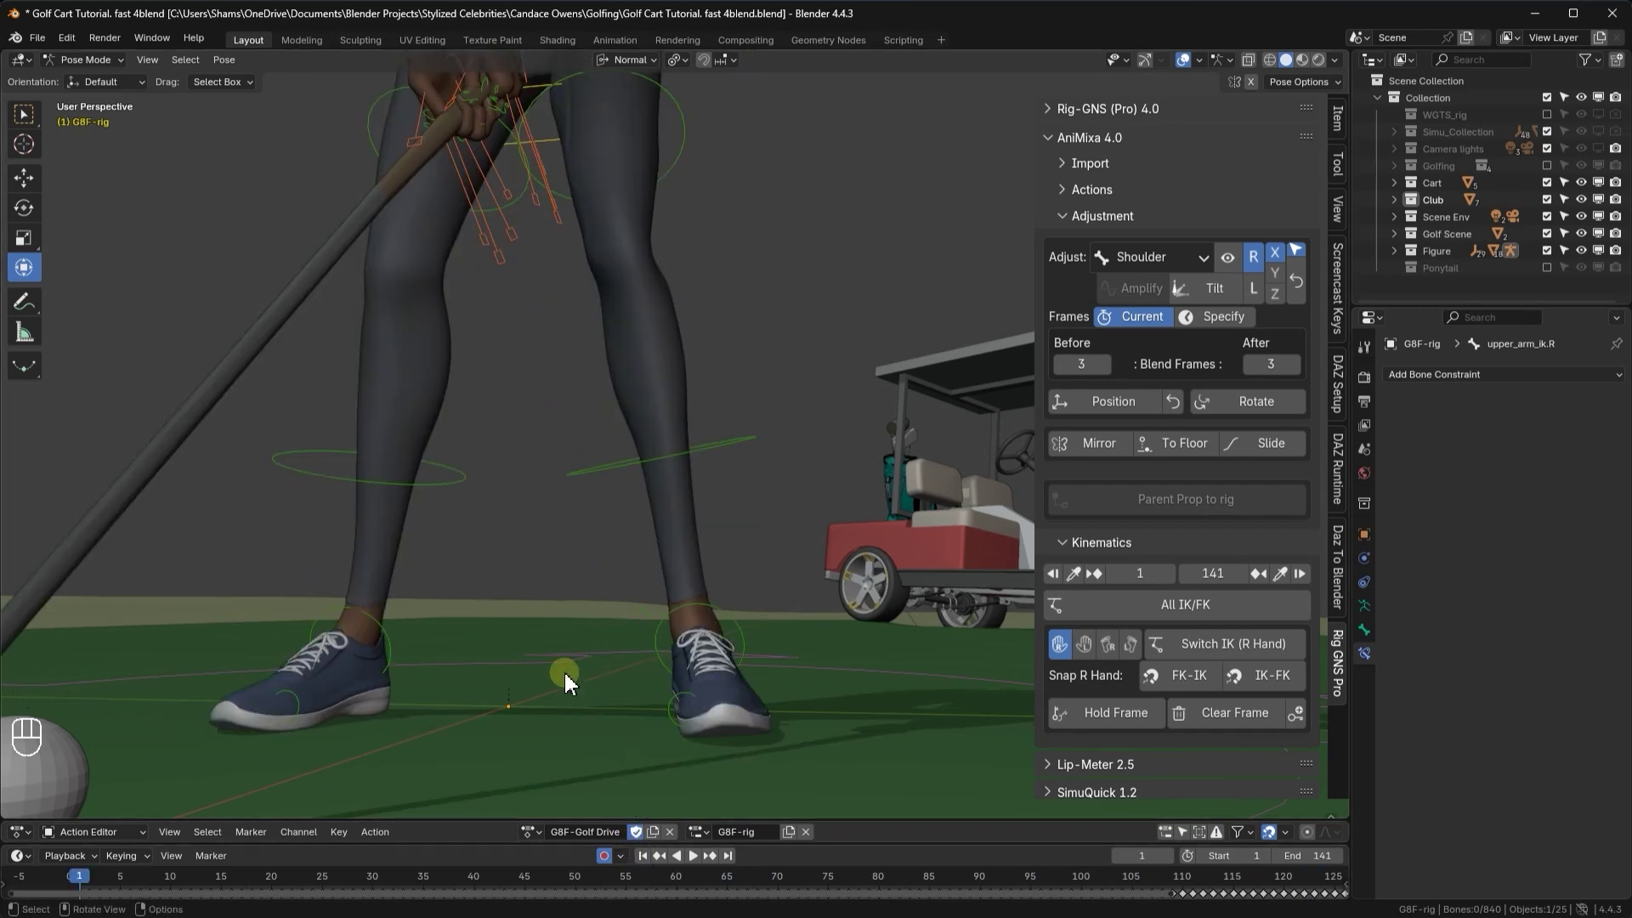
- Using shin_fk.R, snap the right leg's IK to FK from frame 1 to 141 with a frame step of 1
click(437, 486)
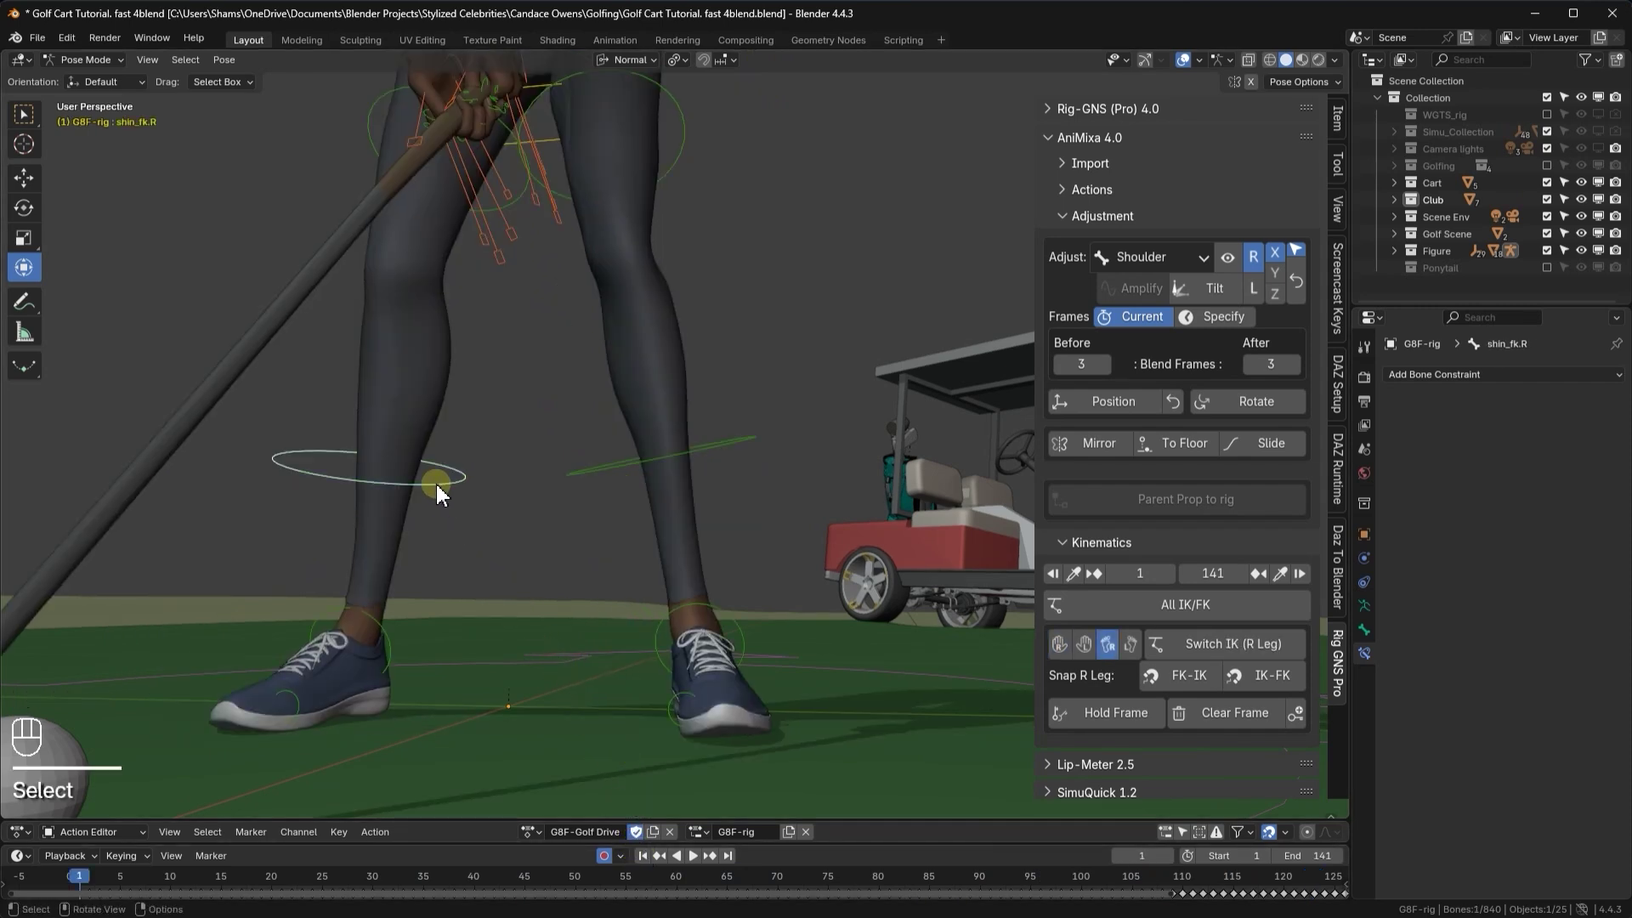
click(1249, 676)
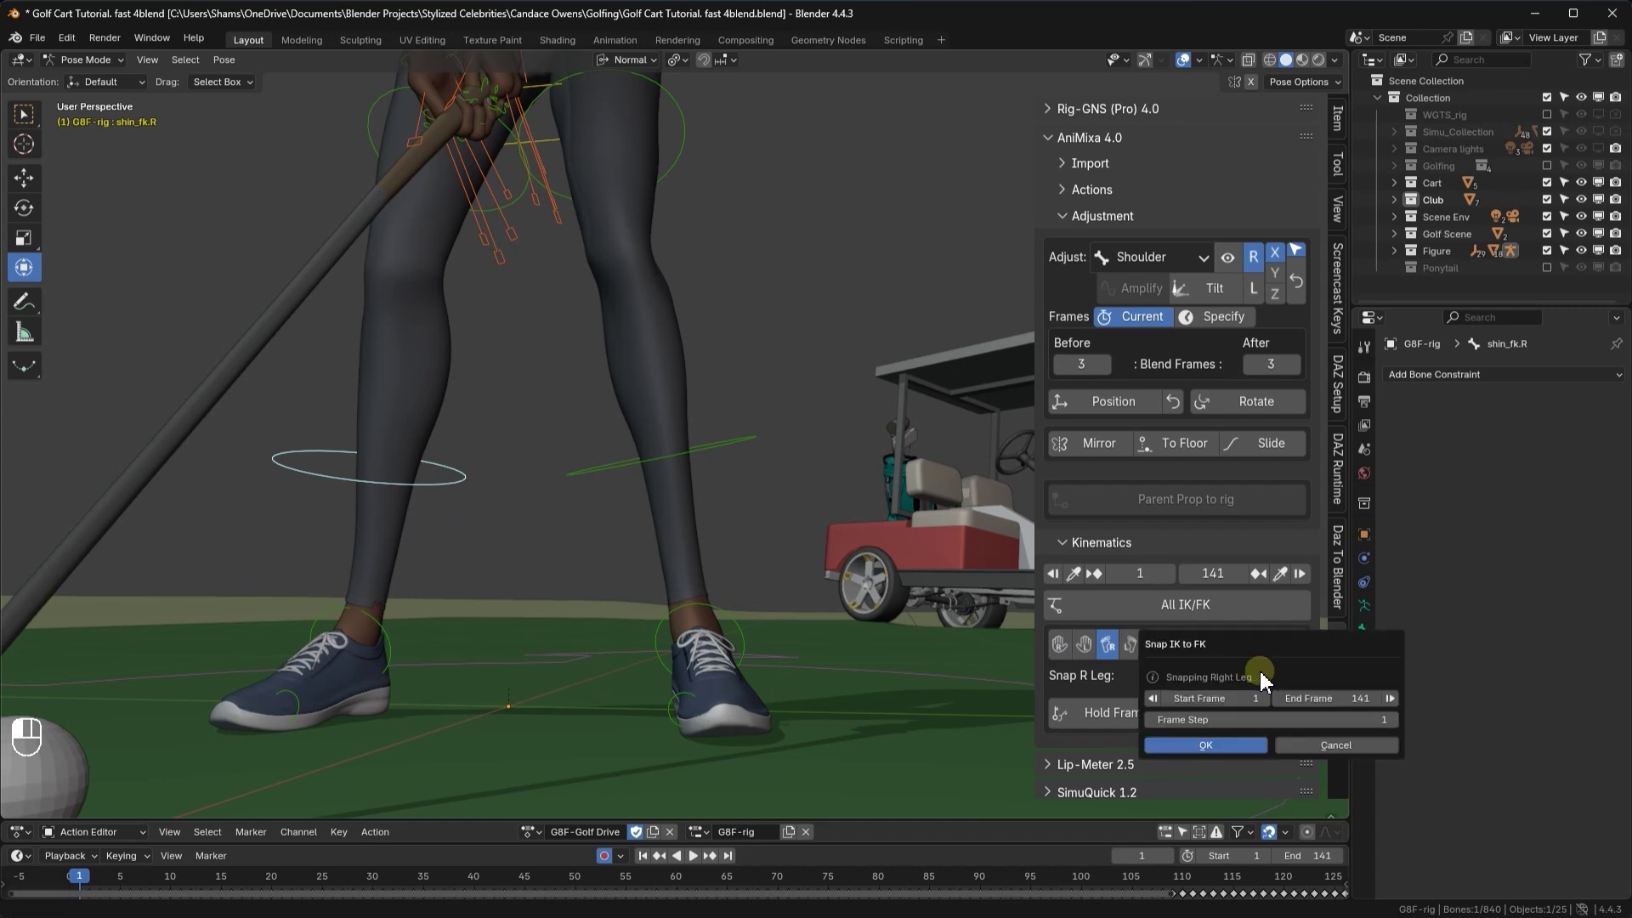
click(1259, 748)
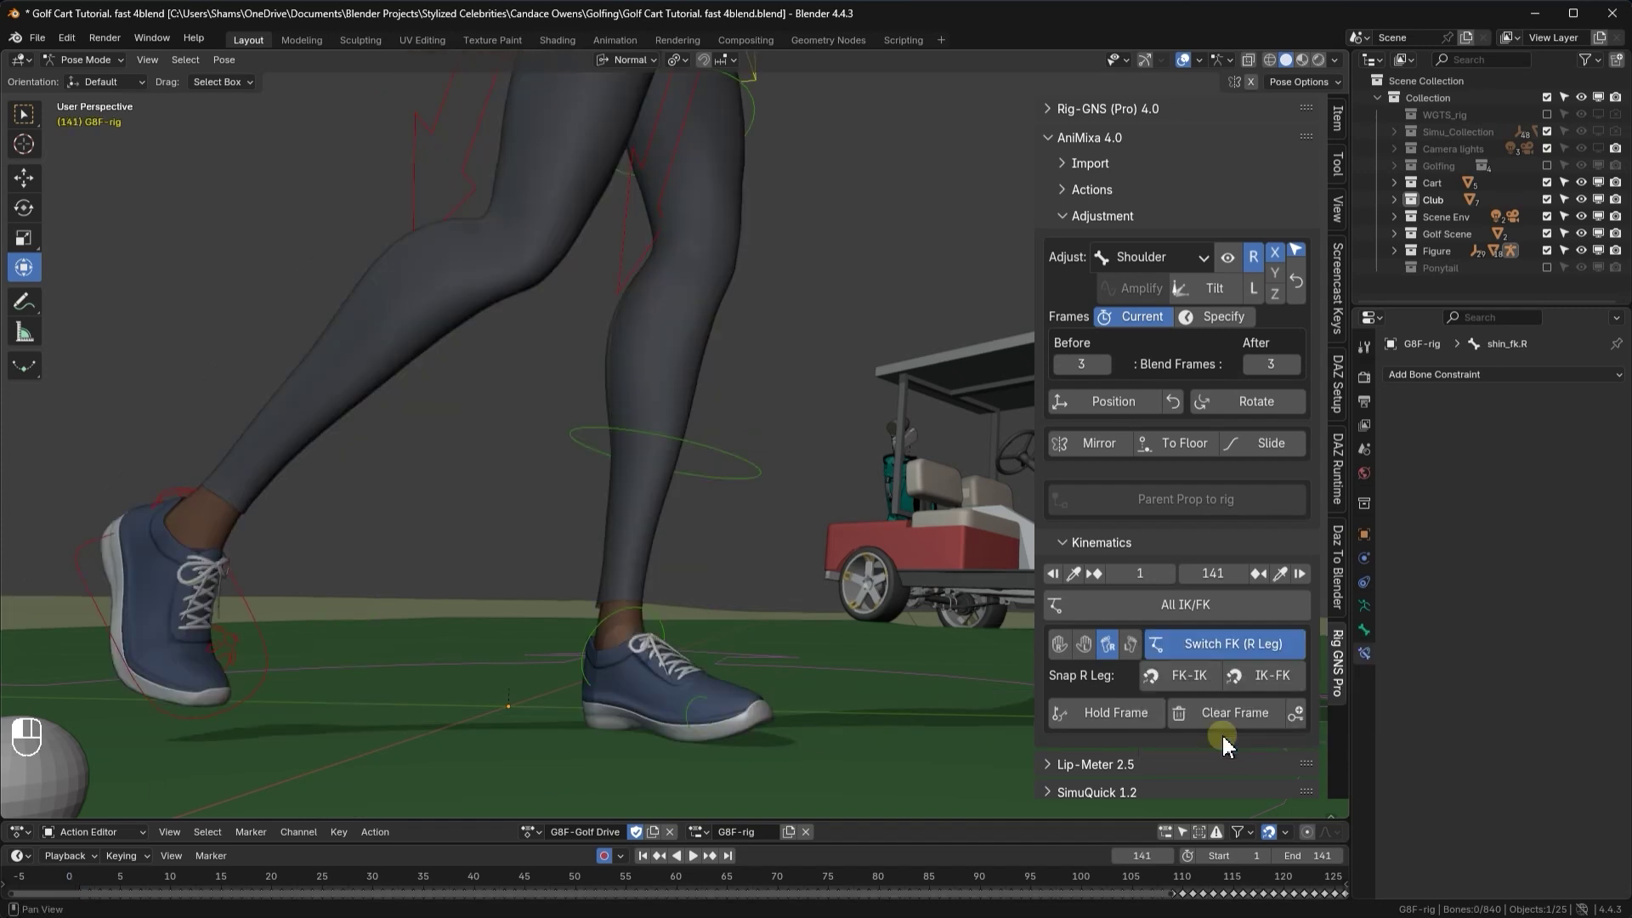
- Using shin_fk.L, snap the left leg's IK to FK from frame 1 to 141 with a frame step of 1
click(752, 472)
click(1269, 677)
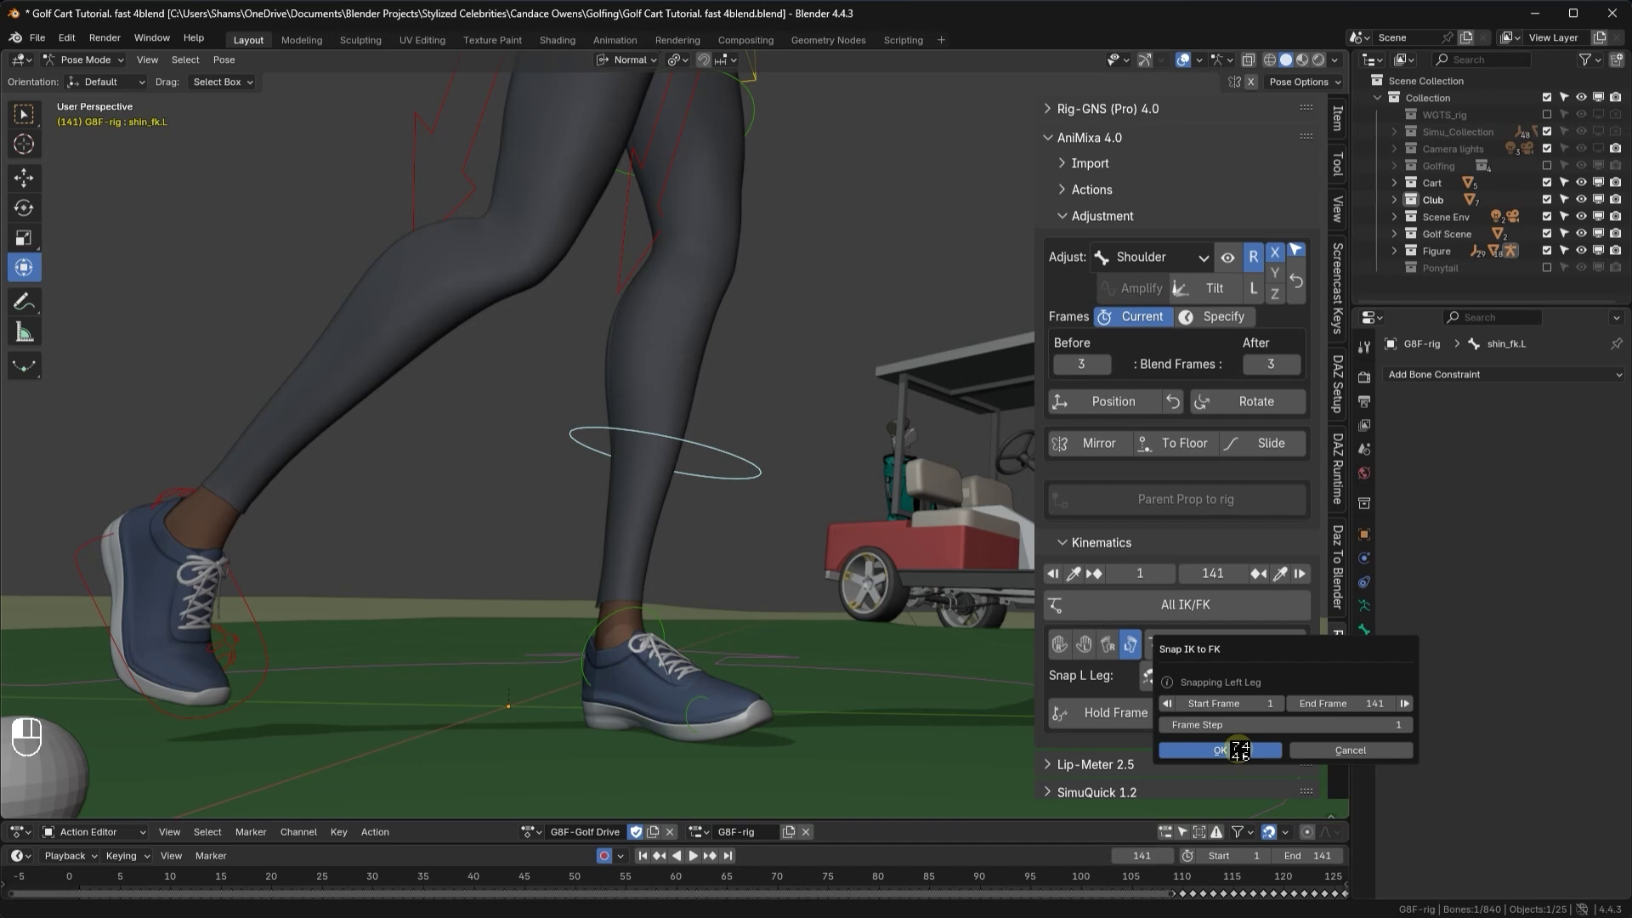
click(1239, 750)
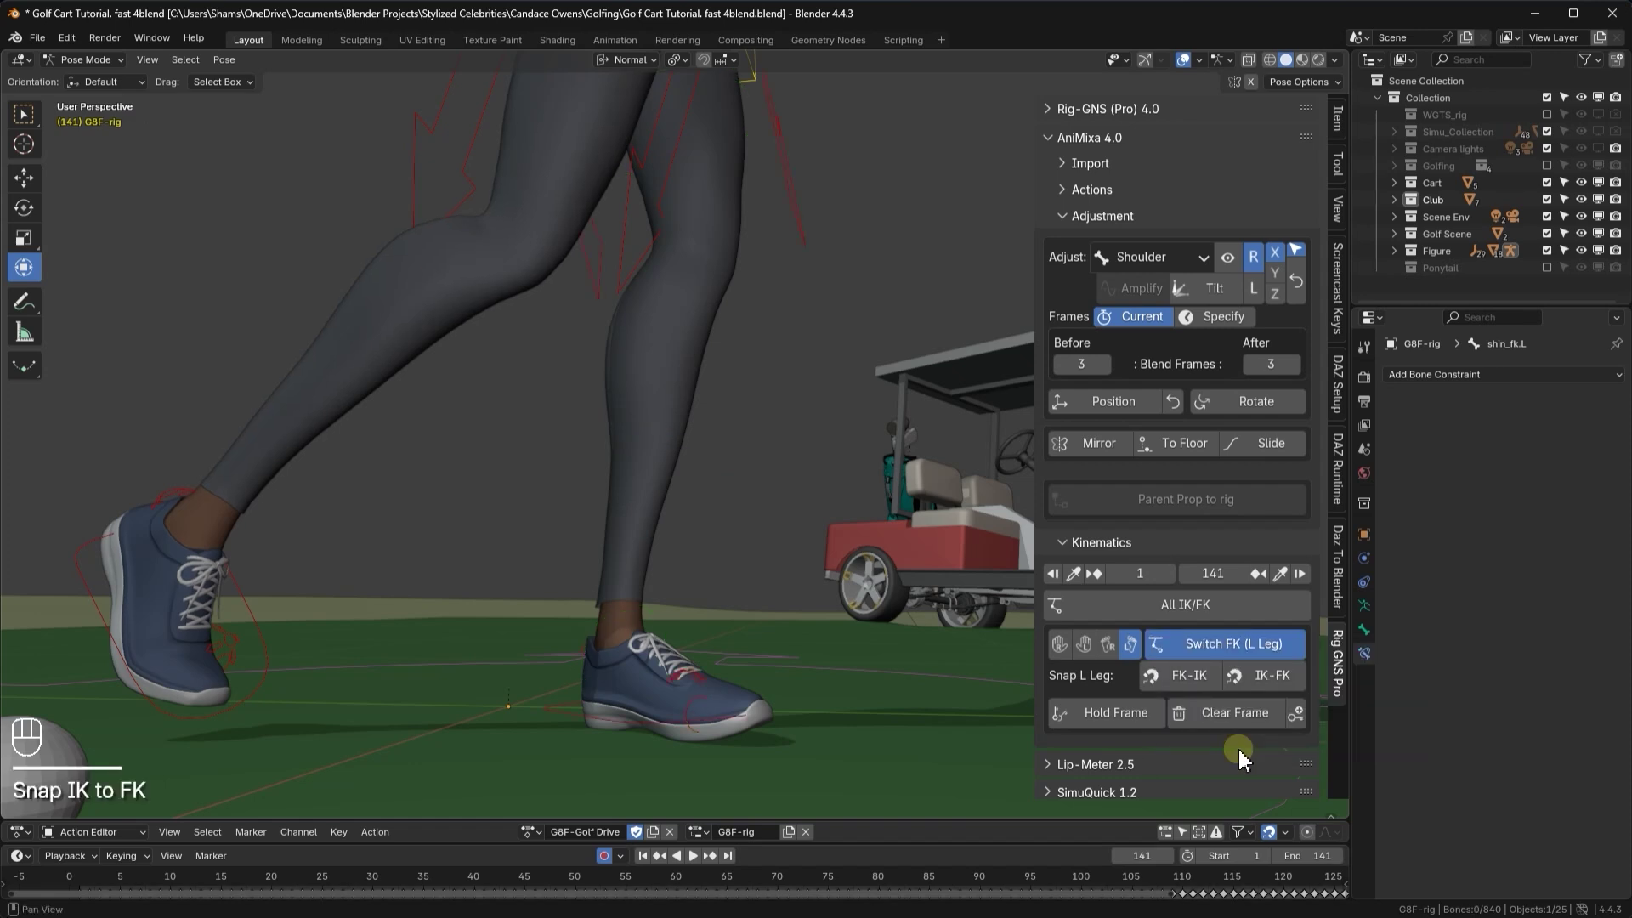
- Play back the swing with both legs on IK to check the feet, then return to frame 1
scroll(715, 714, down, 2)
scroll(715, 714, down, 1)
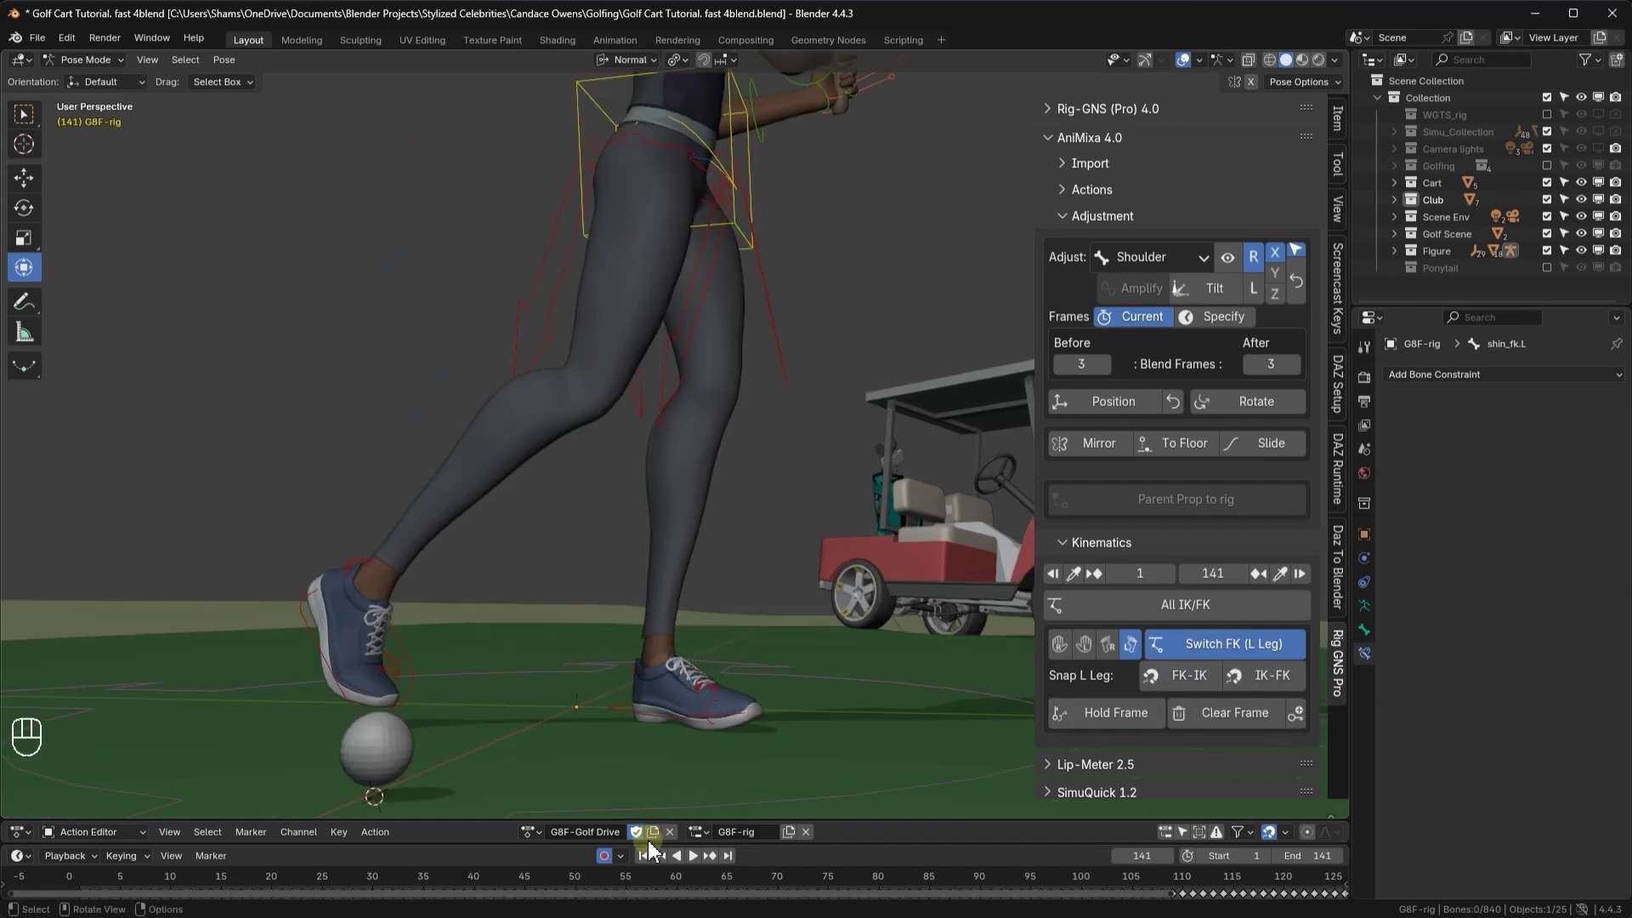
click(640, 856)
key(n)
key(space)
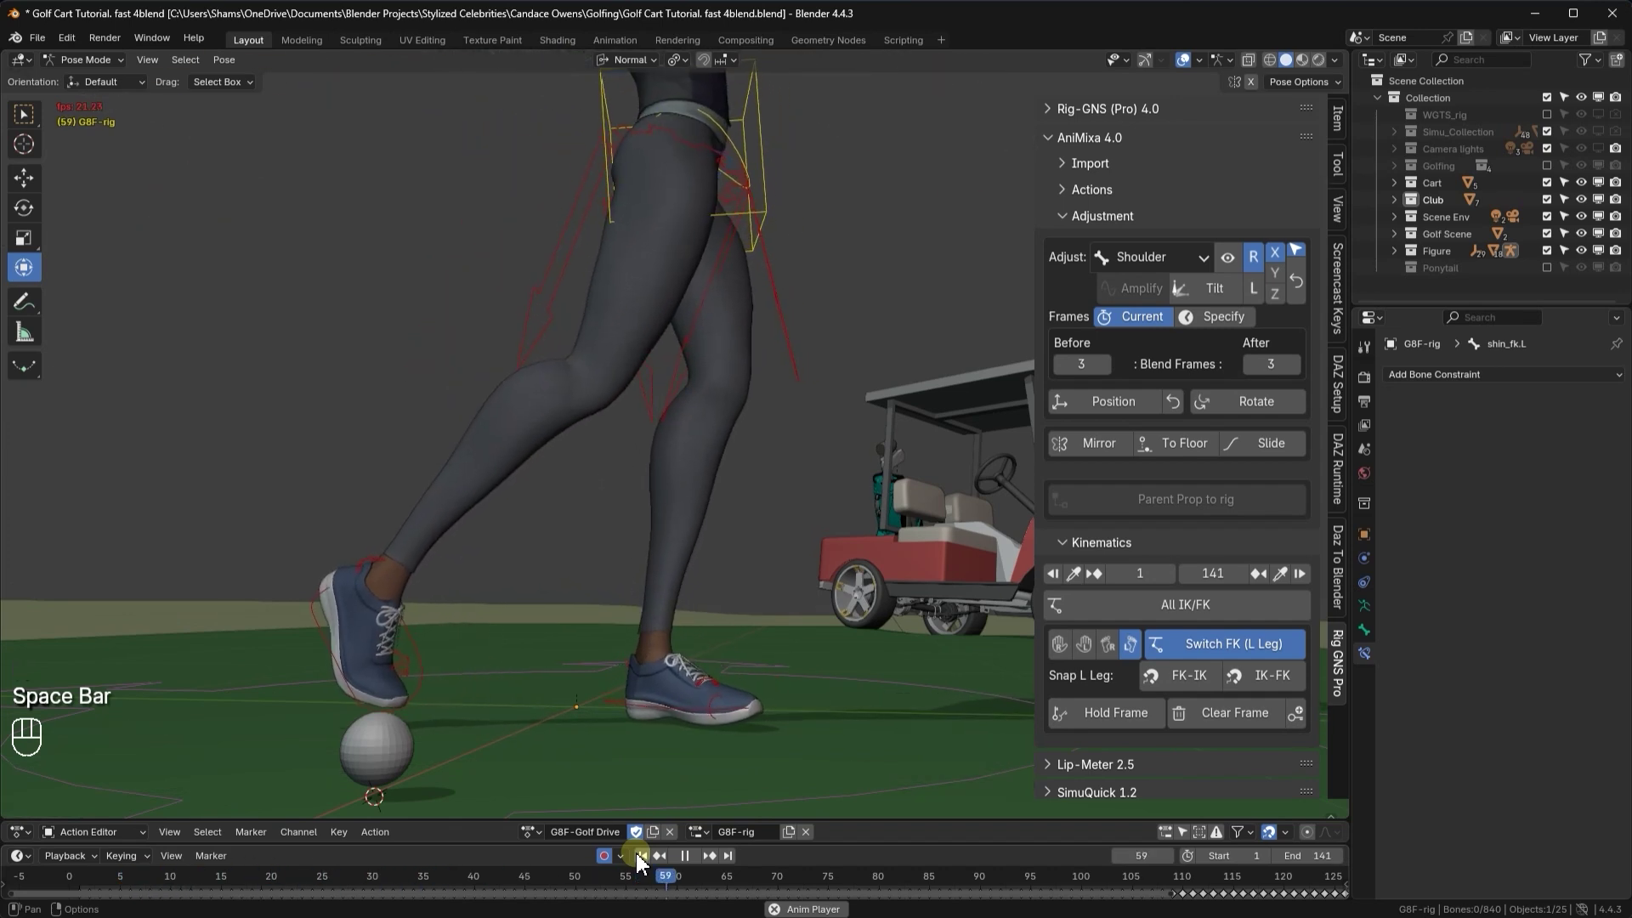
key(space)
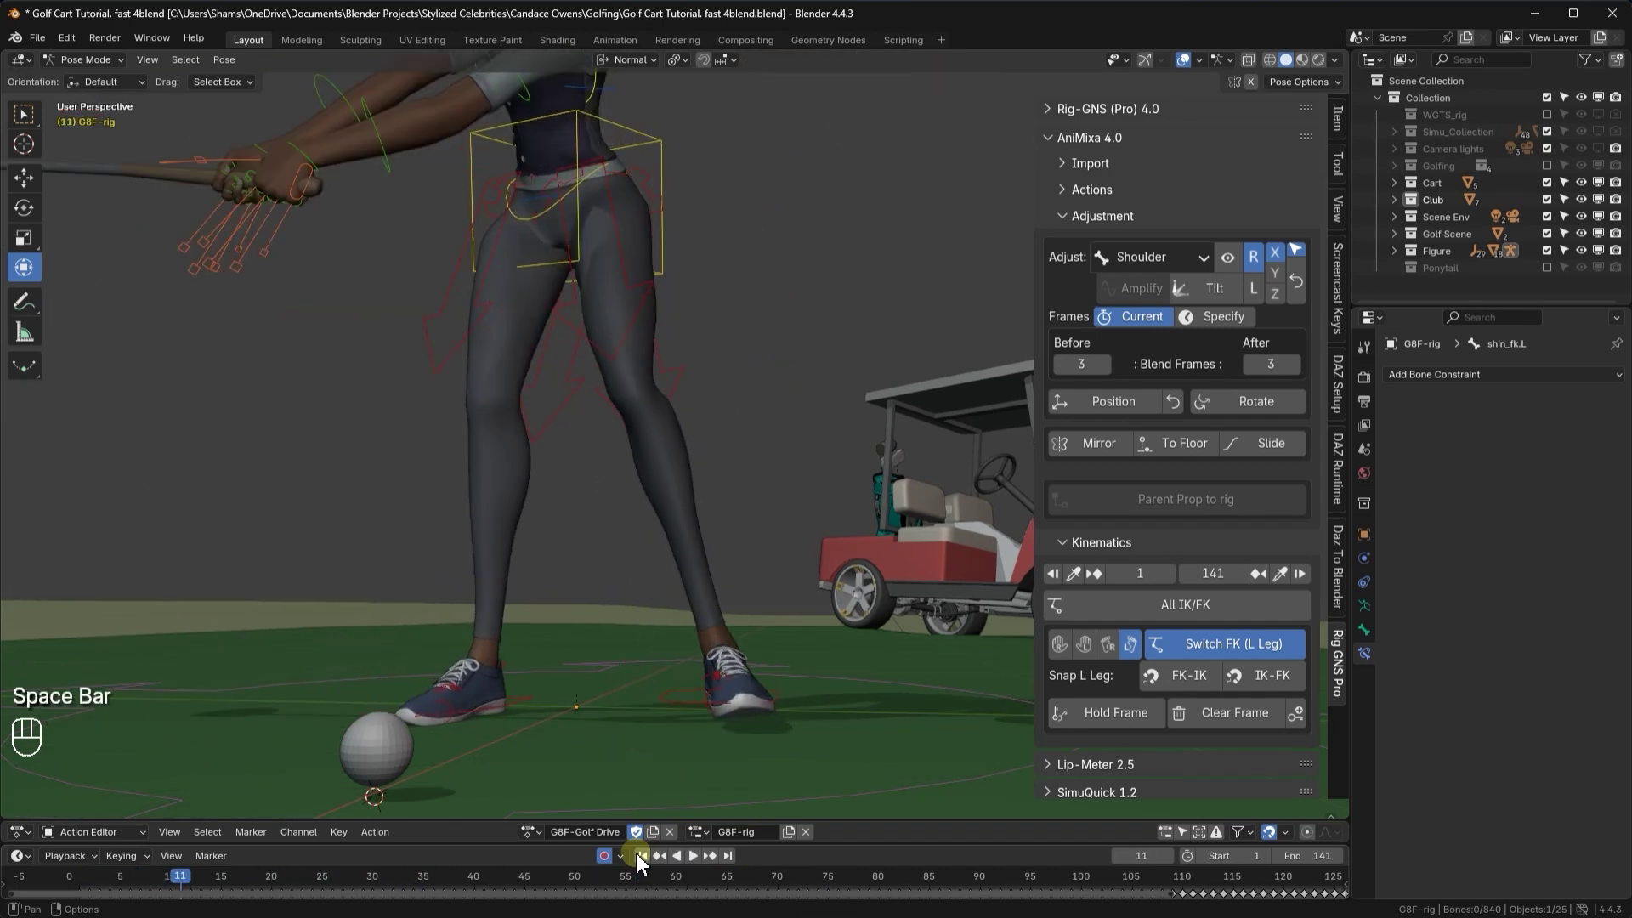
click(640, 855)
- Hold the location and rotation keyframes of foot_ik.R from frame 1 to 26
click(485, 717)
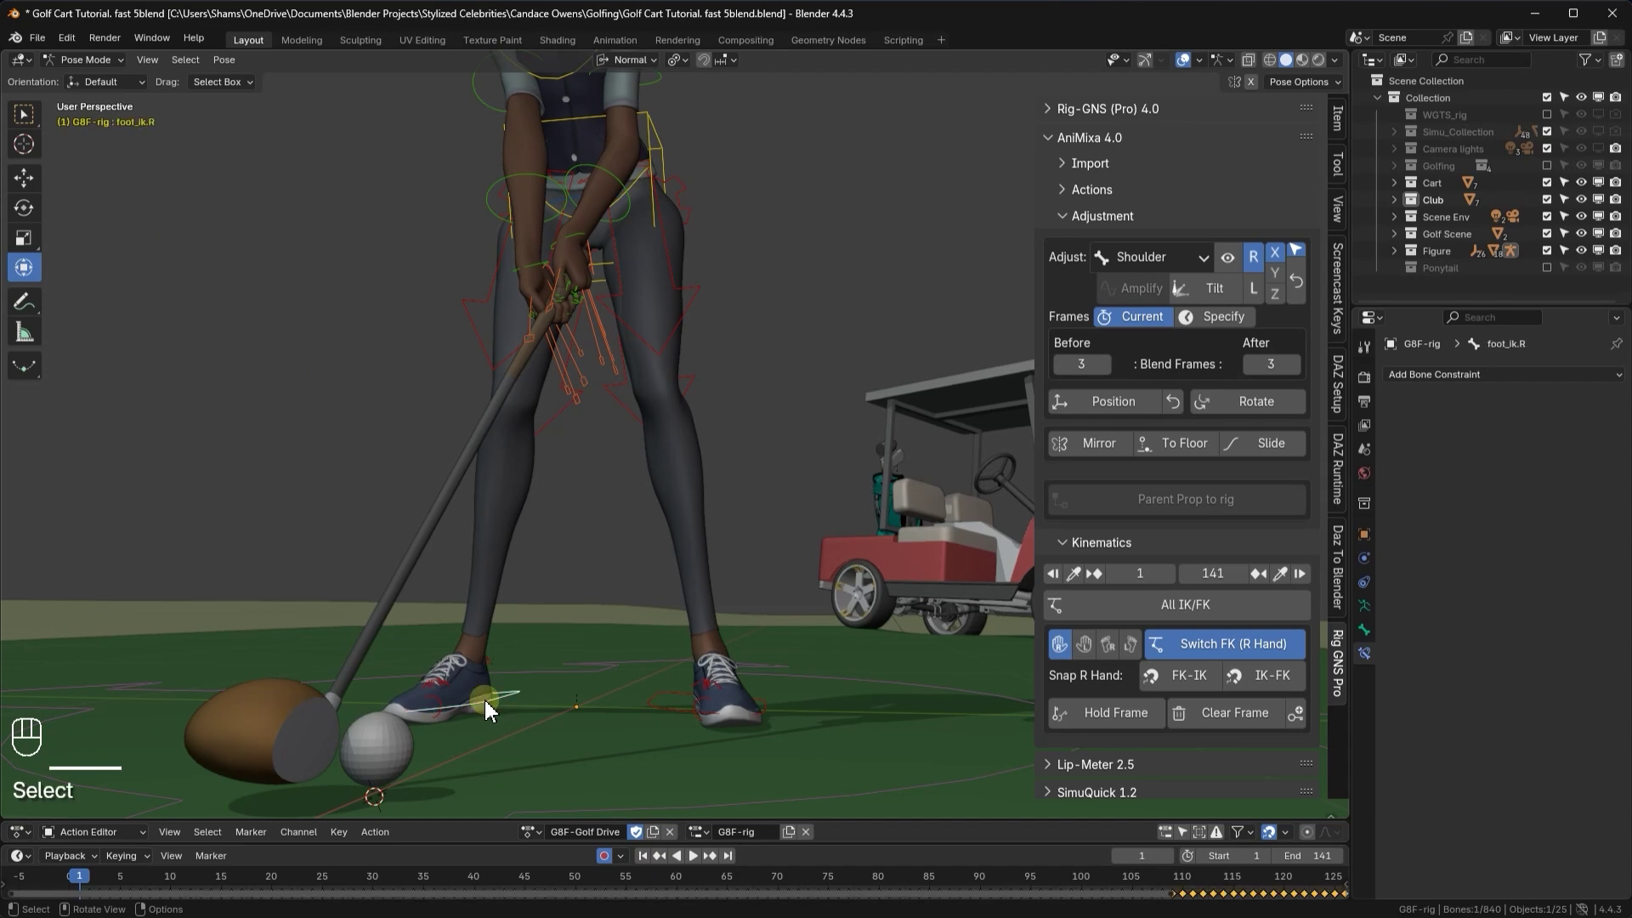
mouse_move(484, 716)
middle_down()
mouse_move(527, 718)
mouse_move(475, 747)
middle_up()
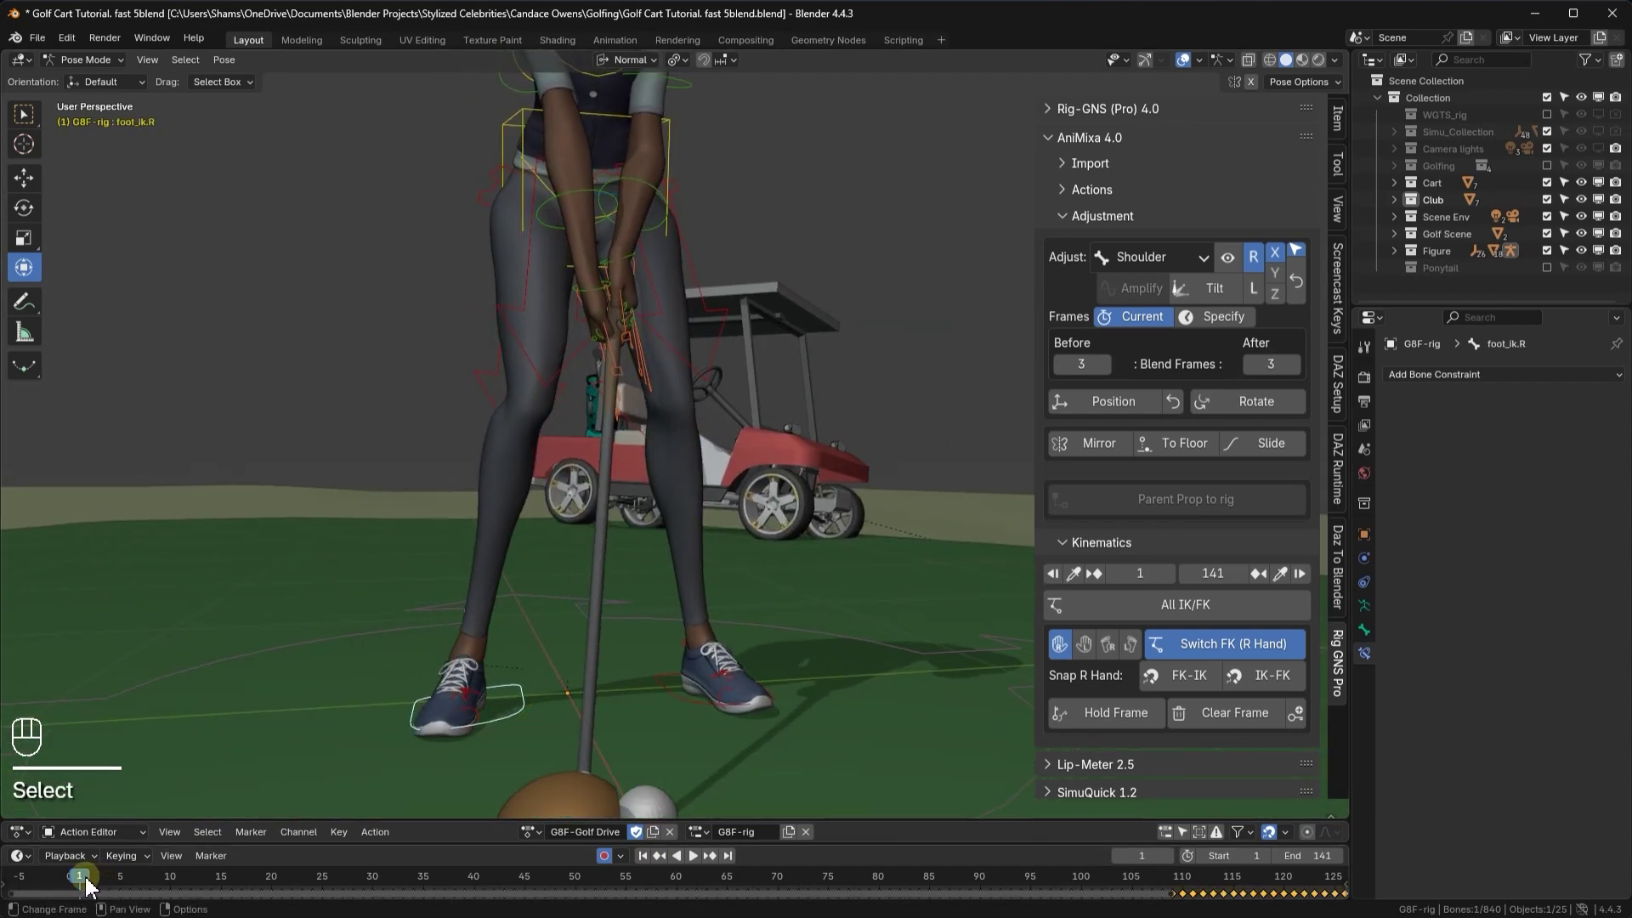
key(space)
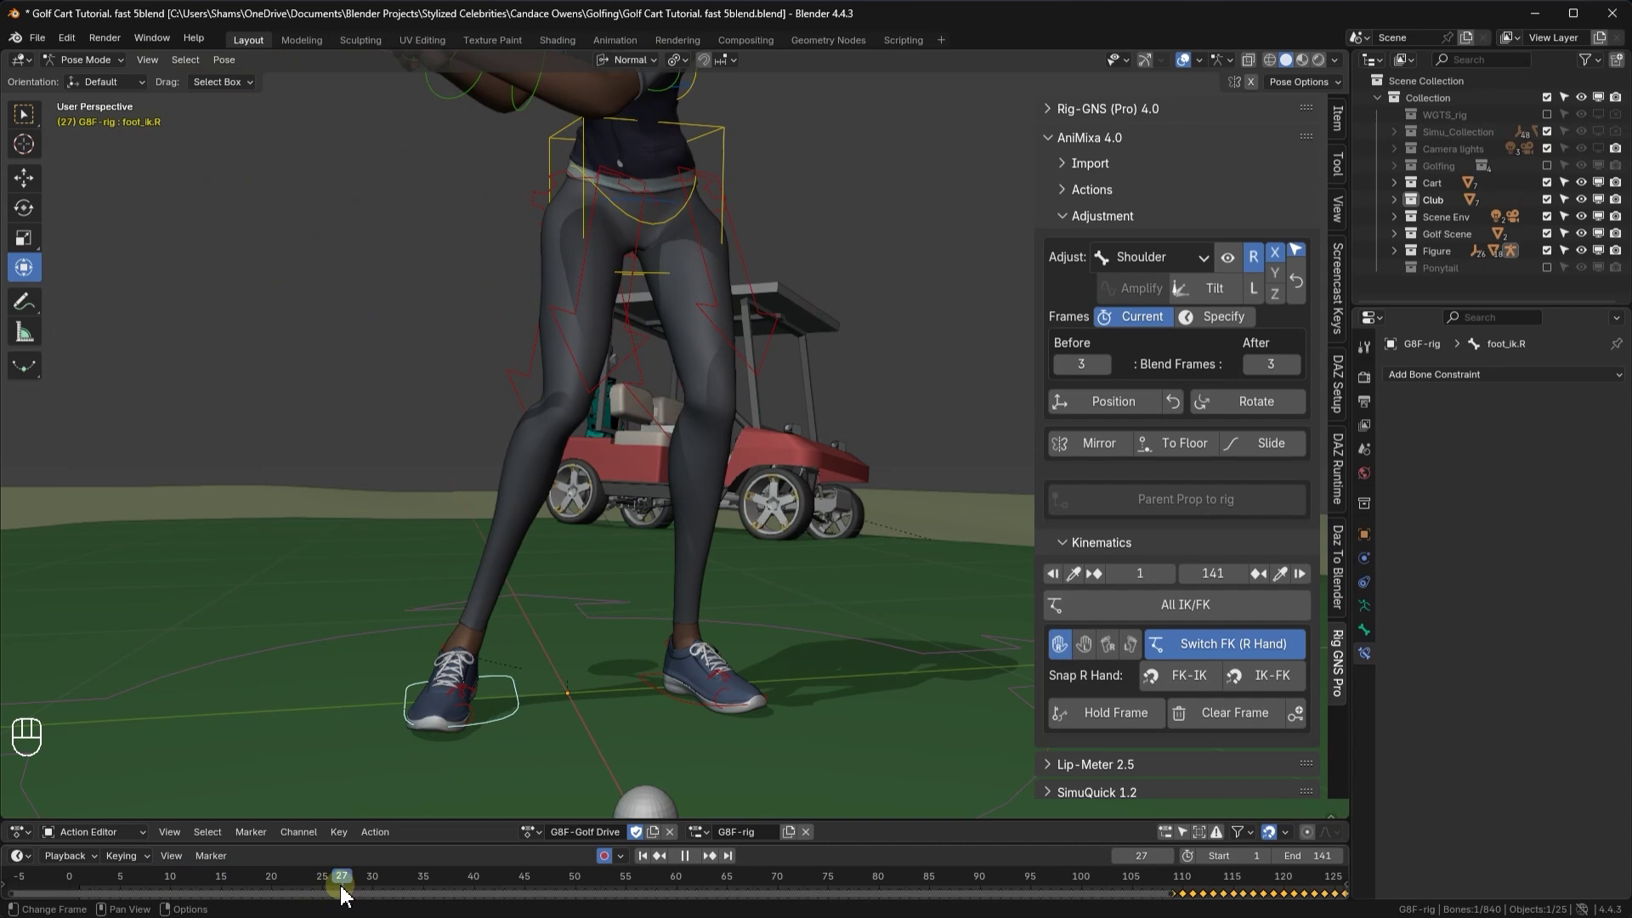
drag(340, 893, 337, 897)
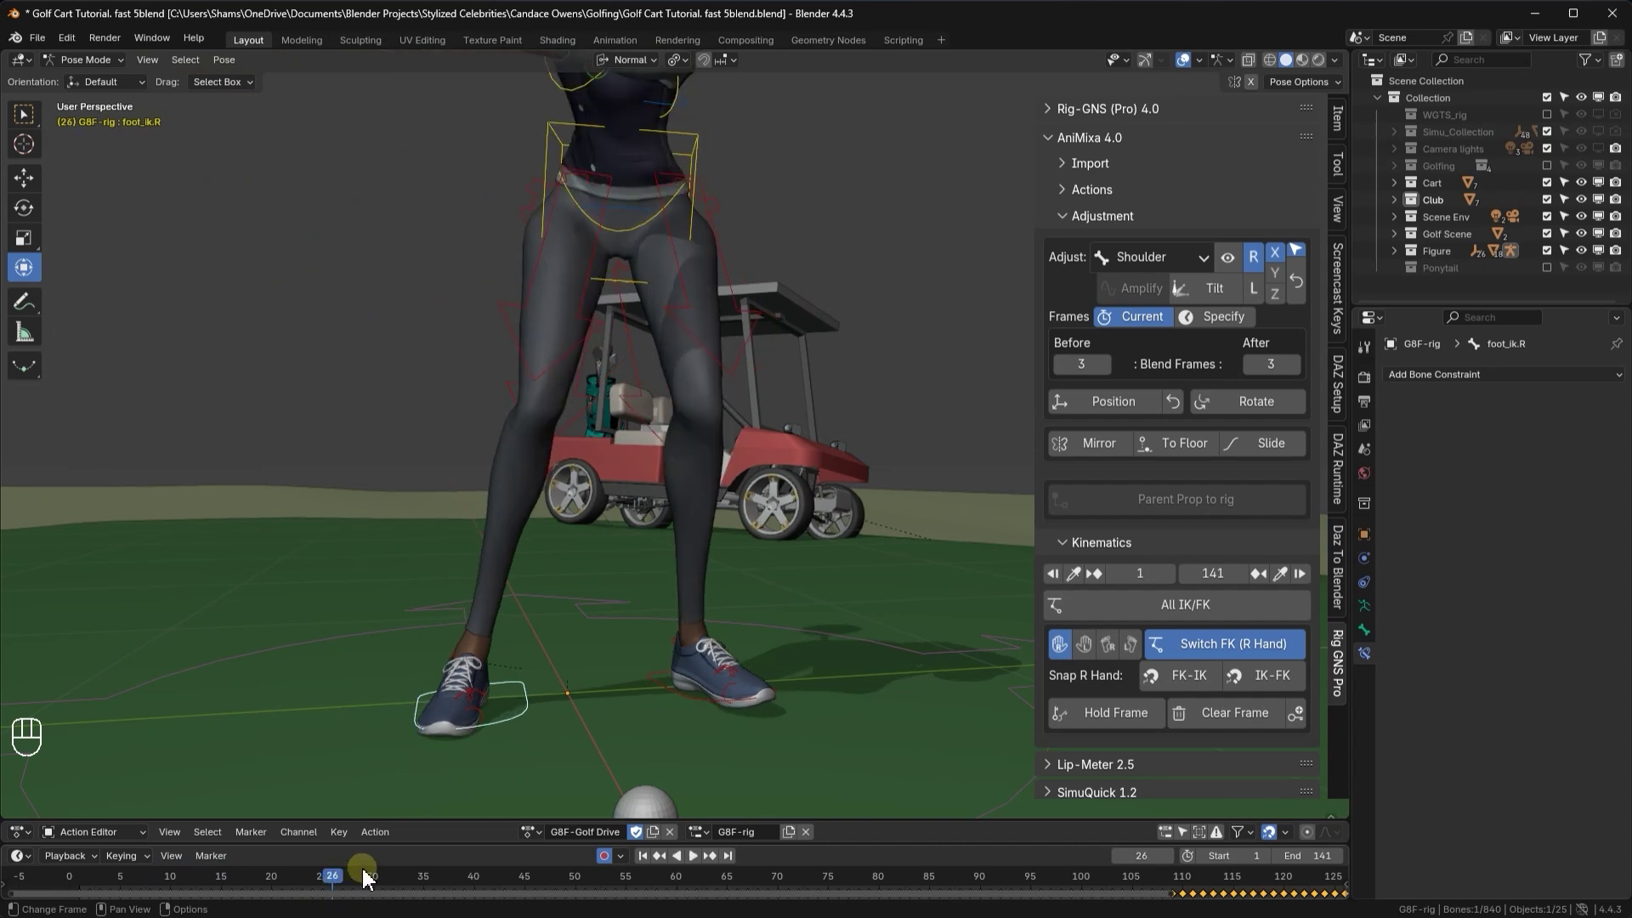
click(1124, 219)
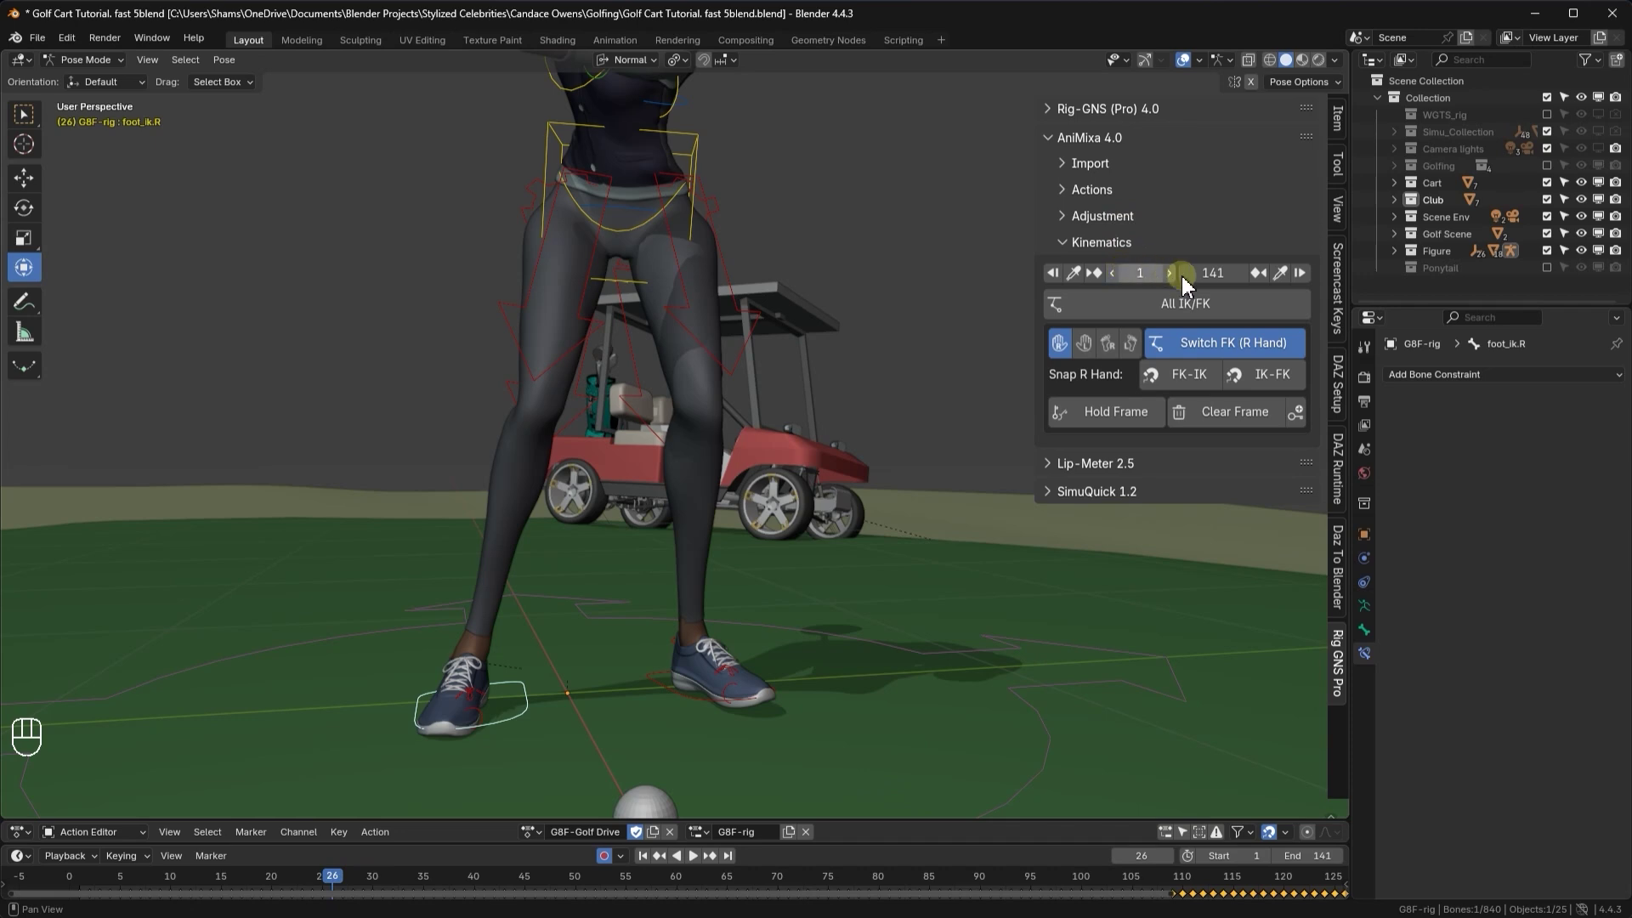
click(1279, 273)
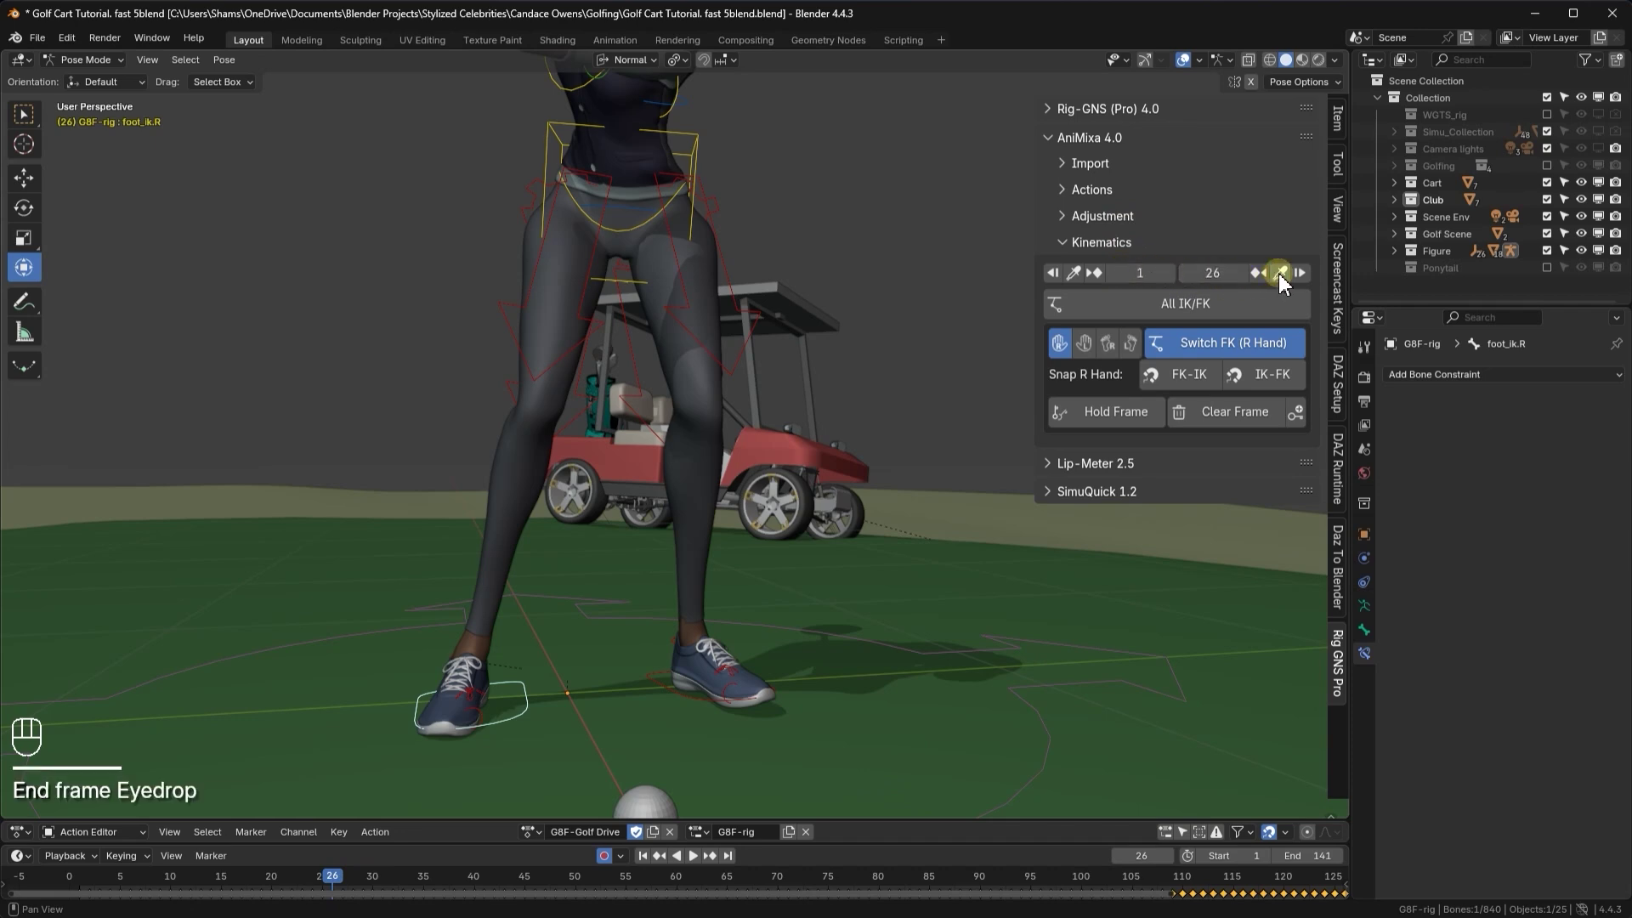
click(1095, 273)
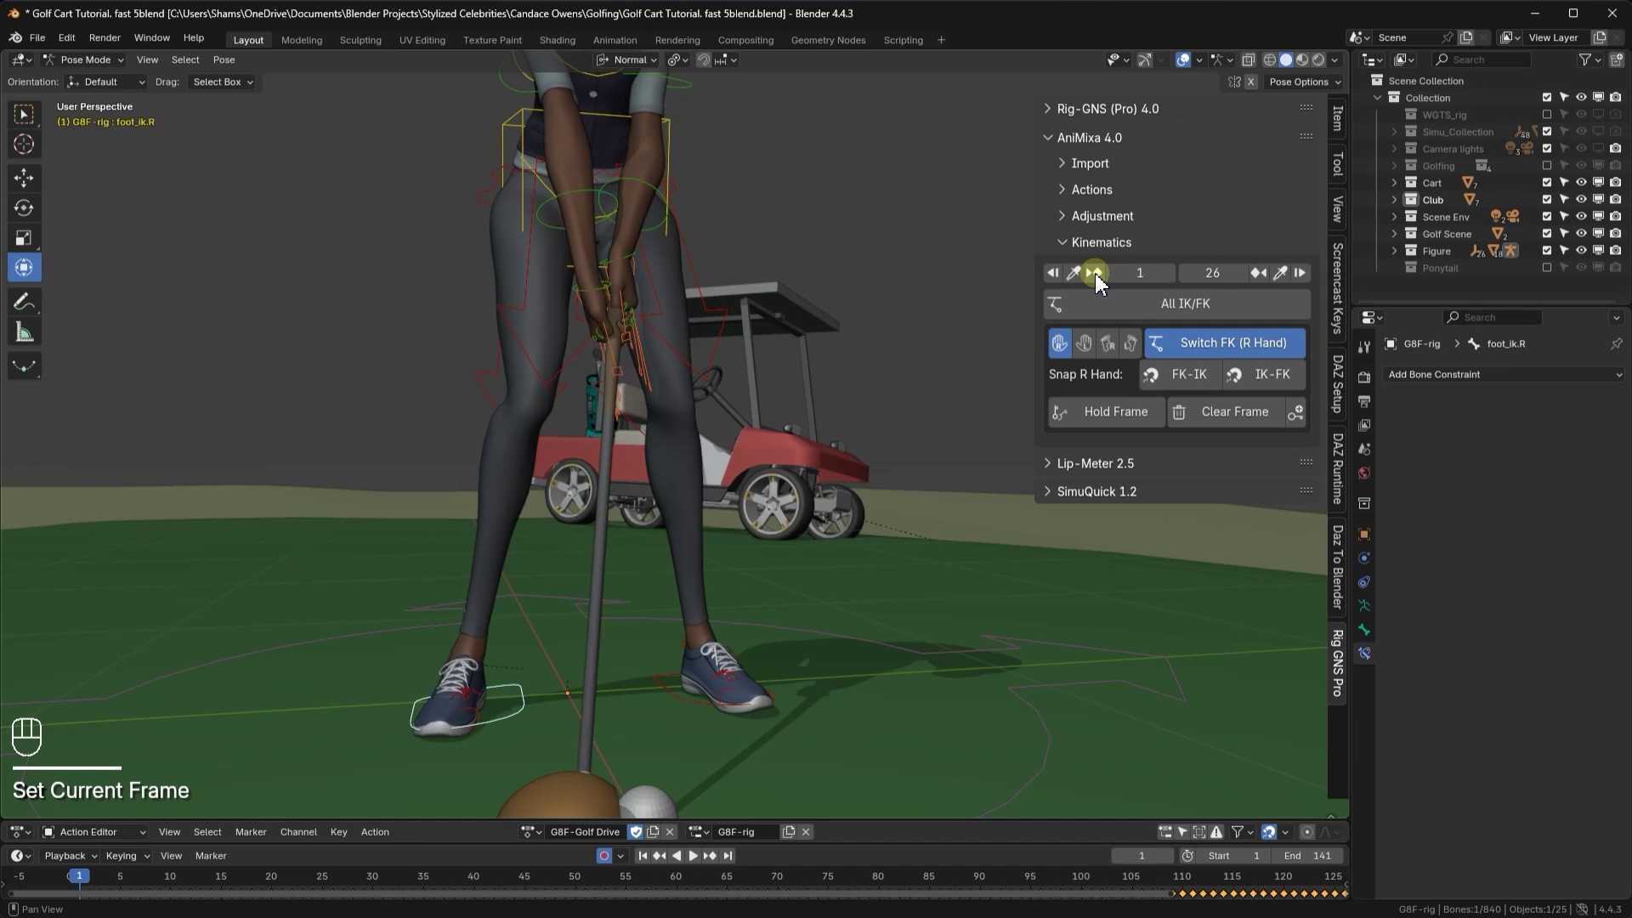
click(1097, 415)
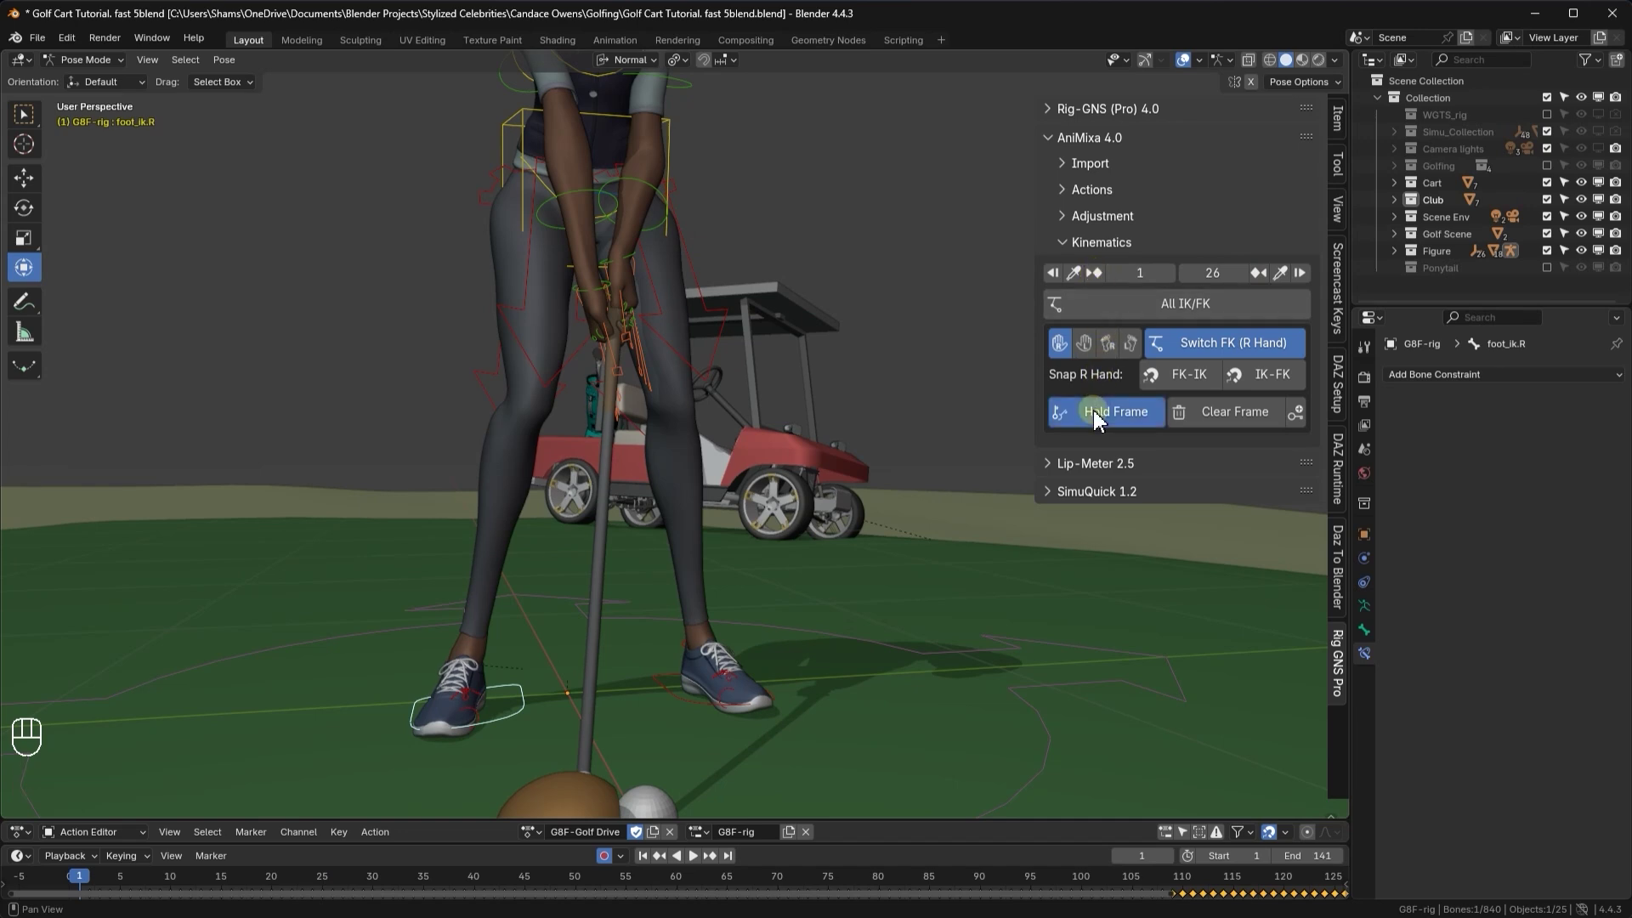
click(1130, 422)
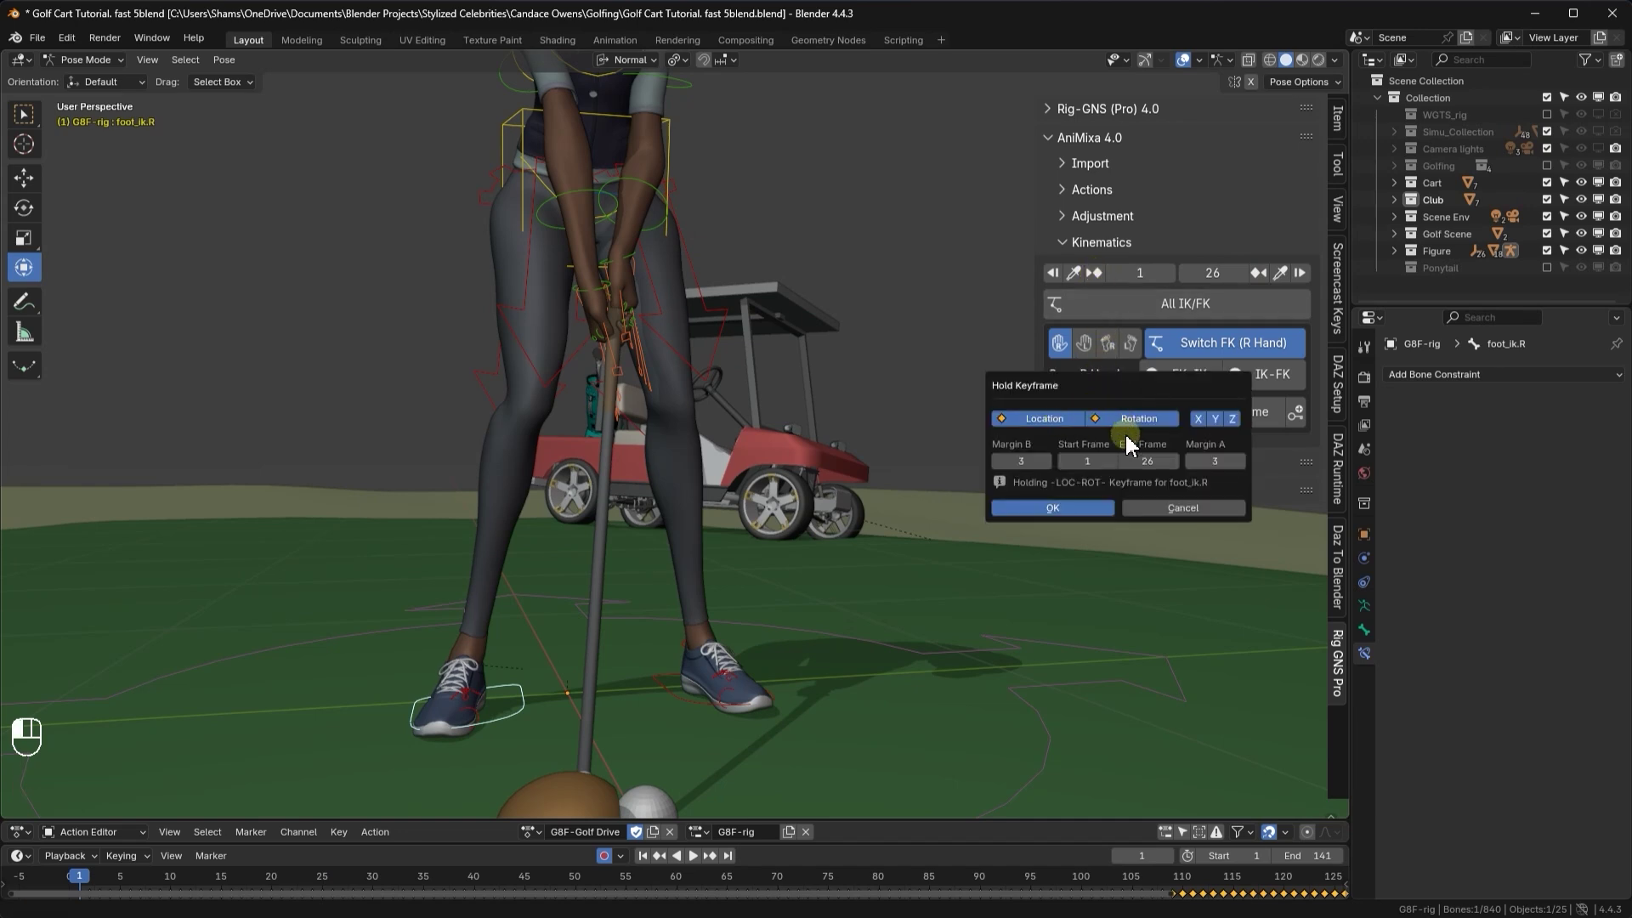
click(1068, 507)
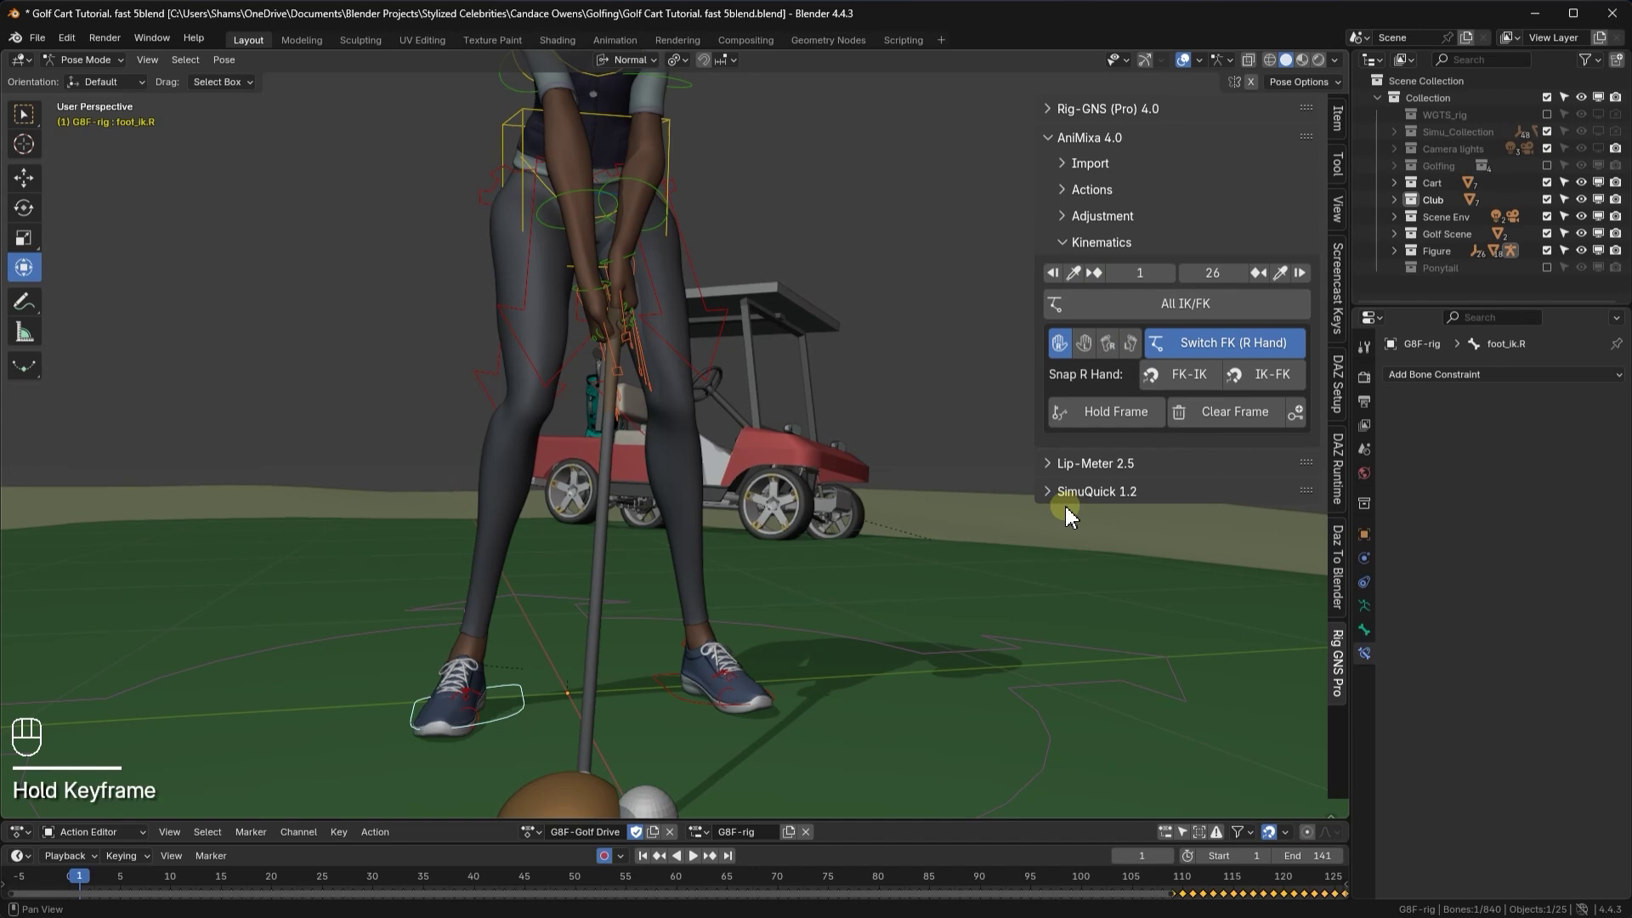
- Scrub through to check the held right foot, then hold the location and rotation keyframes of toe_ik.R from frame 26 to 141
click(90, 876)
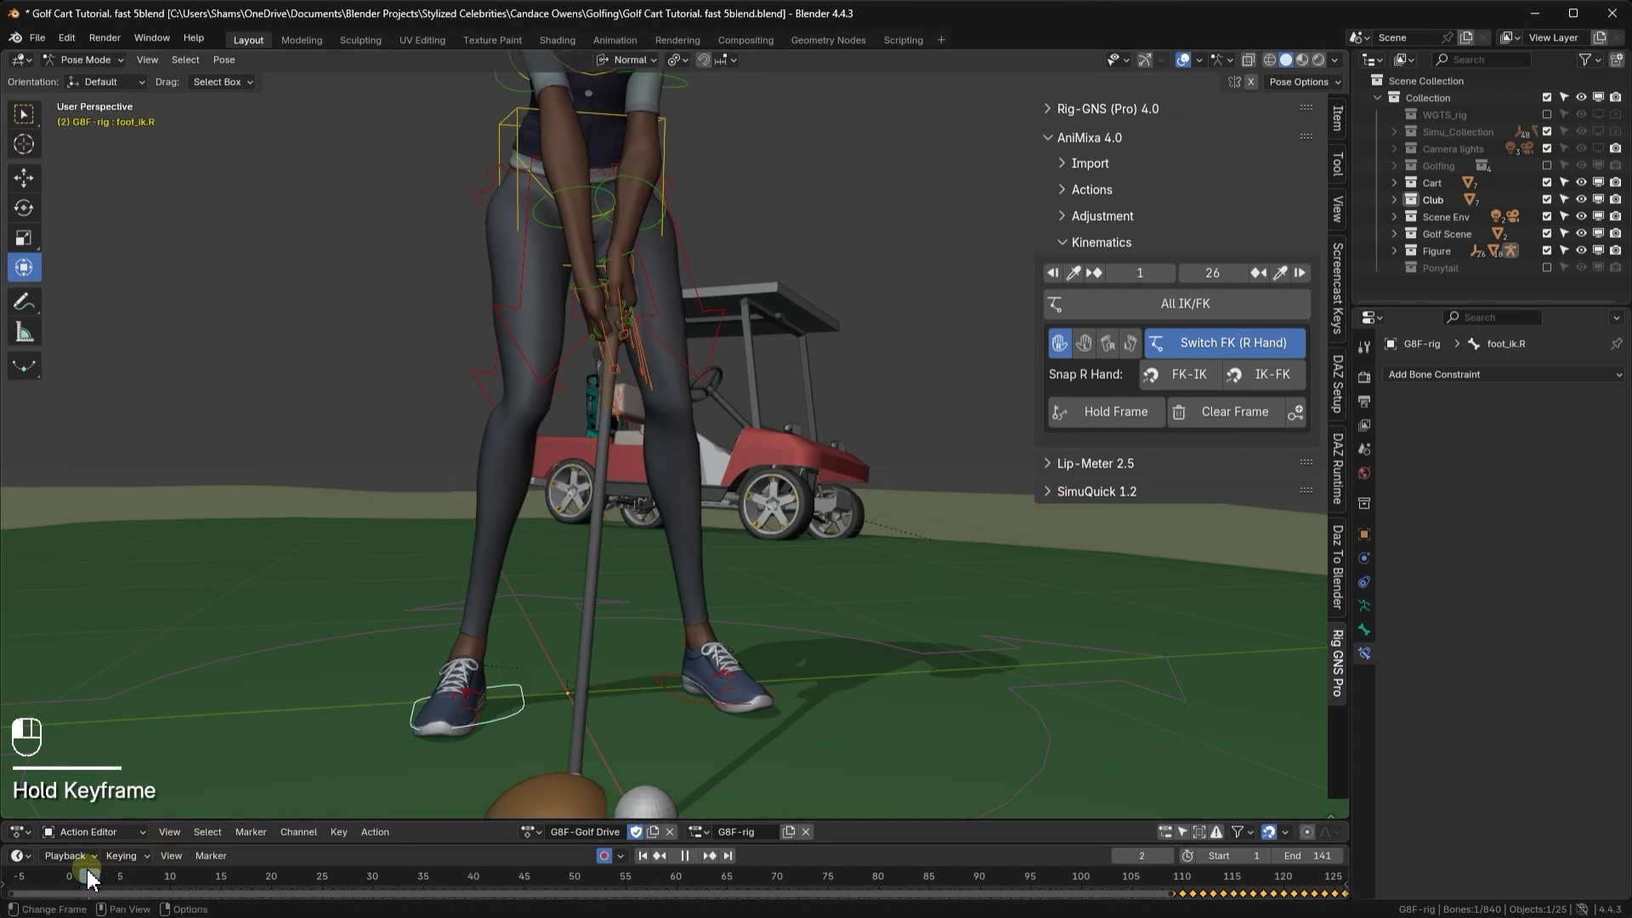
drag(90, 876, 337, 894)
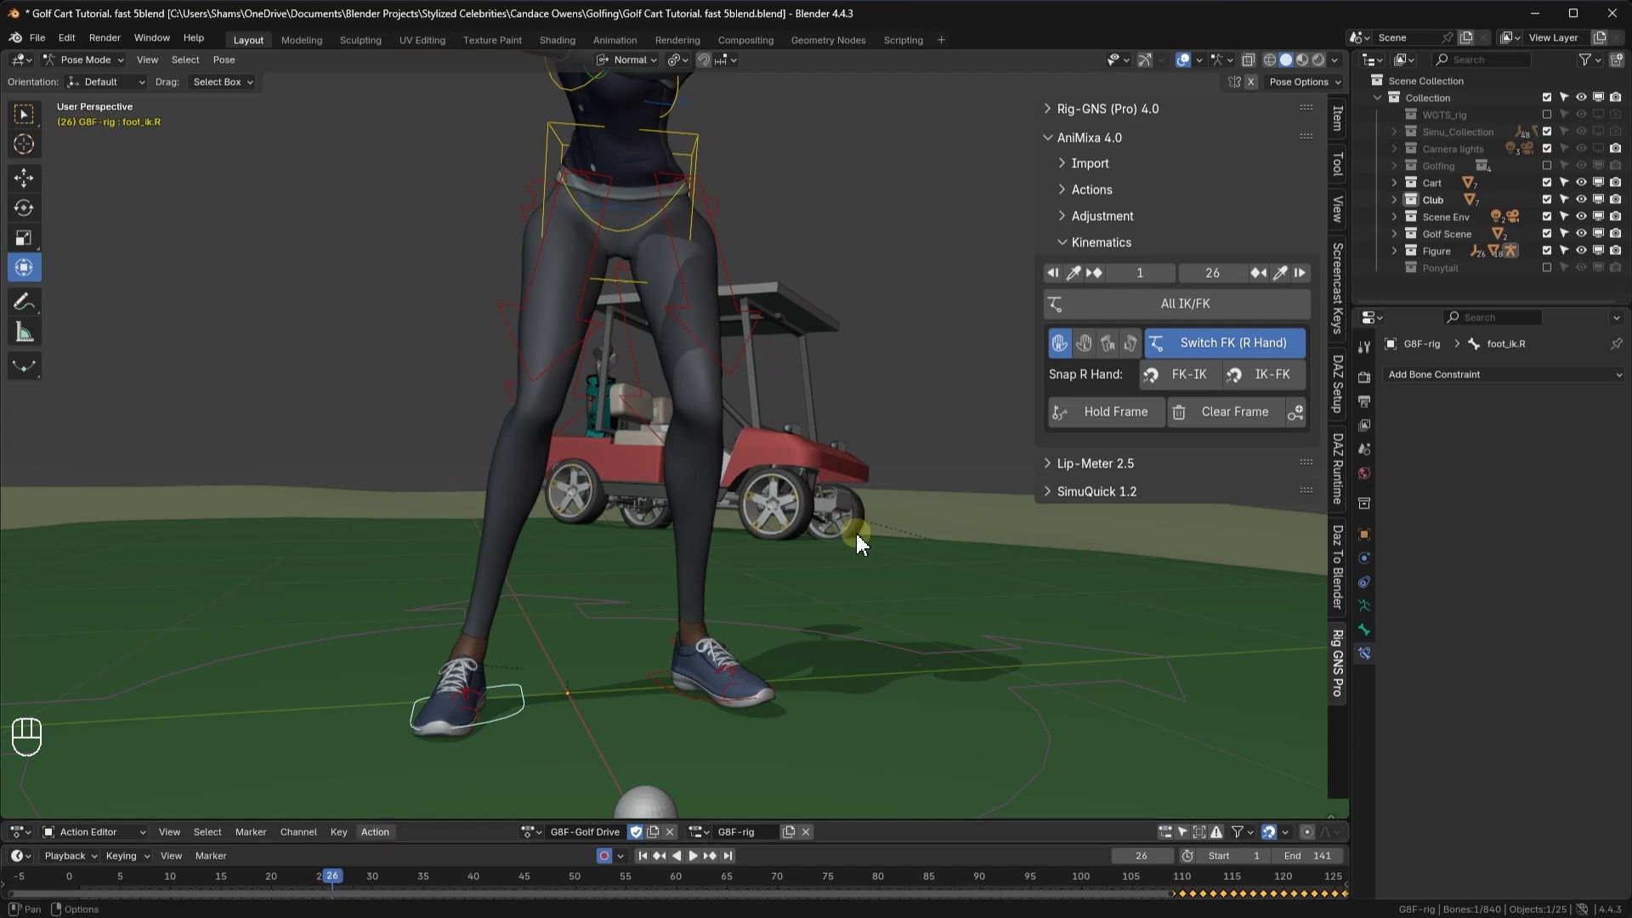
click(1074, 273)
click(718, 611)
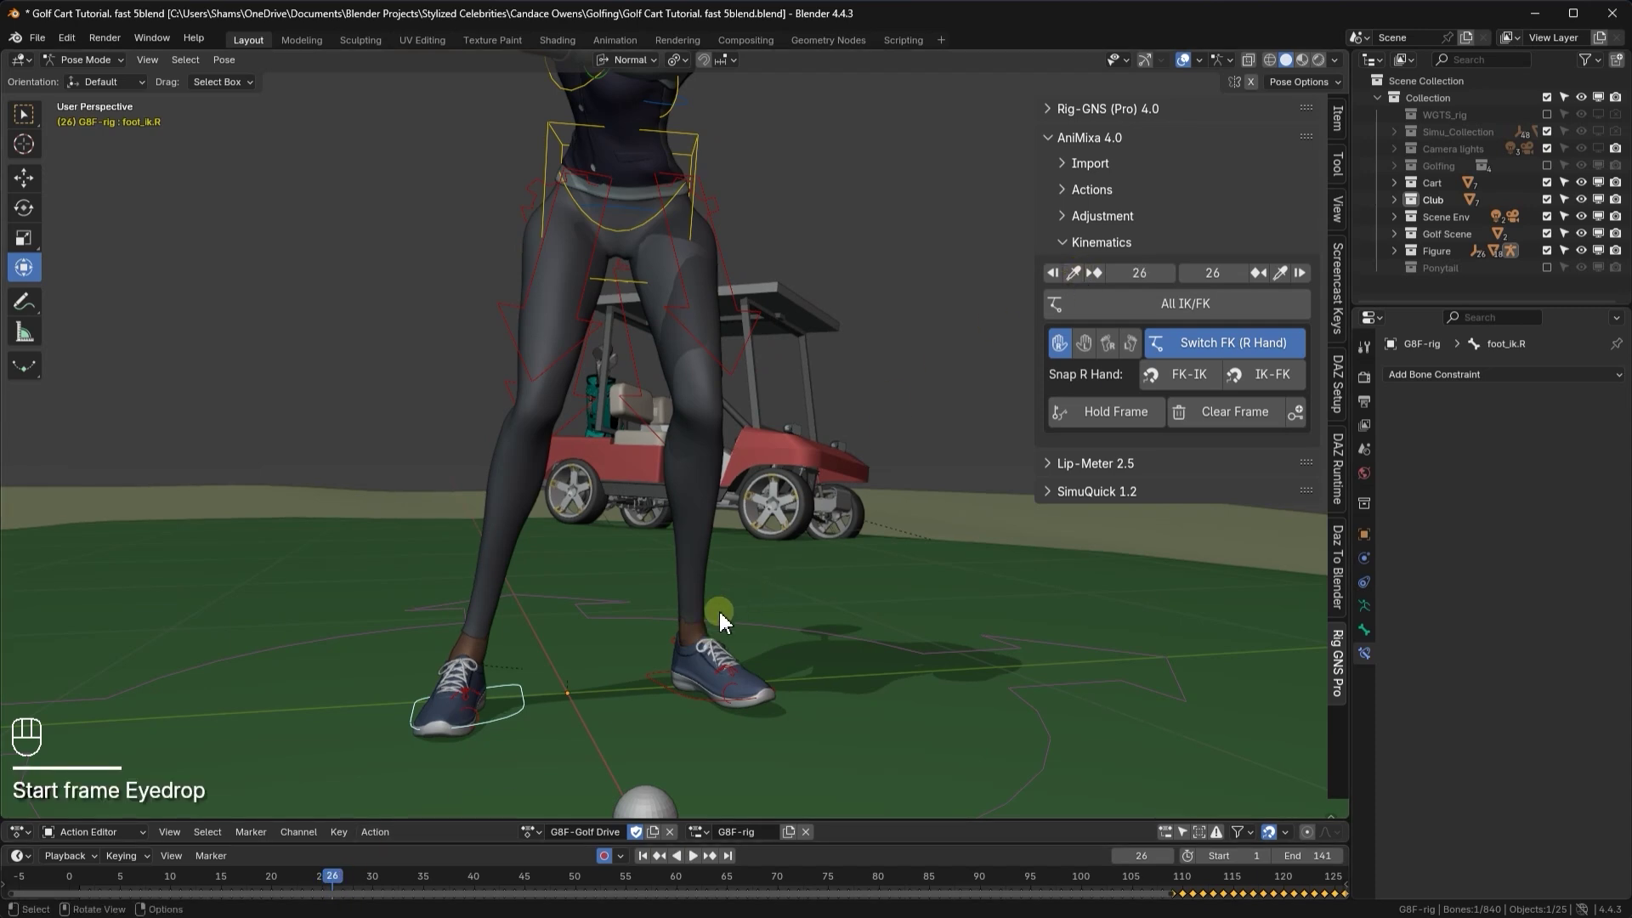
middle_drag(513, 739, 447, 741)
click(440, 714)
scroll(423, 726, up, 3)
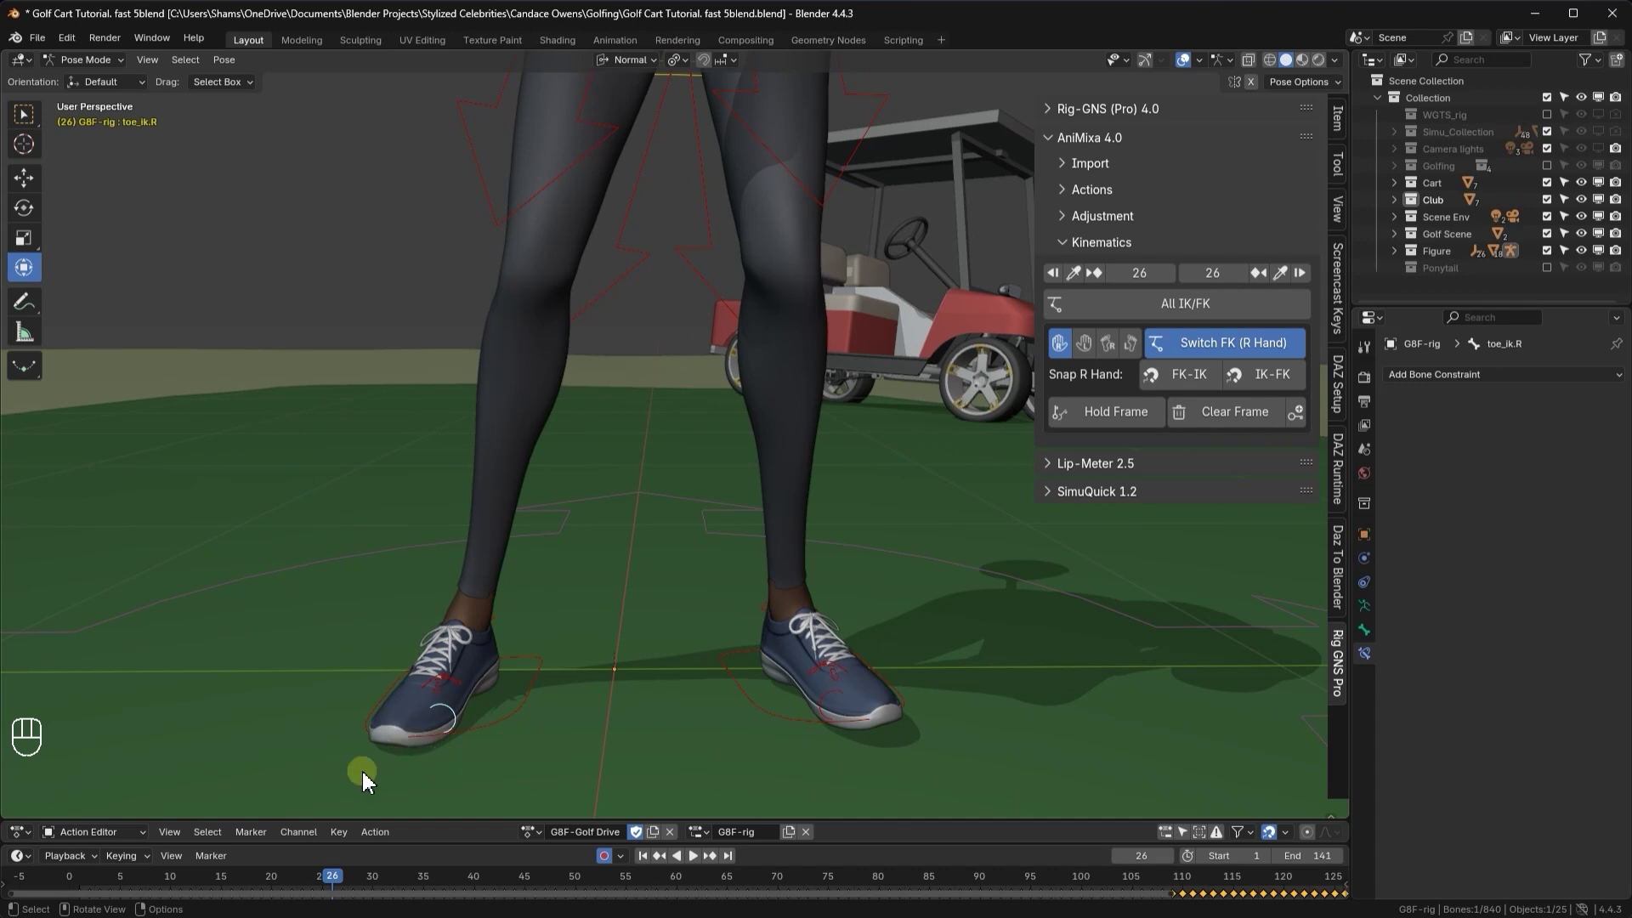
drag(343, 888, 390, 880)
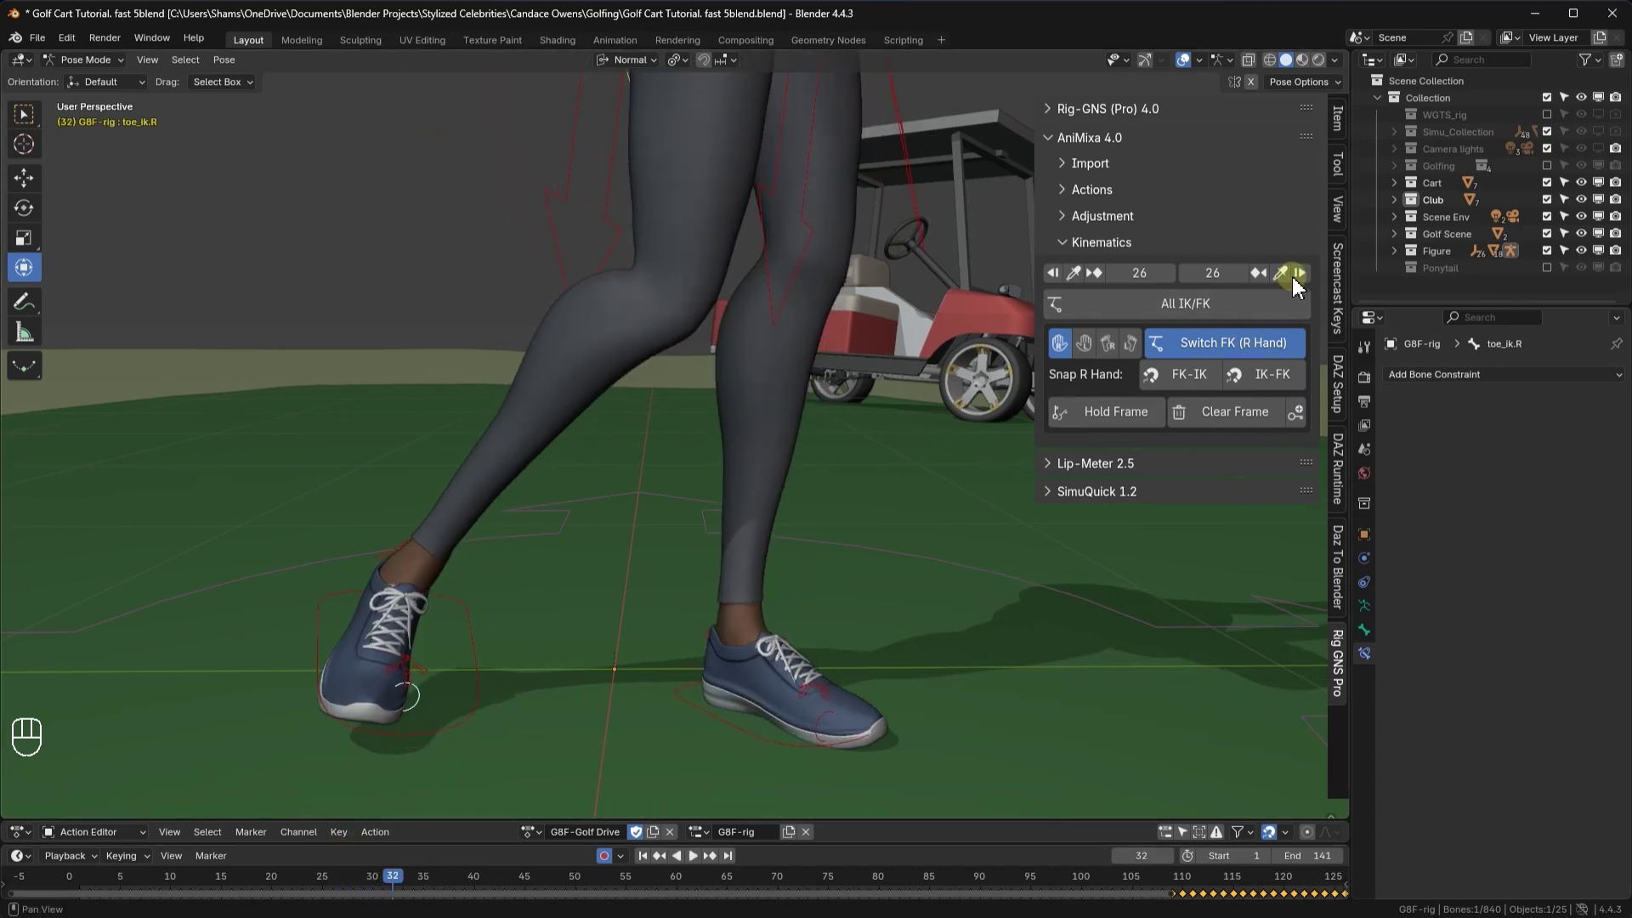
click(1299, 273)
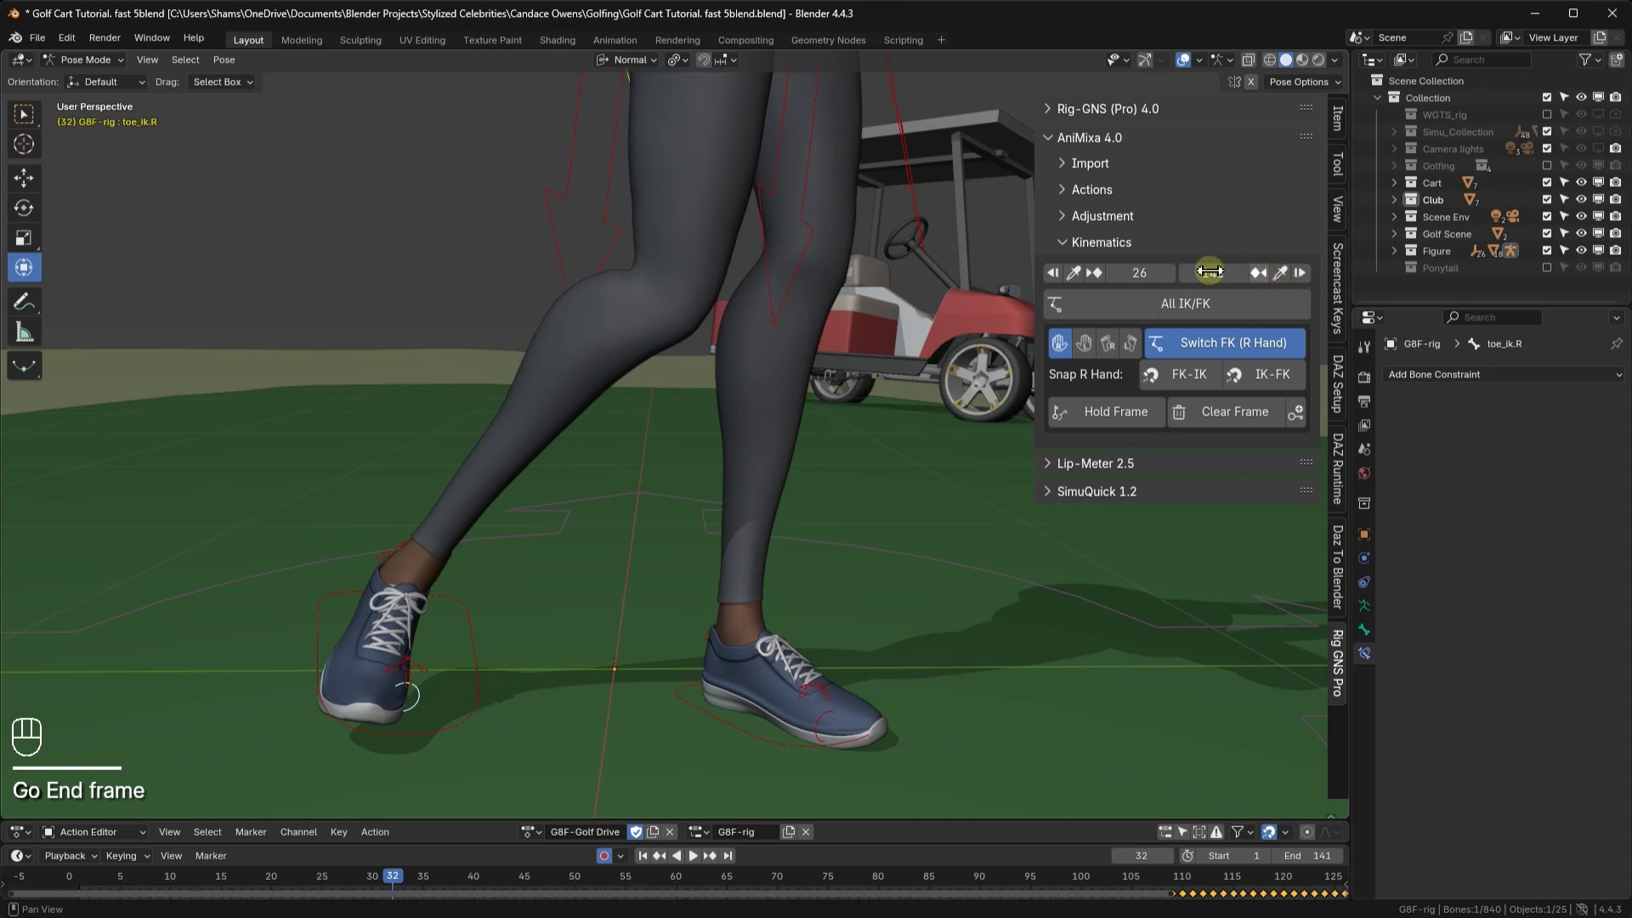
click(1096, 272)
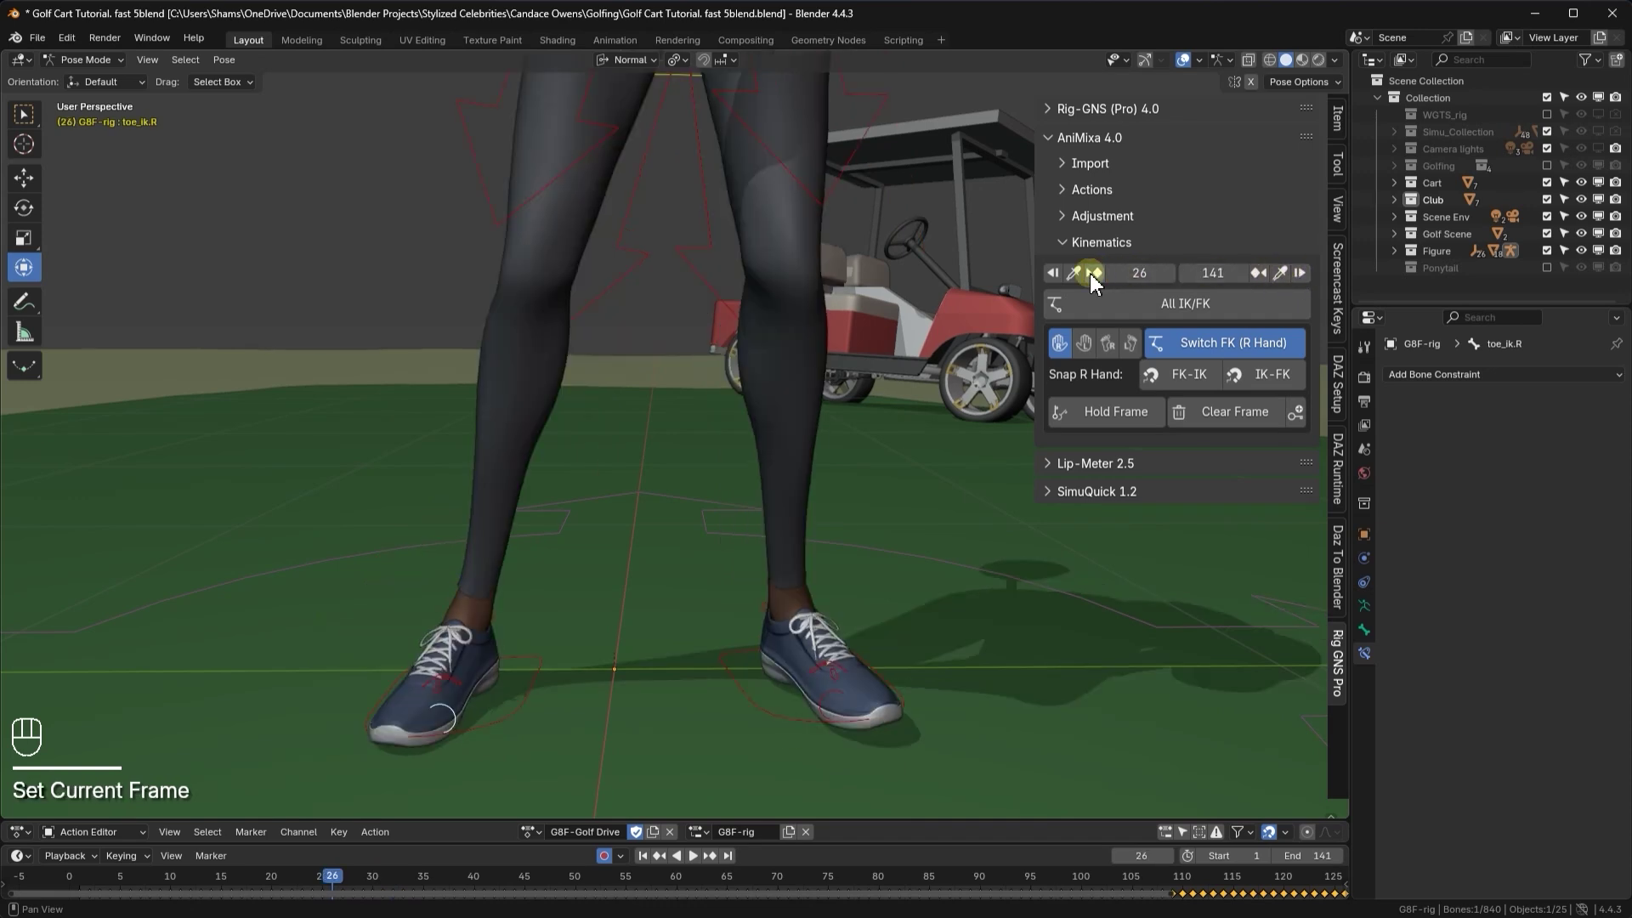
click(1084, 410)
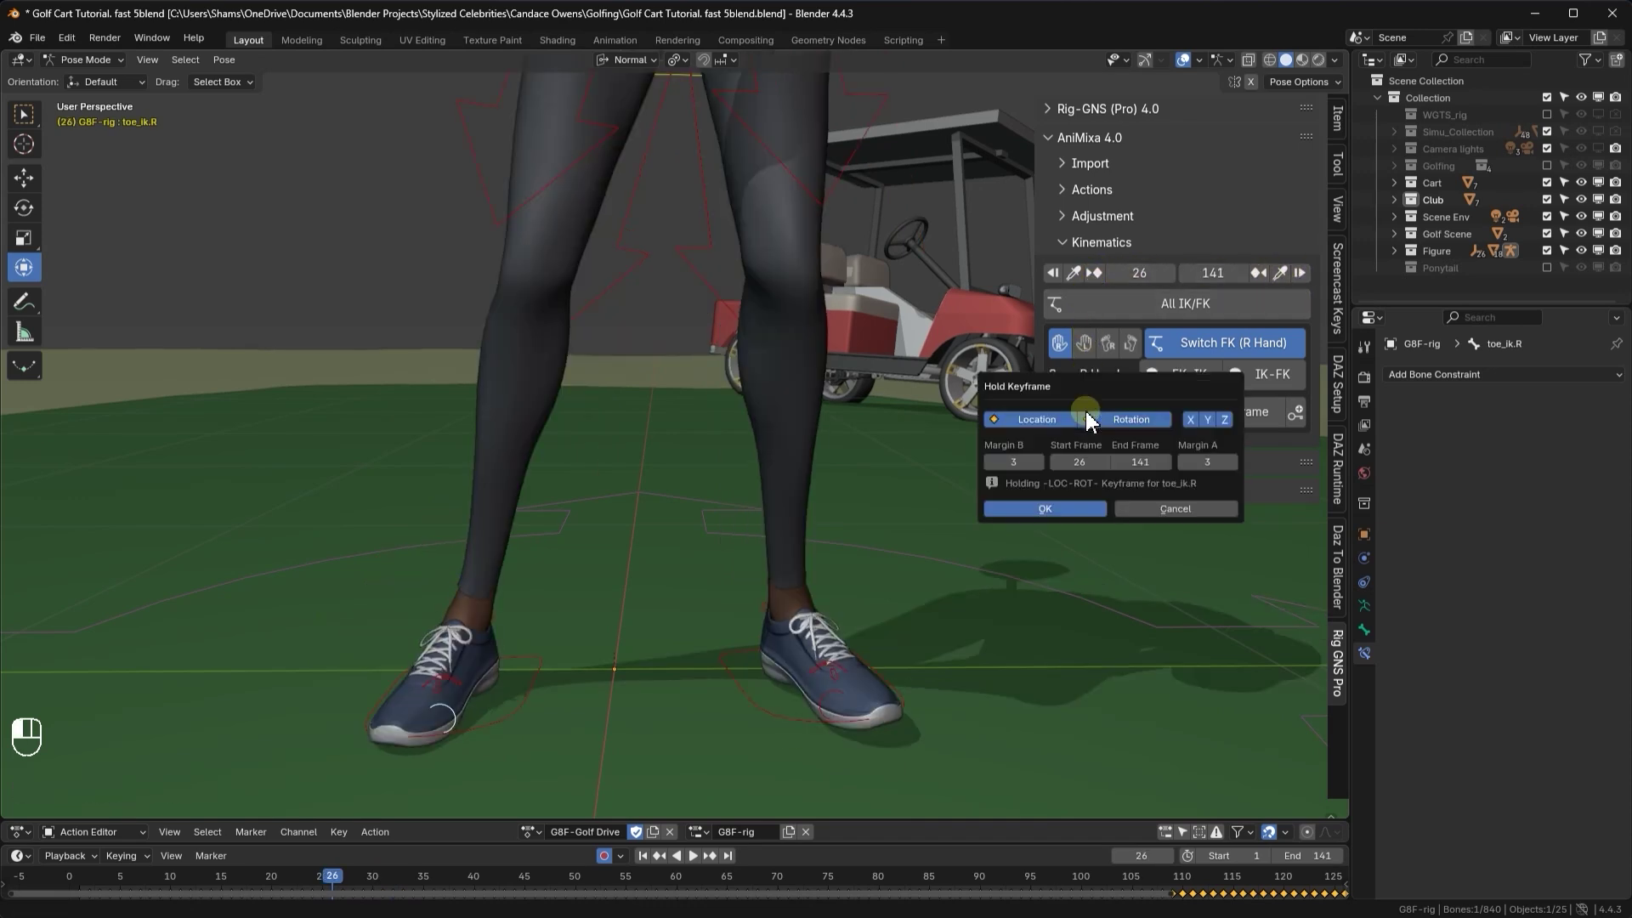
click(1077, 501)
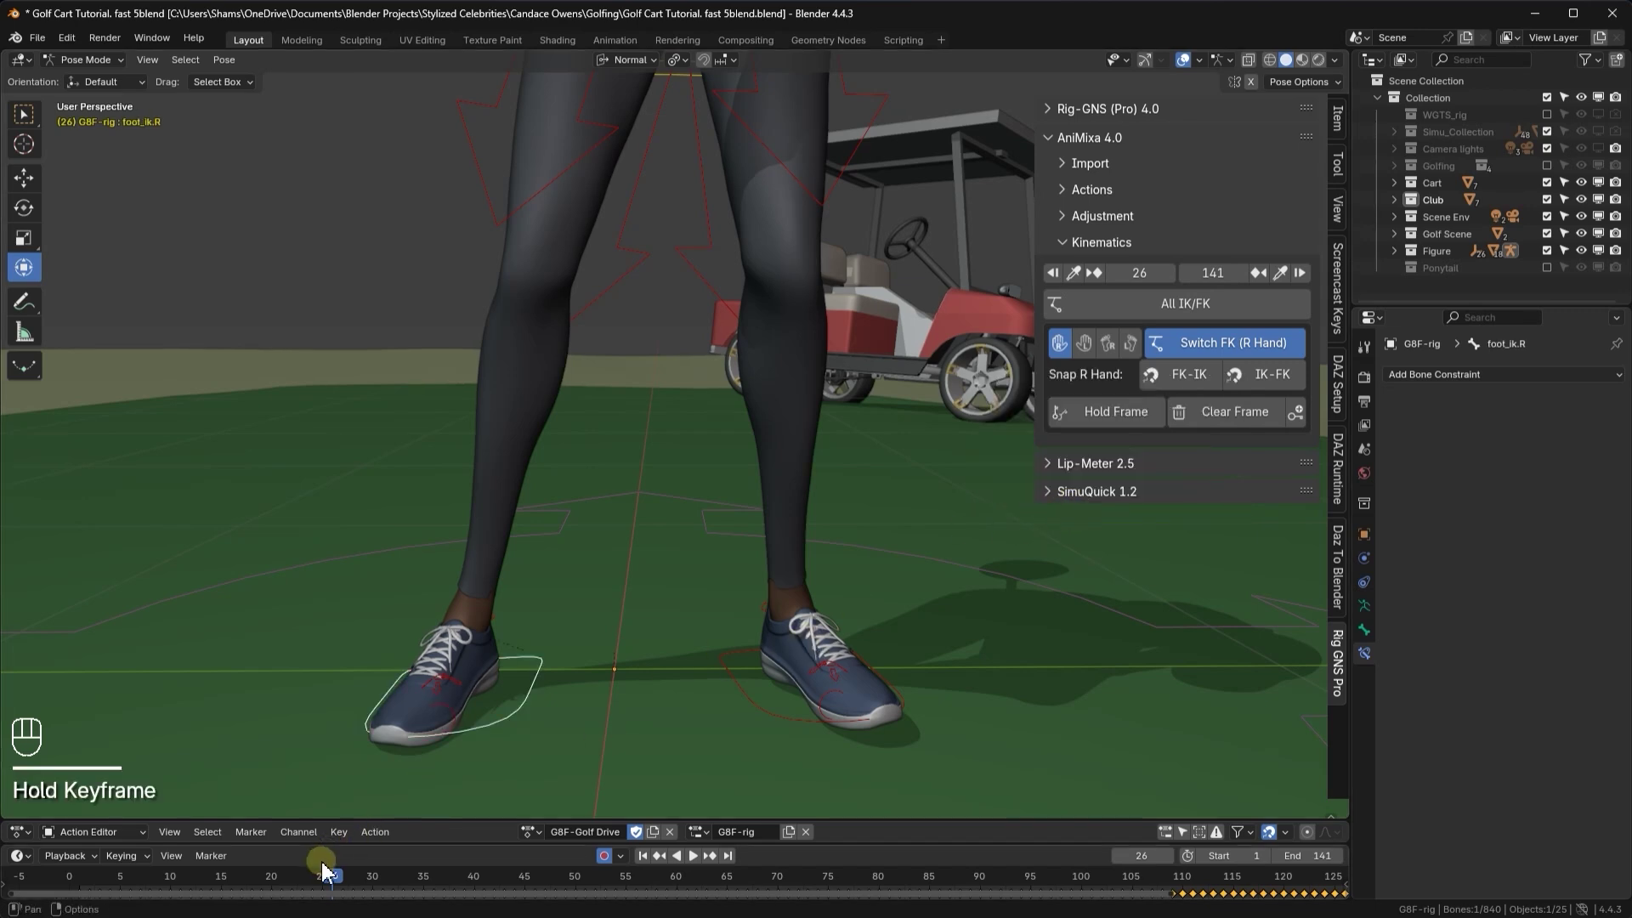
- At frame 40, switch the transform orientation to Global and raise foot_ik.R along Z with the transform gizmo
key(space)
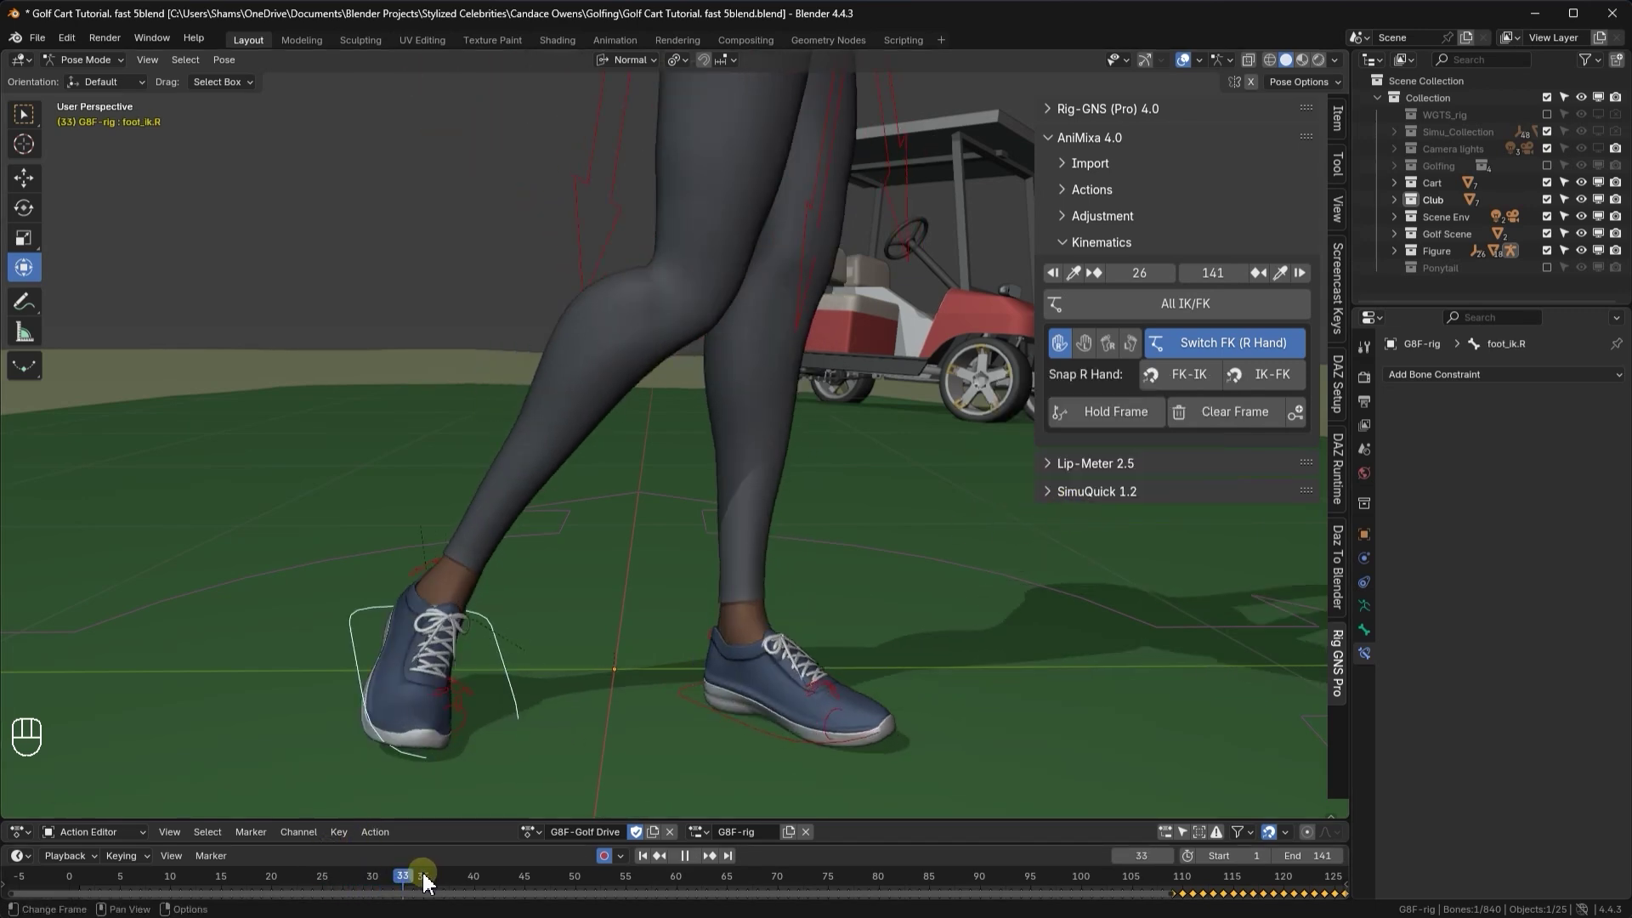
mouse_move(470, 882)
mouse_down()
mouse_move(419, 883)
mouse_move(472, 887)
mouse_up()
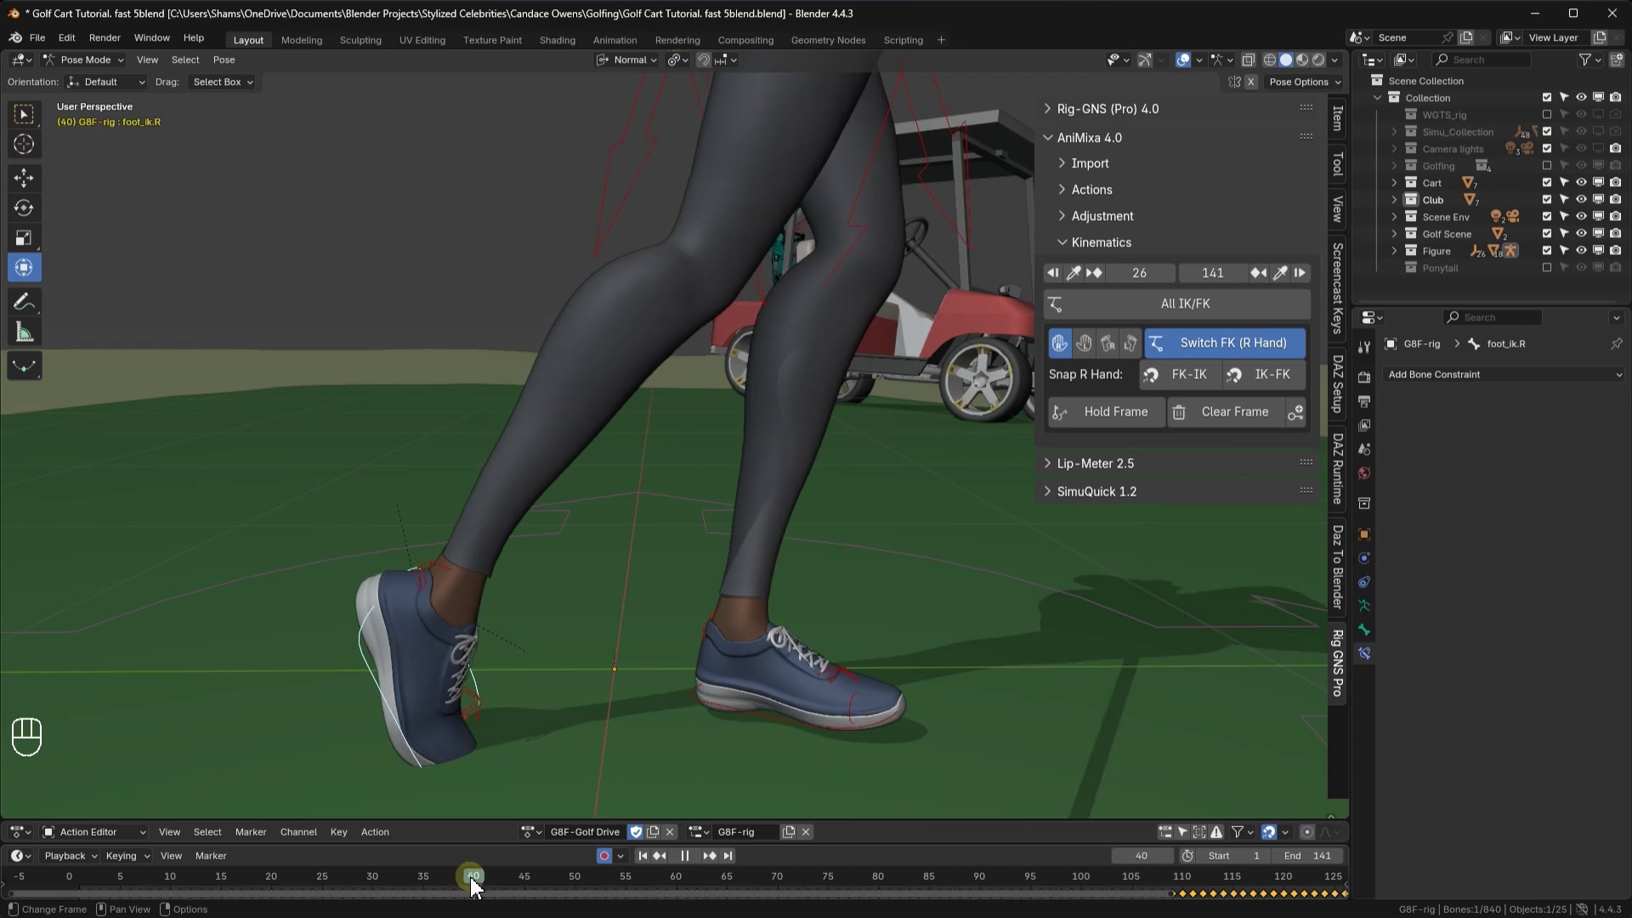
click(1146, 59)
click(624, 59)
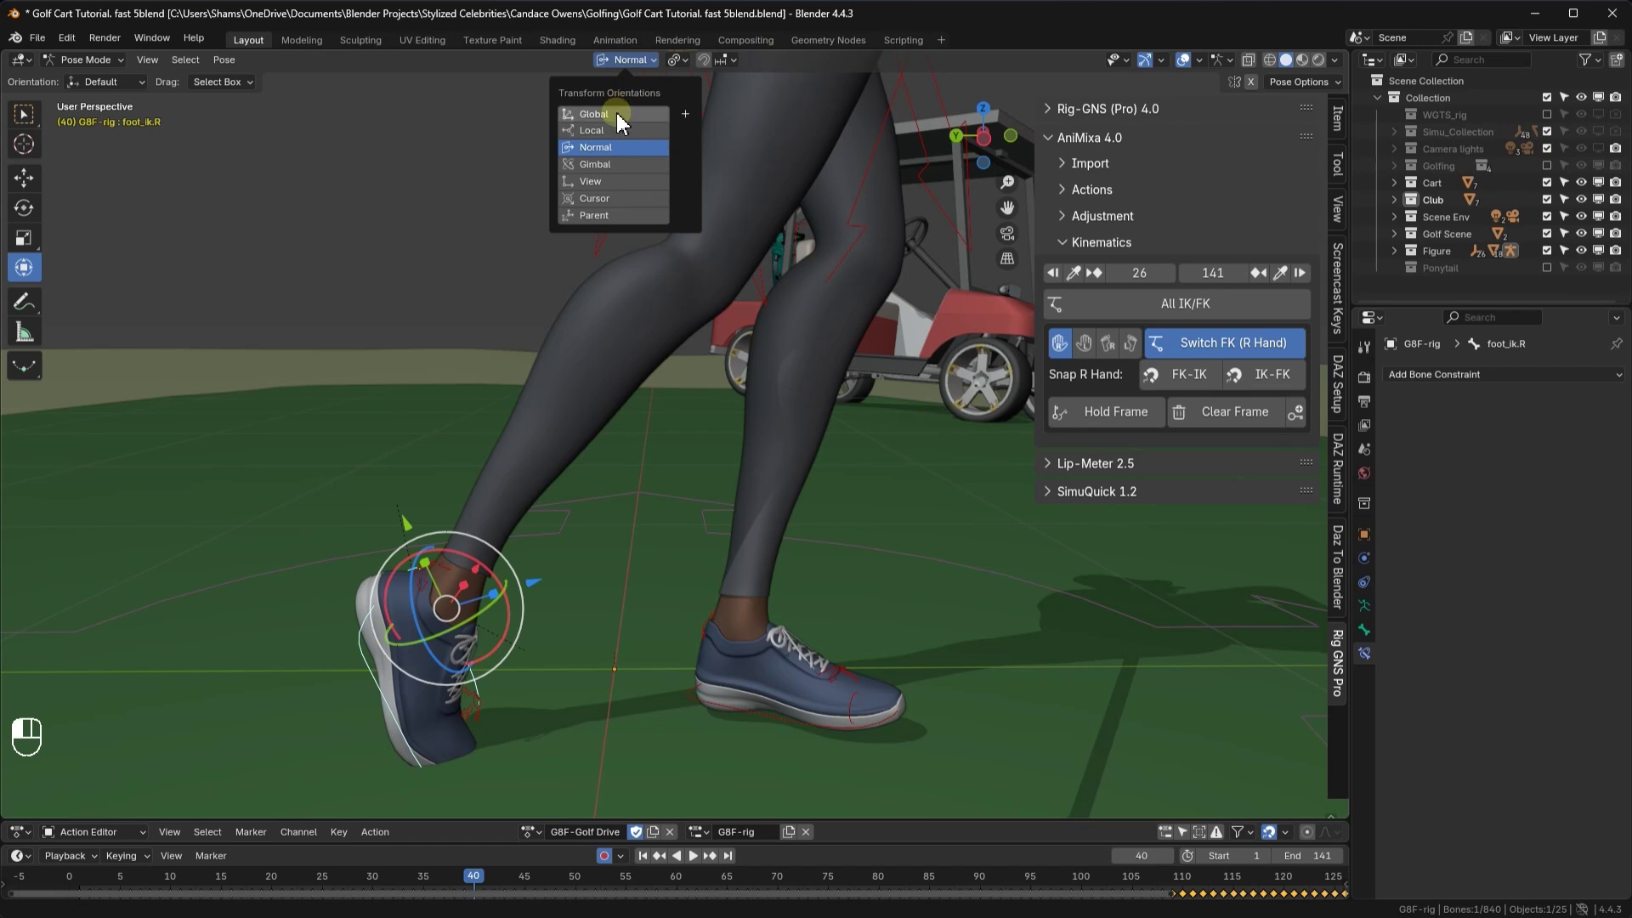
click(618, 117)
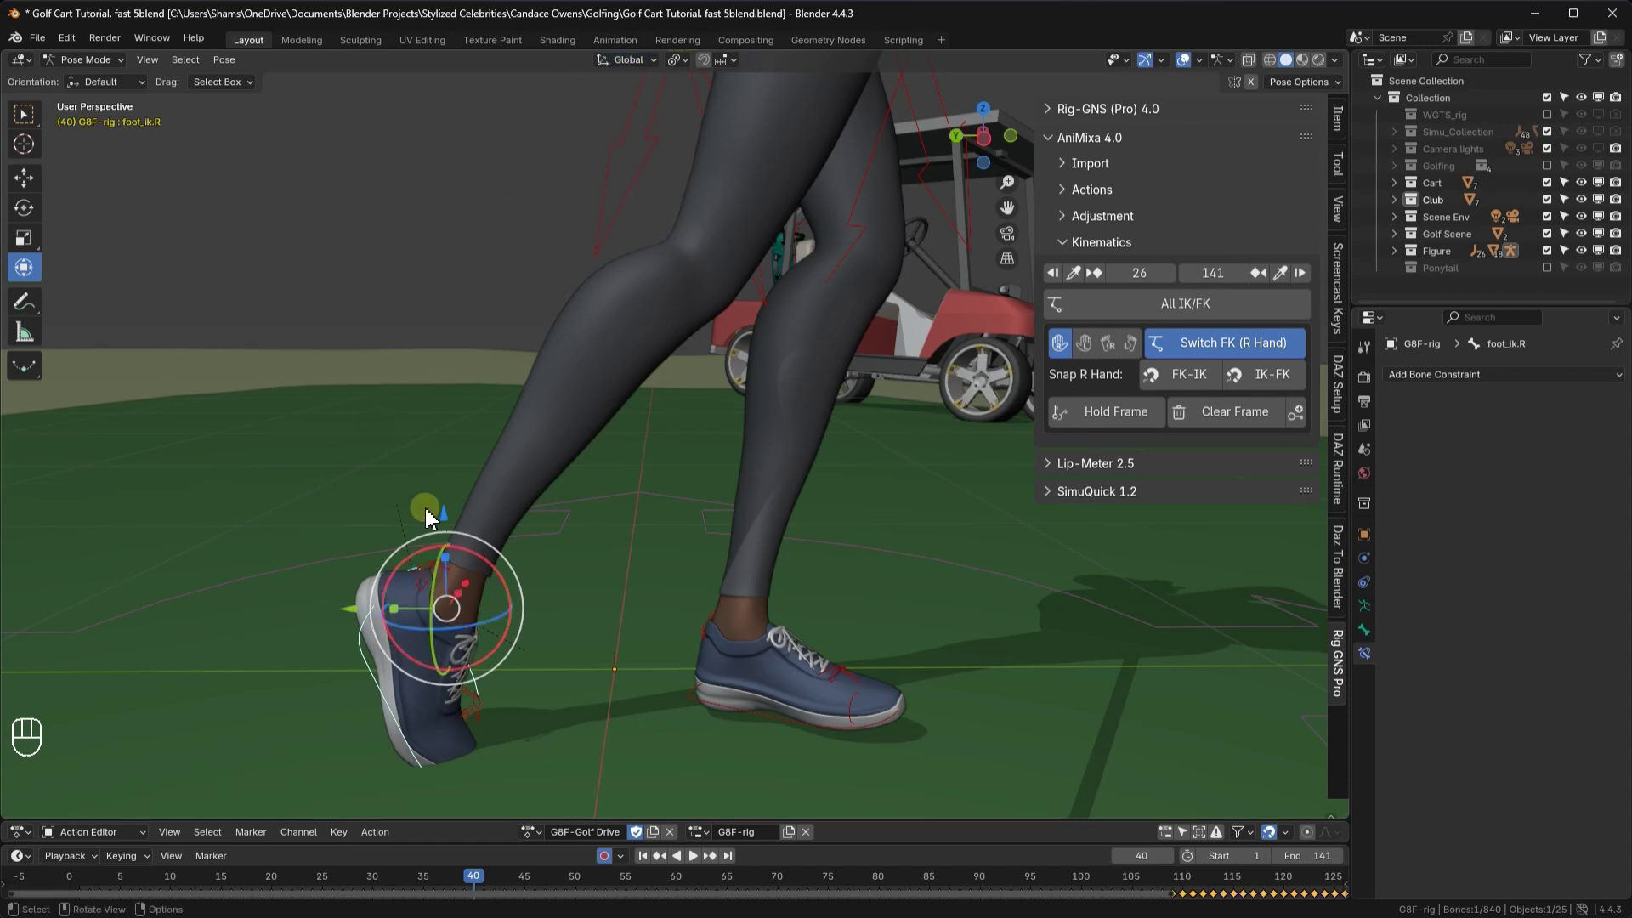
drag(425, 505, 431, 446)
- Hold the location and rotation keyframes of toe_ik.R from frame 40 to 141
scroll(431, 446, down, 3)
middle_drag(431, 446, 836, 452)
scroll(447, 585, up, 4)
click(491, 526)
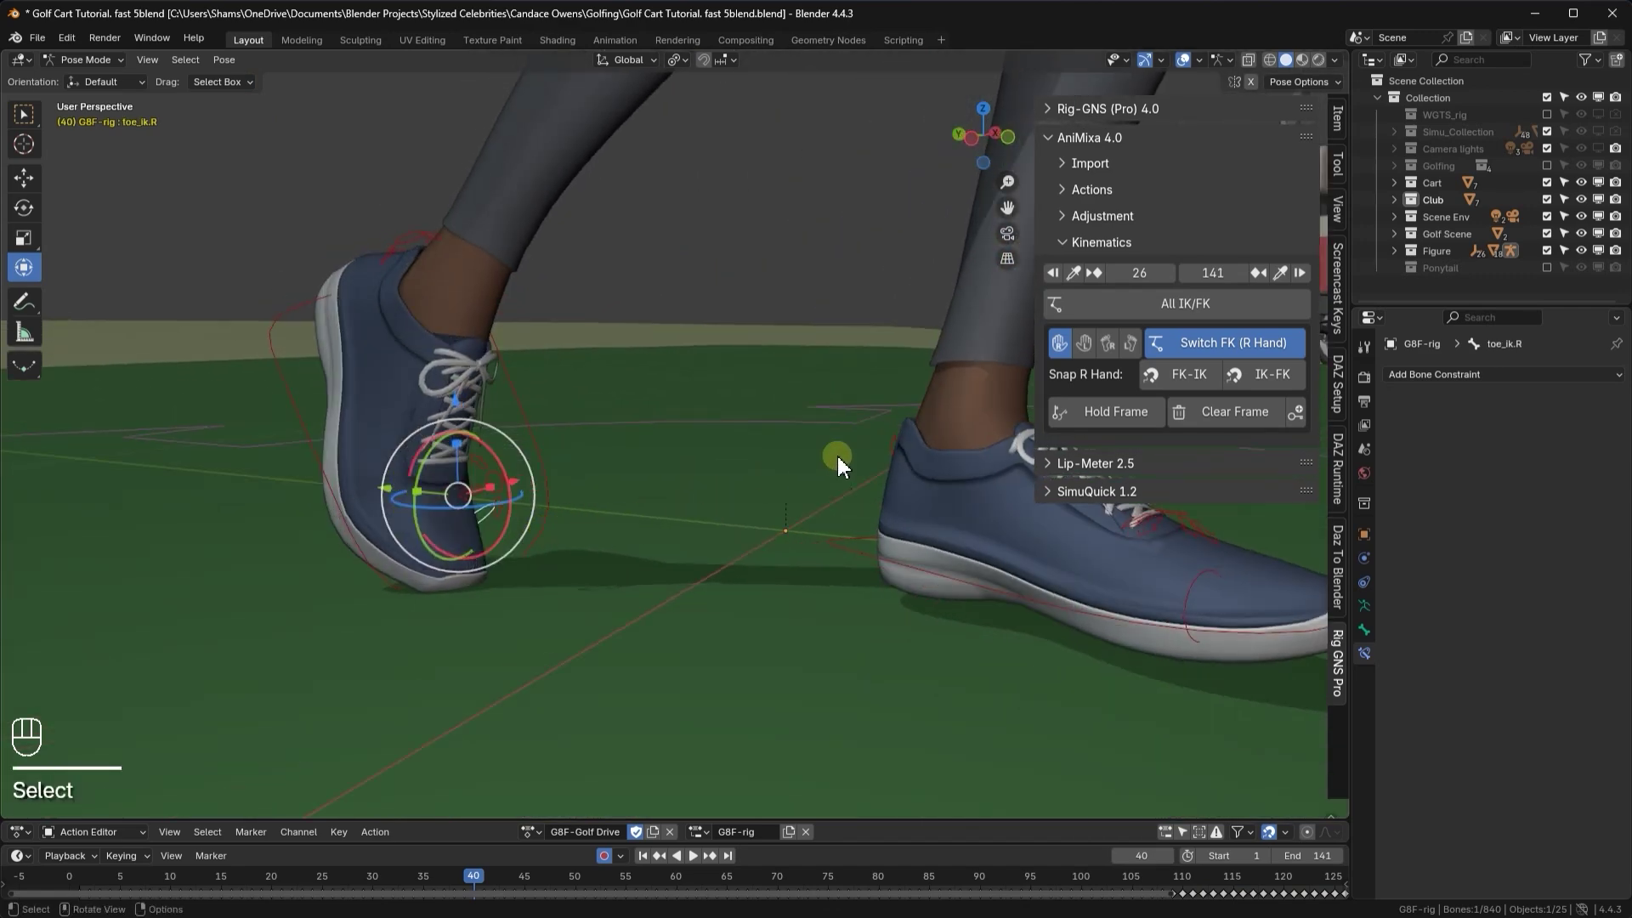
click(1074, 273)
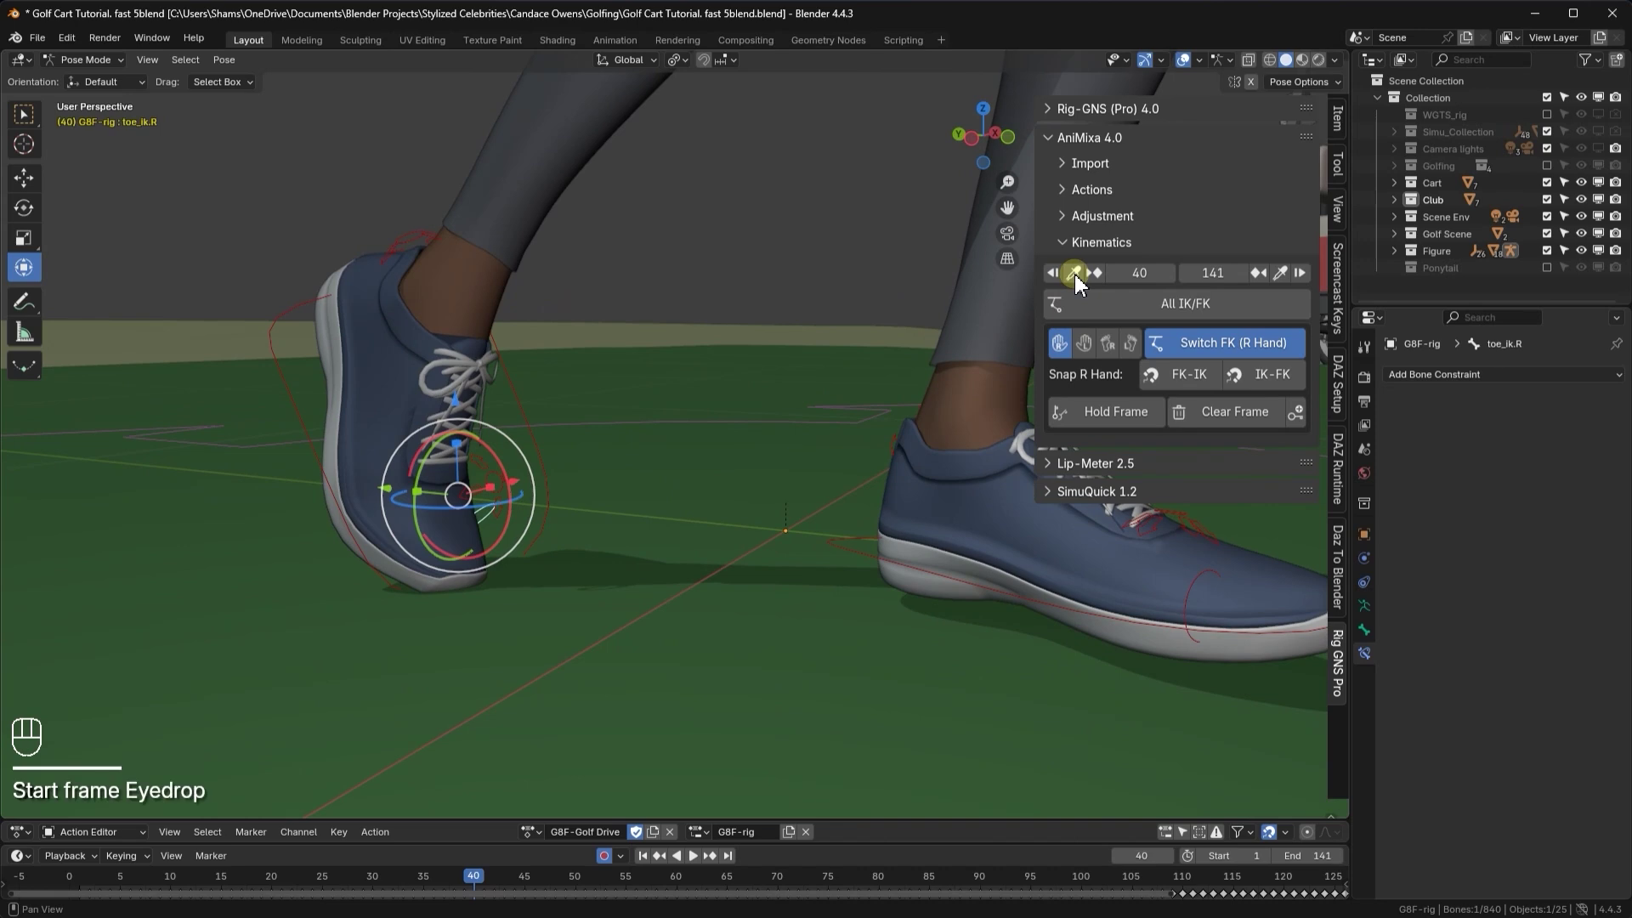
click(1086, 422)
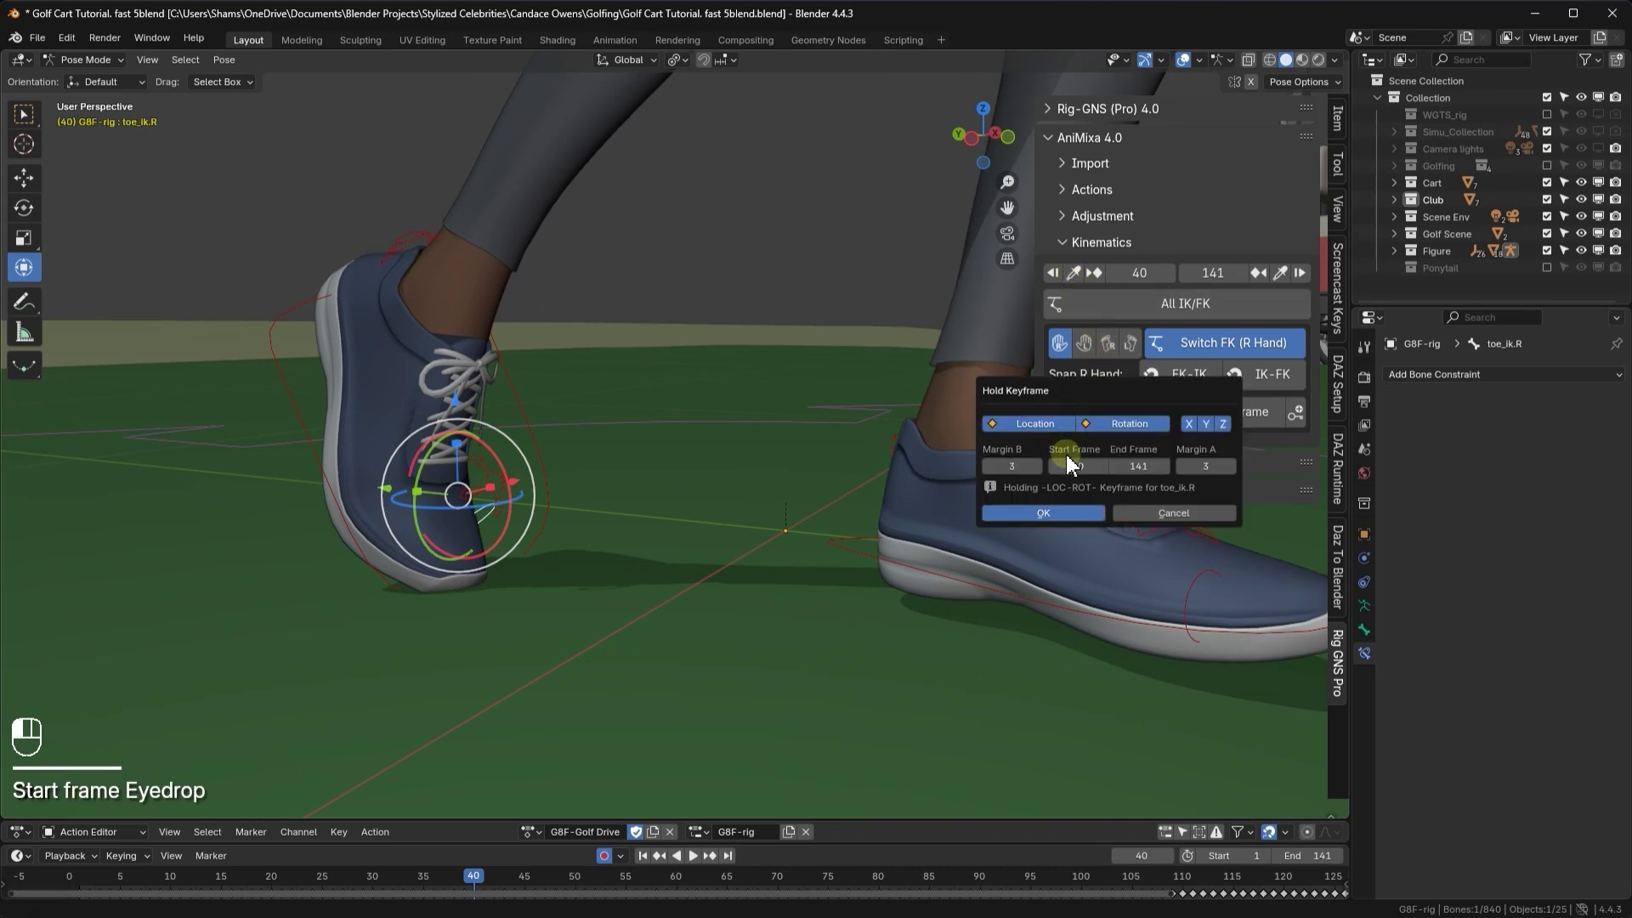
click(1051, 512)
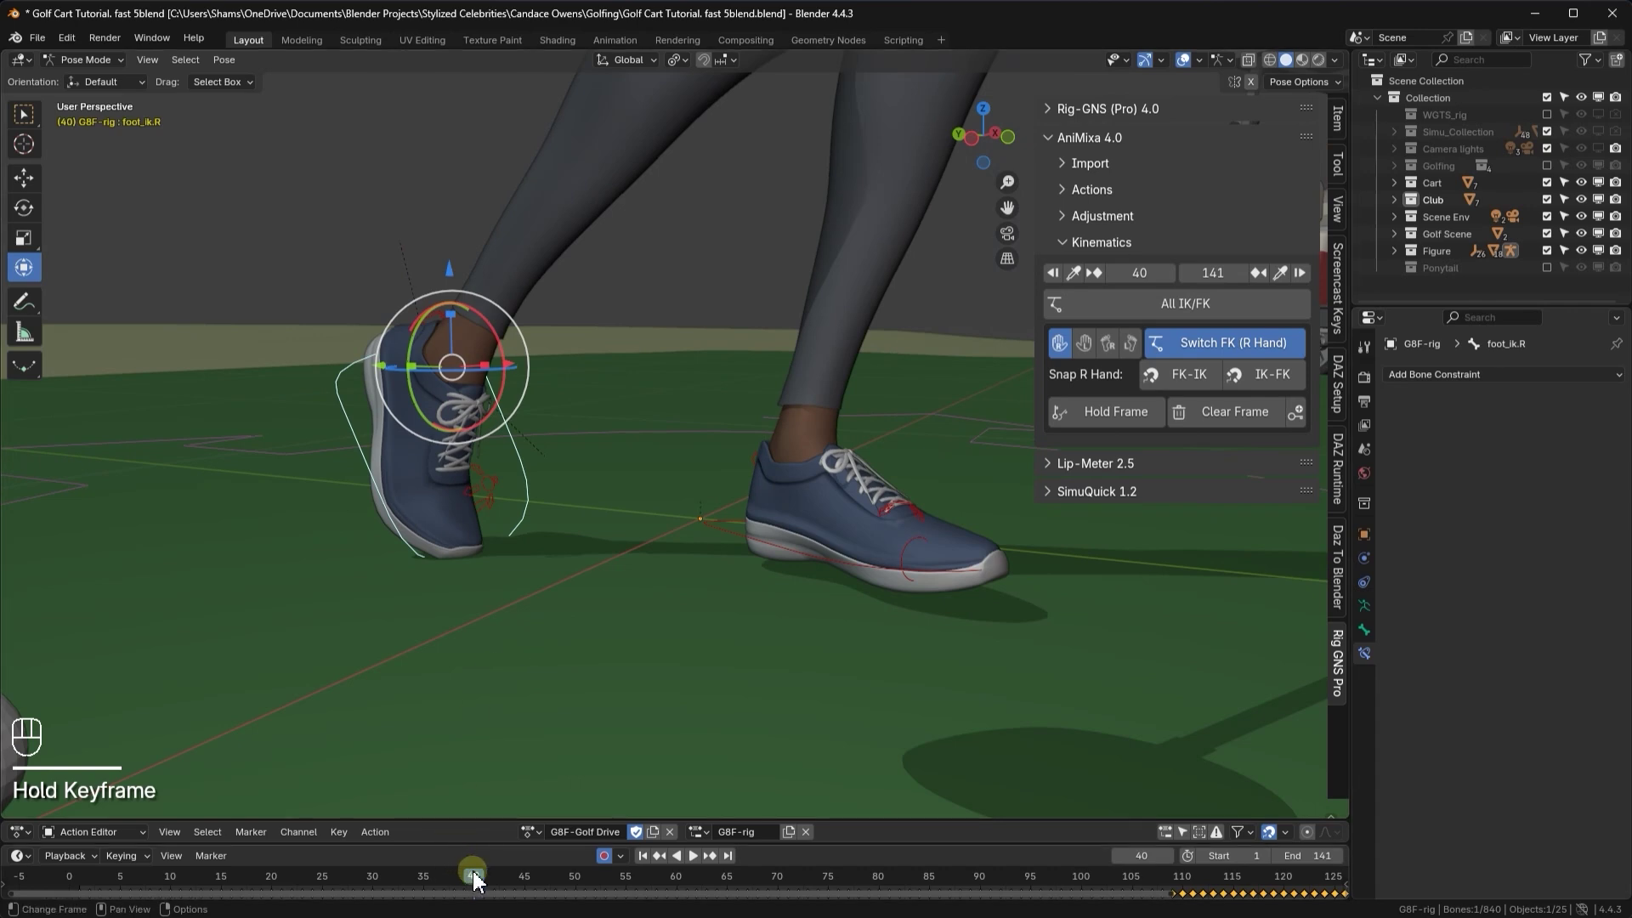
- Clear the location and rotation keyframes of foot_ik.R from frame 36 to 39
key(space)
drag(527, 893, 469, 889)
click(1280, 273)
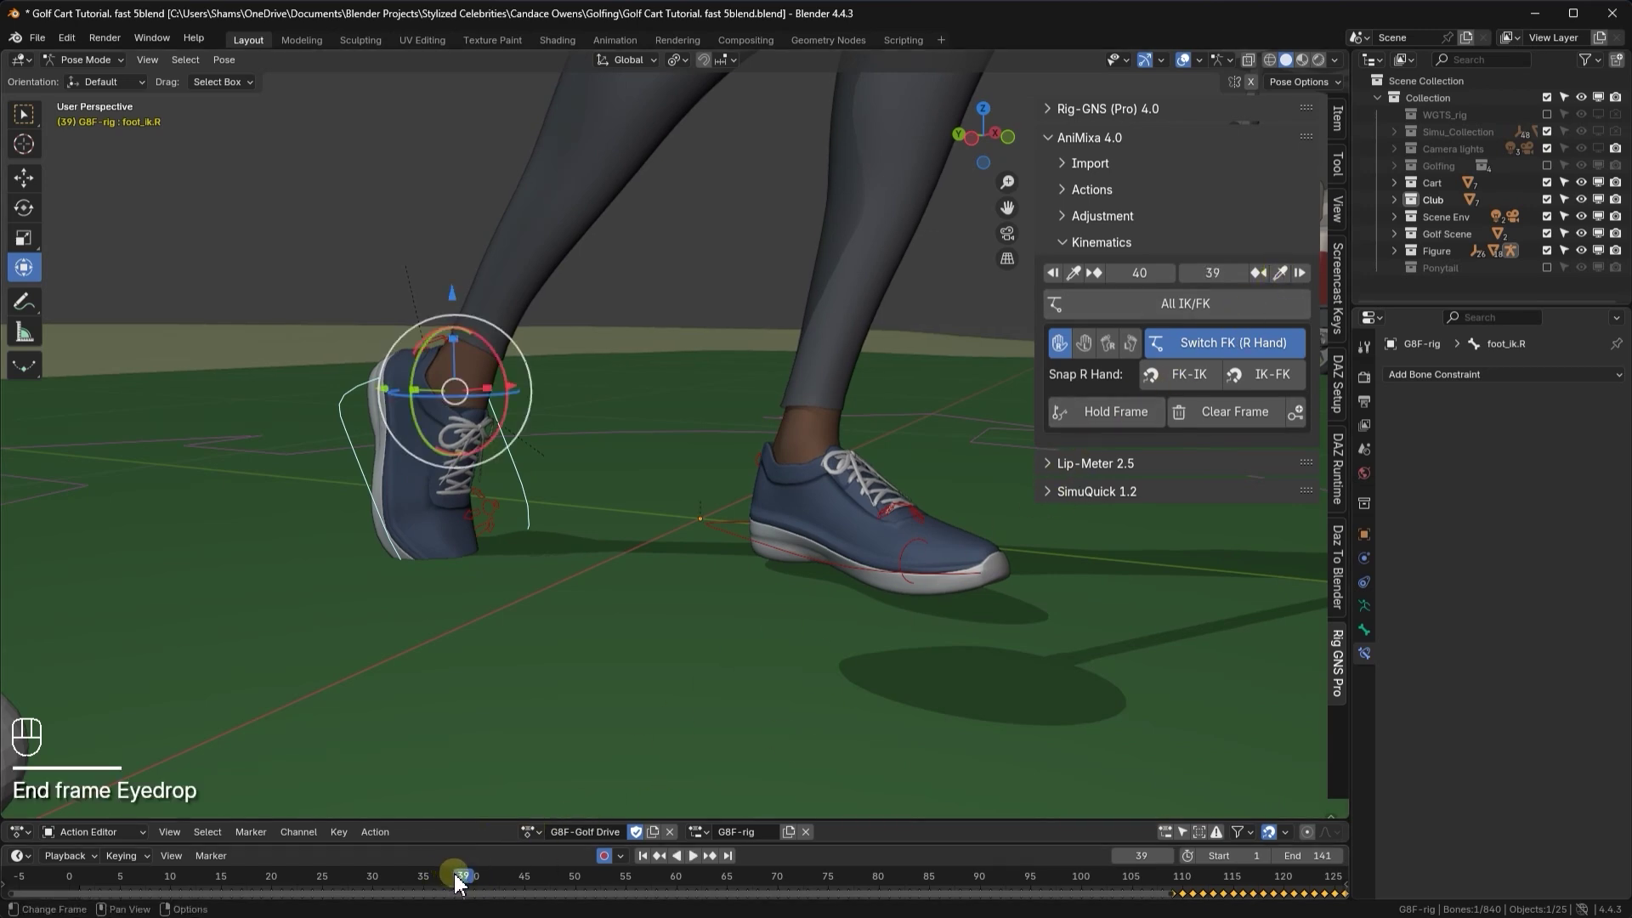
mouse_move(456, 884)
mouse_down()
mouse_move(415, 886)
mouse_move(433, 884)
mouse_up()
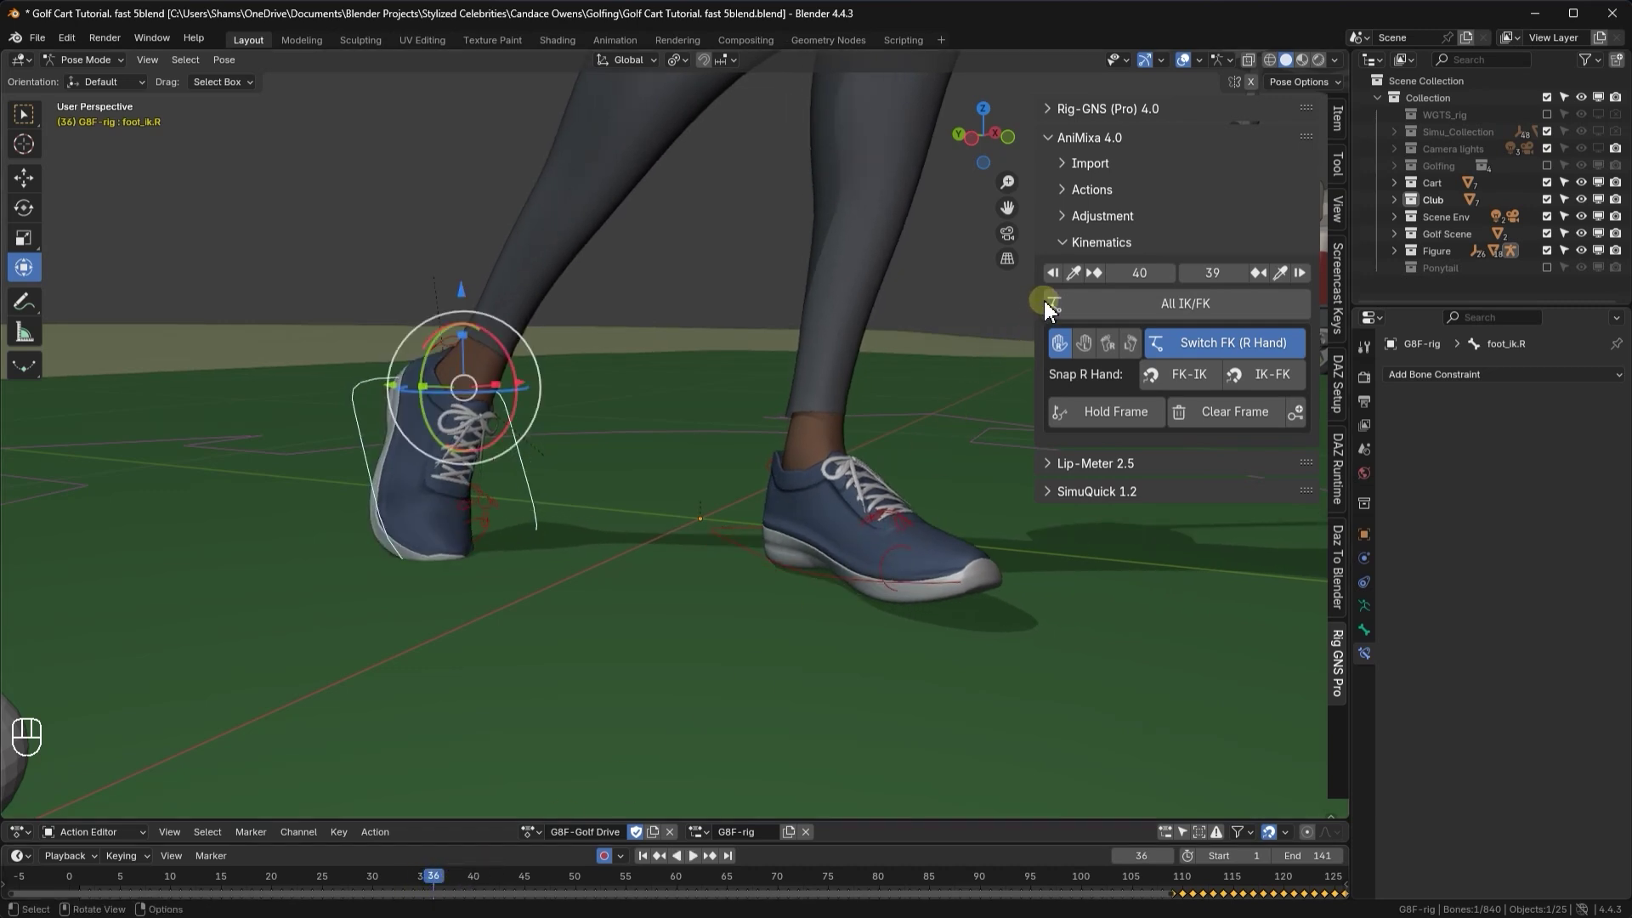
click(1074, 274)
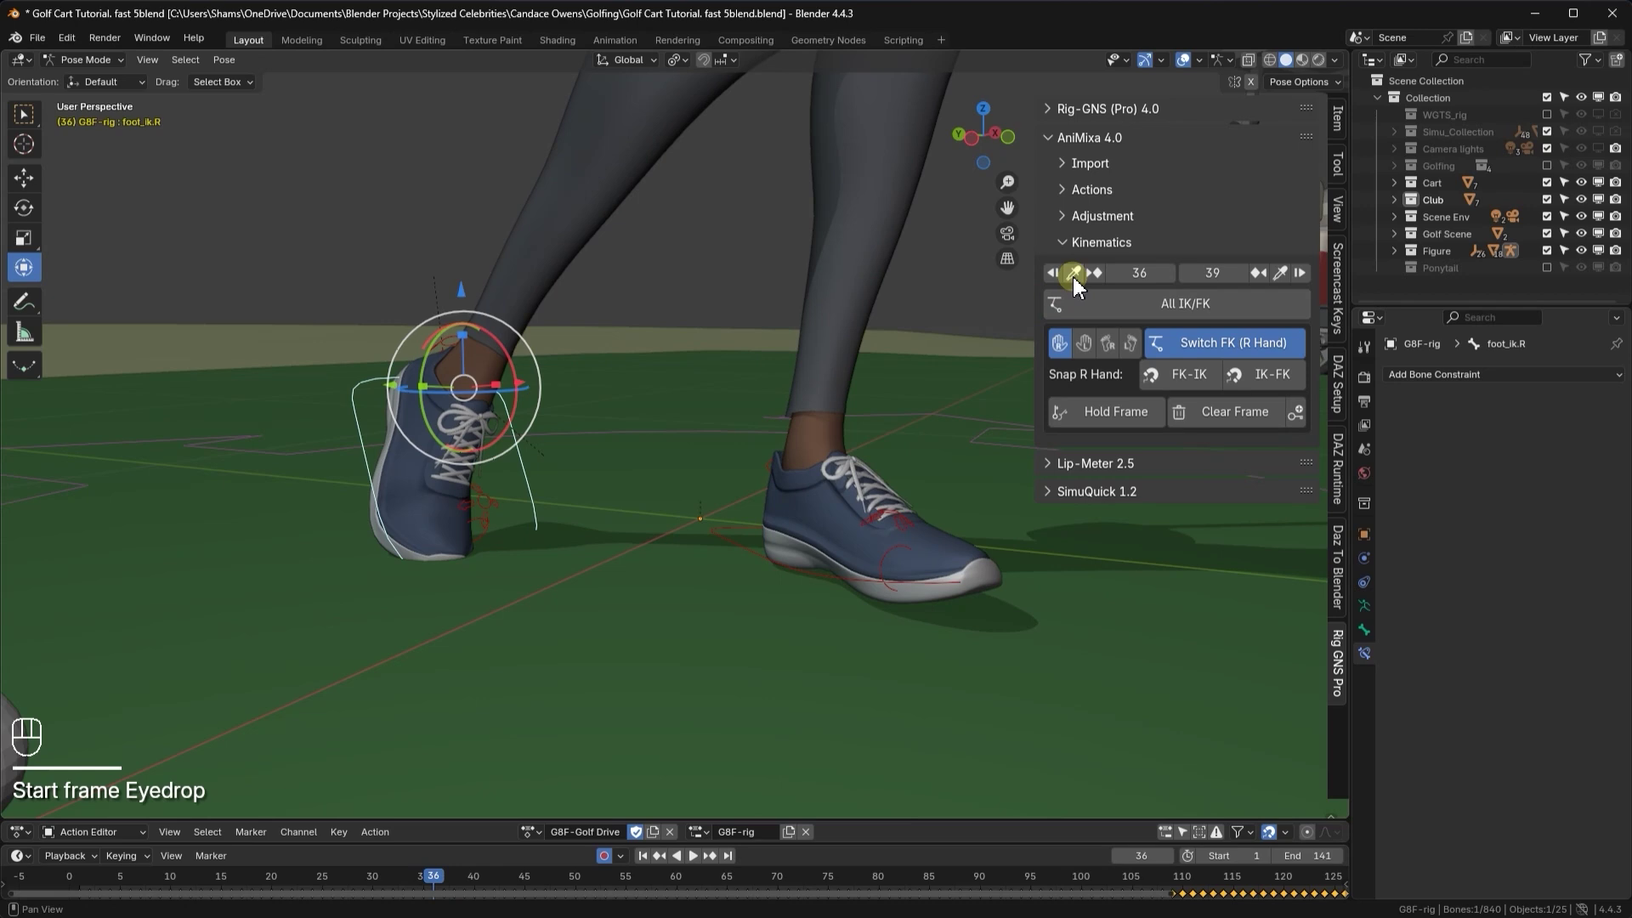
click(1221, 419)
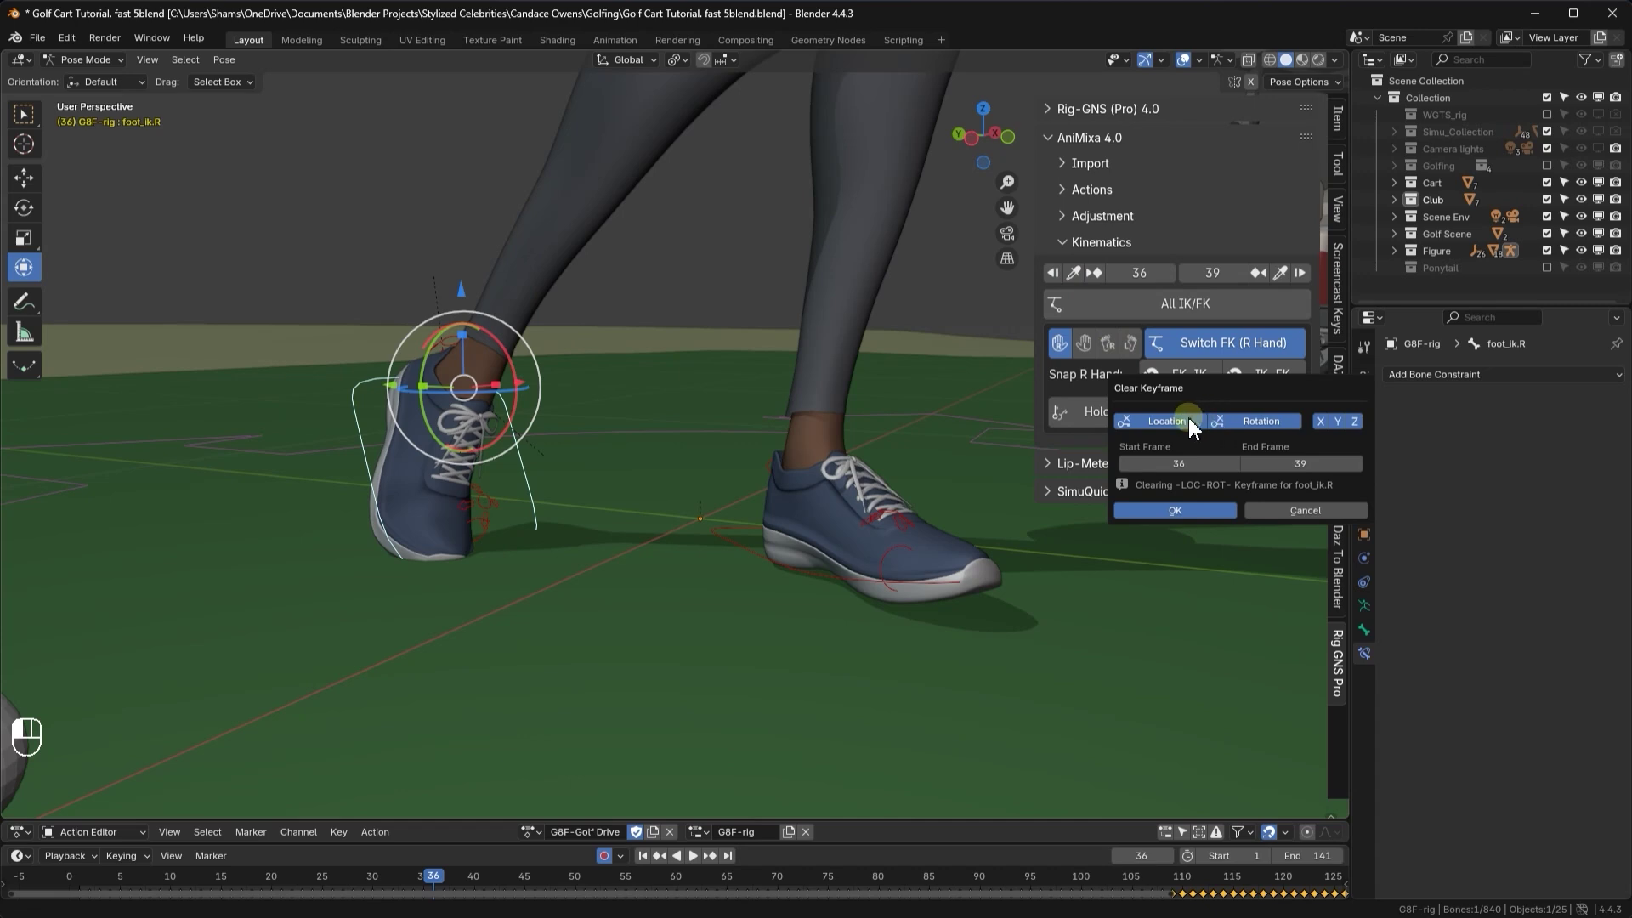
click(1176, 510)
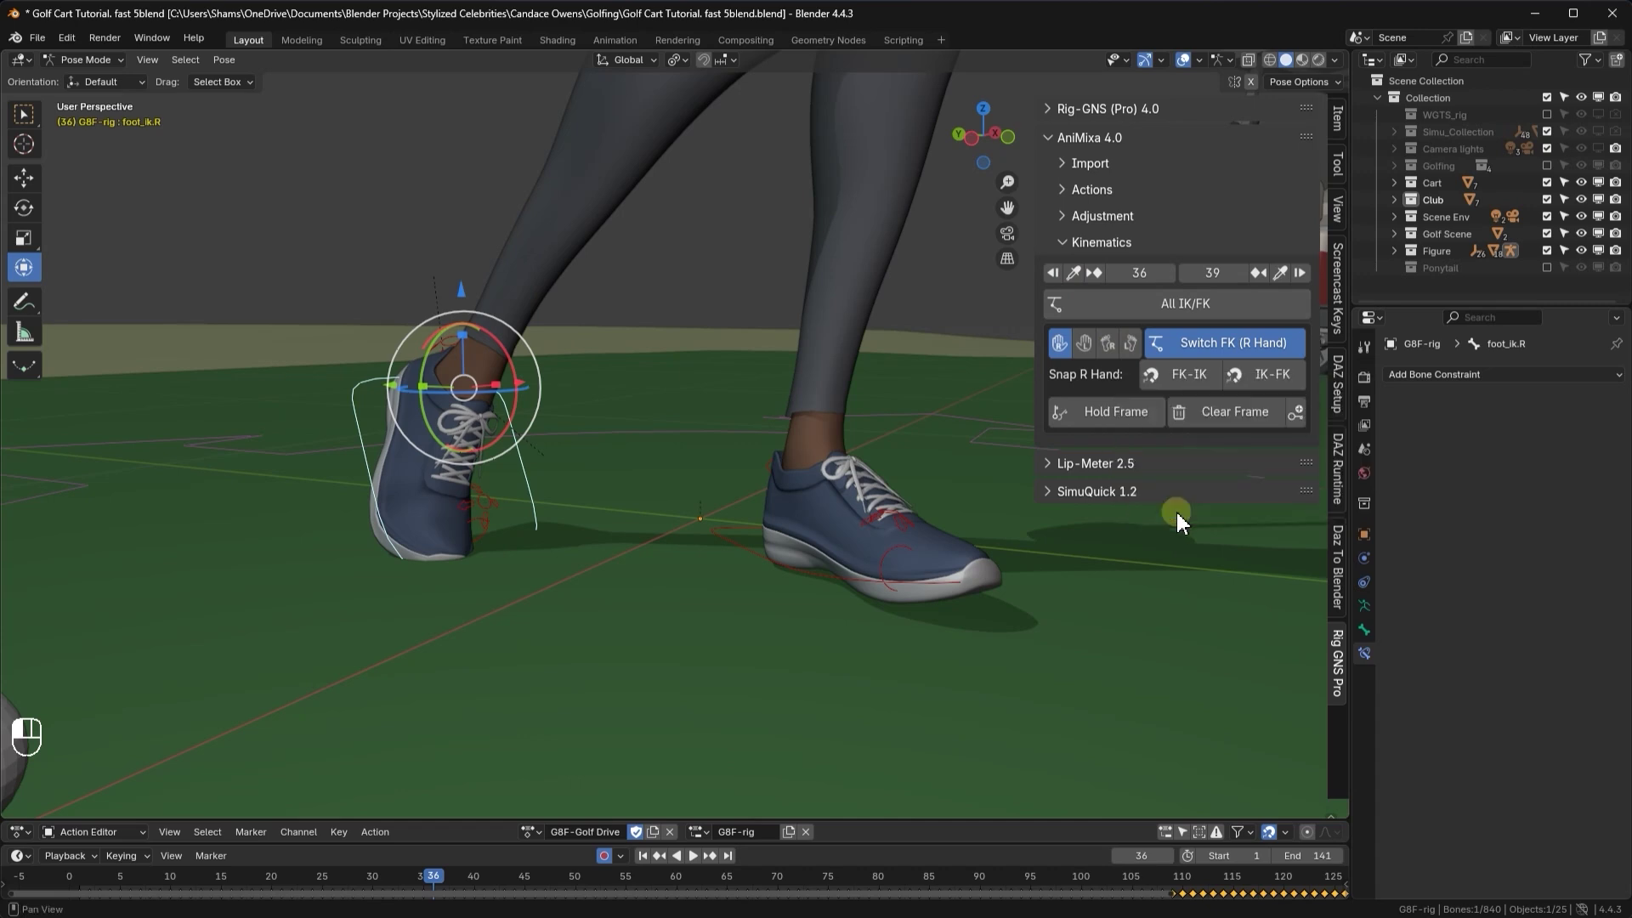
- Clear the location and rotation keyframes of foot_ik.R from frame 34 to 39, then scrub to frame 124 to check the motion
mouse_move(430, 876)
mouse_down()
mouse_move(467, 878)
mouse_move(413, 875)
mouse_up()
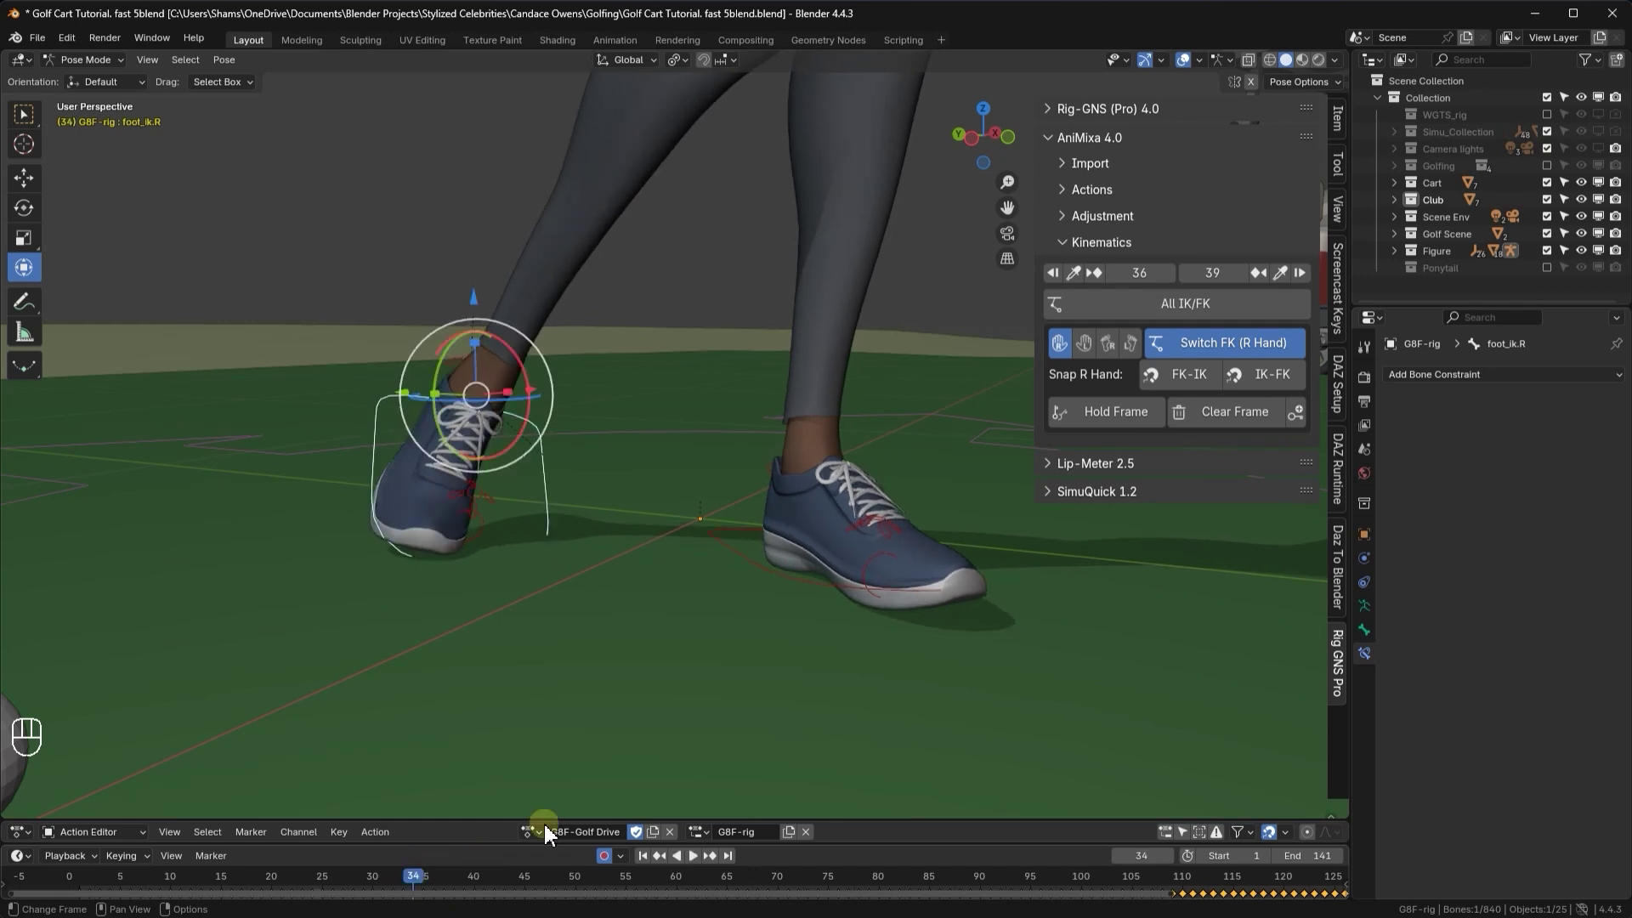
click(1073, 273)
click(1228, 413)
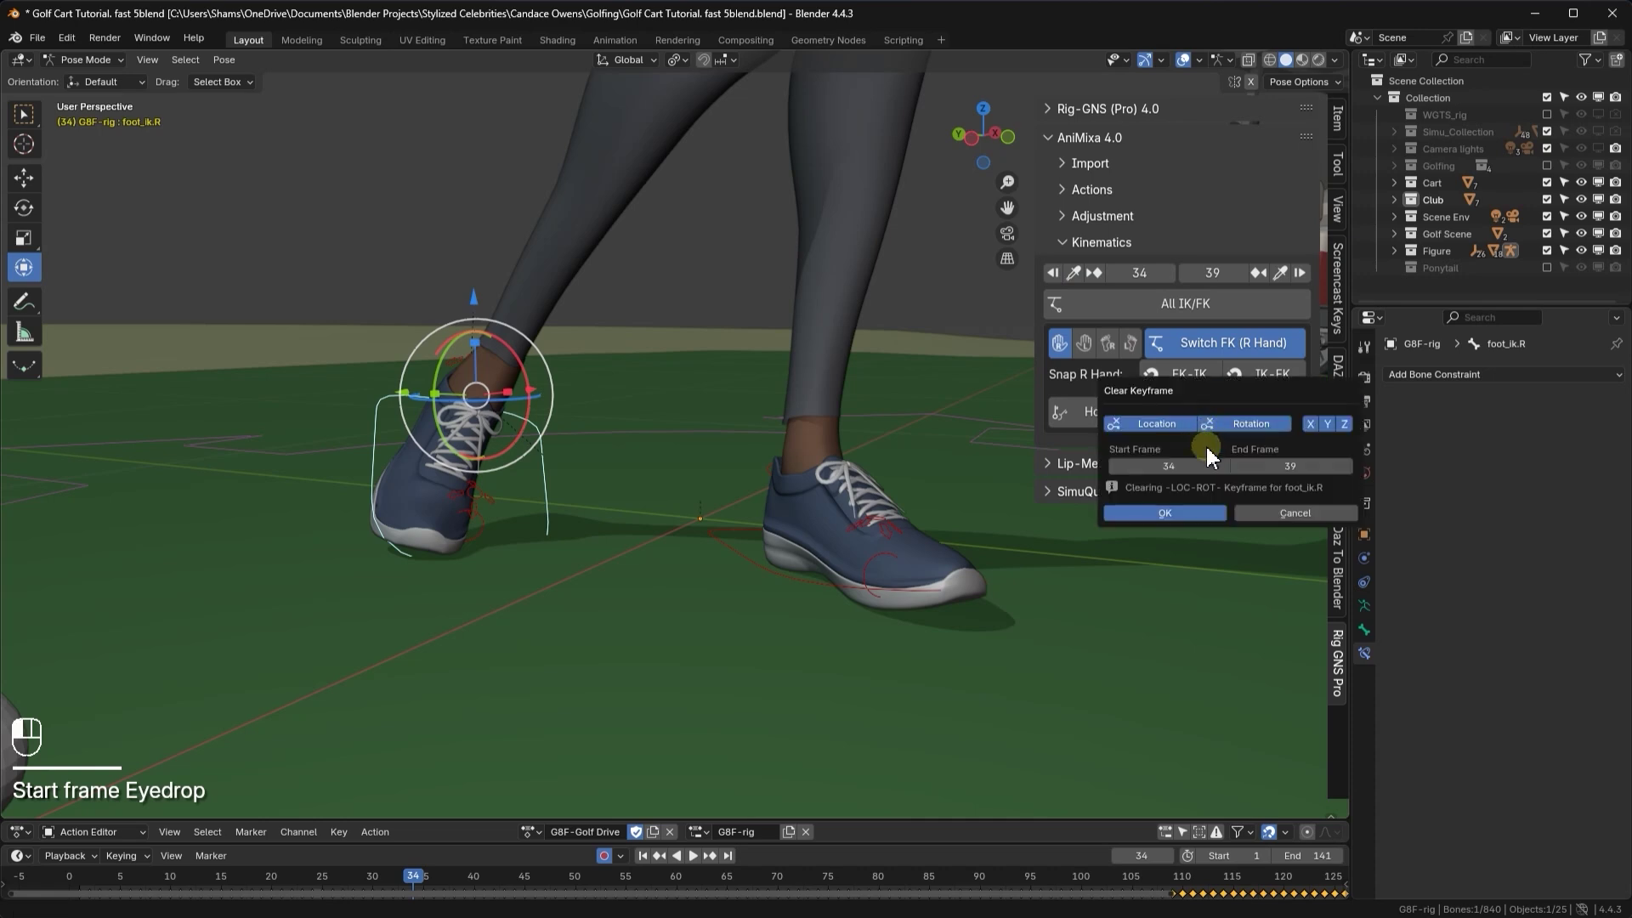
click(1177, 512)
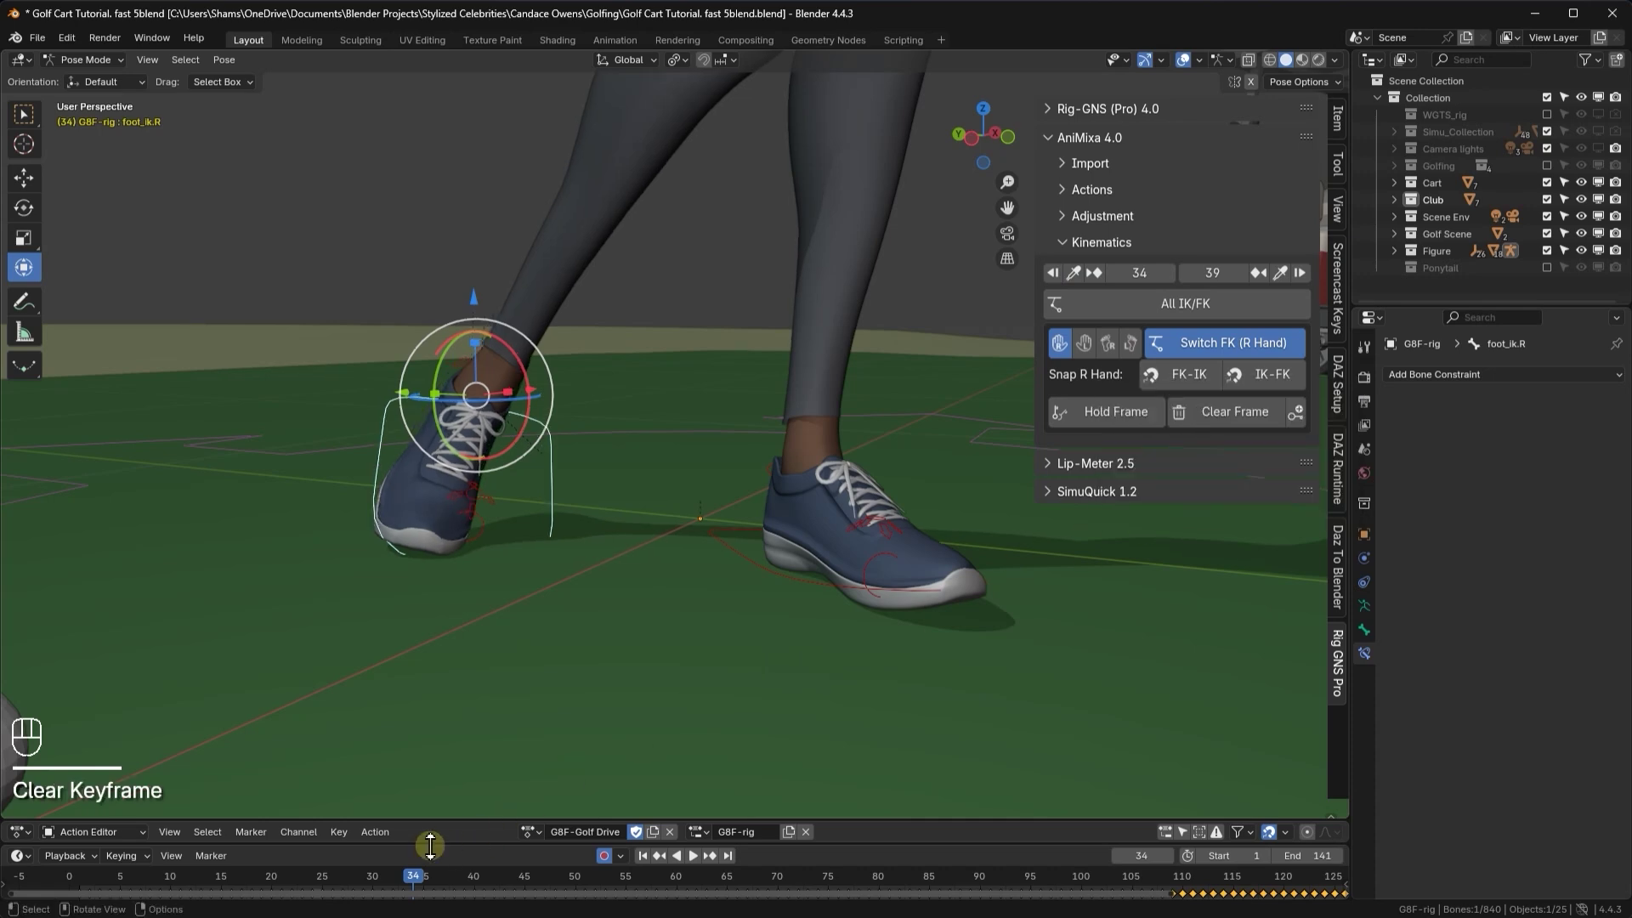
drag(416, 877, 510, 852)
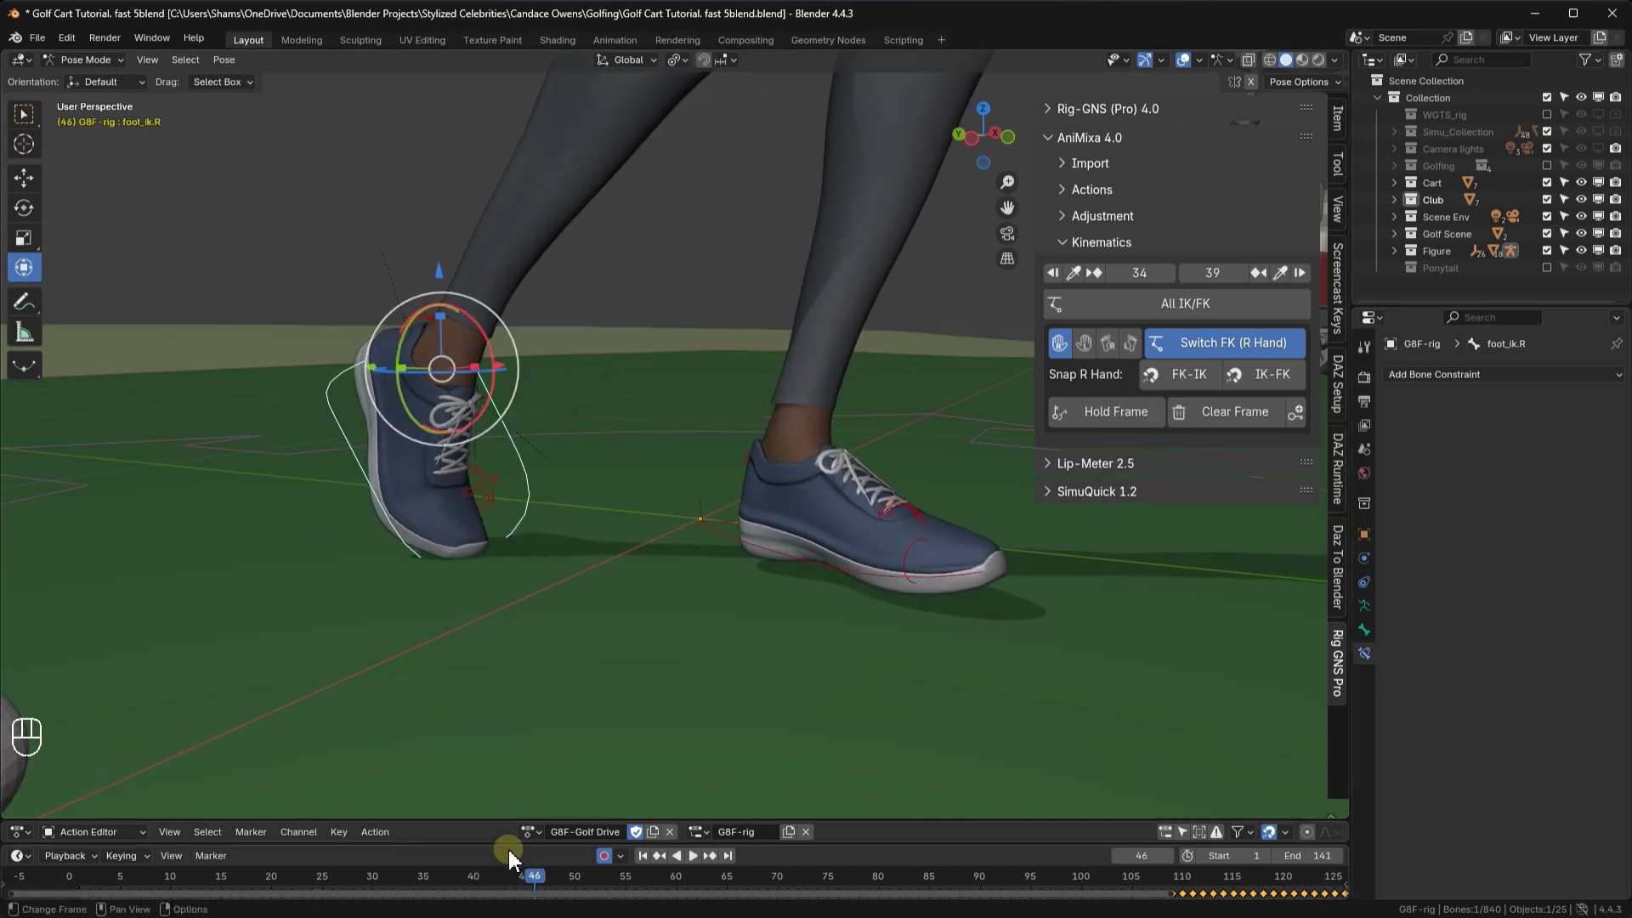
scroll(503, 737, down, 3)
middle_drag(503, 737, 508, 727)
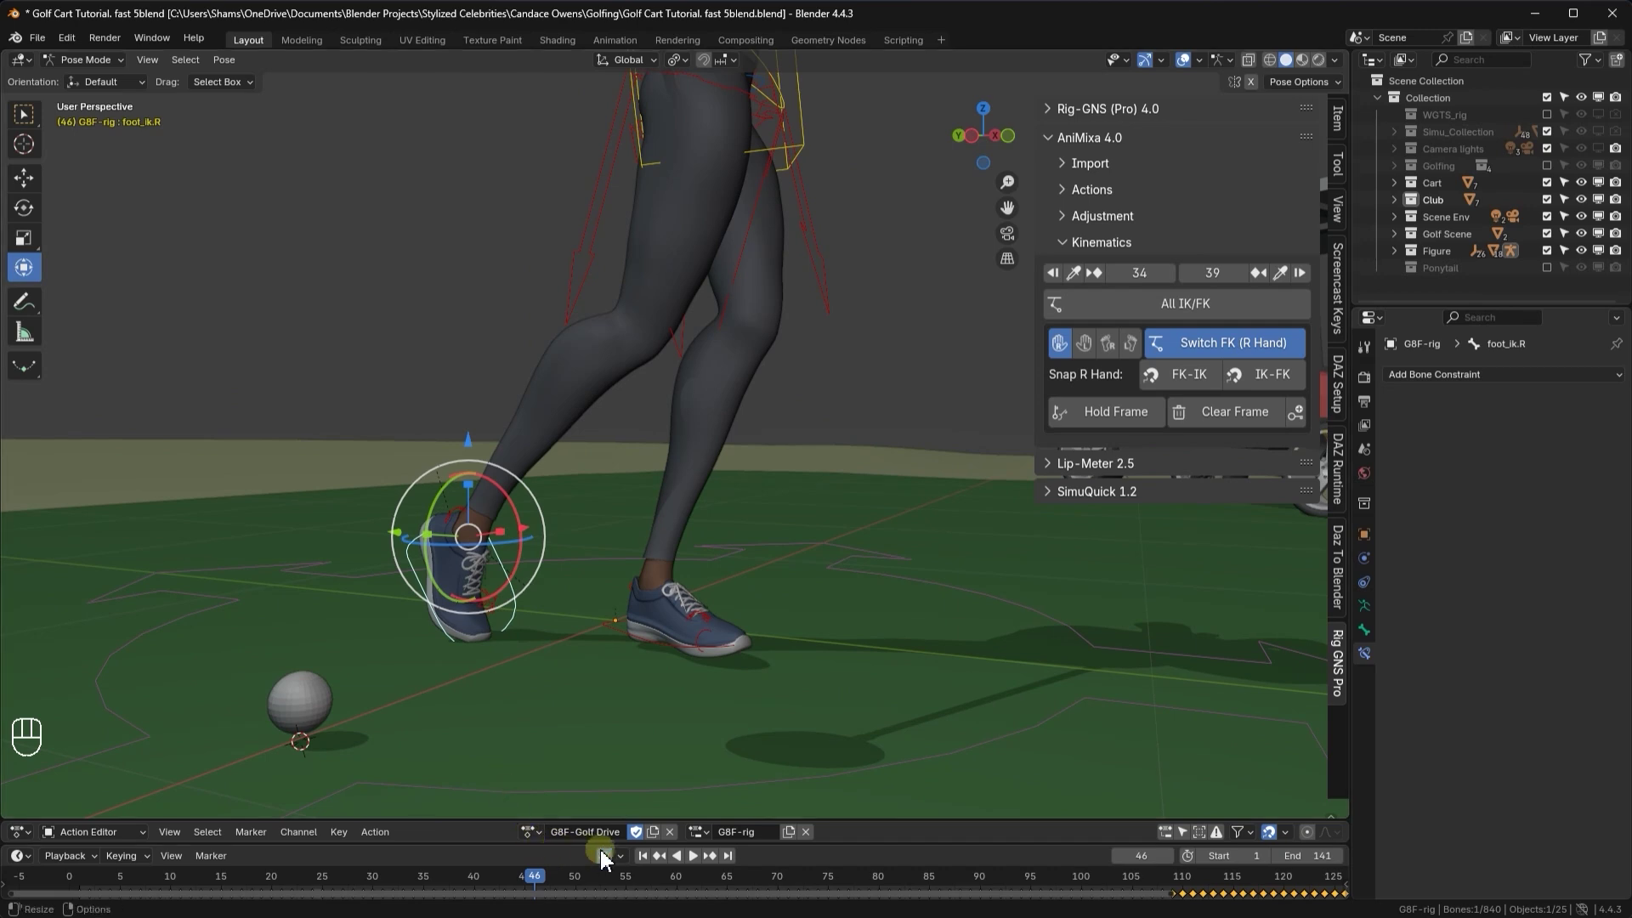
drag(572, 876, 1326, 877)
drag(1142, 869, 1142, 869)
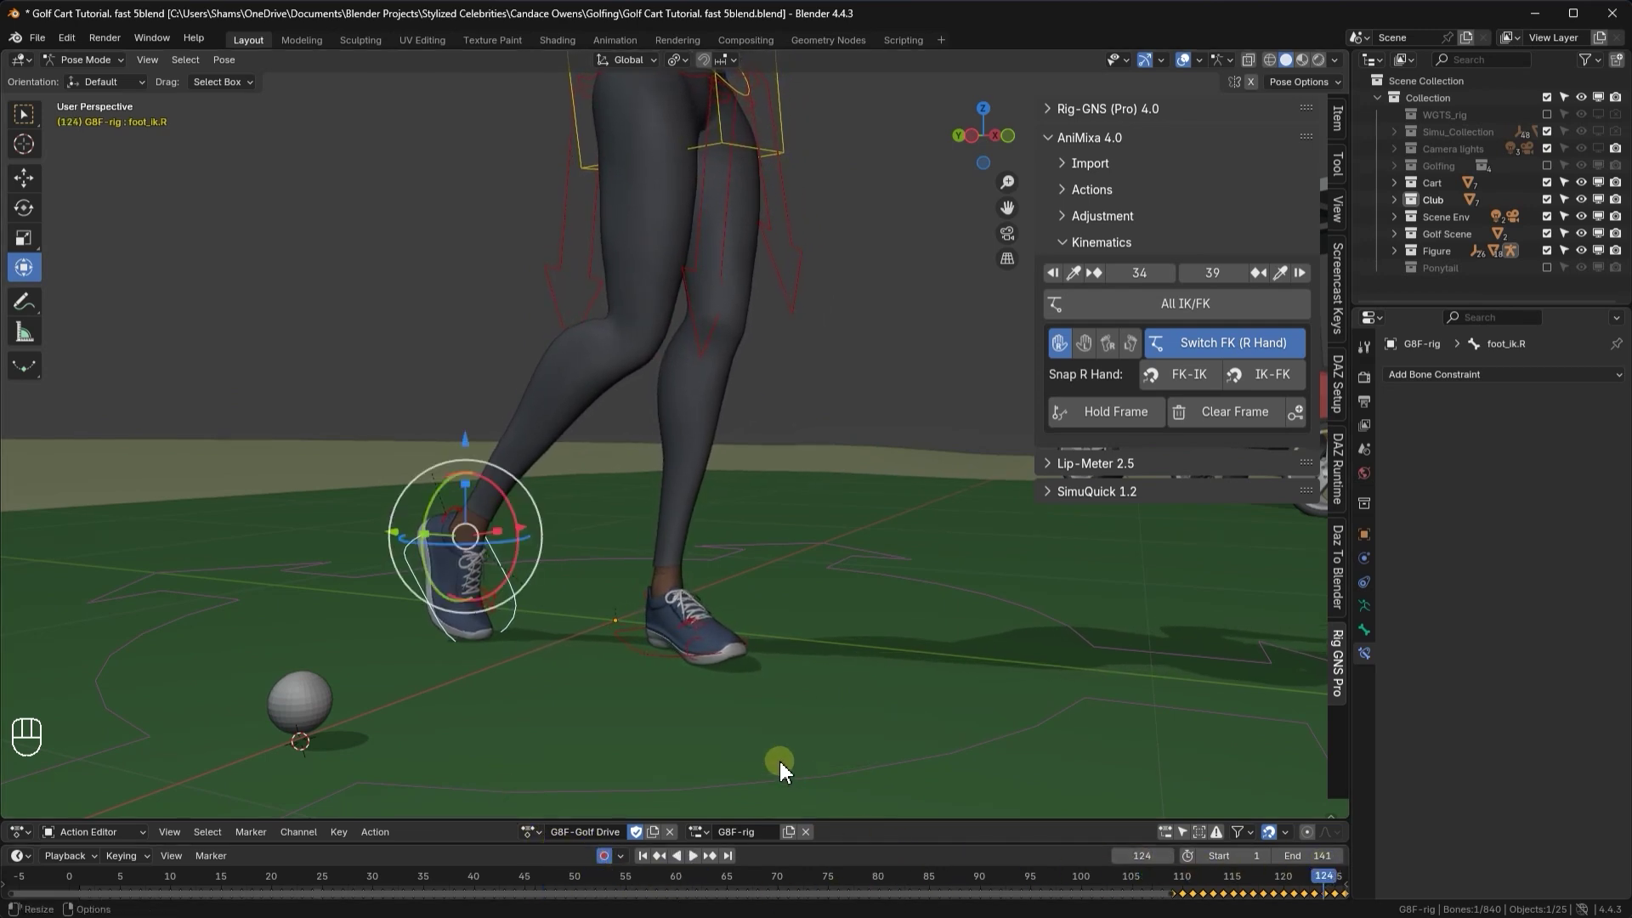
- Select foot_ik.L, find the frame where the left foot should stay planted, and set the Kinematics frame range from 1 to 27
click(646, 656)
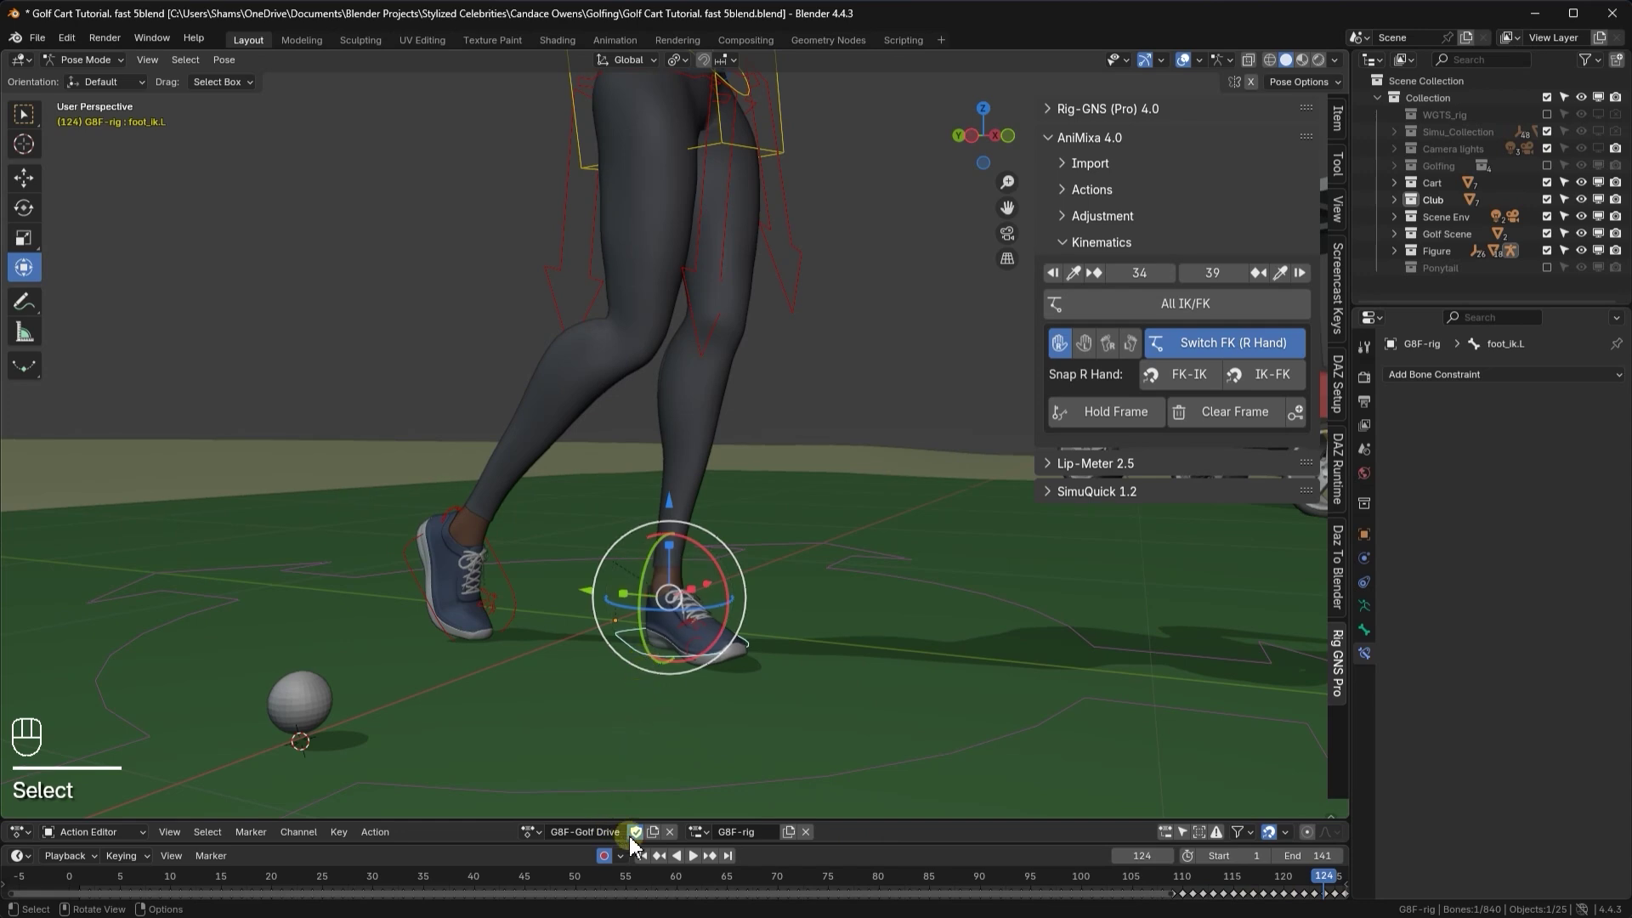
click(641, 855)
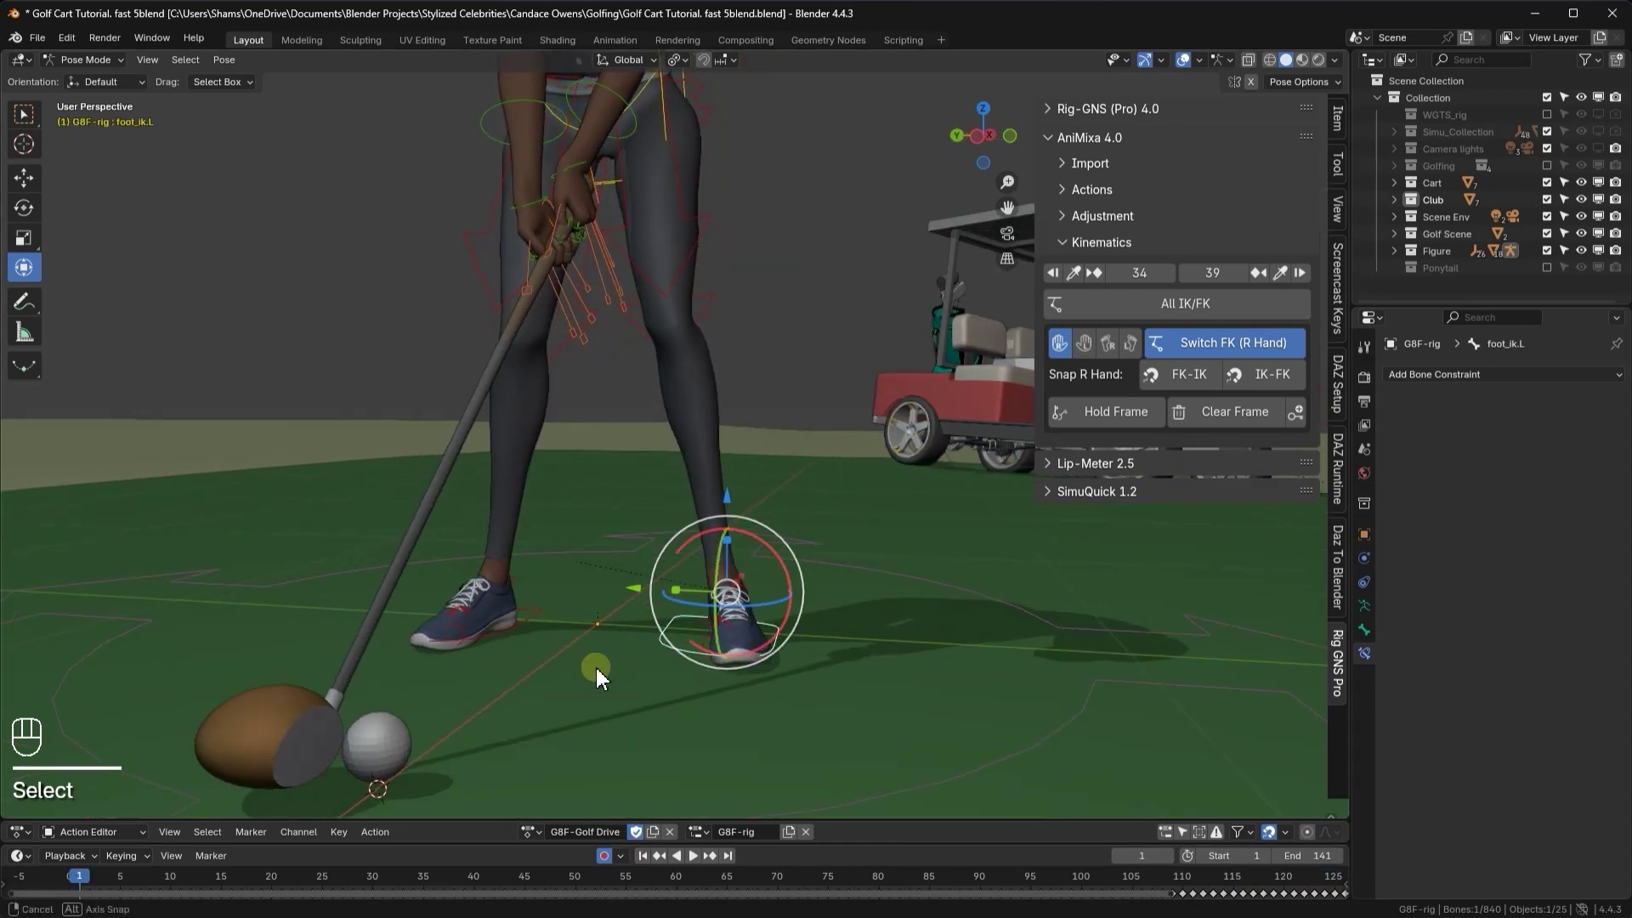
drag(89, 880, 348, 887)
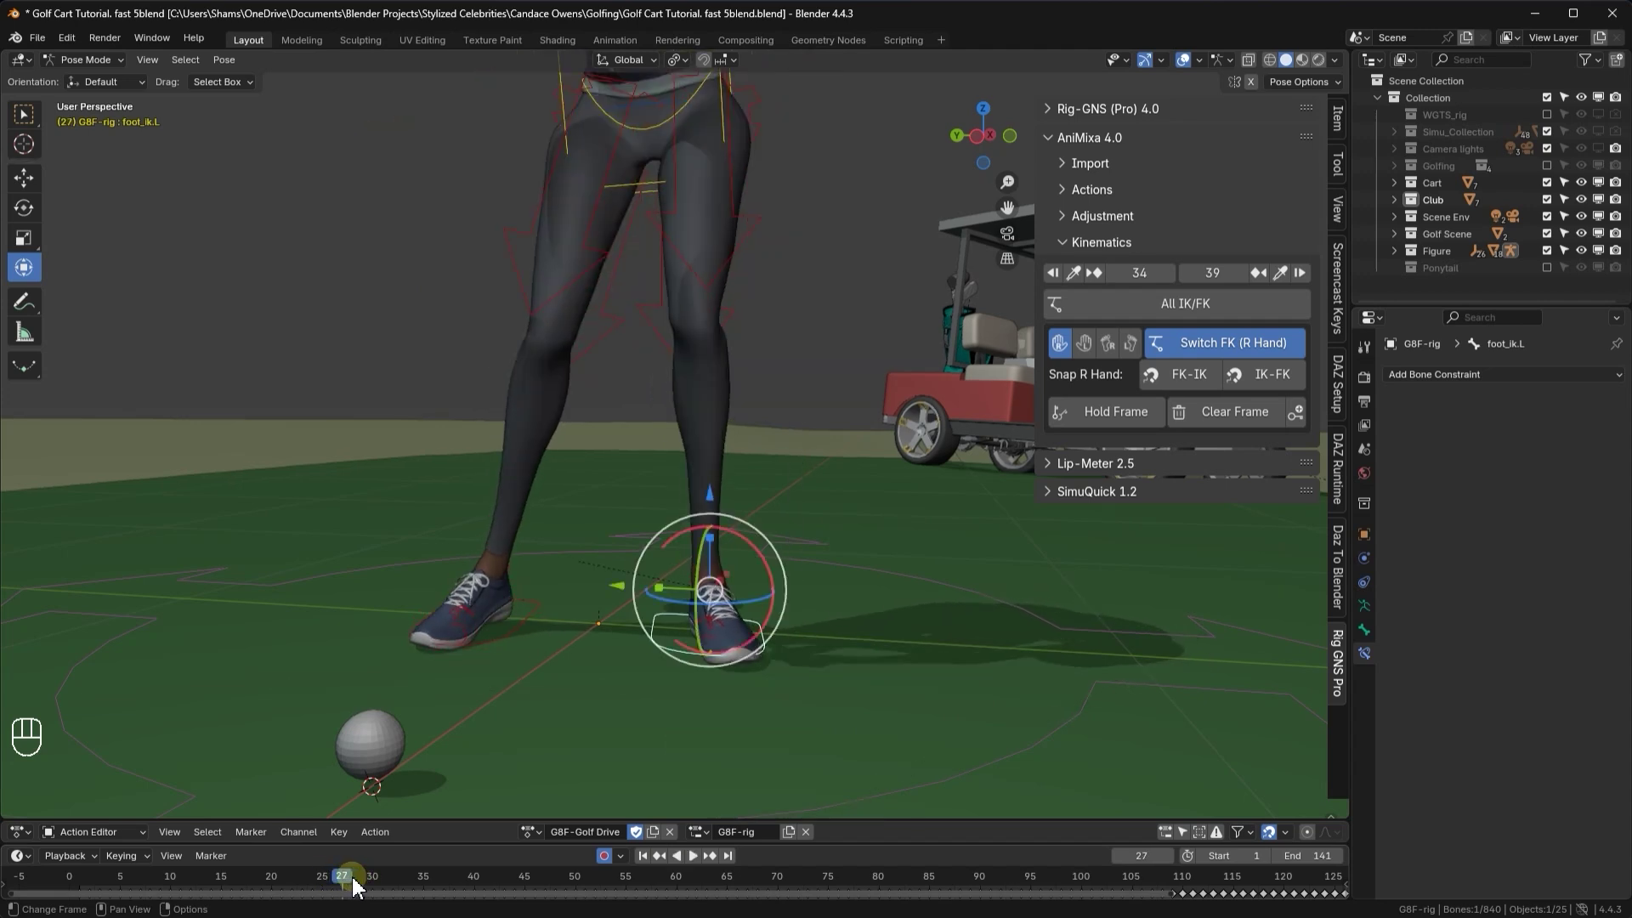
click(1053, 274)
click(1280, 272)
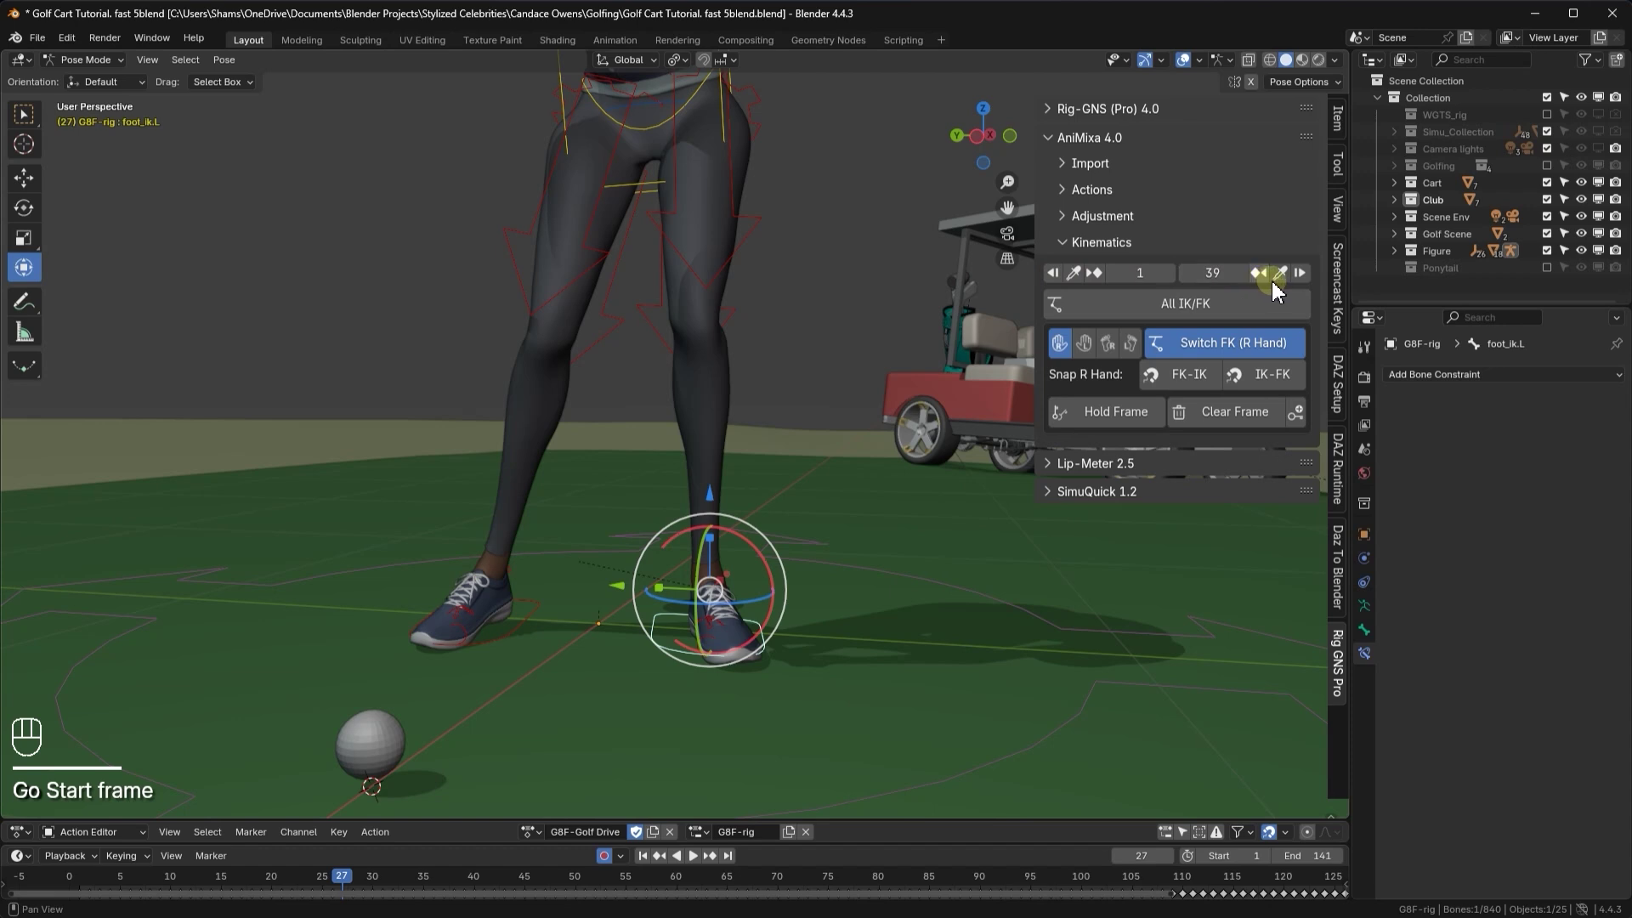
click(1095, 272)
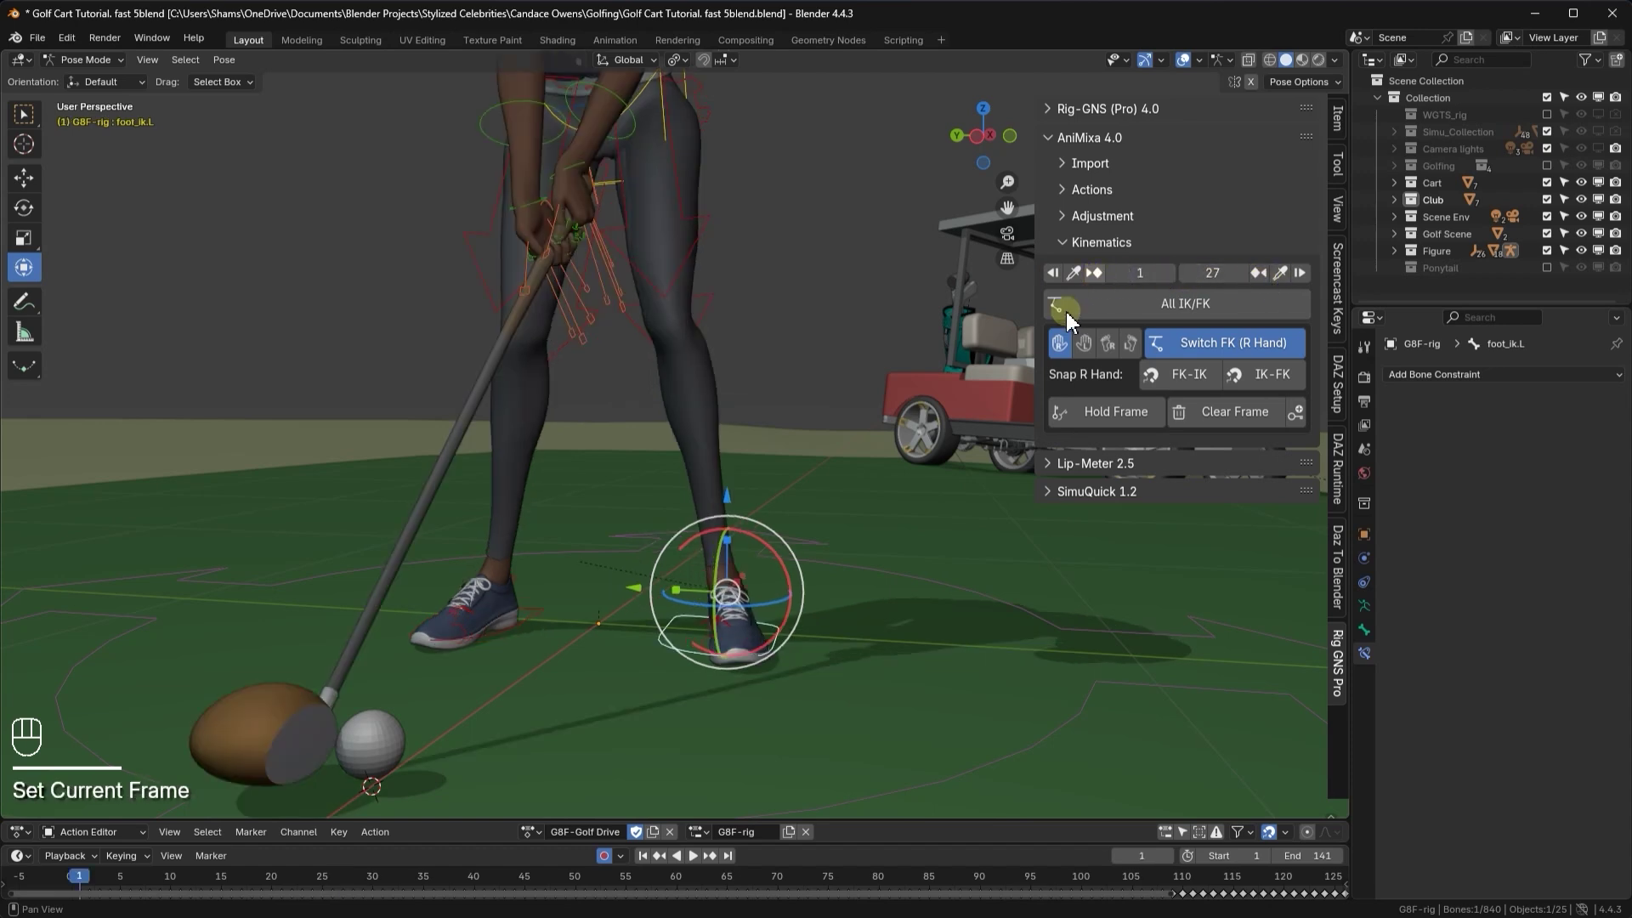
- At frame 1, adjust the height of foot_ik.L along Z and hold its location and rotation keyframes from frame 1 to 27
scroll(824, 516, up, 3)
middle_drag(804, 514, 714, 535)
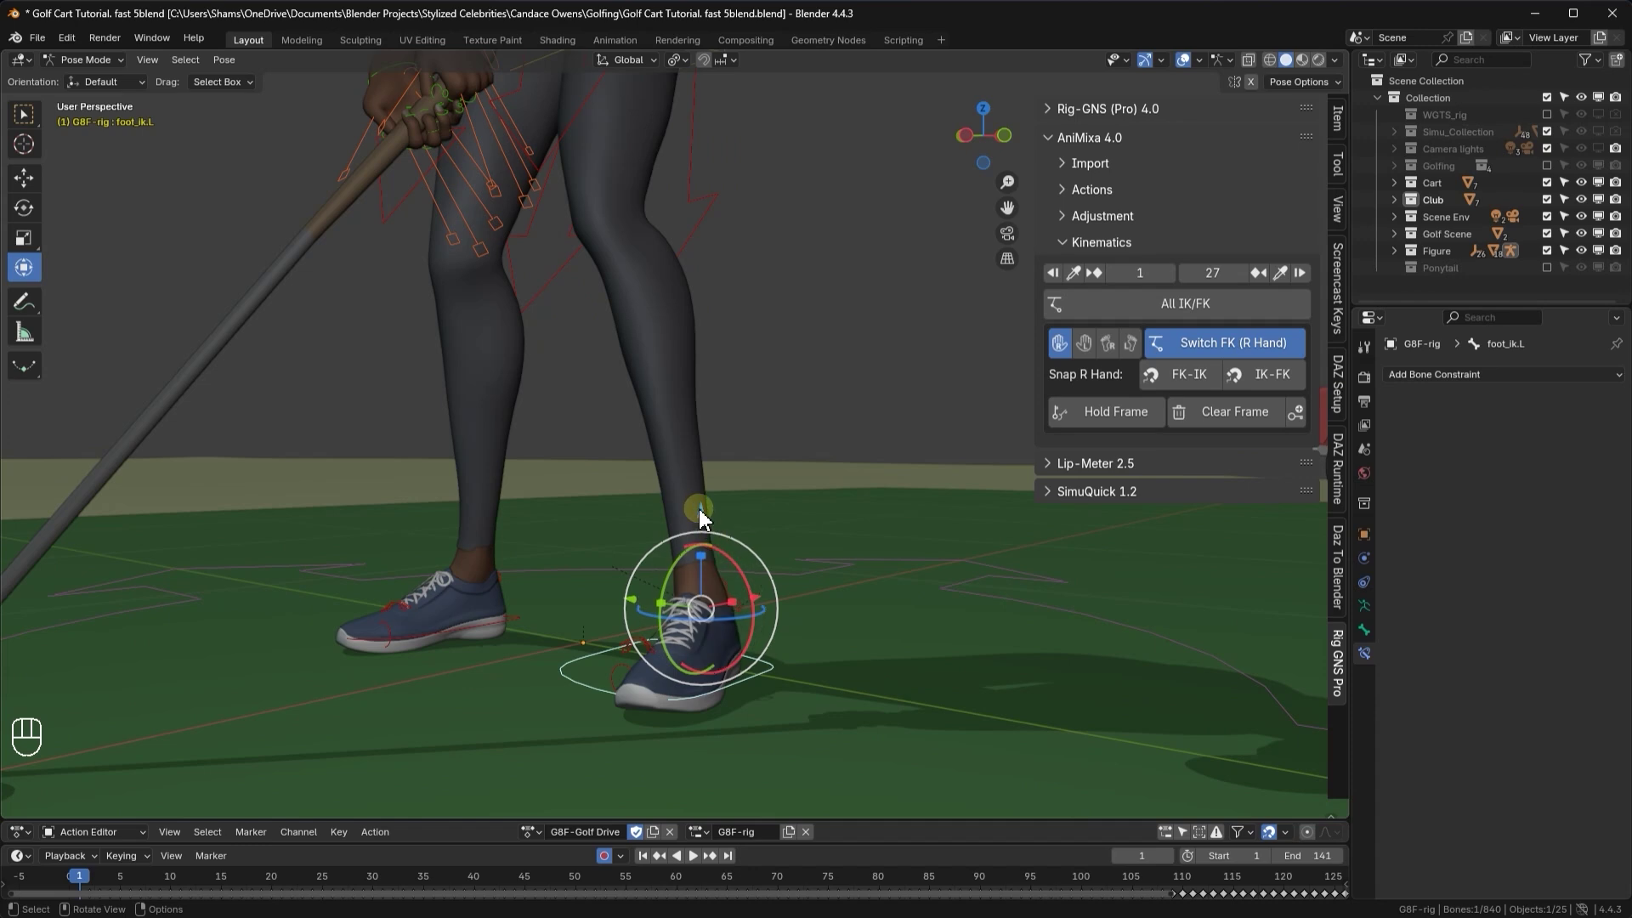
drag(700, 511, 638, 521)
middle_drag(637, 521, 787, 536)
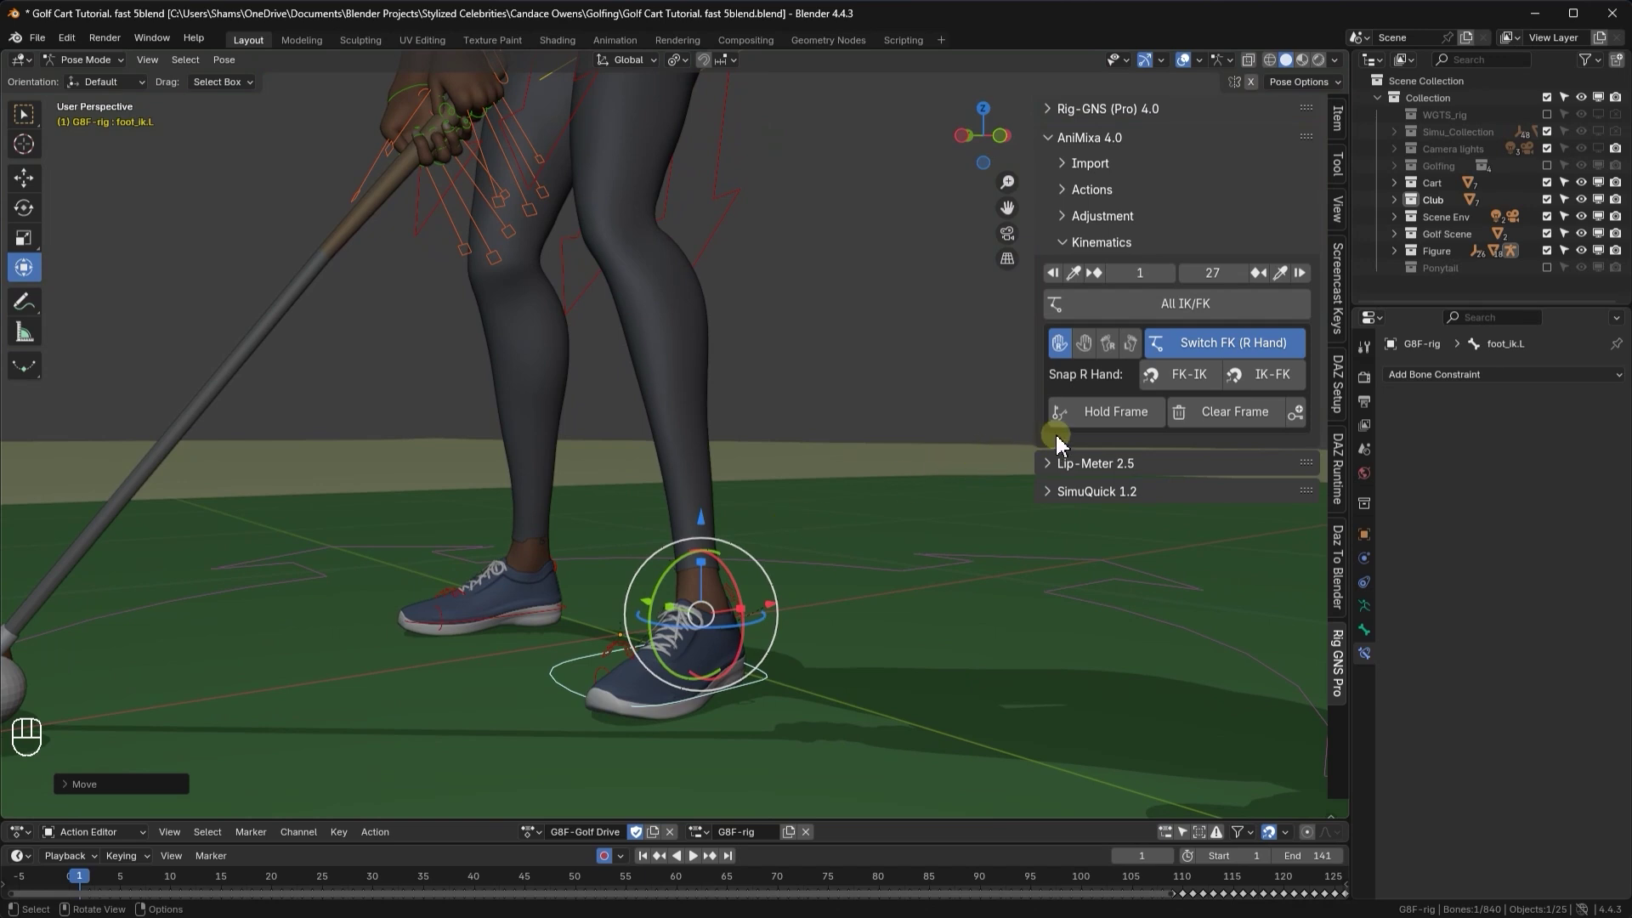
click(1104, 413)
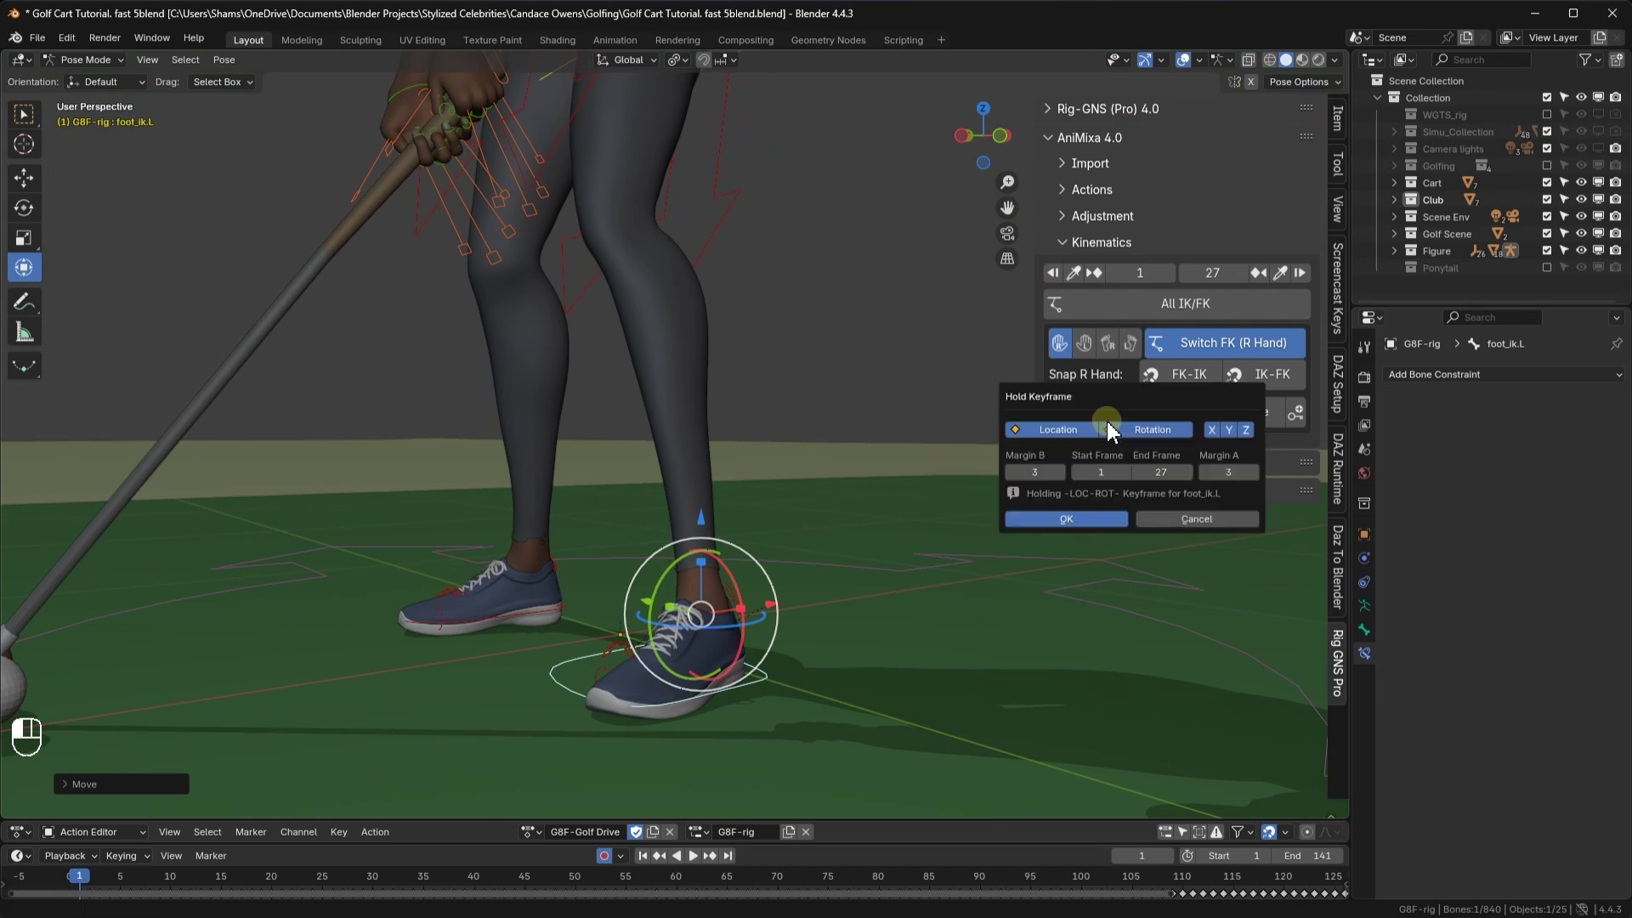
click(1066, 520)
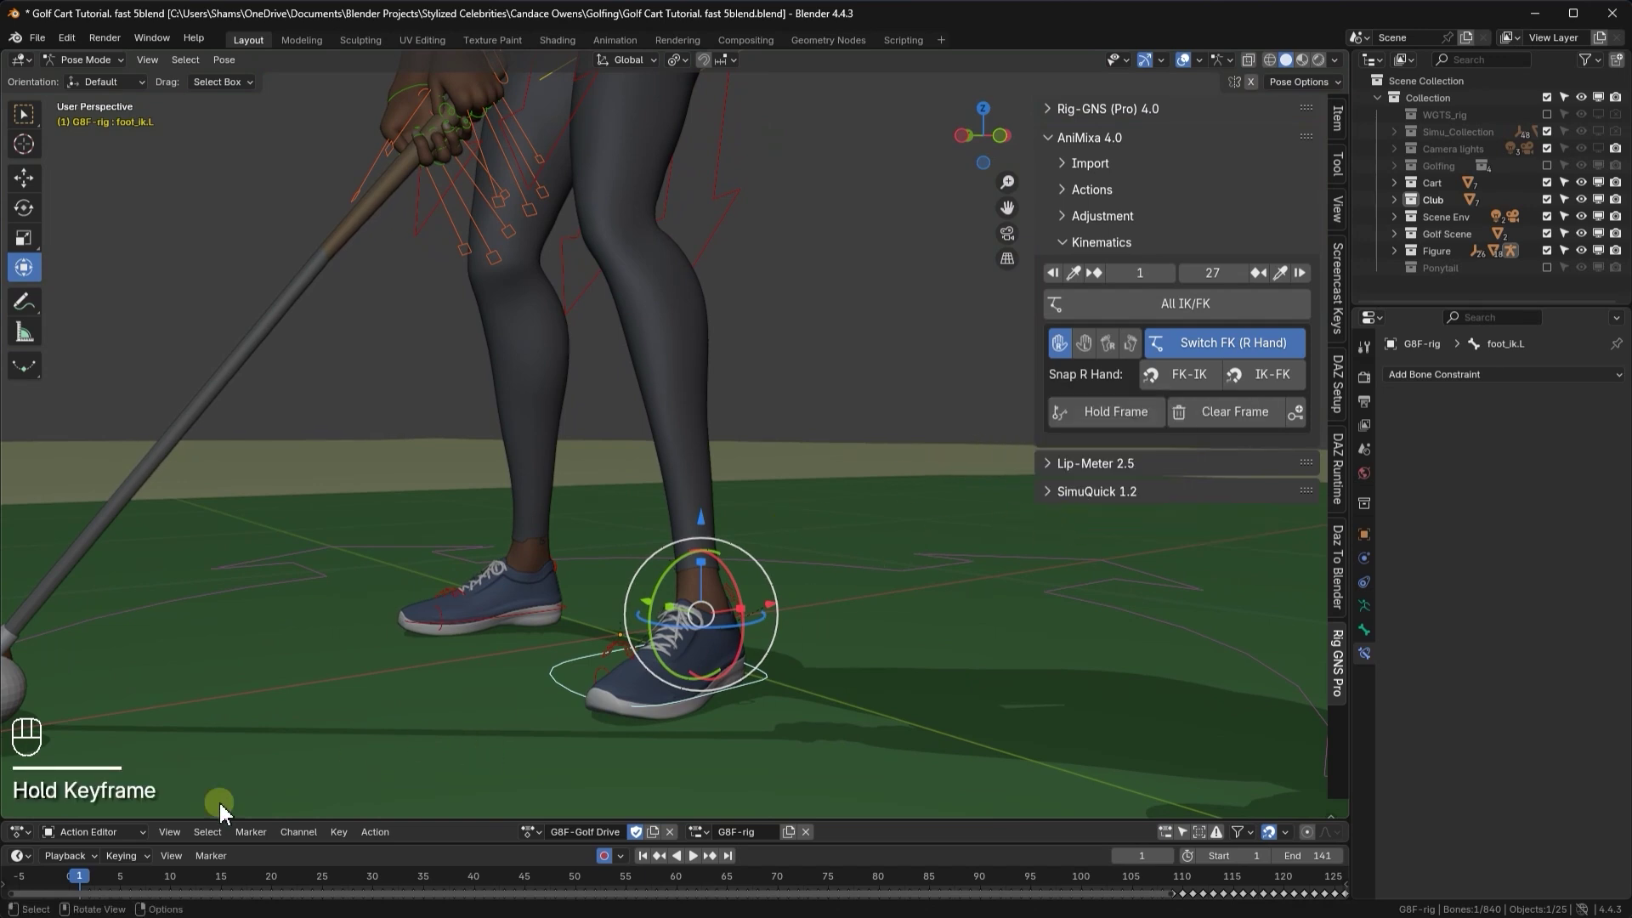
- Check the held left foot up to frame 27, then hold the location and rotation keyframes of toe_ik.L from frame 27 to 141
key(space)
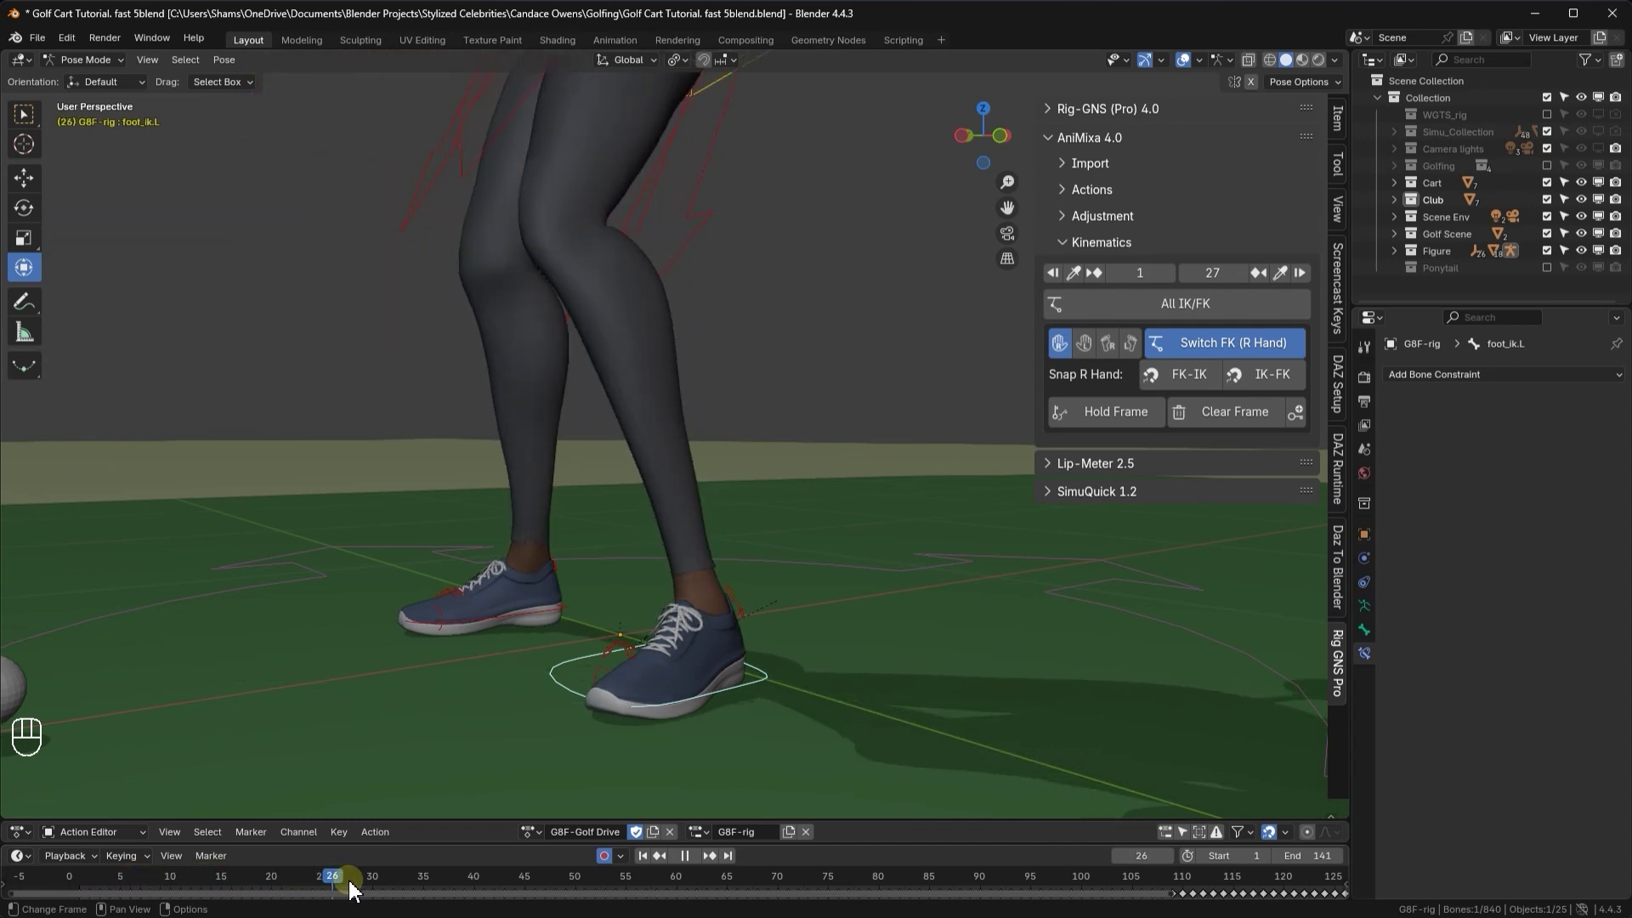
drag(363, 888, 348, 889)
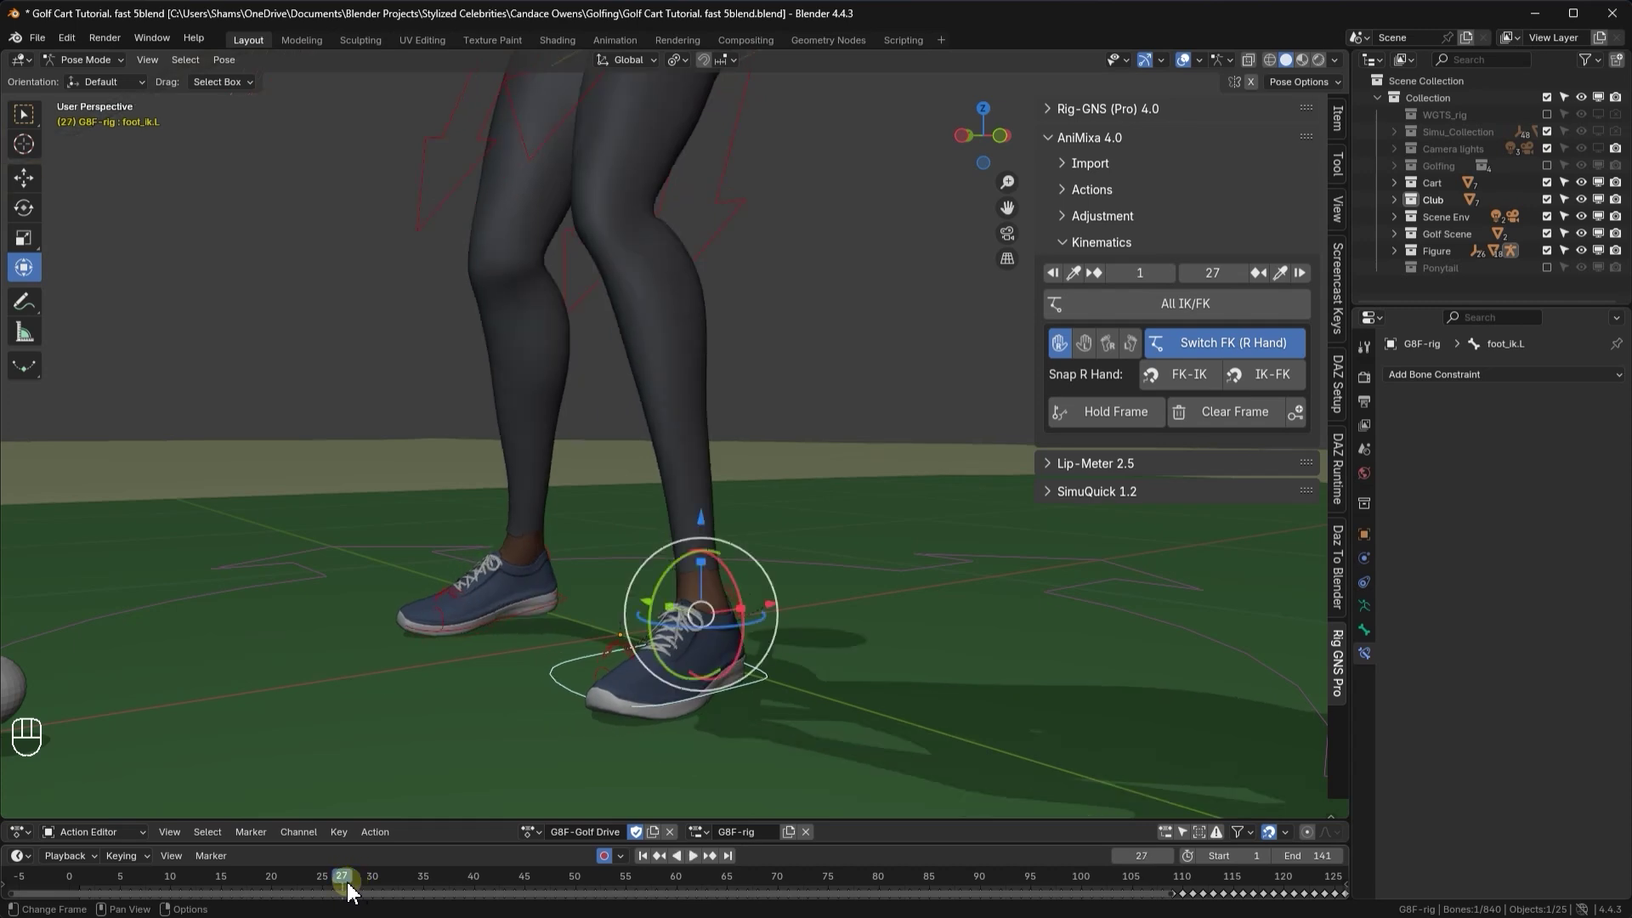
click(607, 679)
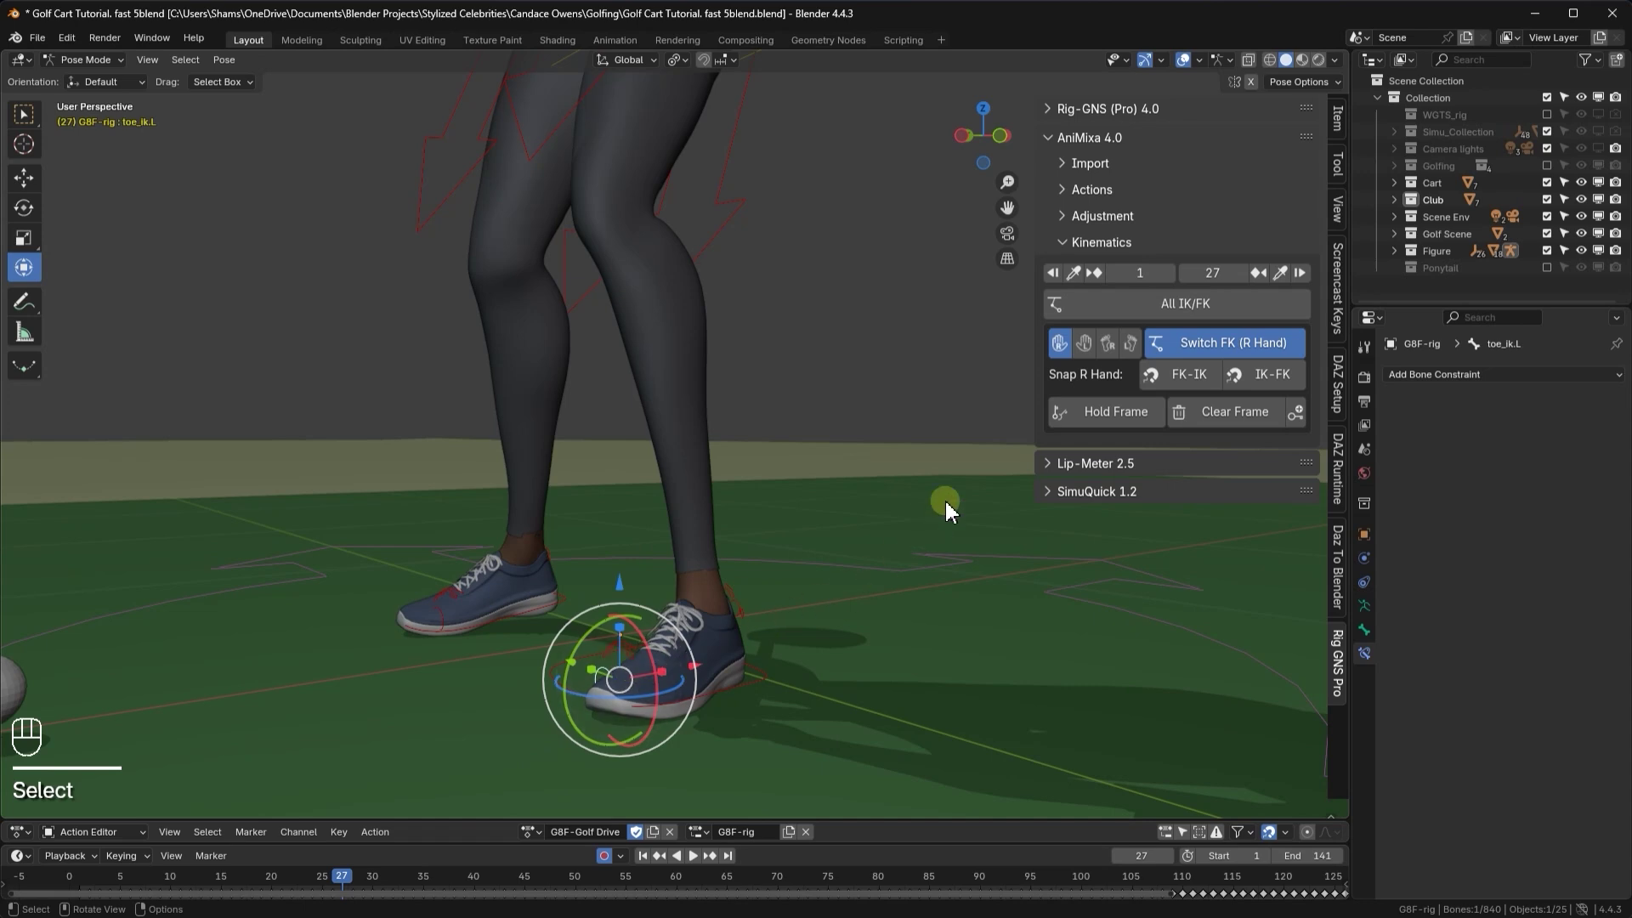
click(1073, 272)
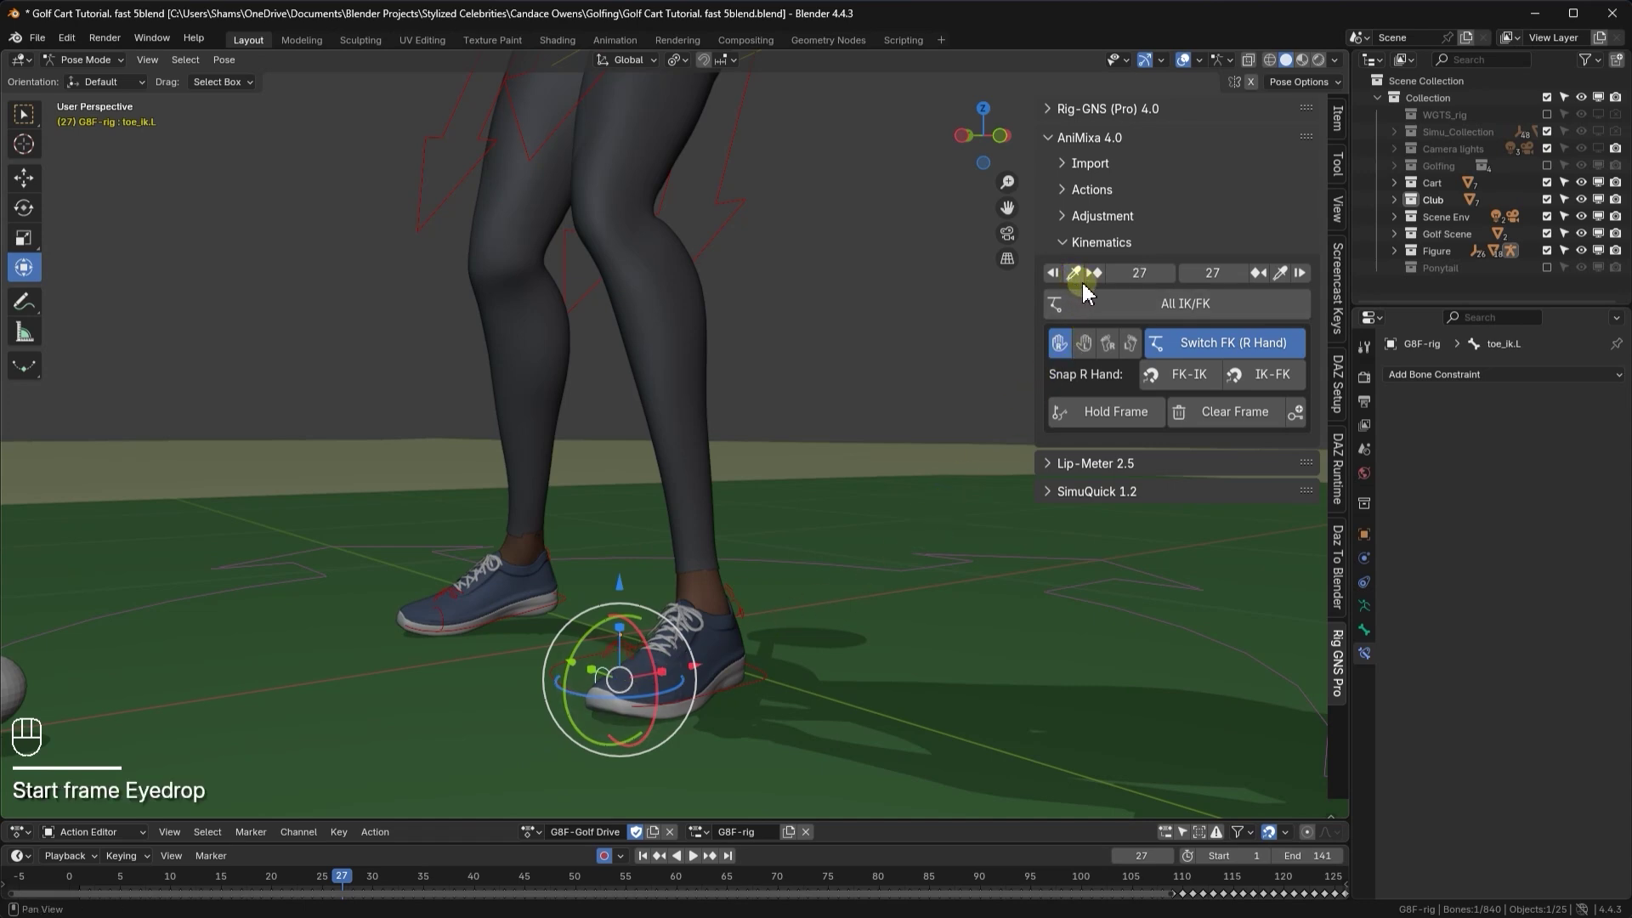
click(1299, 273)
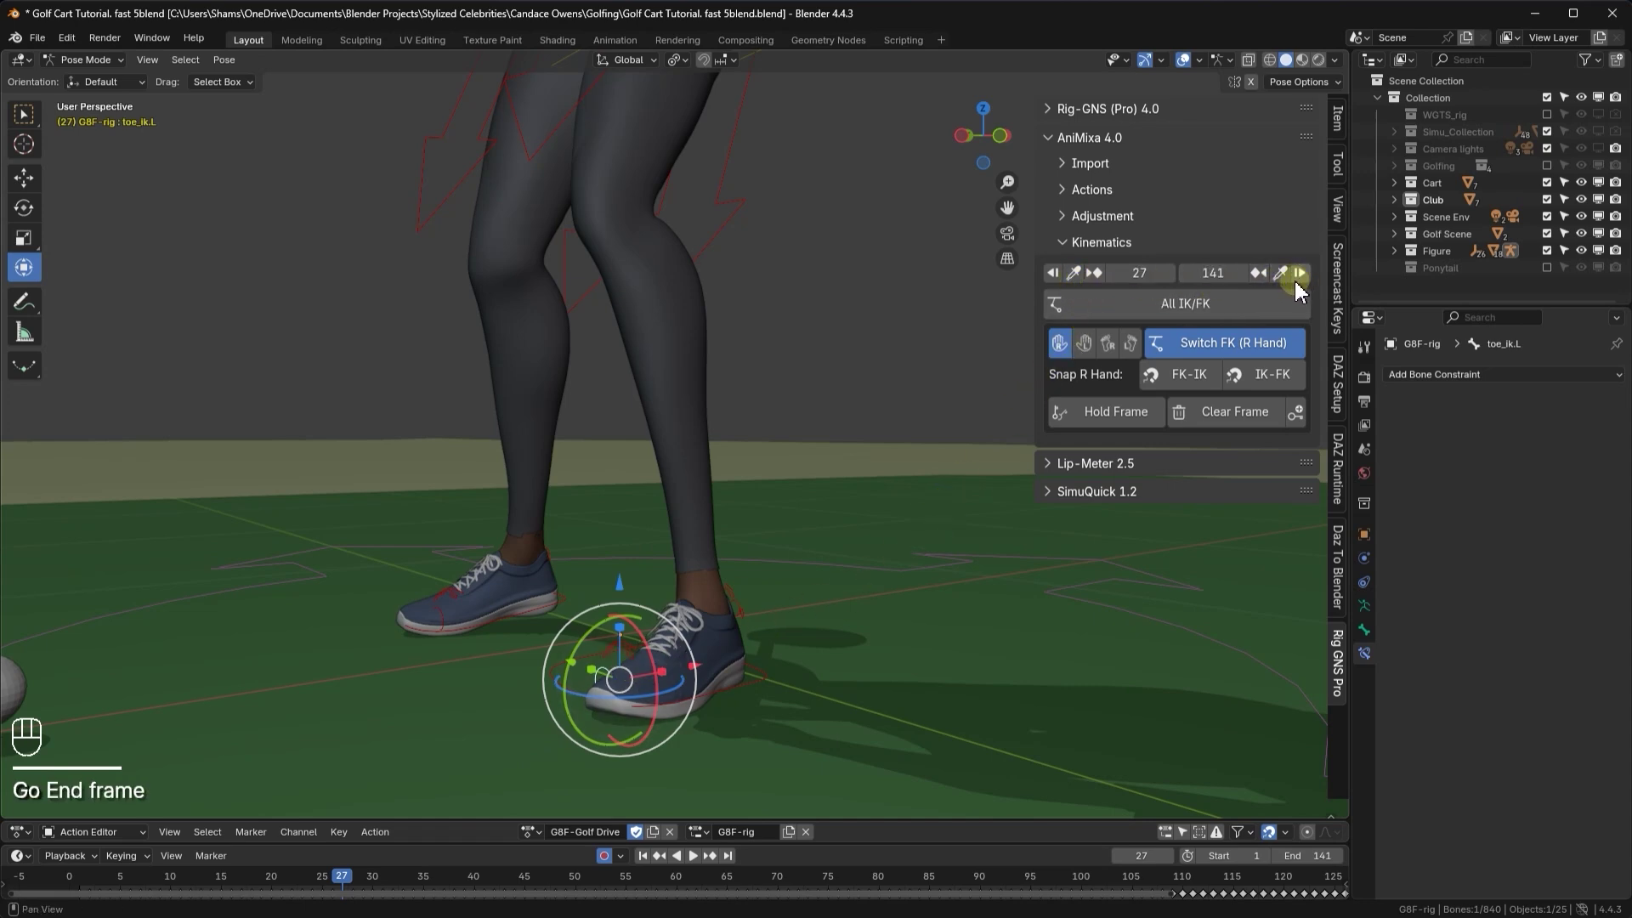
click(1104, 412)
click(1100, 411)
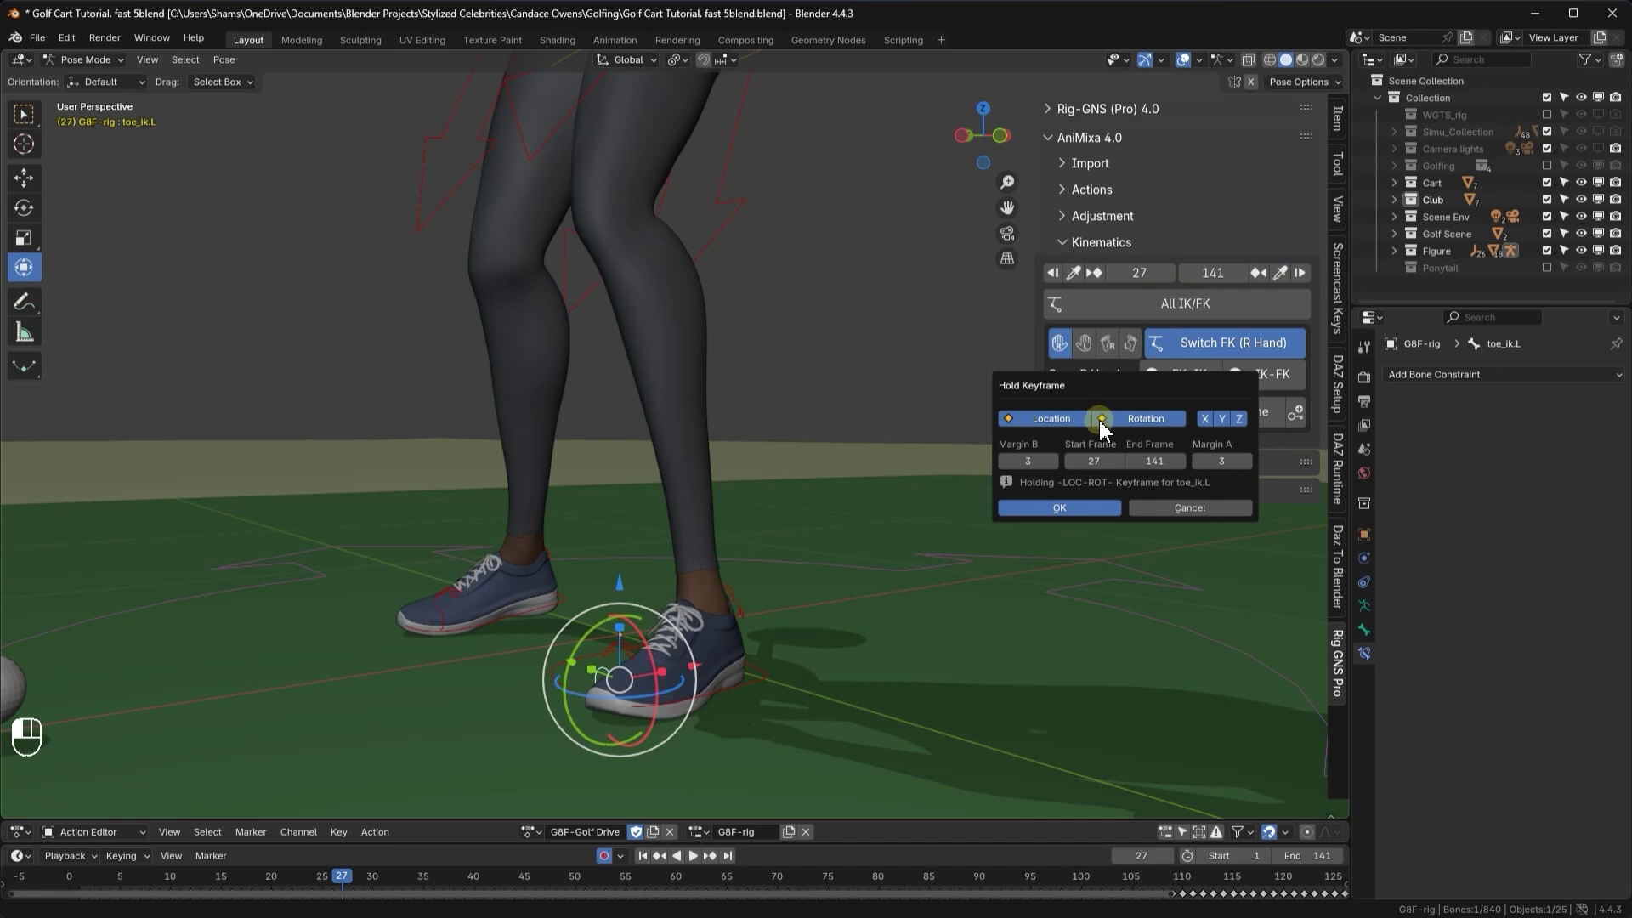
click(1075, 506)
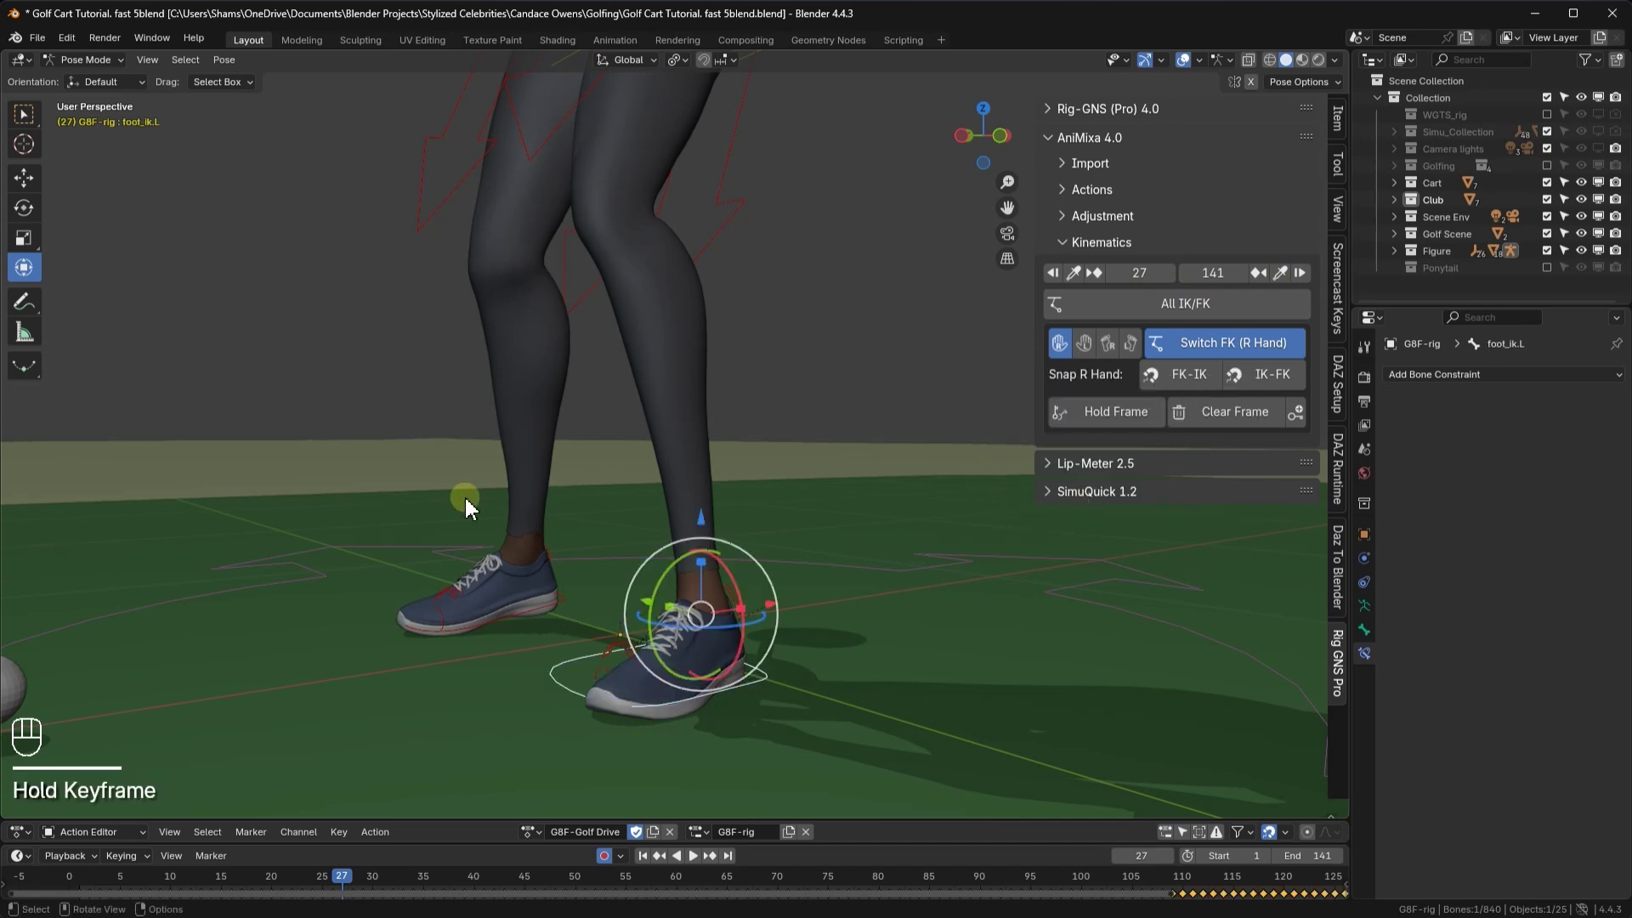
- Play the golf drive from frame 1 to examine the planted feet, then replay the whole figure with the viewport overlays hidden
scroll(464, 495, down, 3)
click(667, 856)
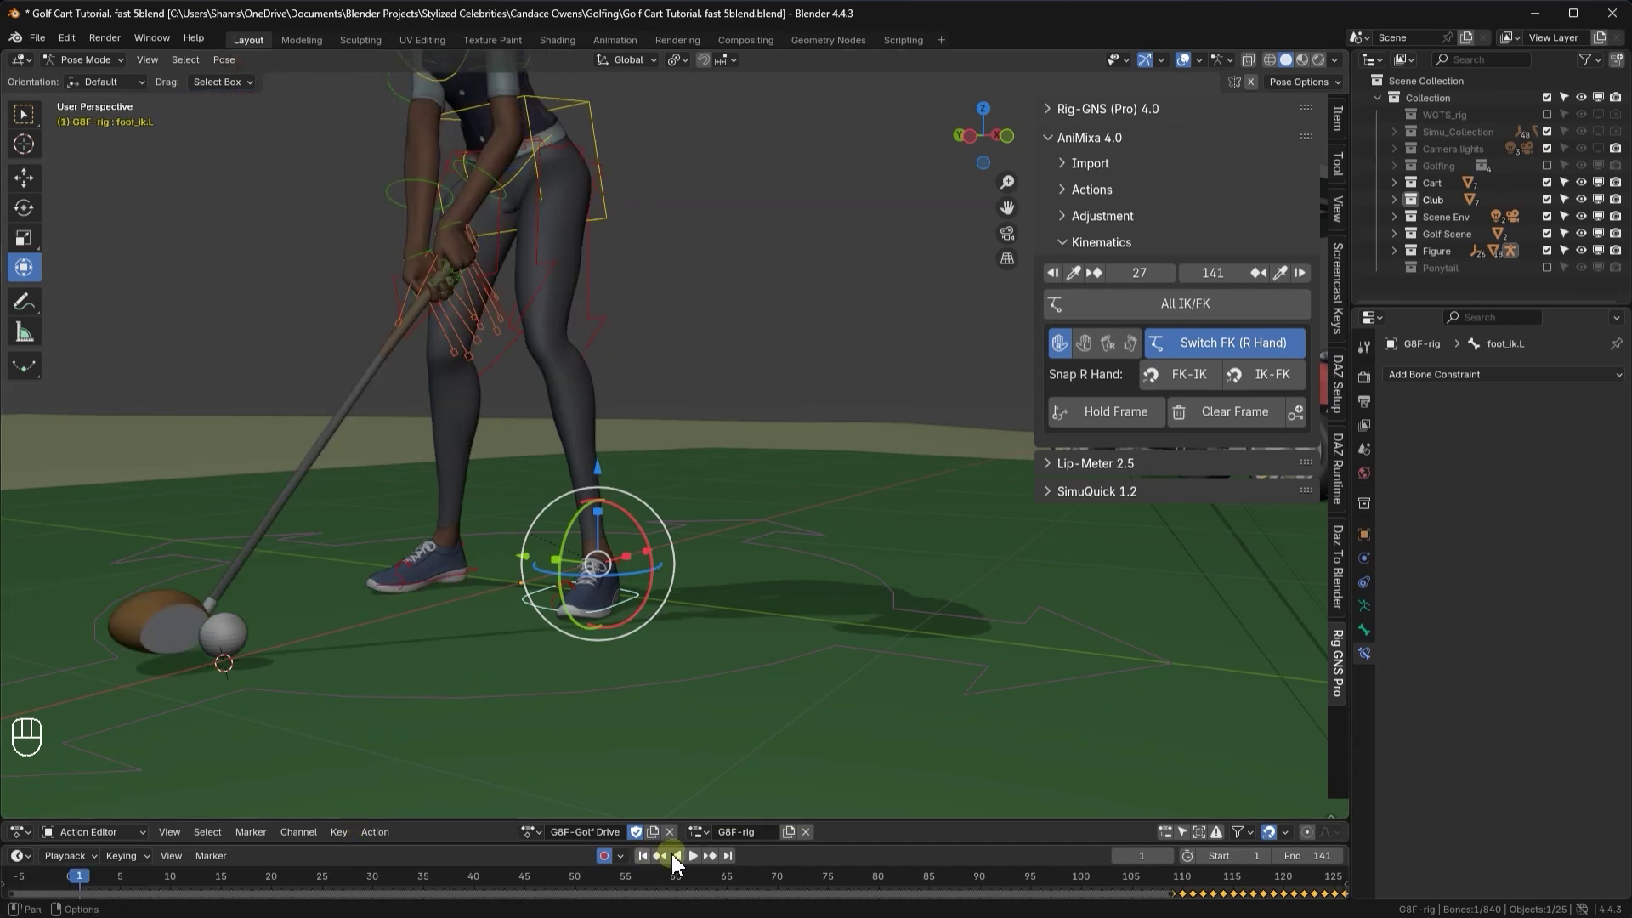
click(690, 857)
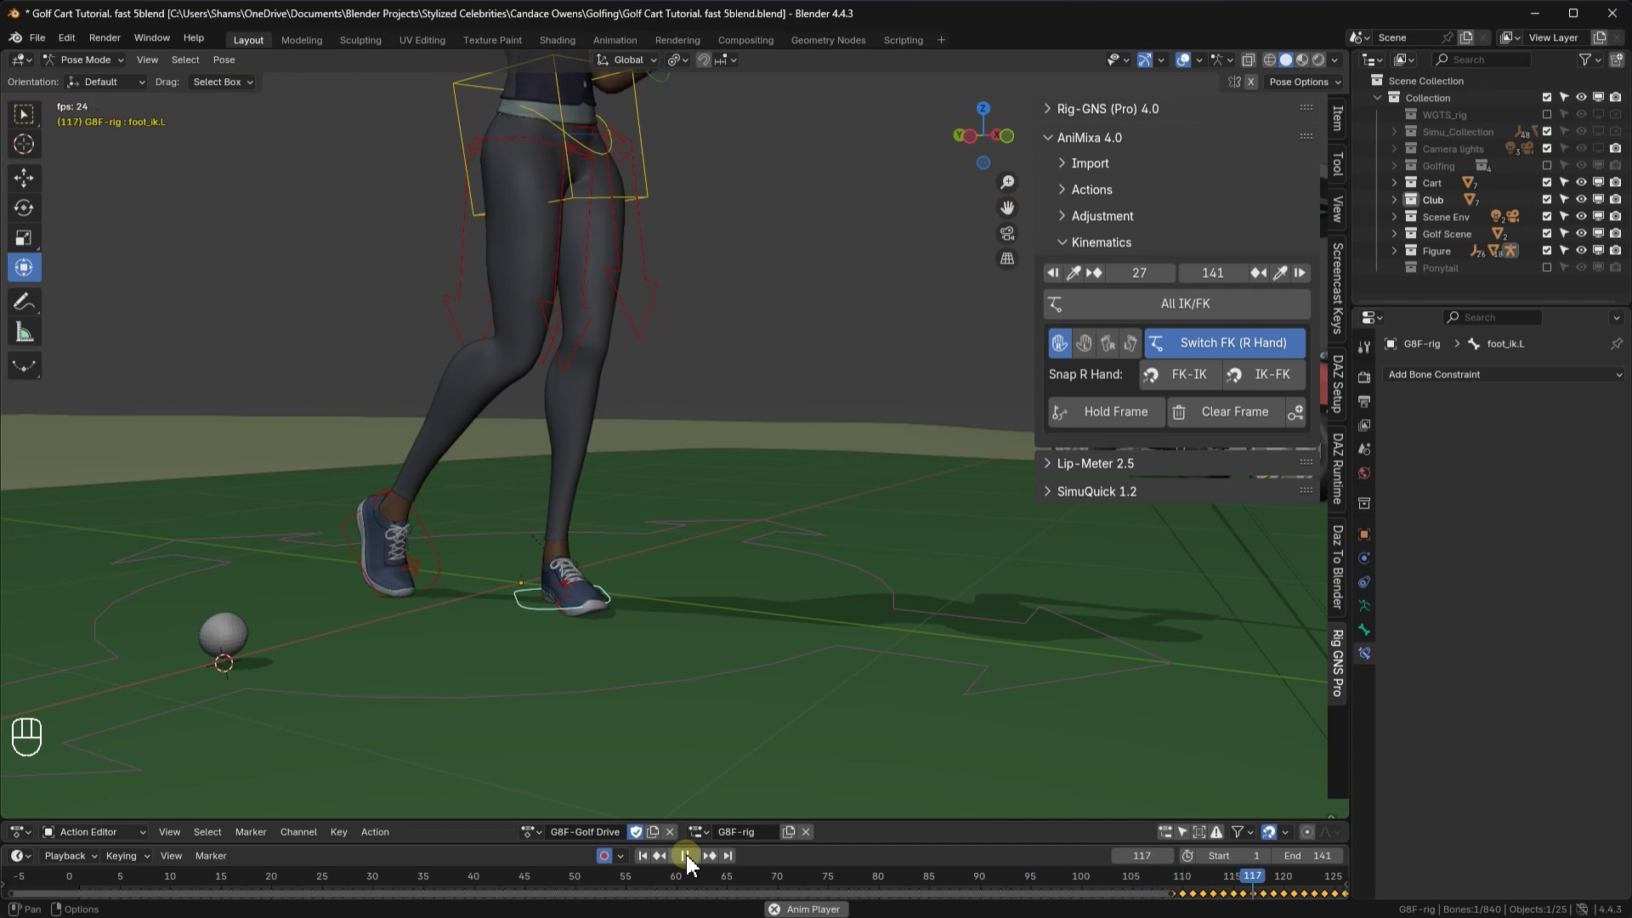
click(691, 857)
scroll(713, 722, down, 2)
scroll(712, 722, down, 3)
middle_drag(712, 723, 918, 548)
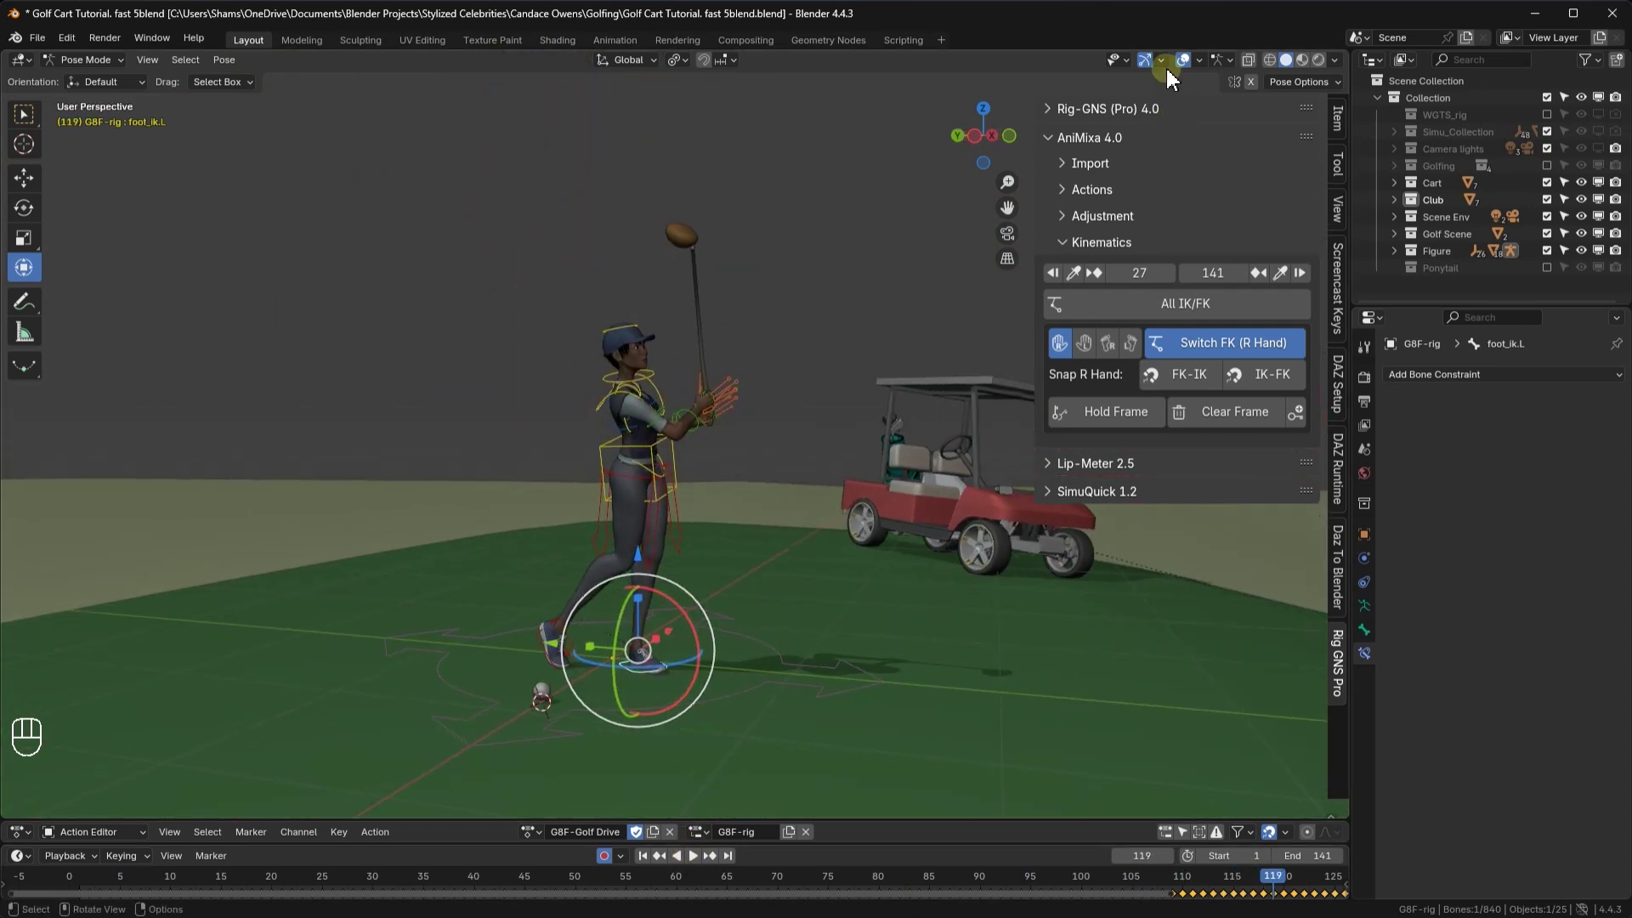
click(693, 856)
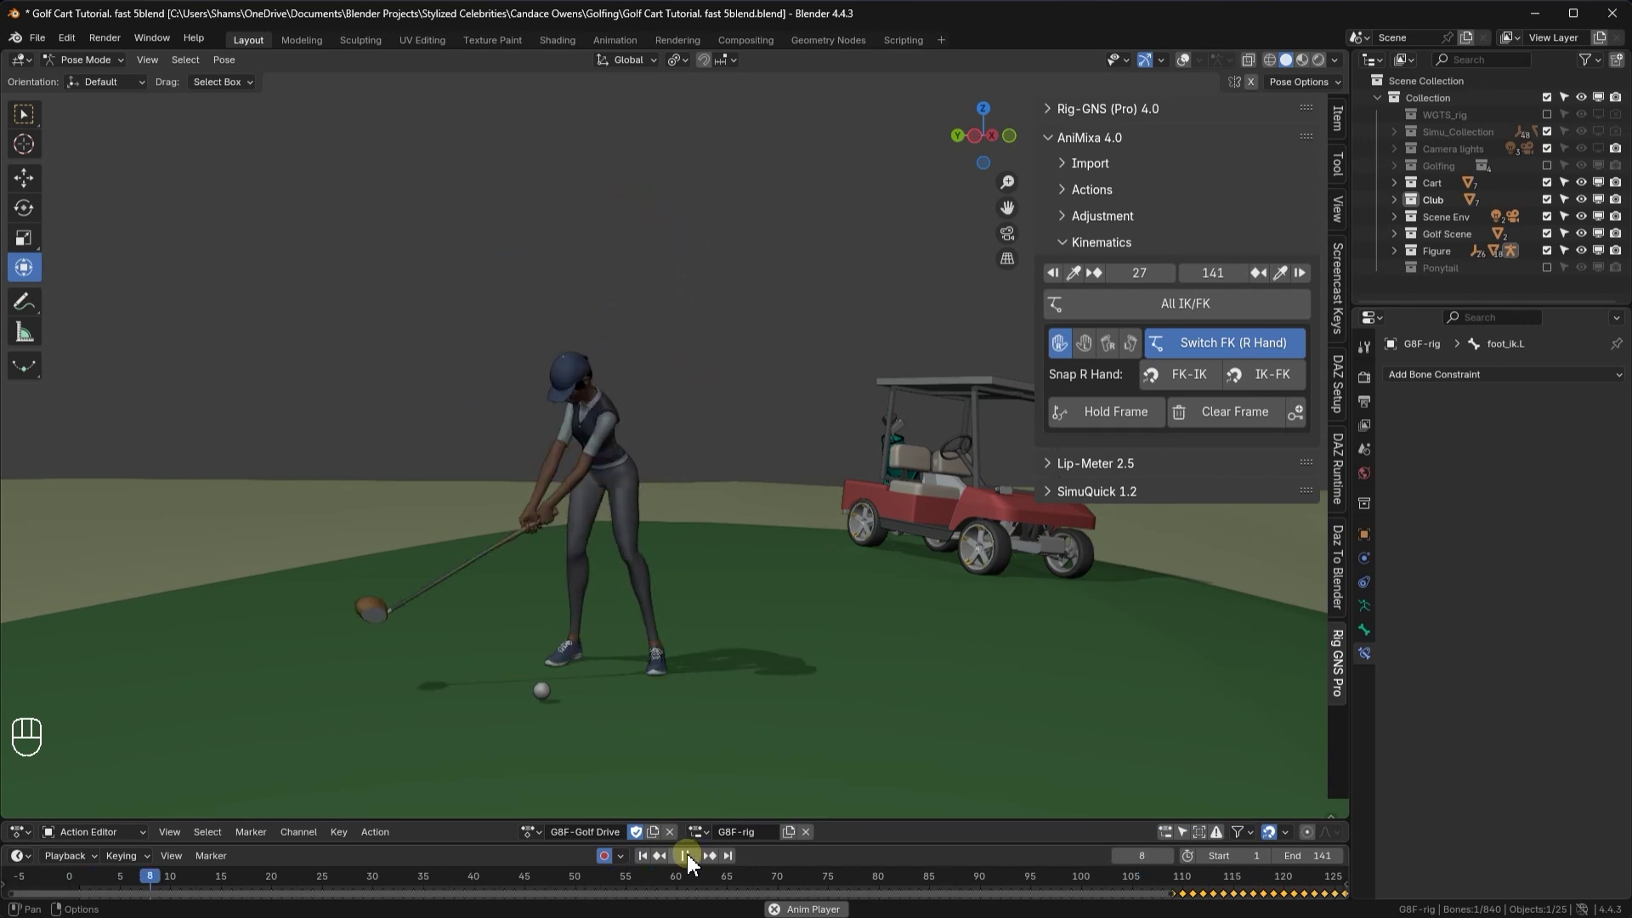
click(687, 856)
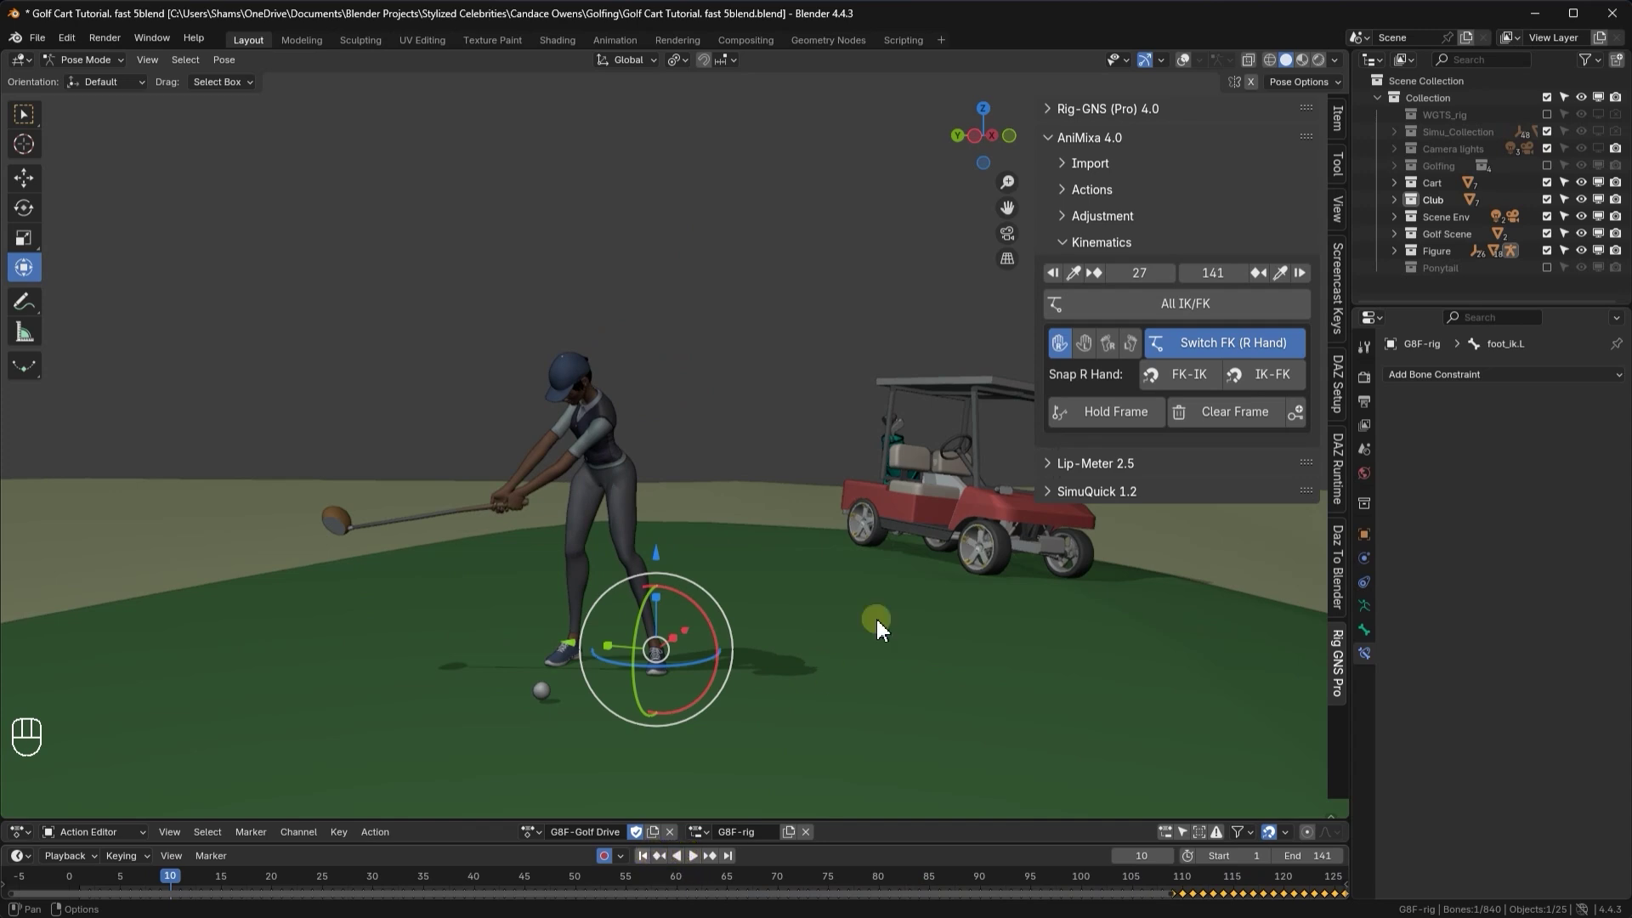
- Show the viewport overlays and, with thigh_ik.R selected, snap the right leg's FK to IK from frame 1 to 141
click(1183, 59)
mouse_move(769, 510)
middle_down()
mouse_move(748, 532)
mouse_move(763, 532)
middle_up()
click(564, 521)
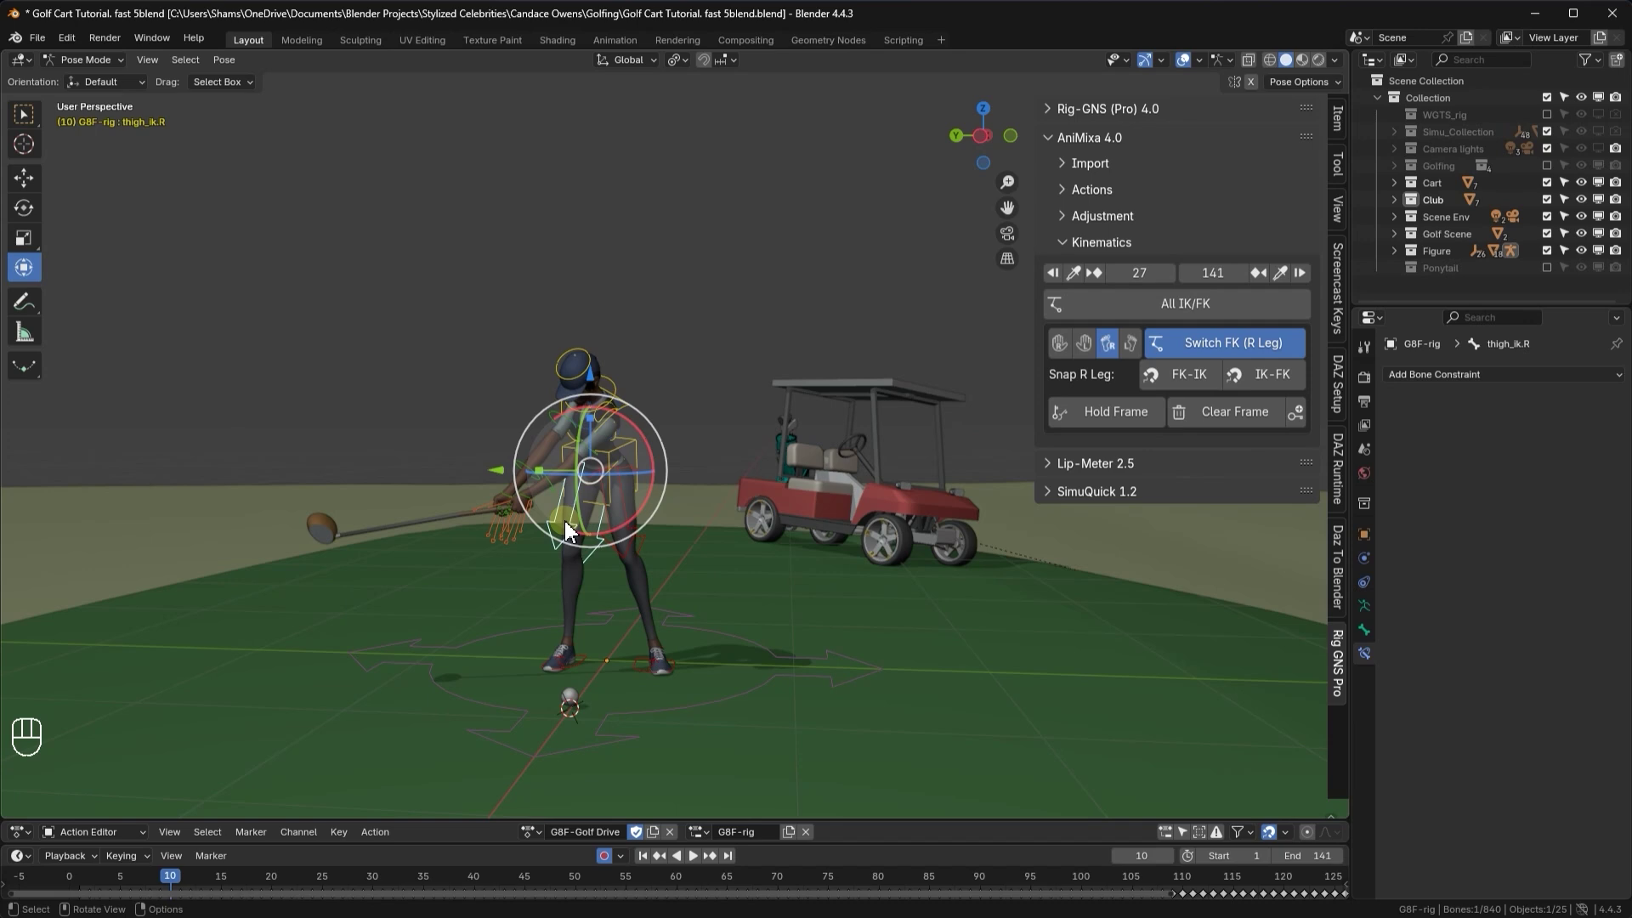
click(1177, 378)
click(1085, 413)
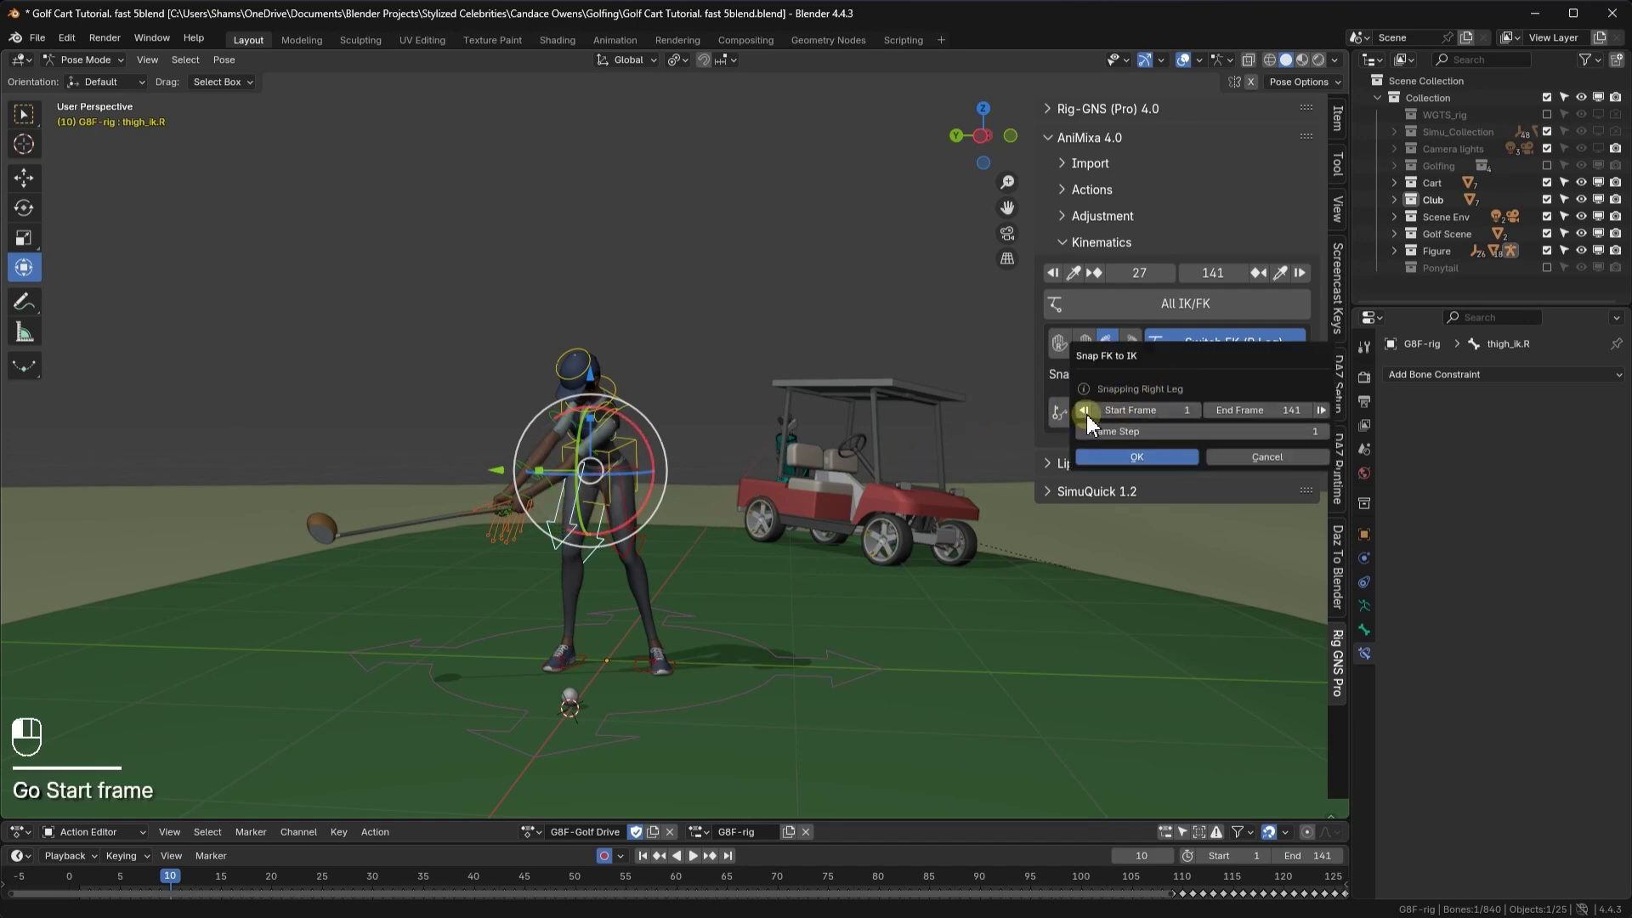
click(1166, 456)
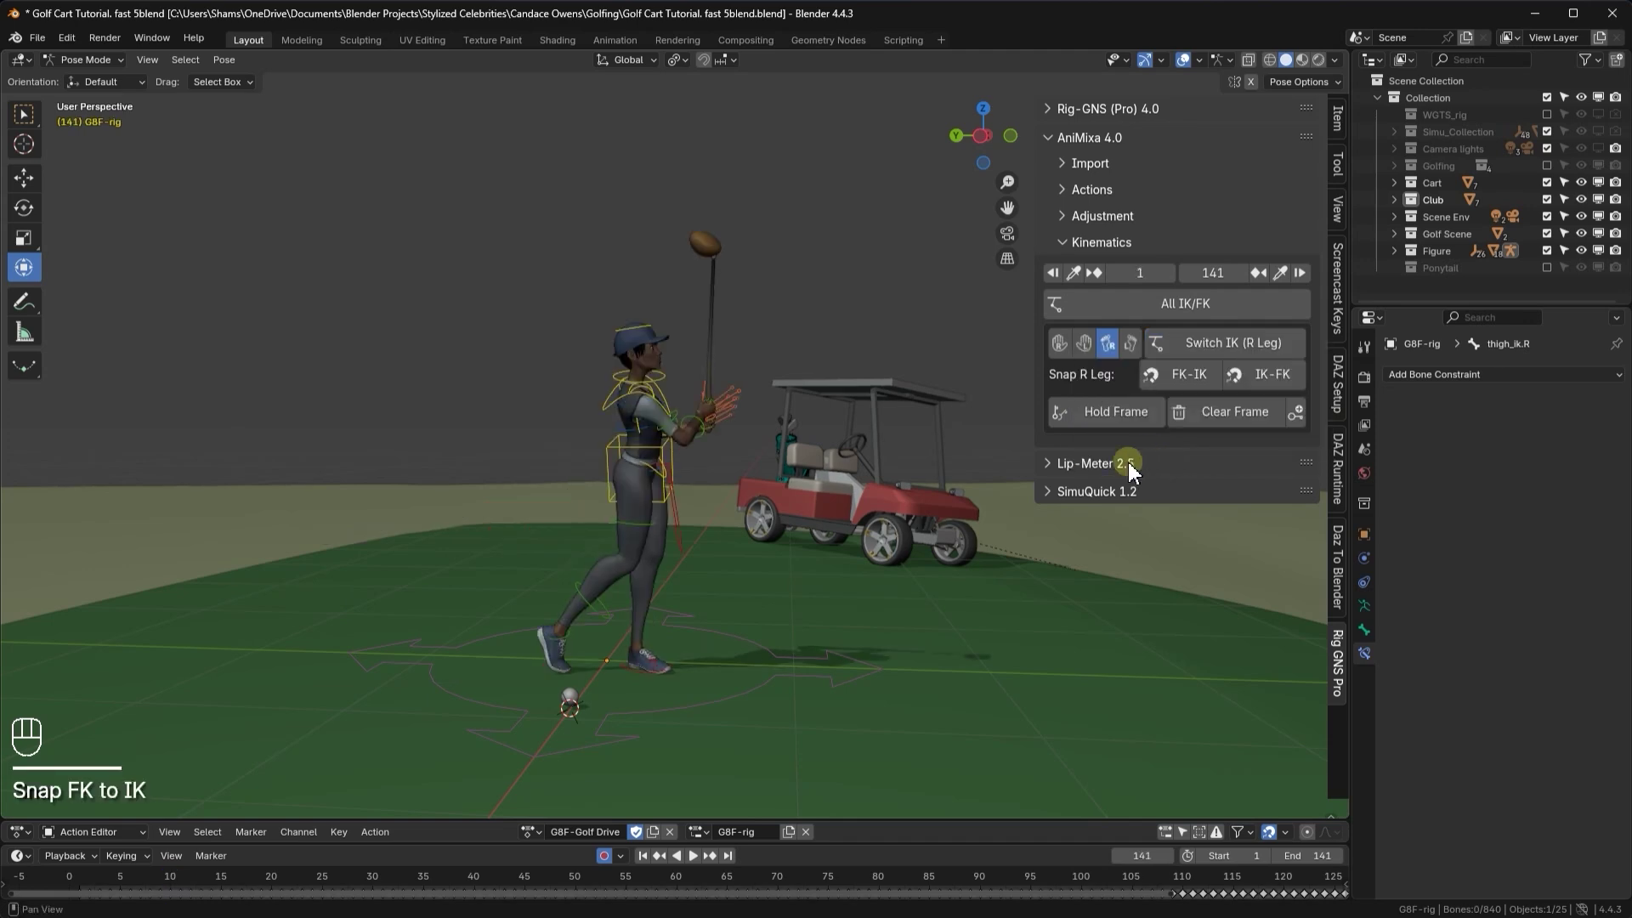
- Select thigh_ik.L, snap the left leg's FK to IK from frame 1 to 141, and play the animation
scroll(626, 590, up, 2)
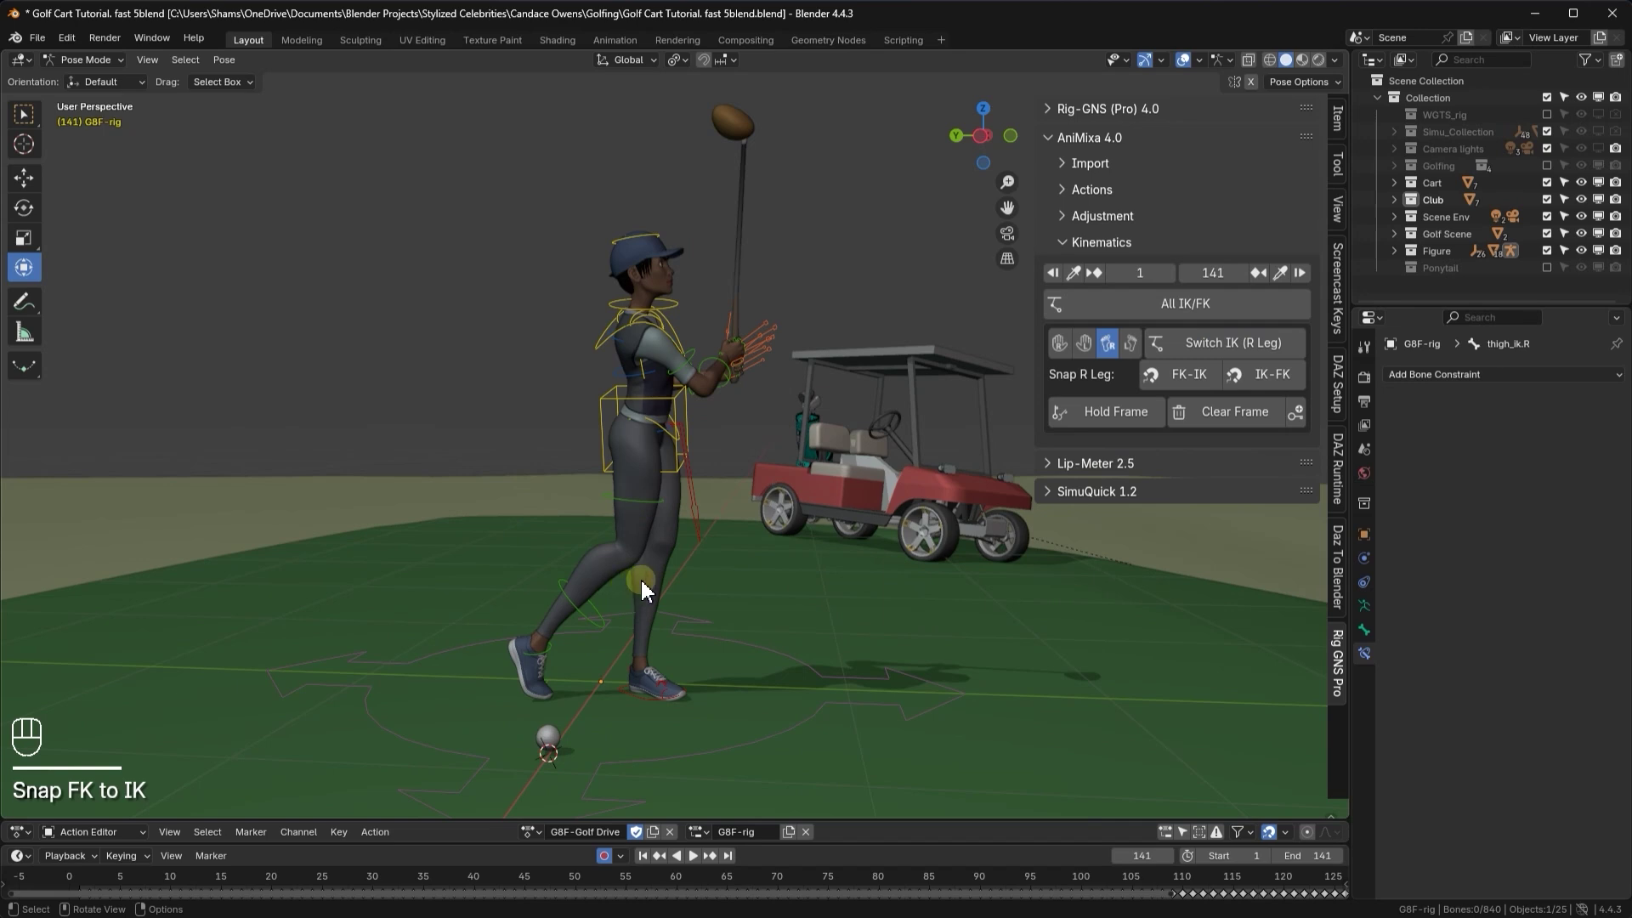
click(702, 532)
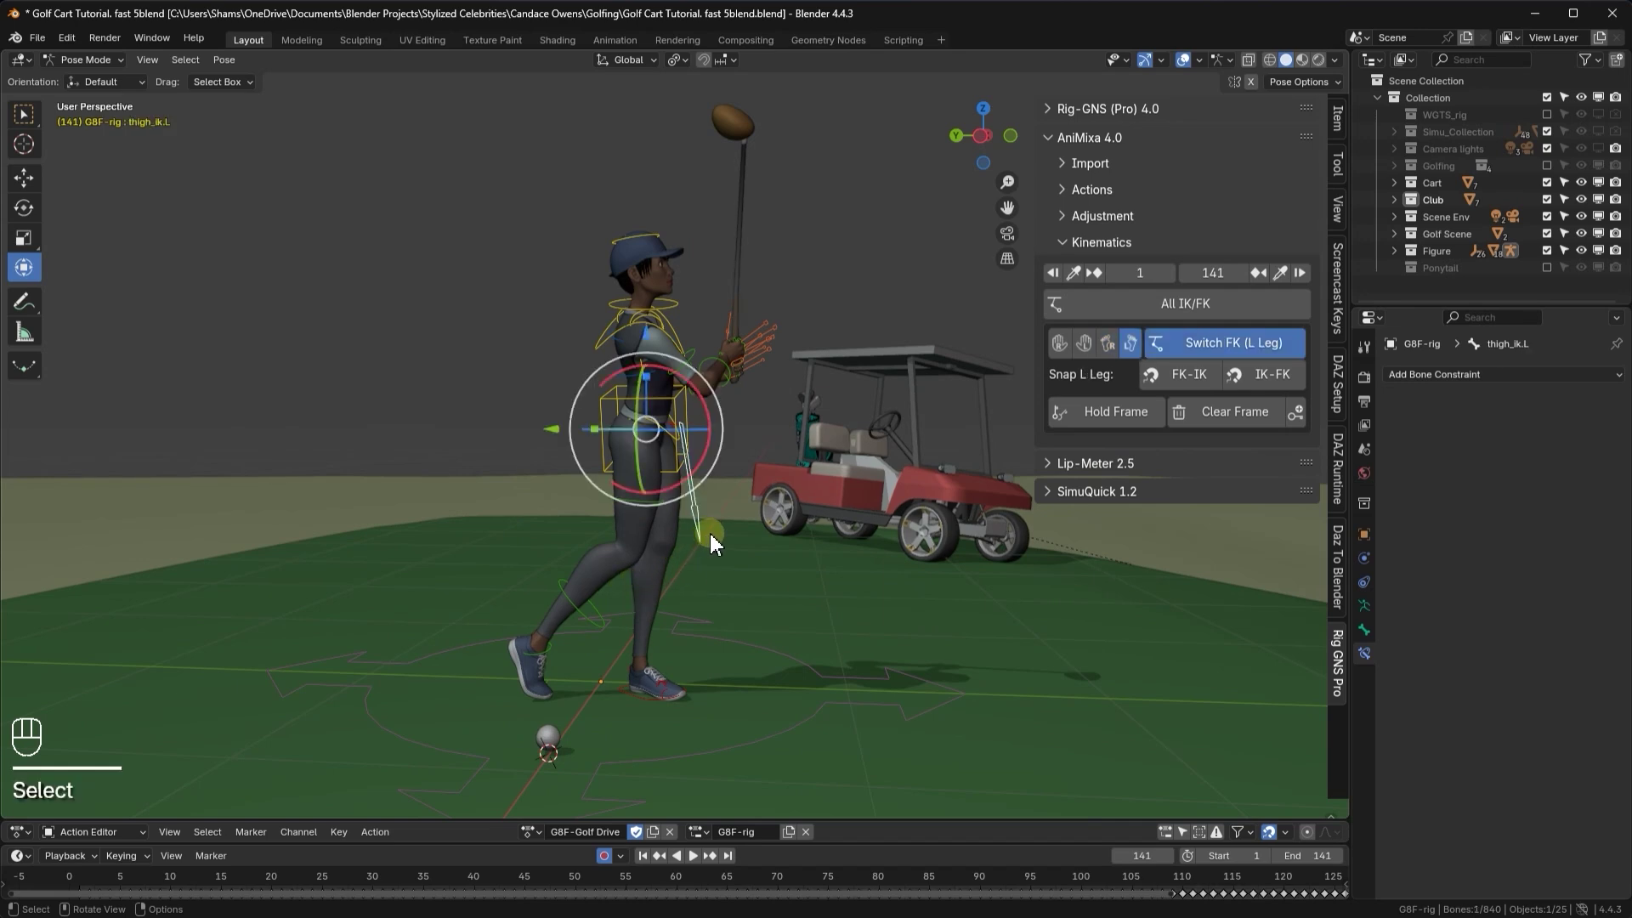
click(1189, 374)
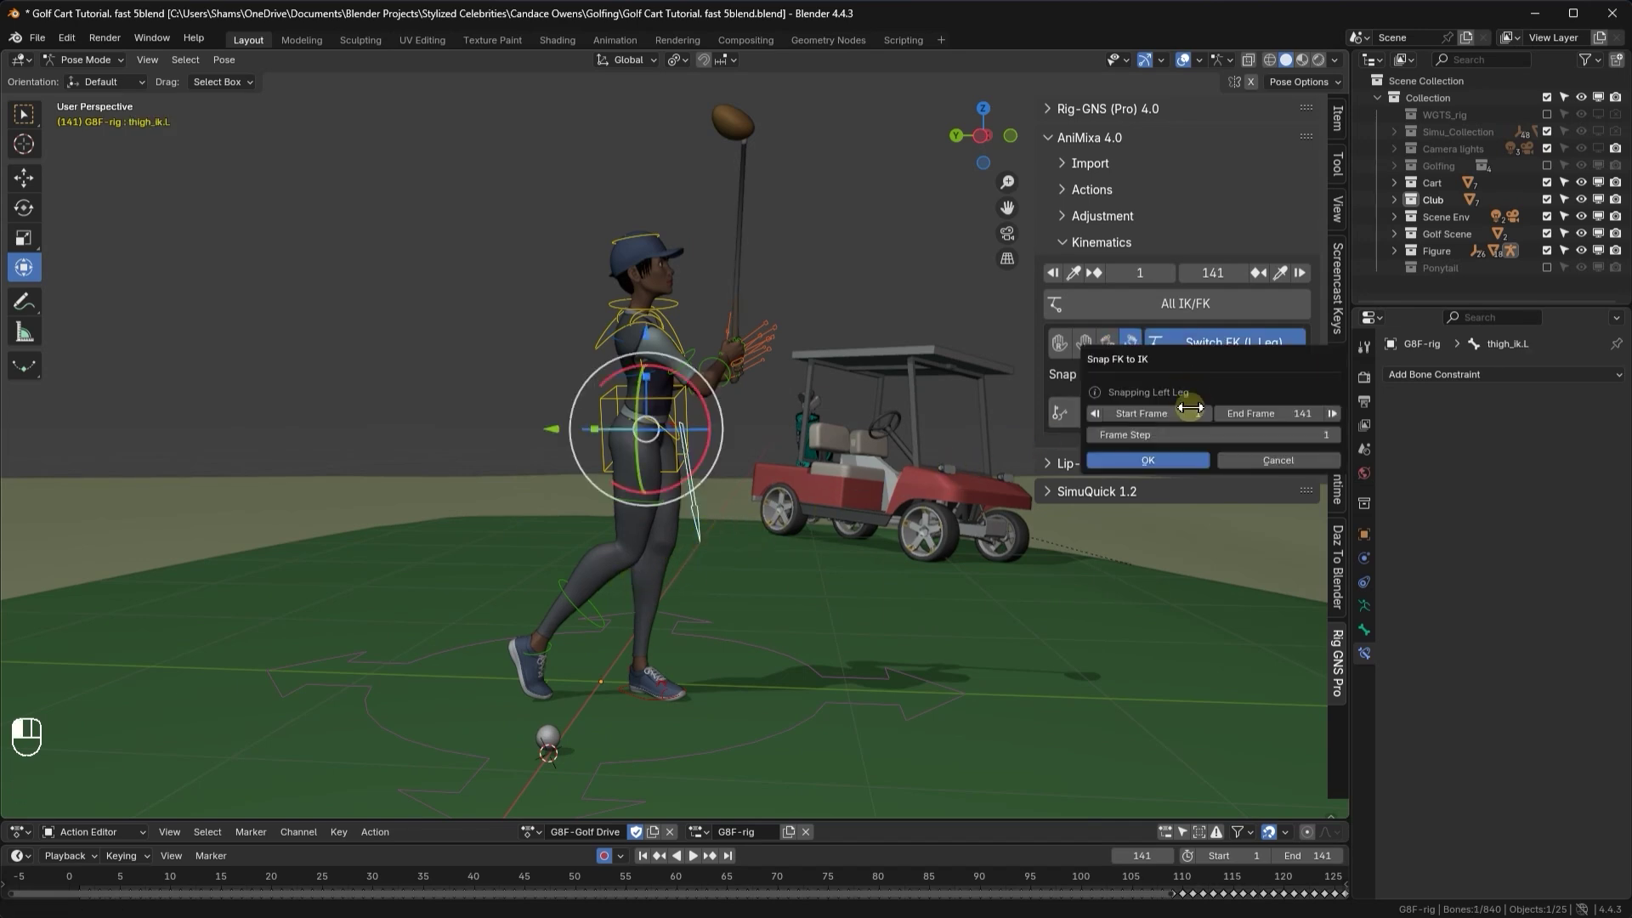
click(1177, 460)
click(632, 731)
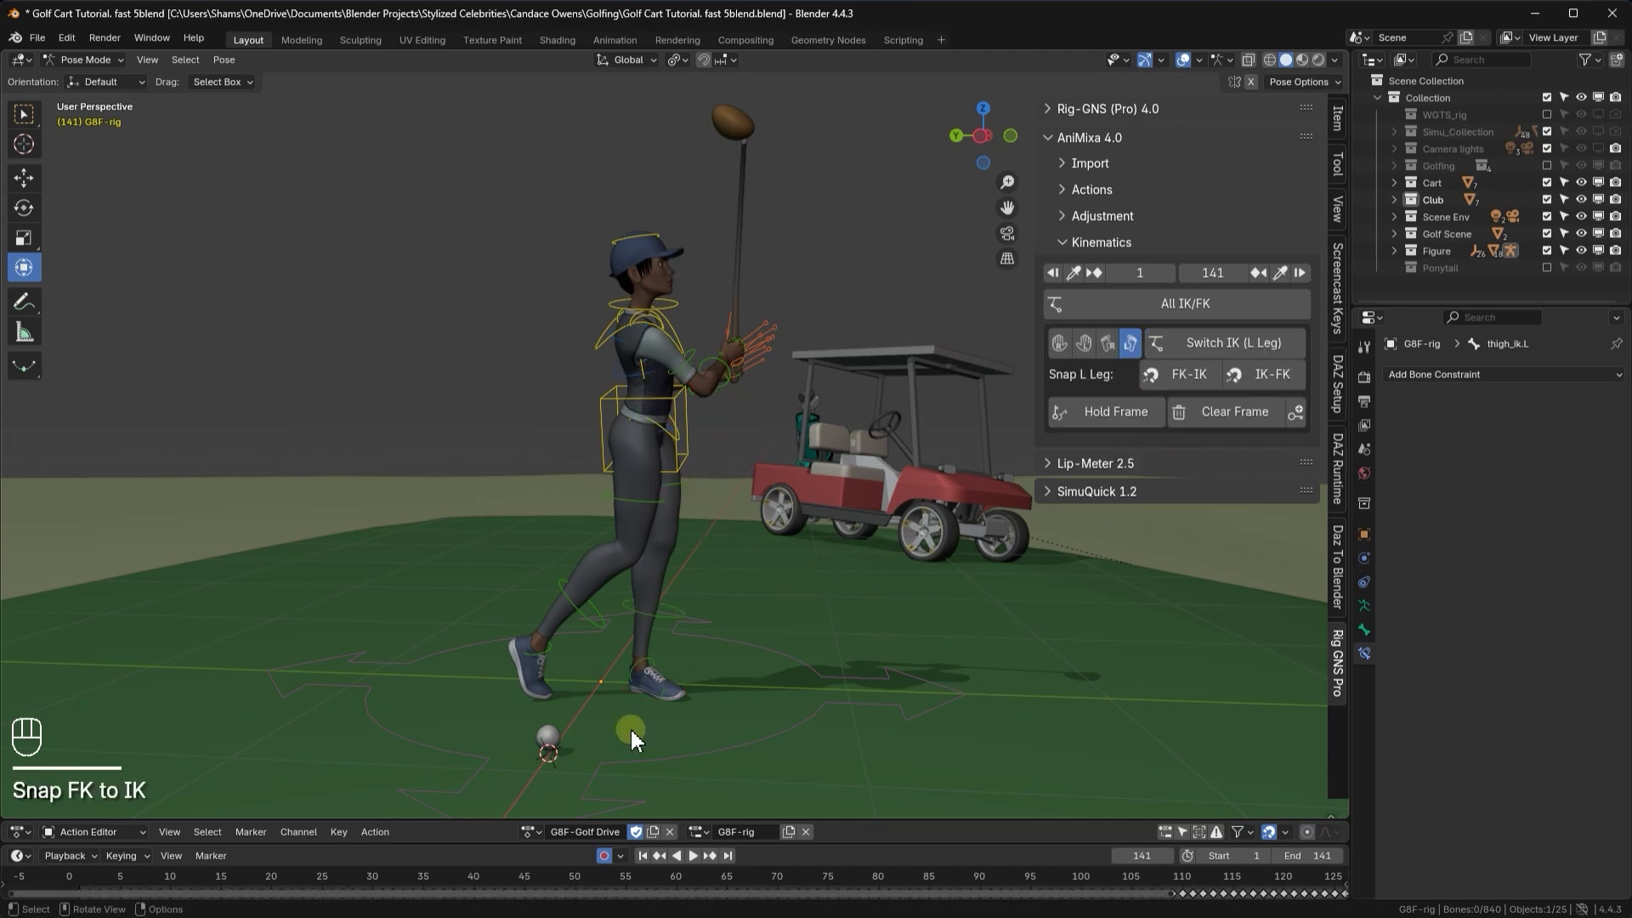
click(692, 855)
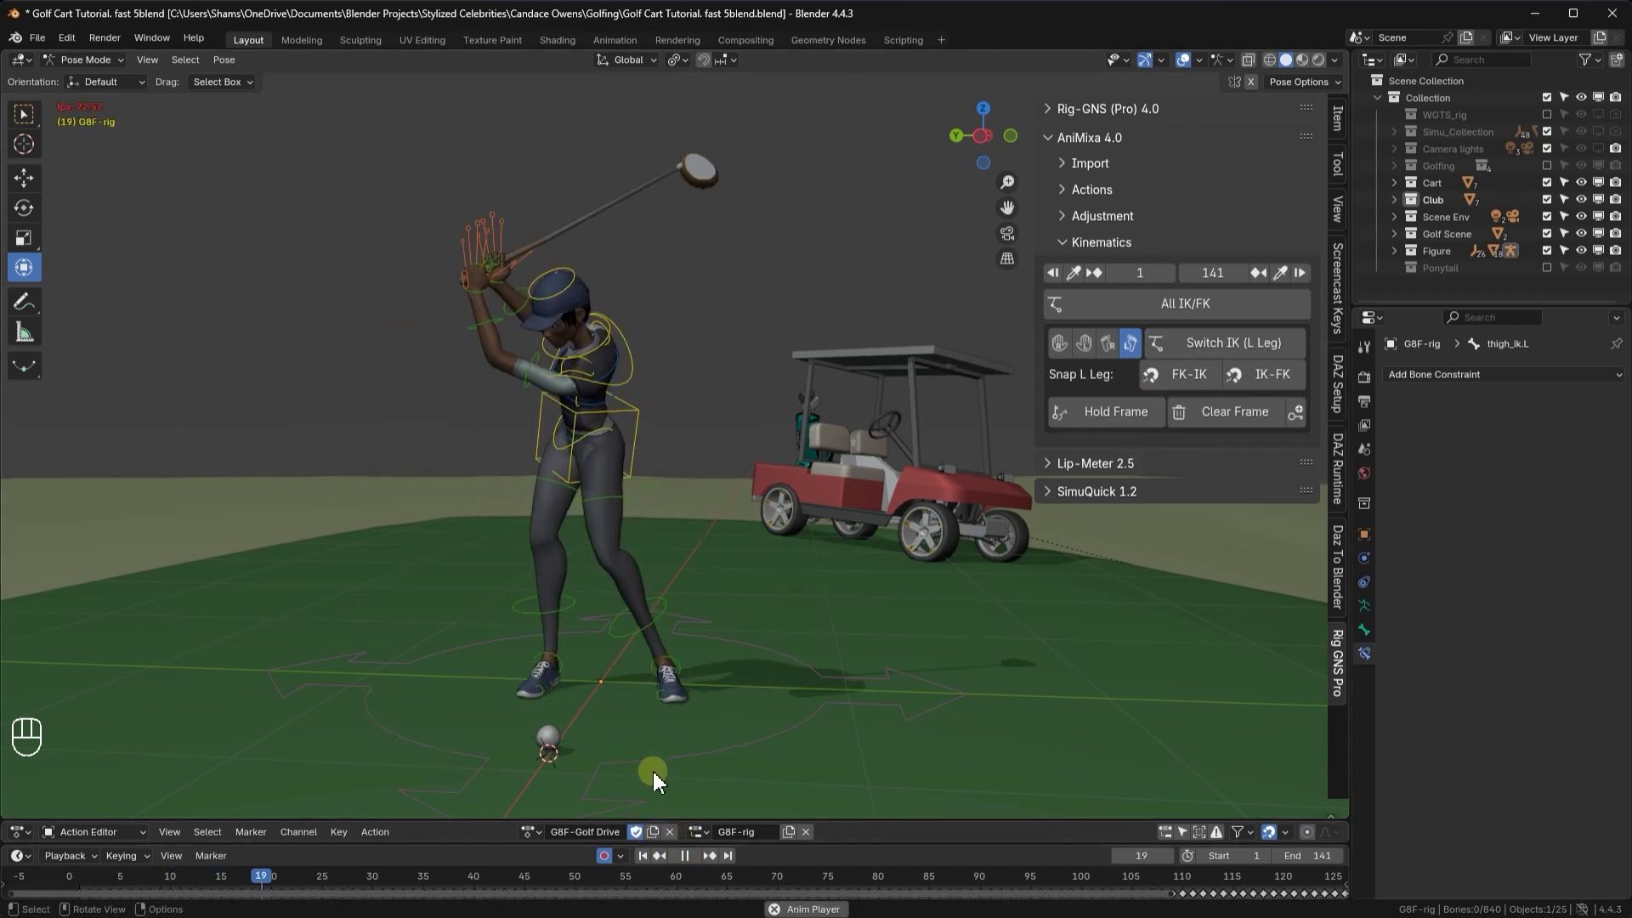